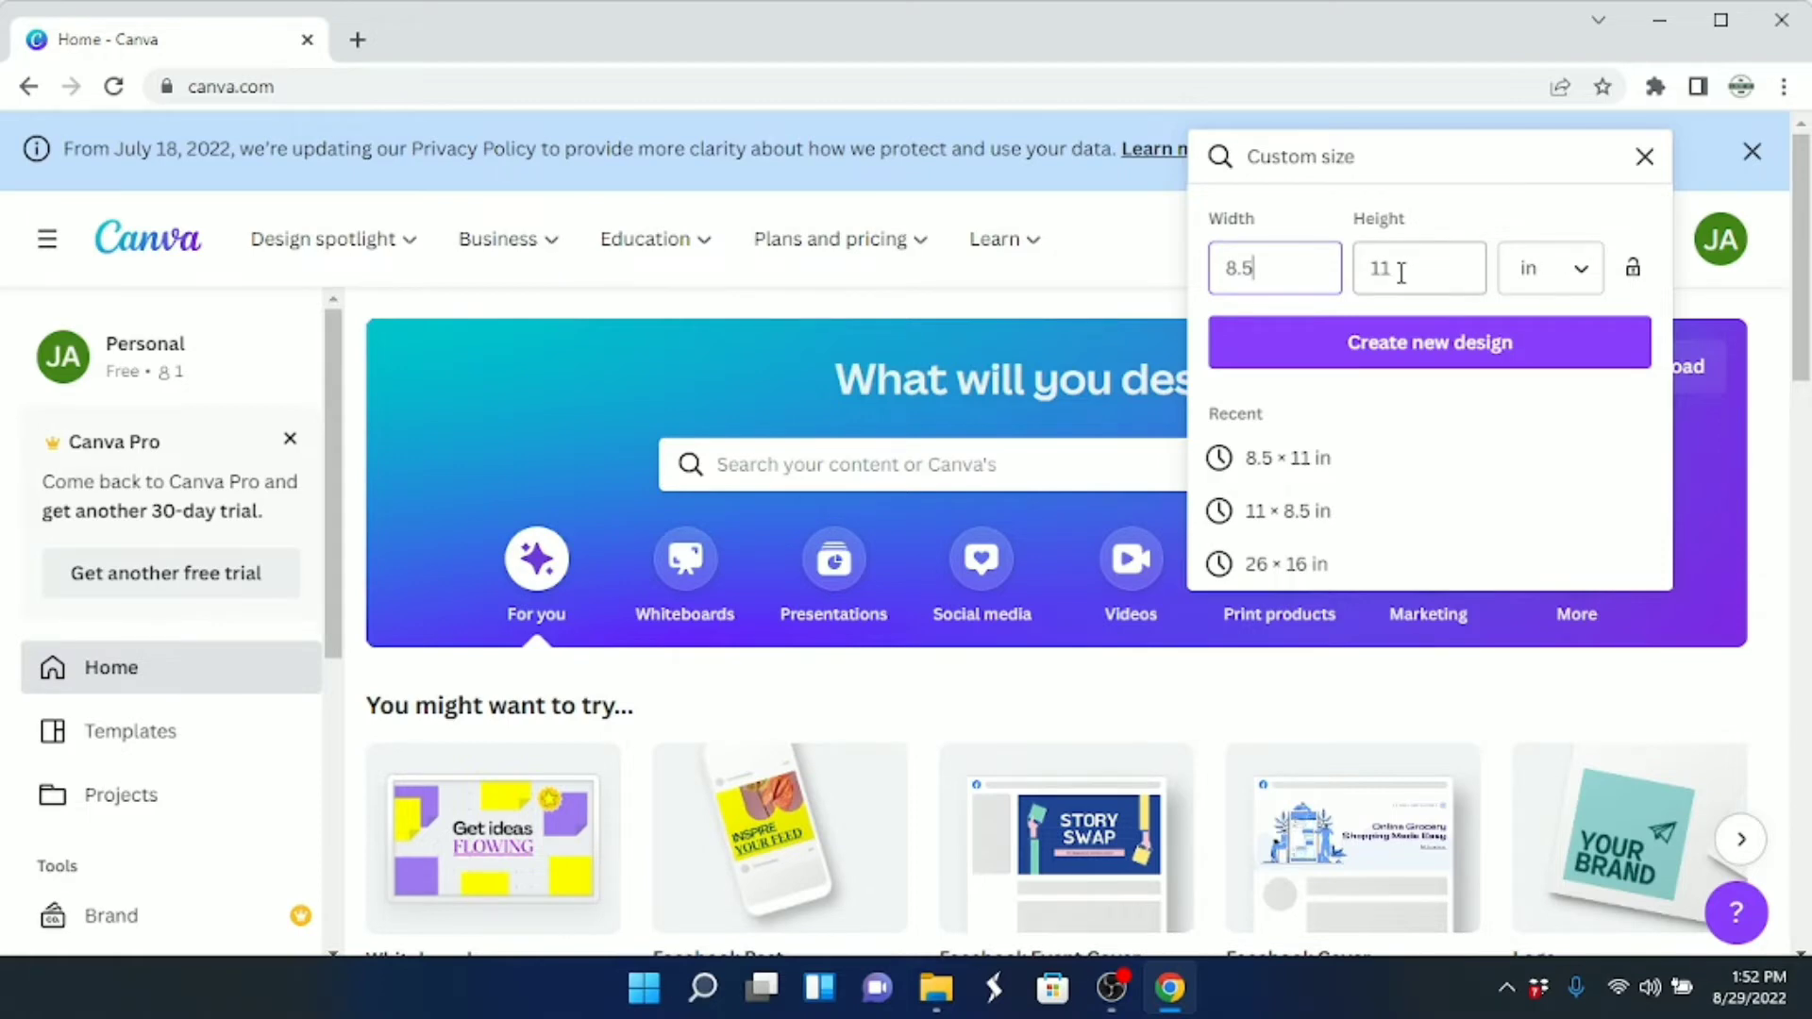
Create a new 8.5 × 11 in custom-size design and title it "Gig Poster Video"
{"action": "left_click", "coordinate": [1420, 351]}
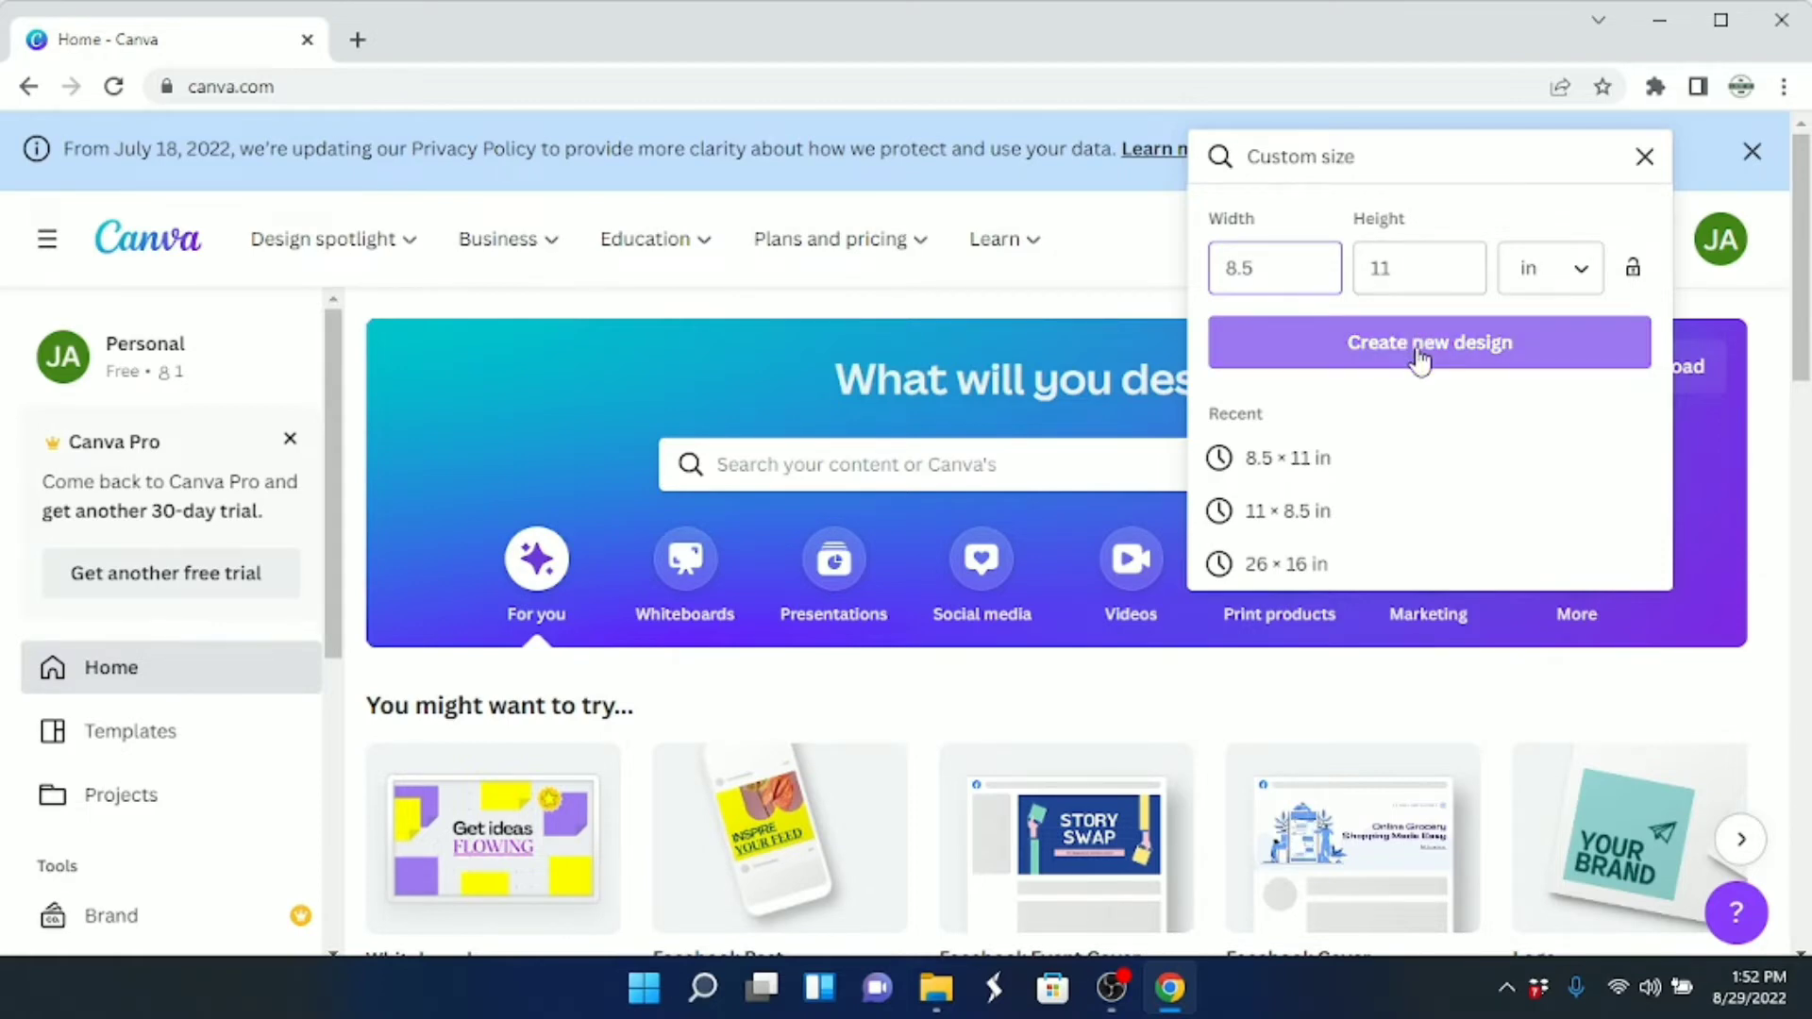
{"action": "left_click", "coordinate": [1420, 354]}
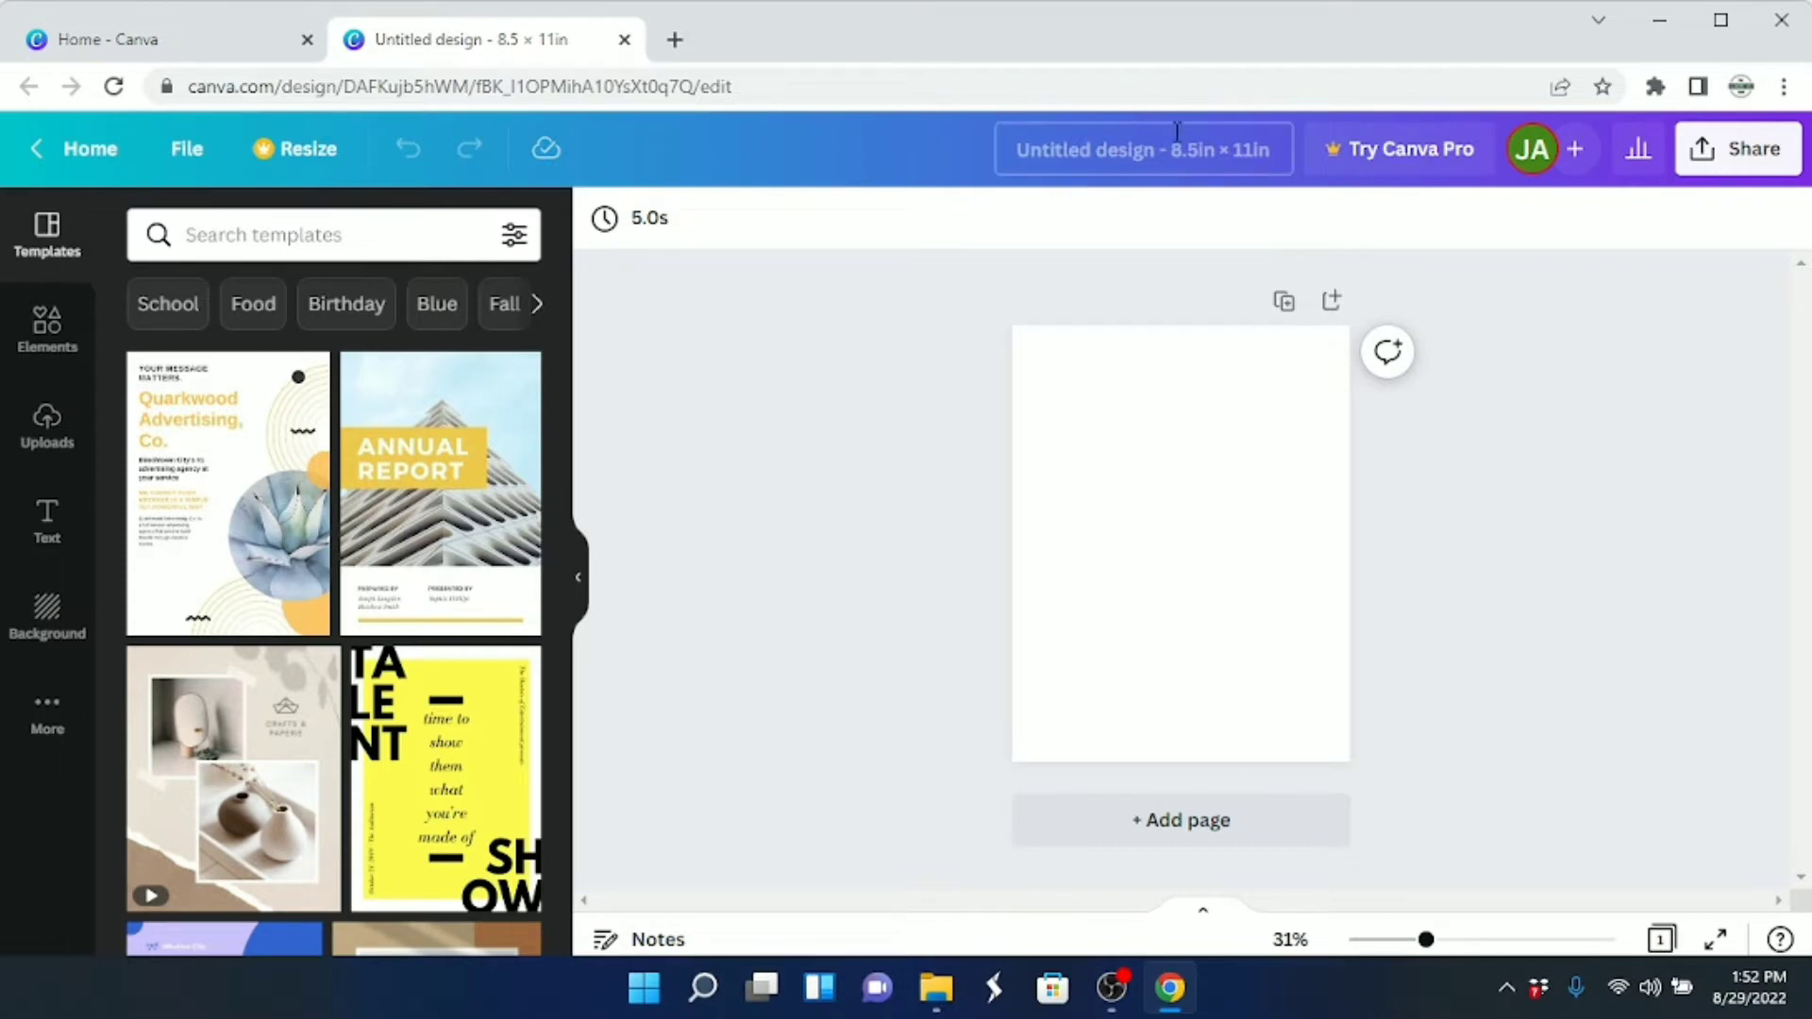
{"action": "left_click", "coordinate": [1221, 149]}
{"action": "key", "text": "BackSpace"}
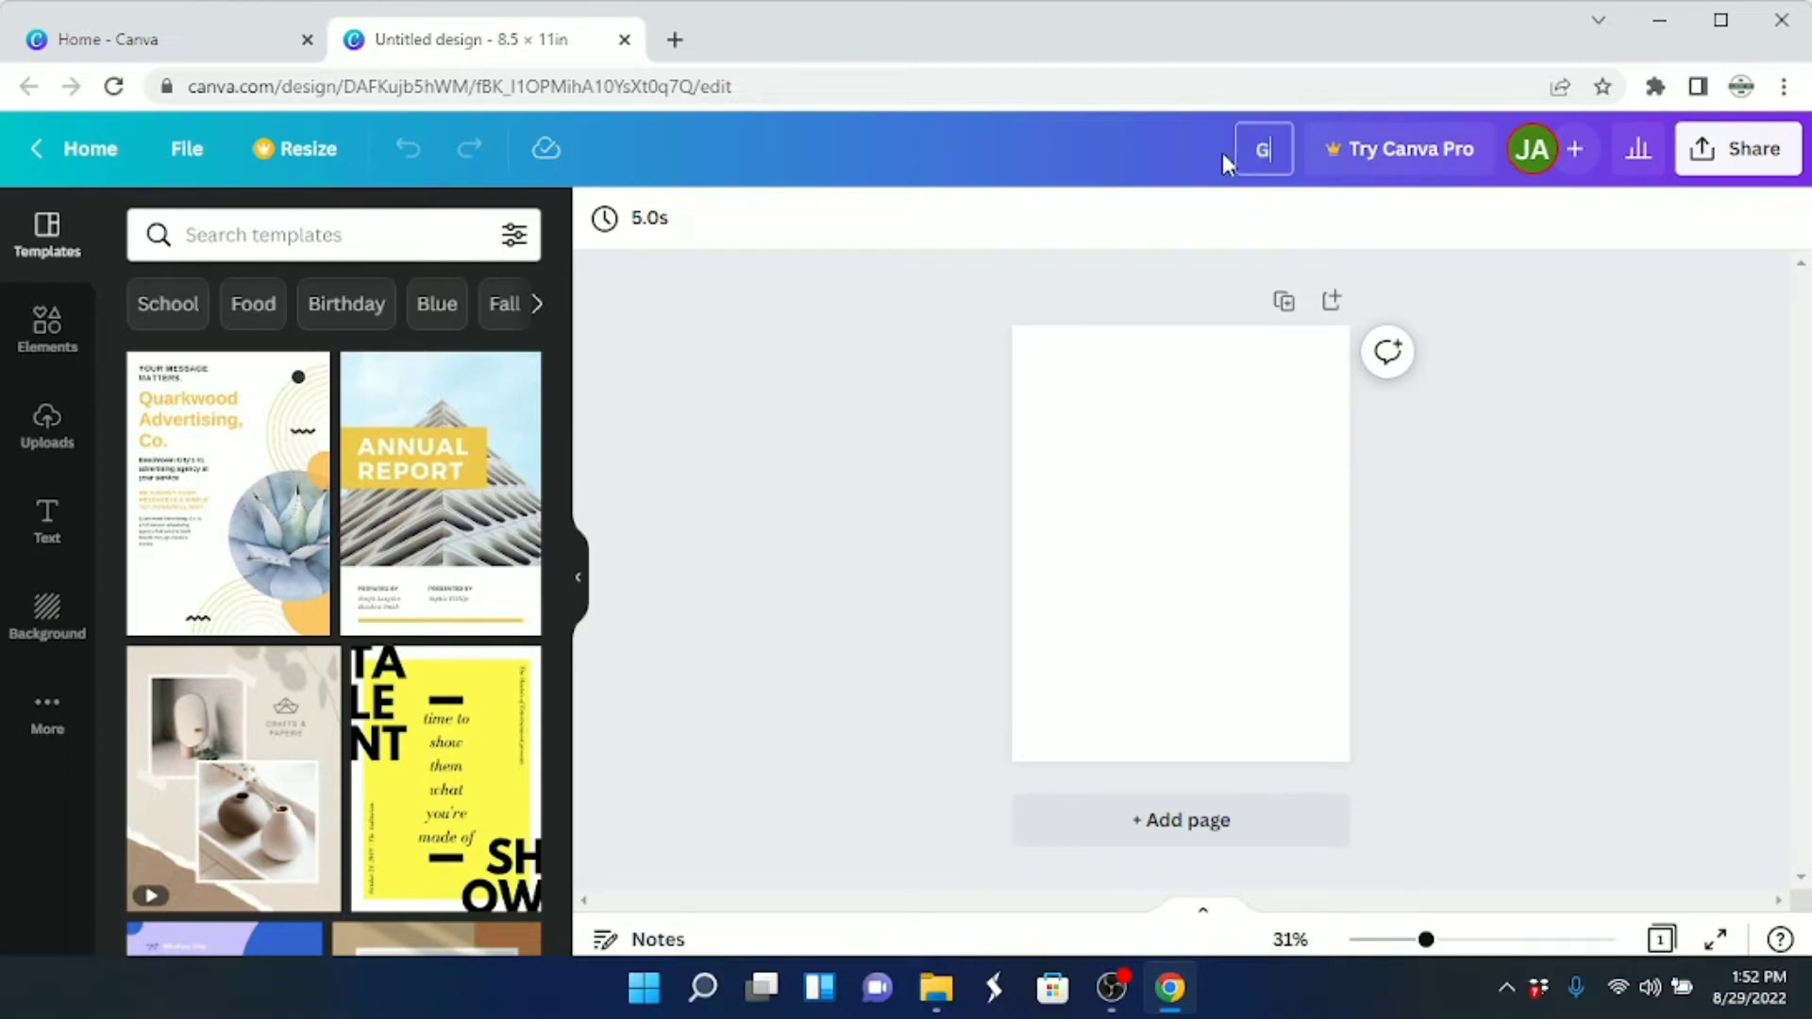
{"action": "type", "text": "Gig Poster Video"}
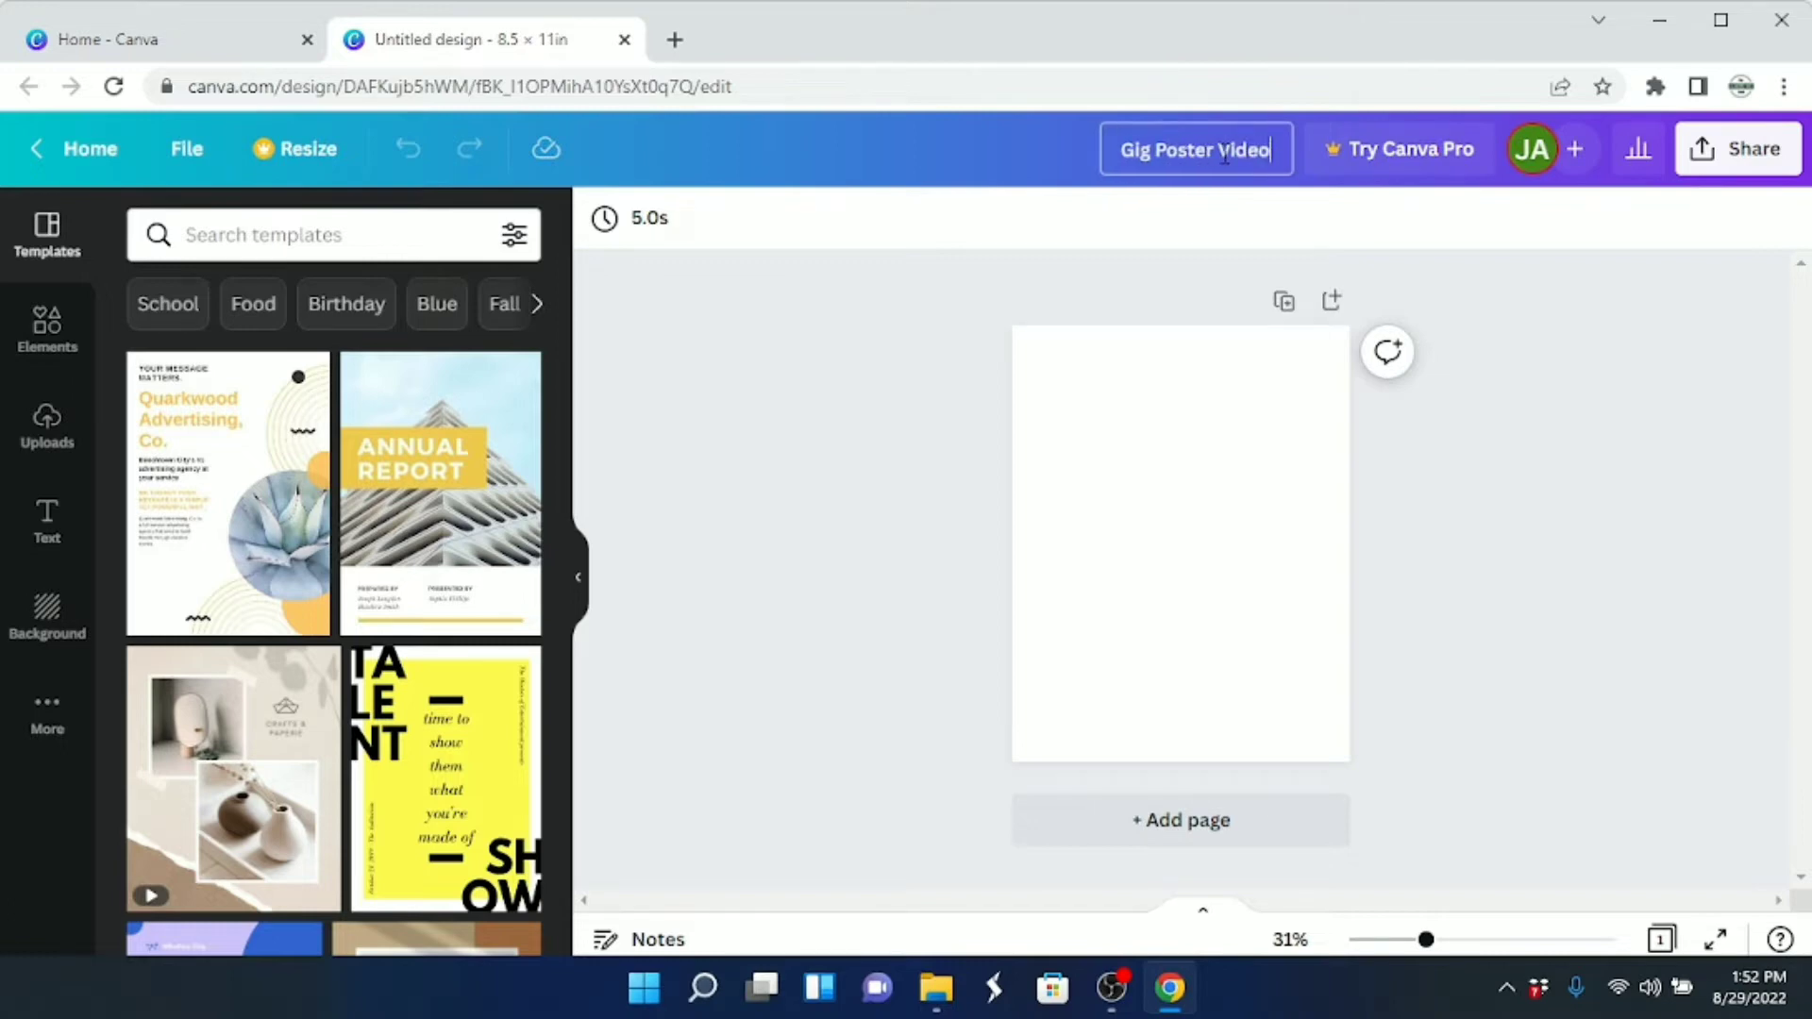
{"action": "key", "text": "Return"}
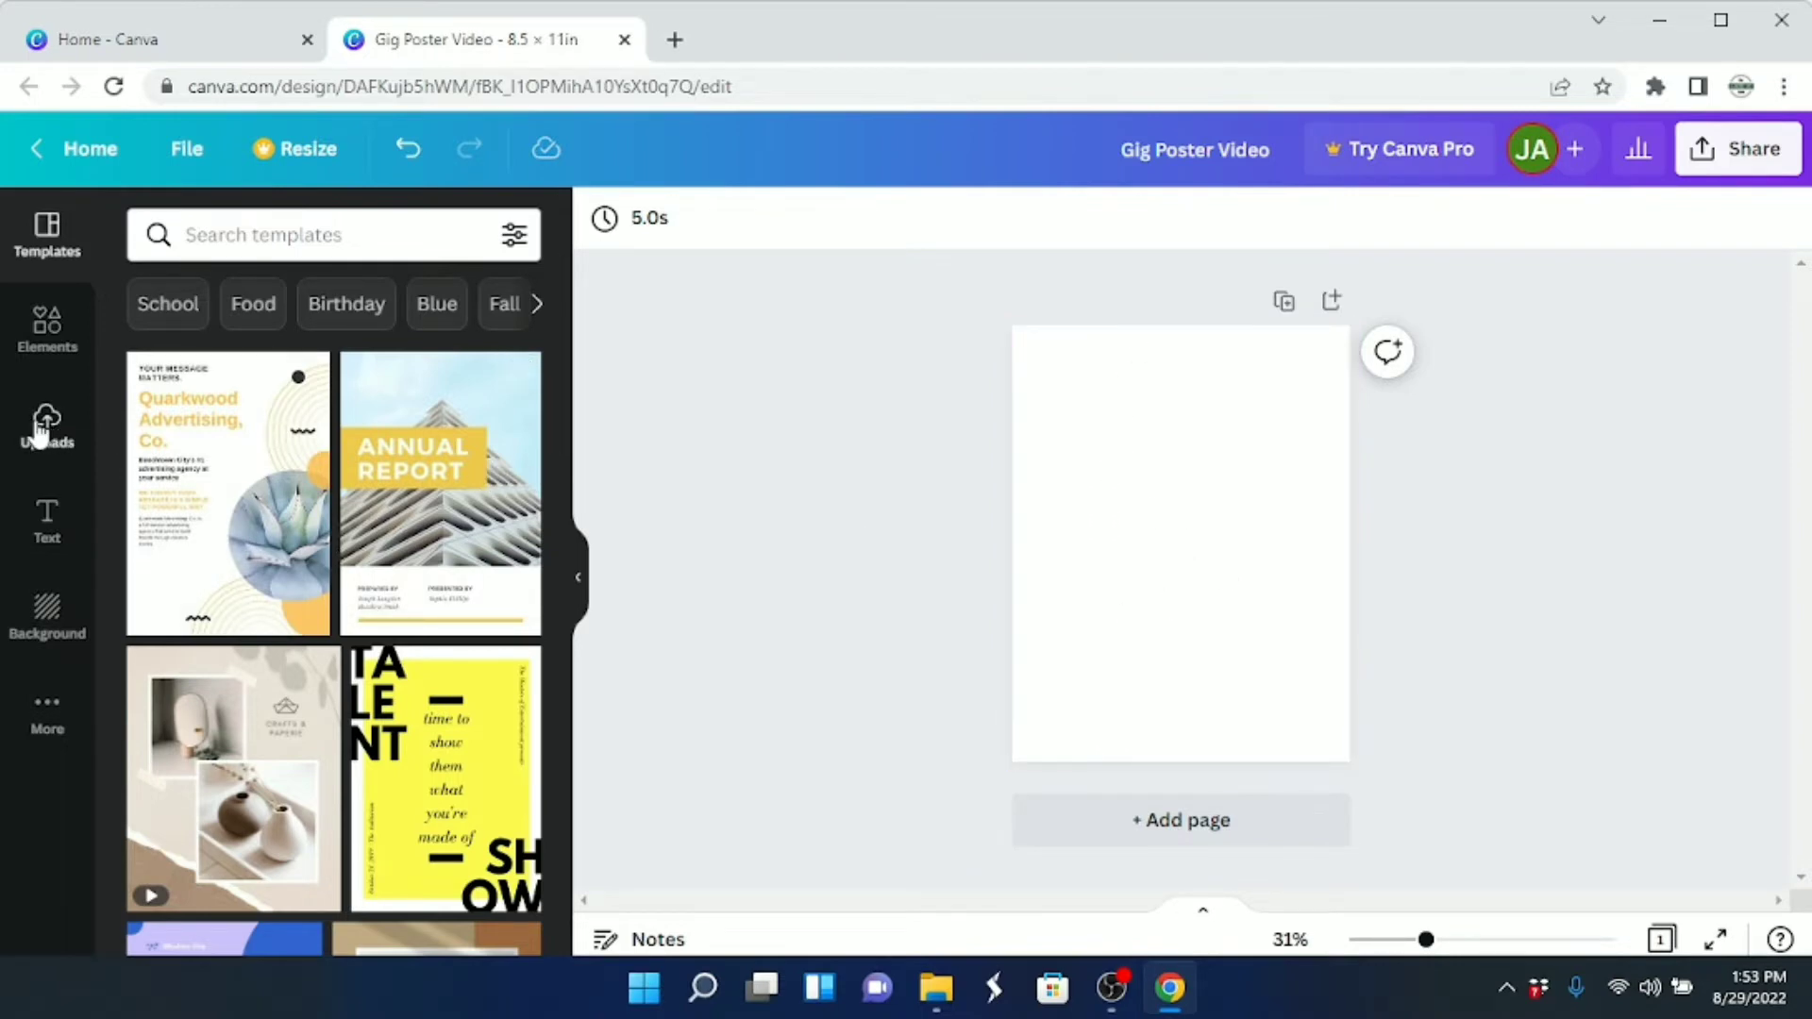
Add a square shape and stretch it into a full-width rectangle covering the lower half of the page
{"action": "left_click", "coordinate": [45, 342]}
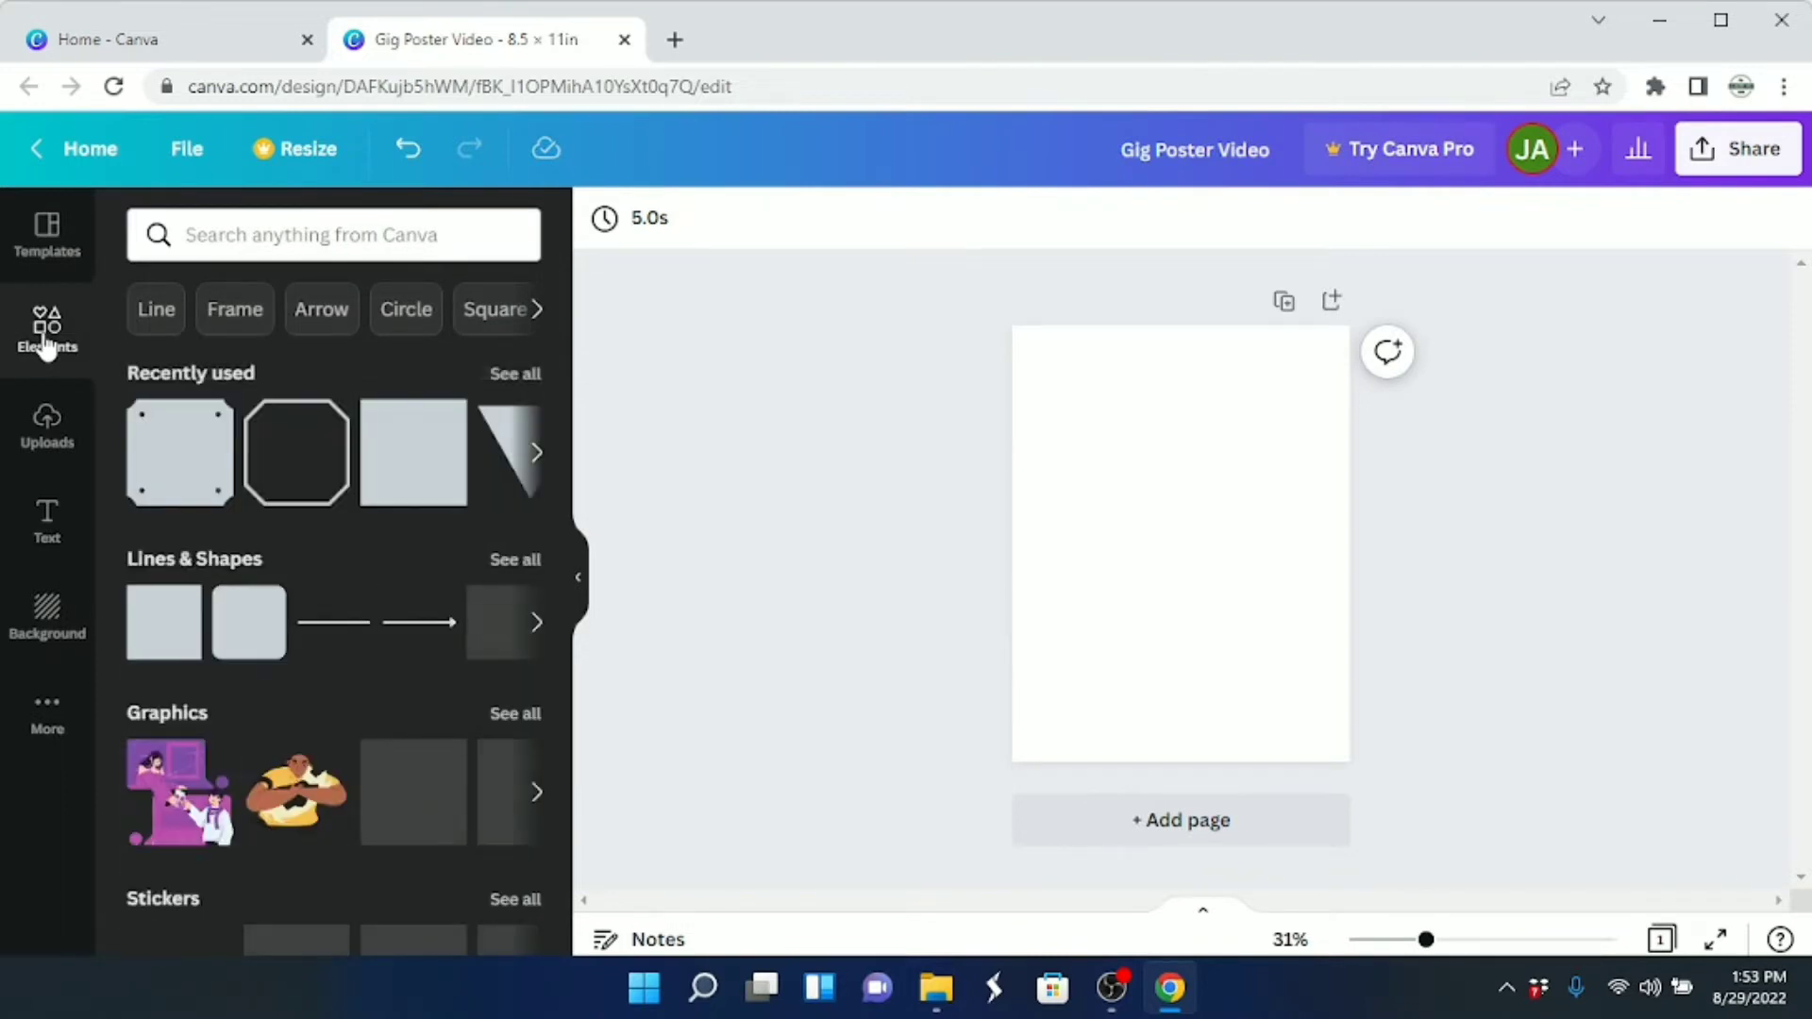
{"action": "left_click", "coordinate": [169, 564]}
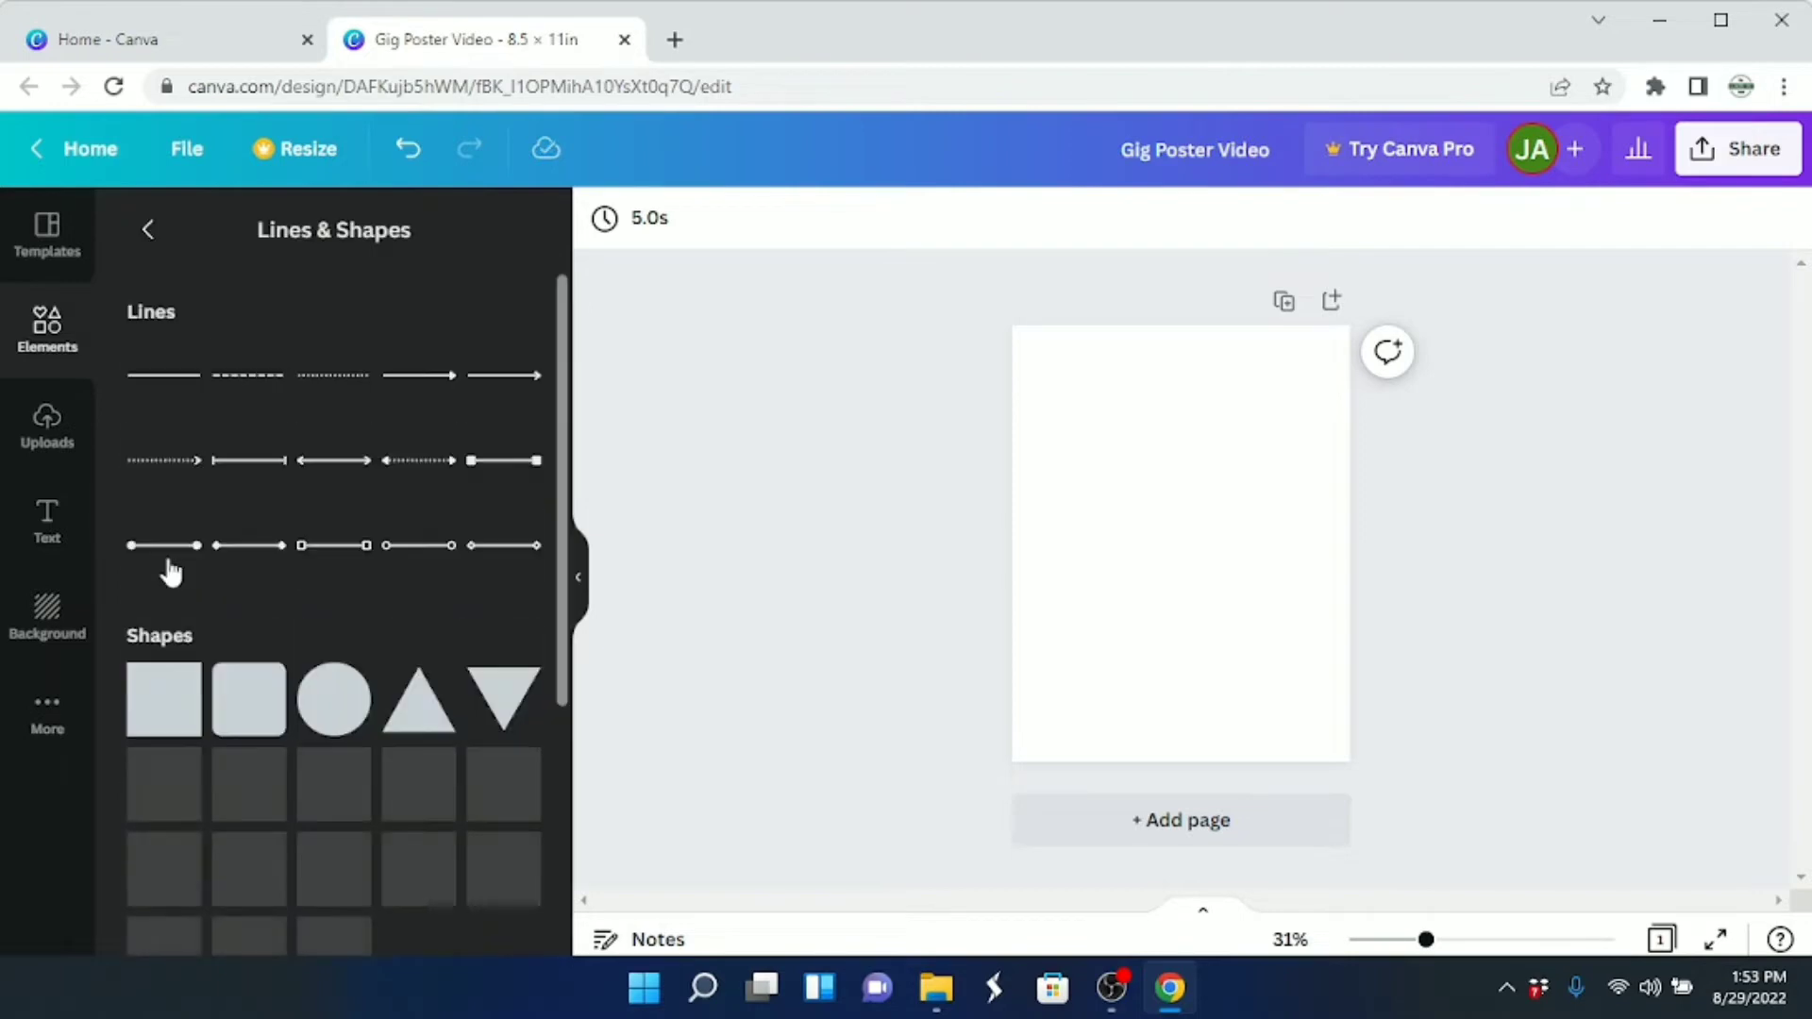
{"action": "left_click", "coordinate": [162, 713]}
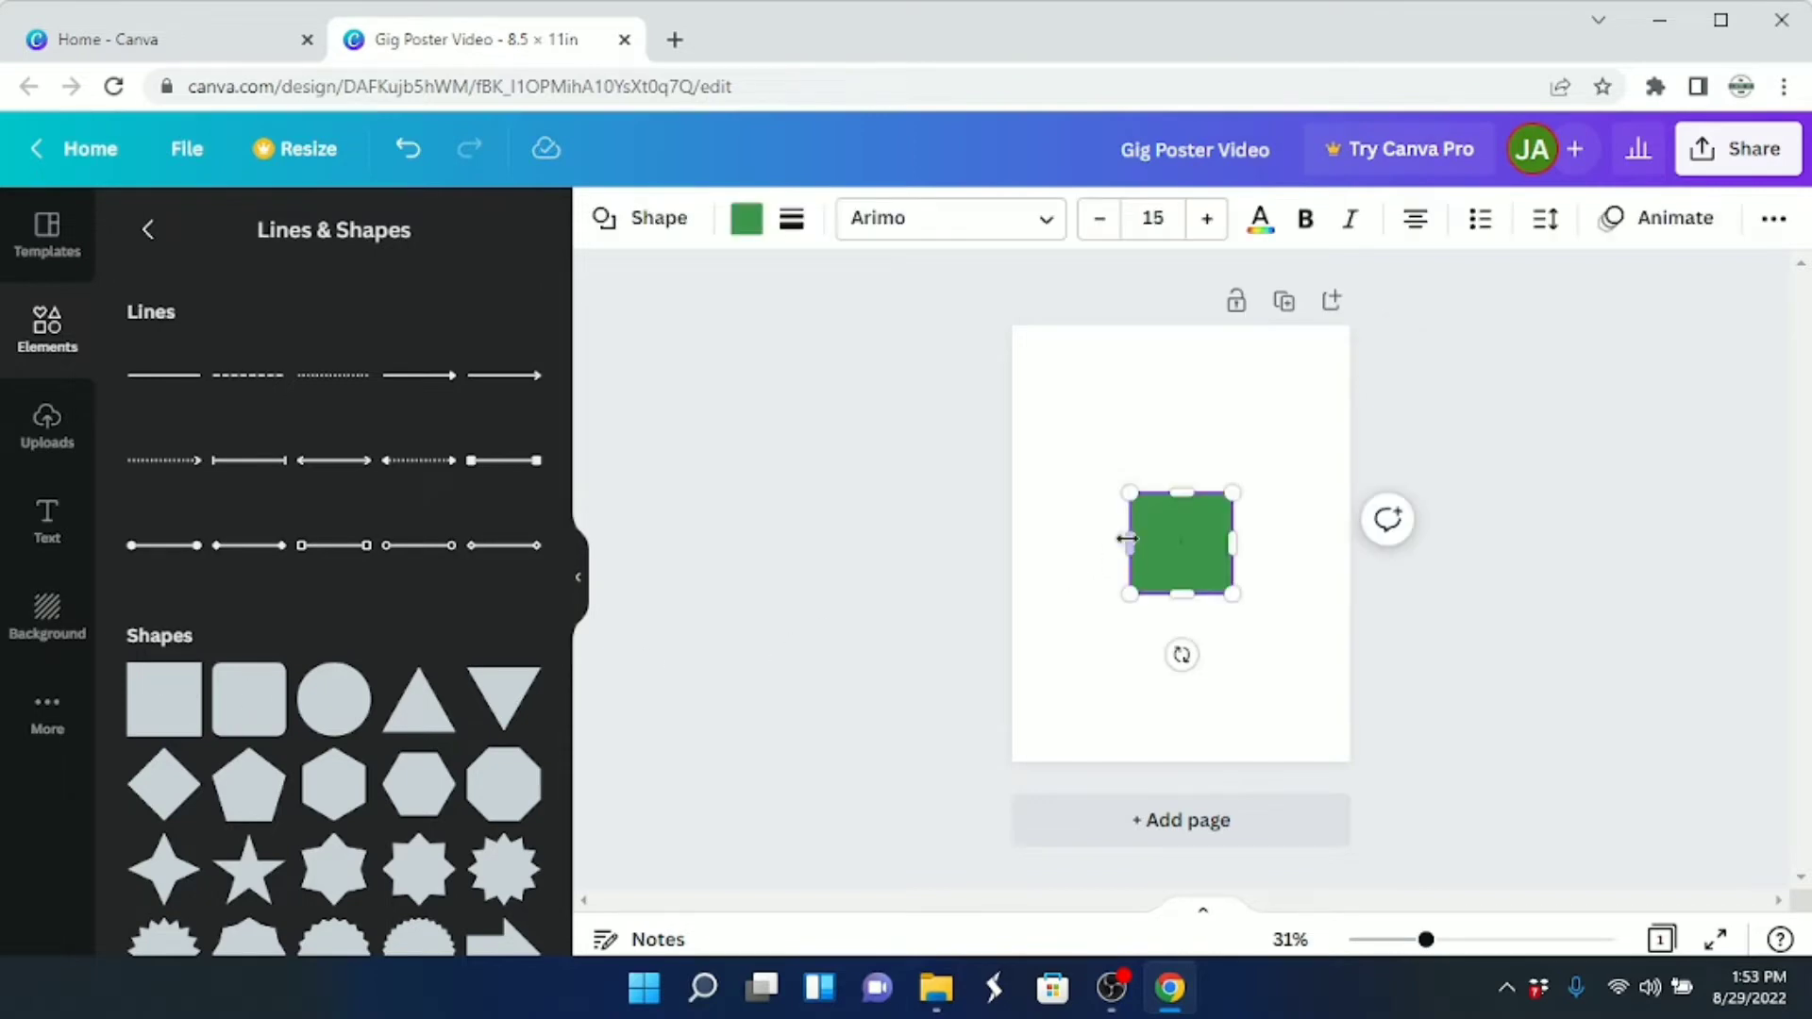
{"action": "left_click_drag", "start_coordinate": [1129, 542], "coordinate": [1010, 539]}
{"action": "left_click_drag", "start_coordinate": [1234, 539], "coordinate": [1351, 538]}
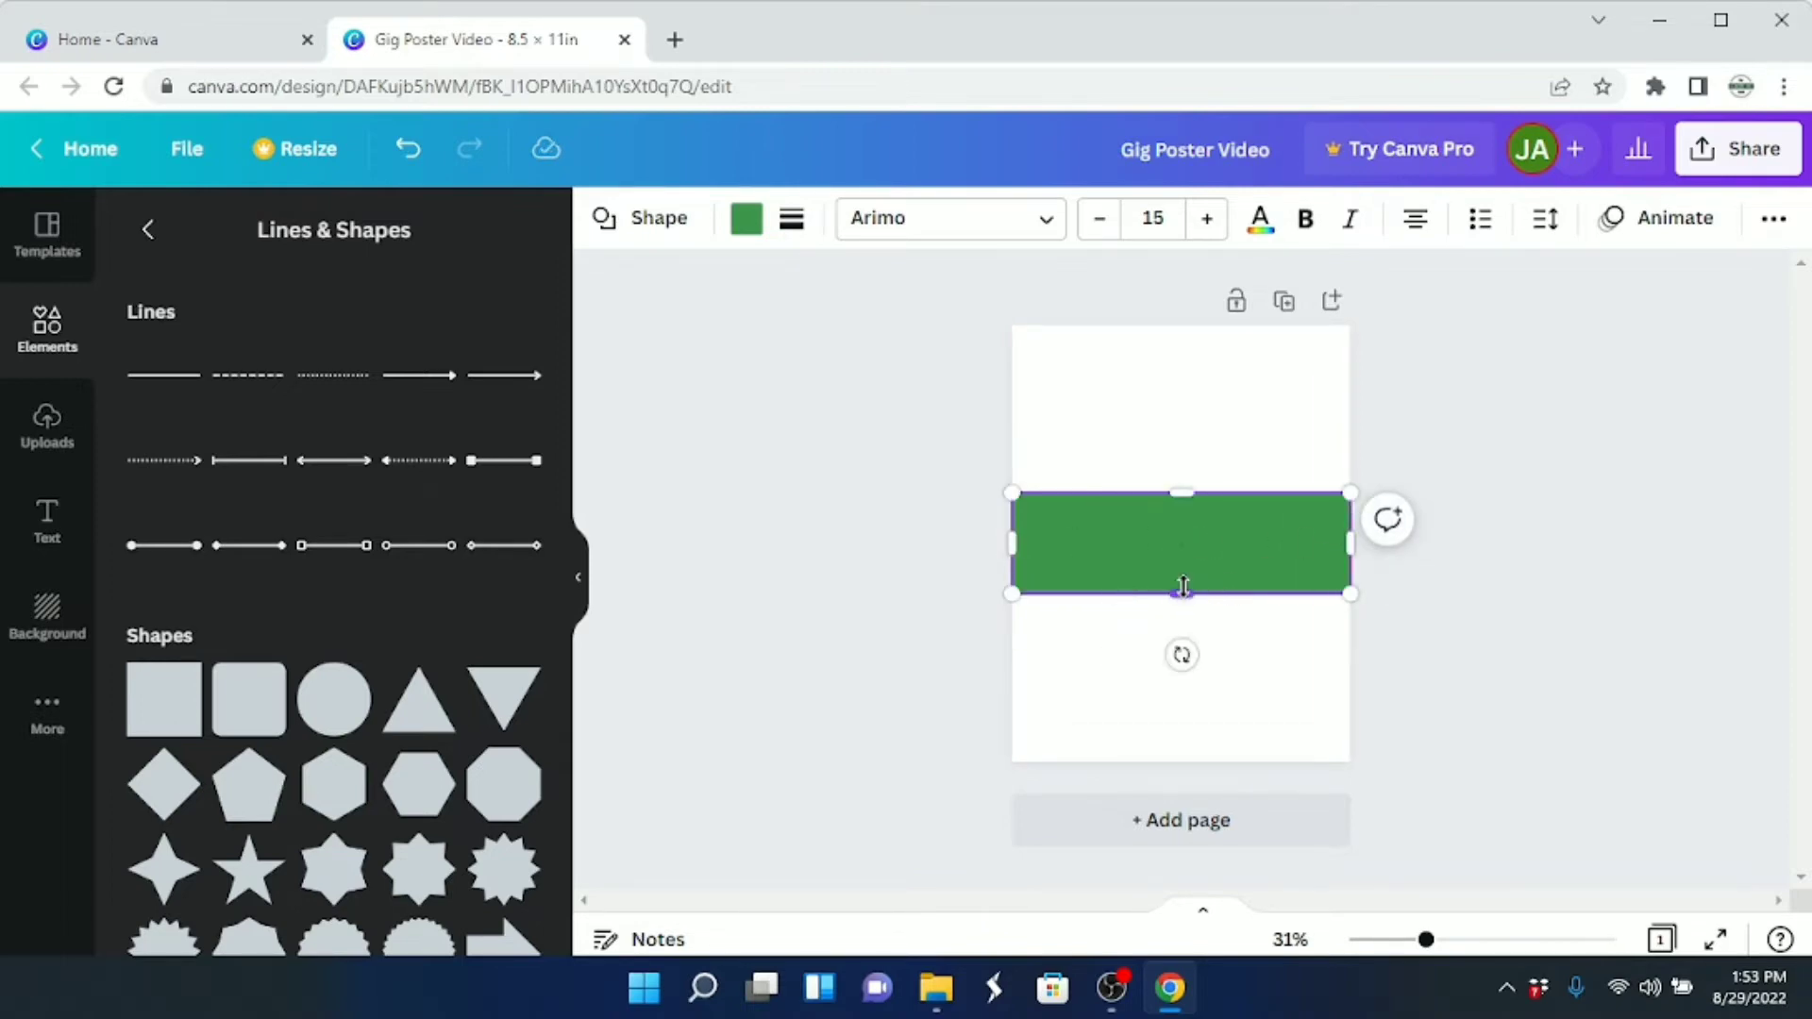
{"action": "left_click_drag", "start_coordinate": [1181, 593], "coordinate": [1182, 760]}
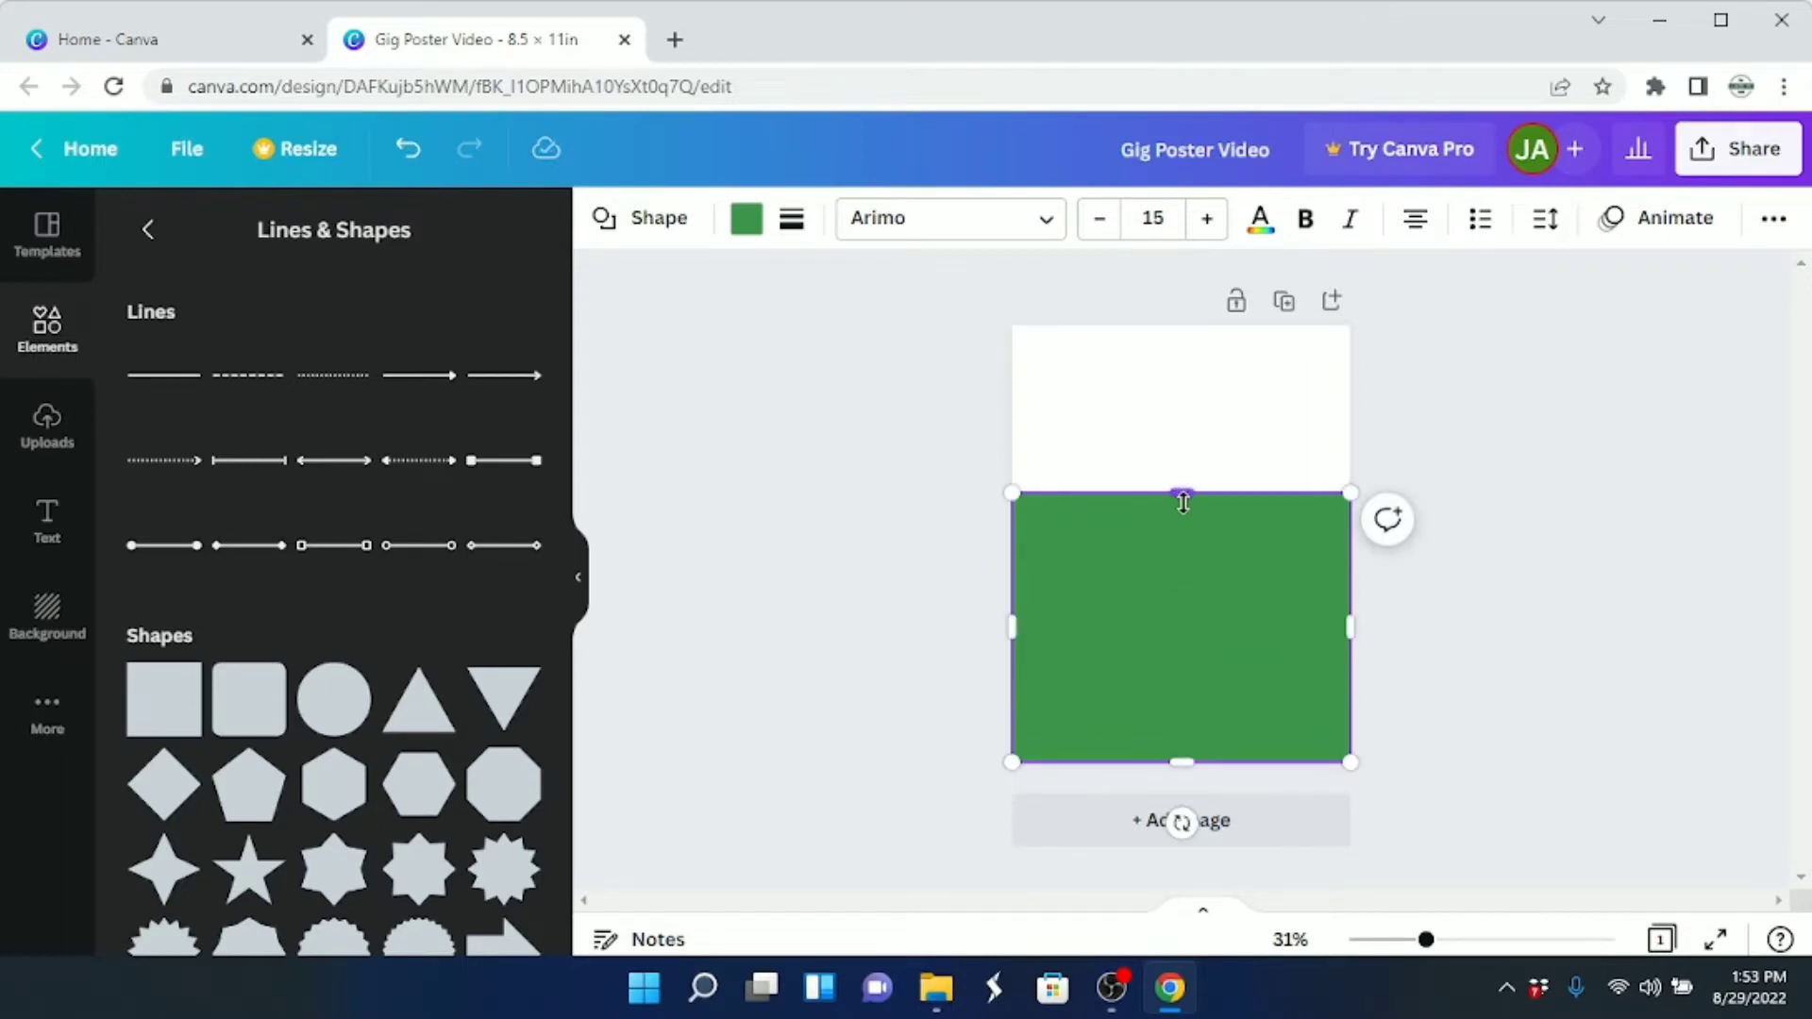
{"action": "left_click_drag", "start_coordinate": [1183, 503], "coordinate": [1184, 544]}
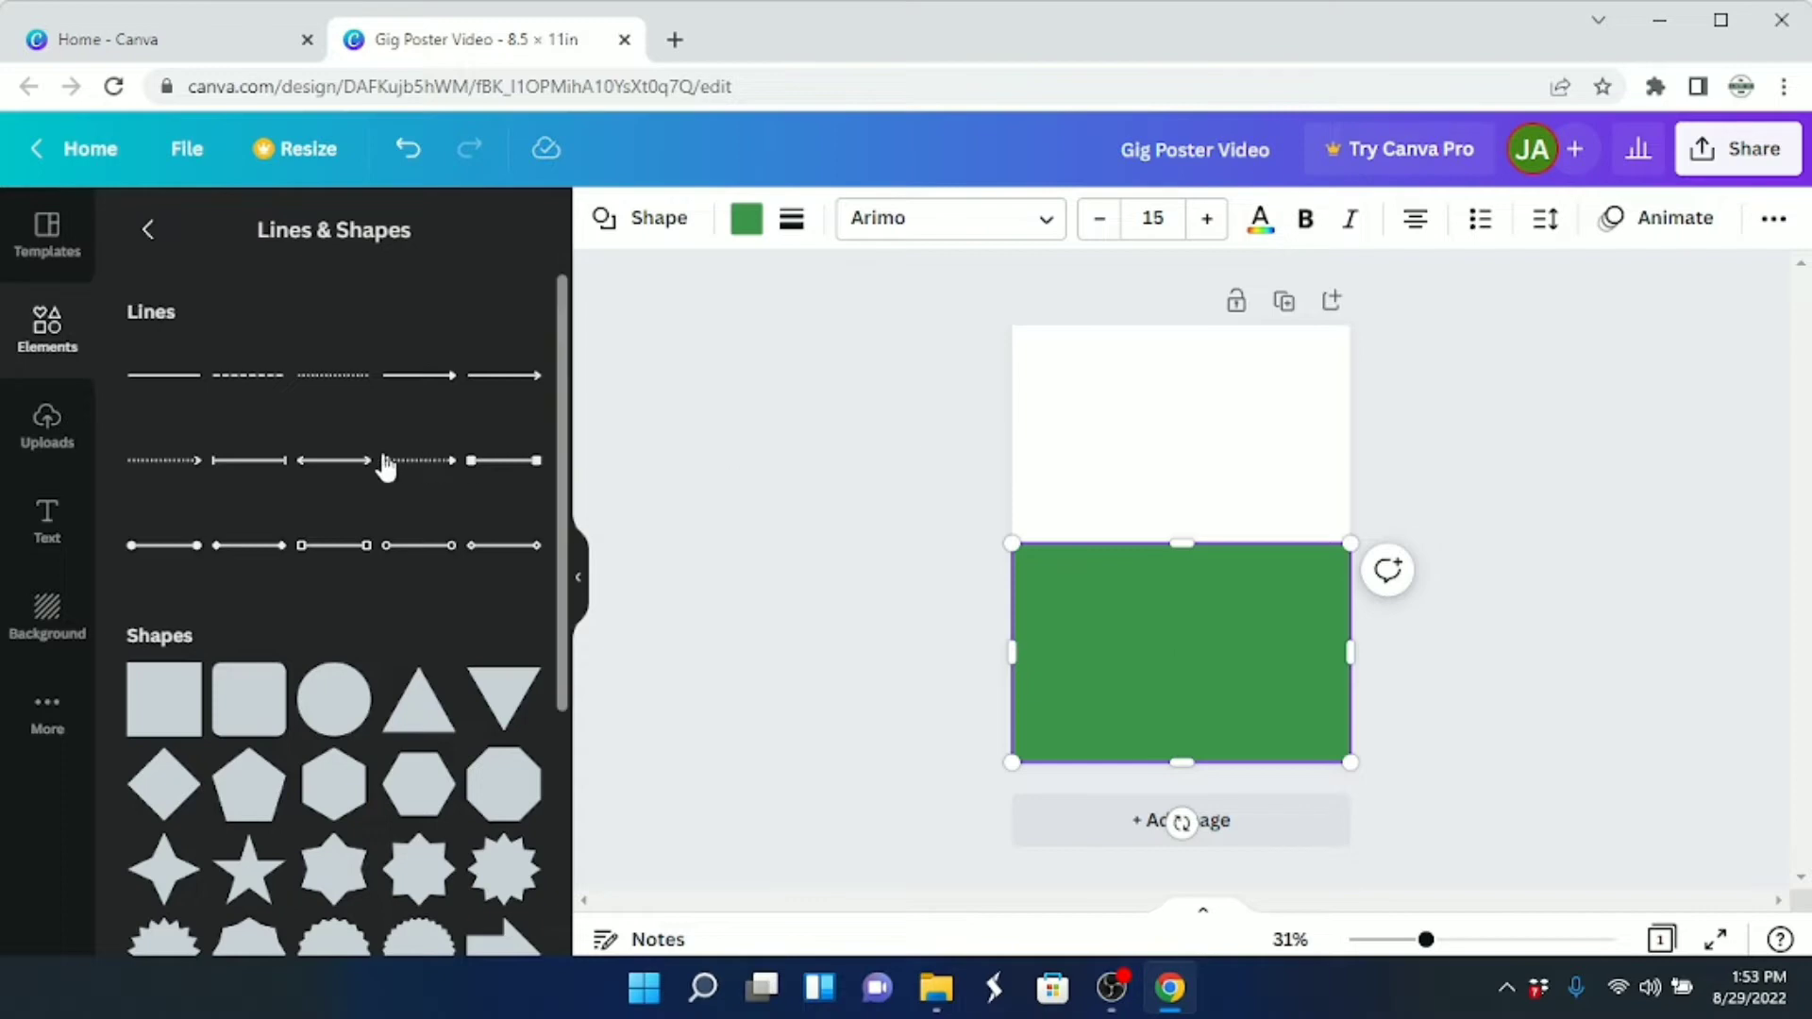
Place the uploaded painted-effect image of the bassist by the brick wall and enlarge it to fill the upper part of the page
{"action": "left_click", "coordinate": [47, 436]}
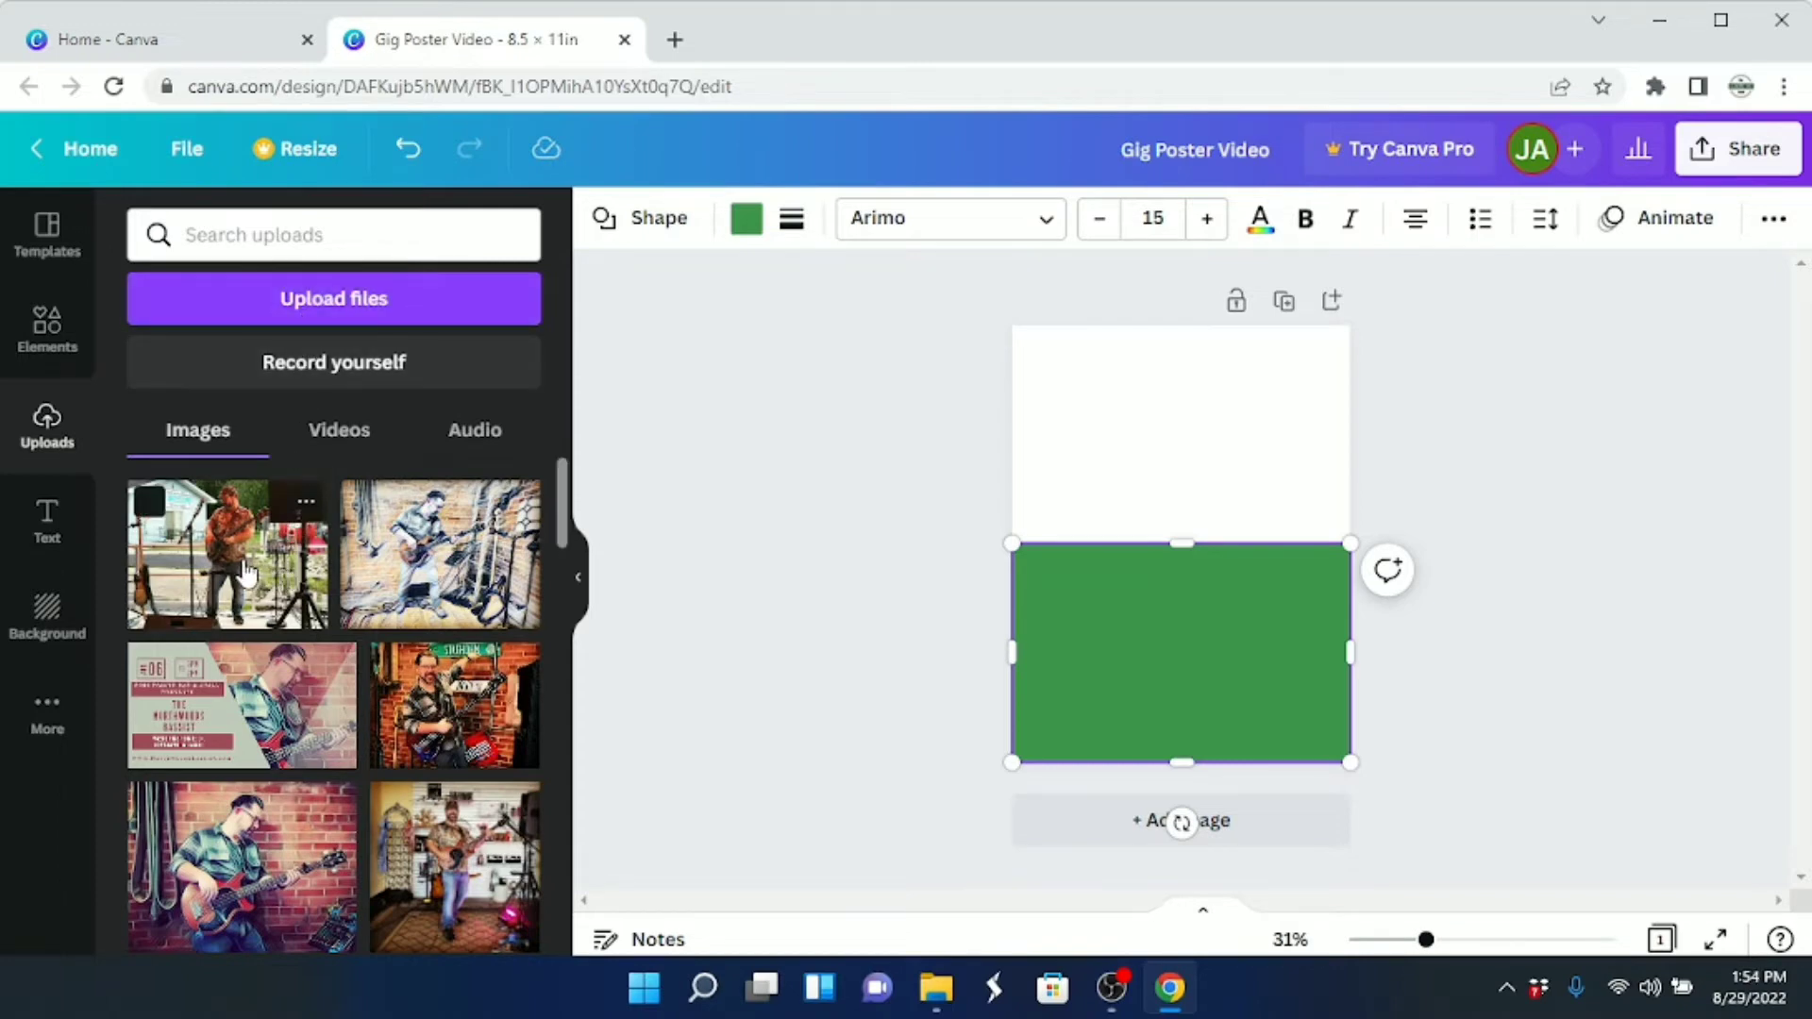
{"action": "left_click", "coordinate": [438, 571]}
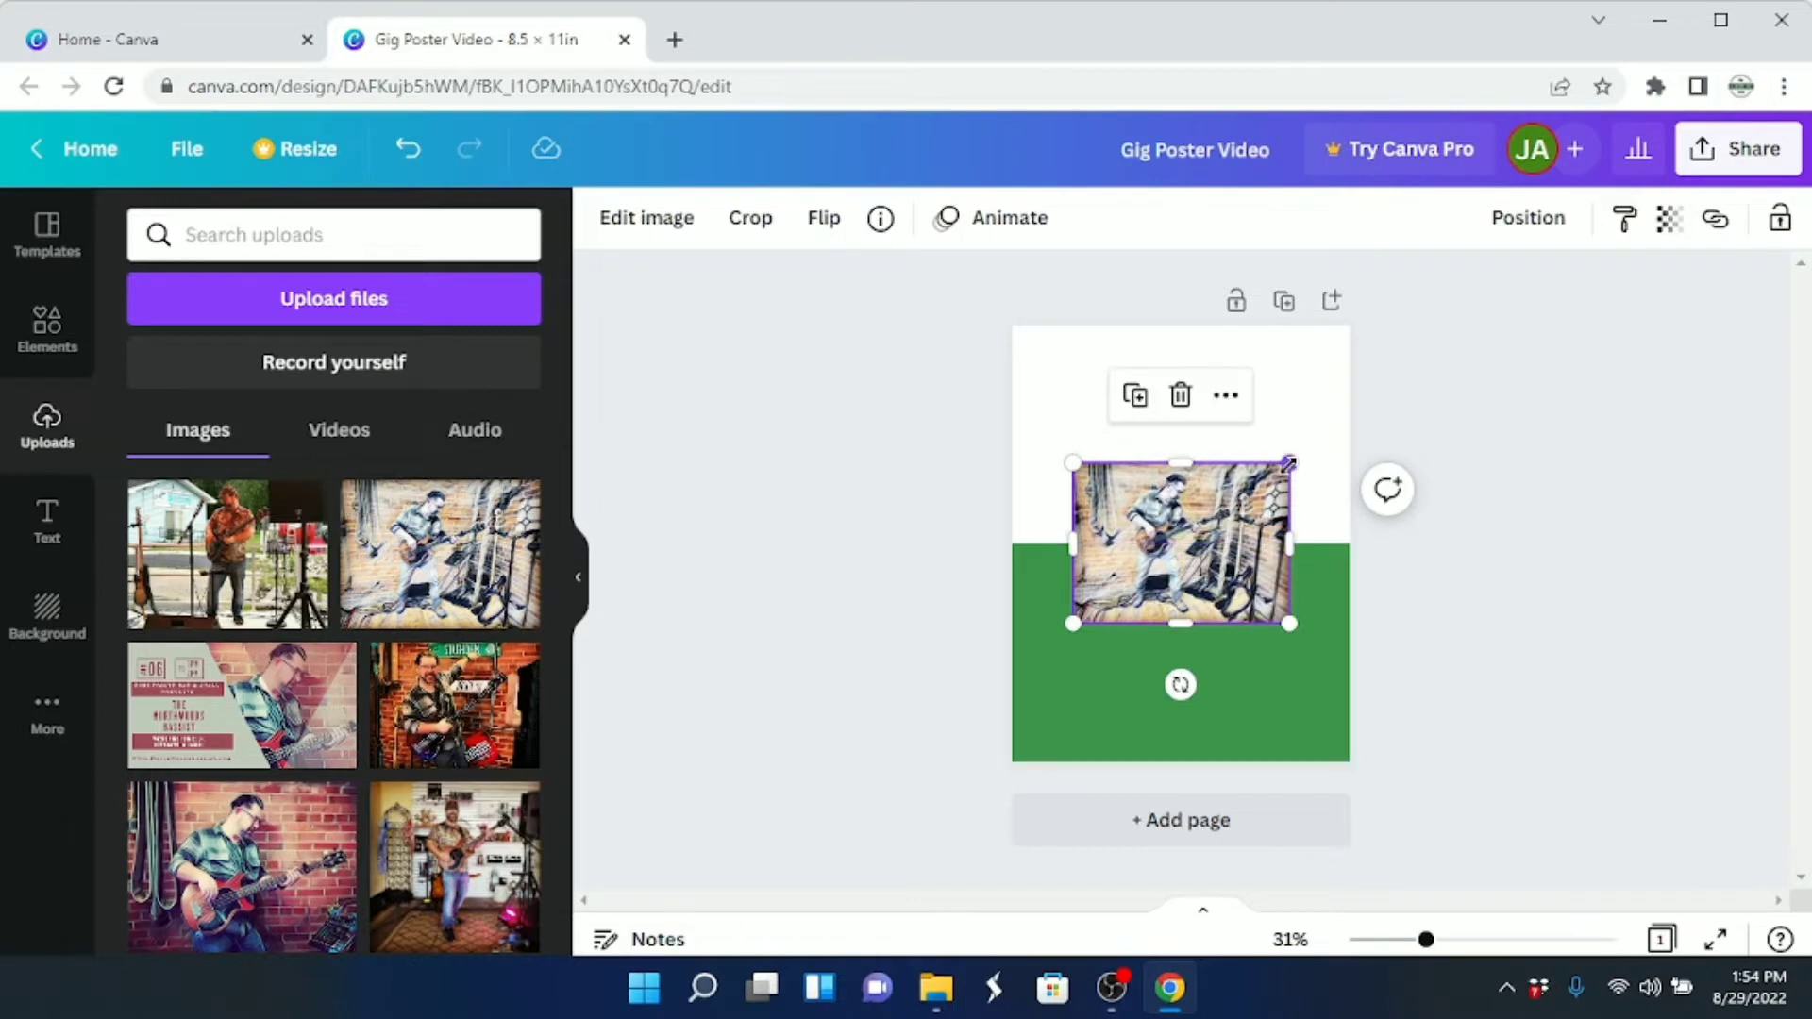
{"action": "left_click_drag", "start_coordinate": [1317, 424], "coordinate": [1378, 379]}
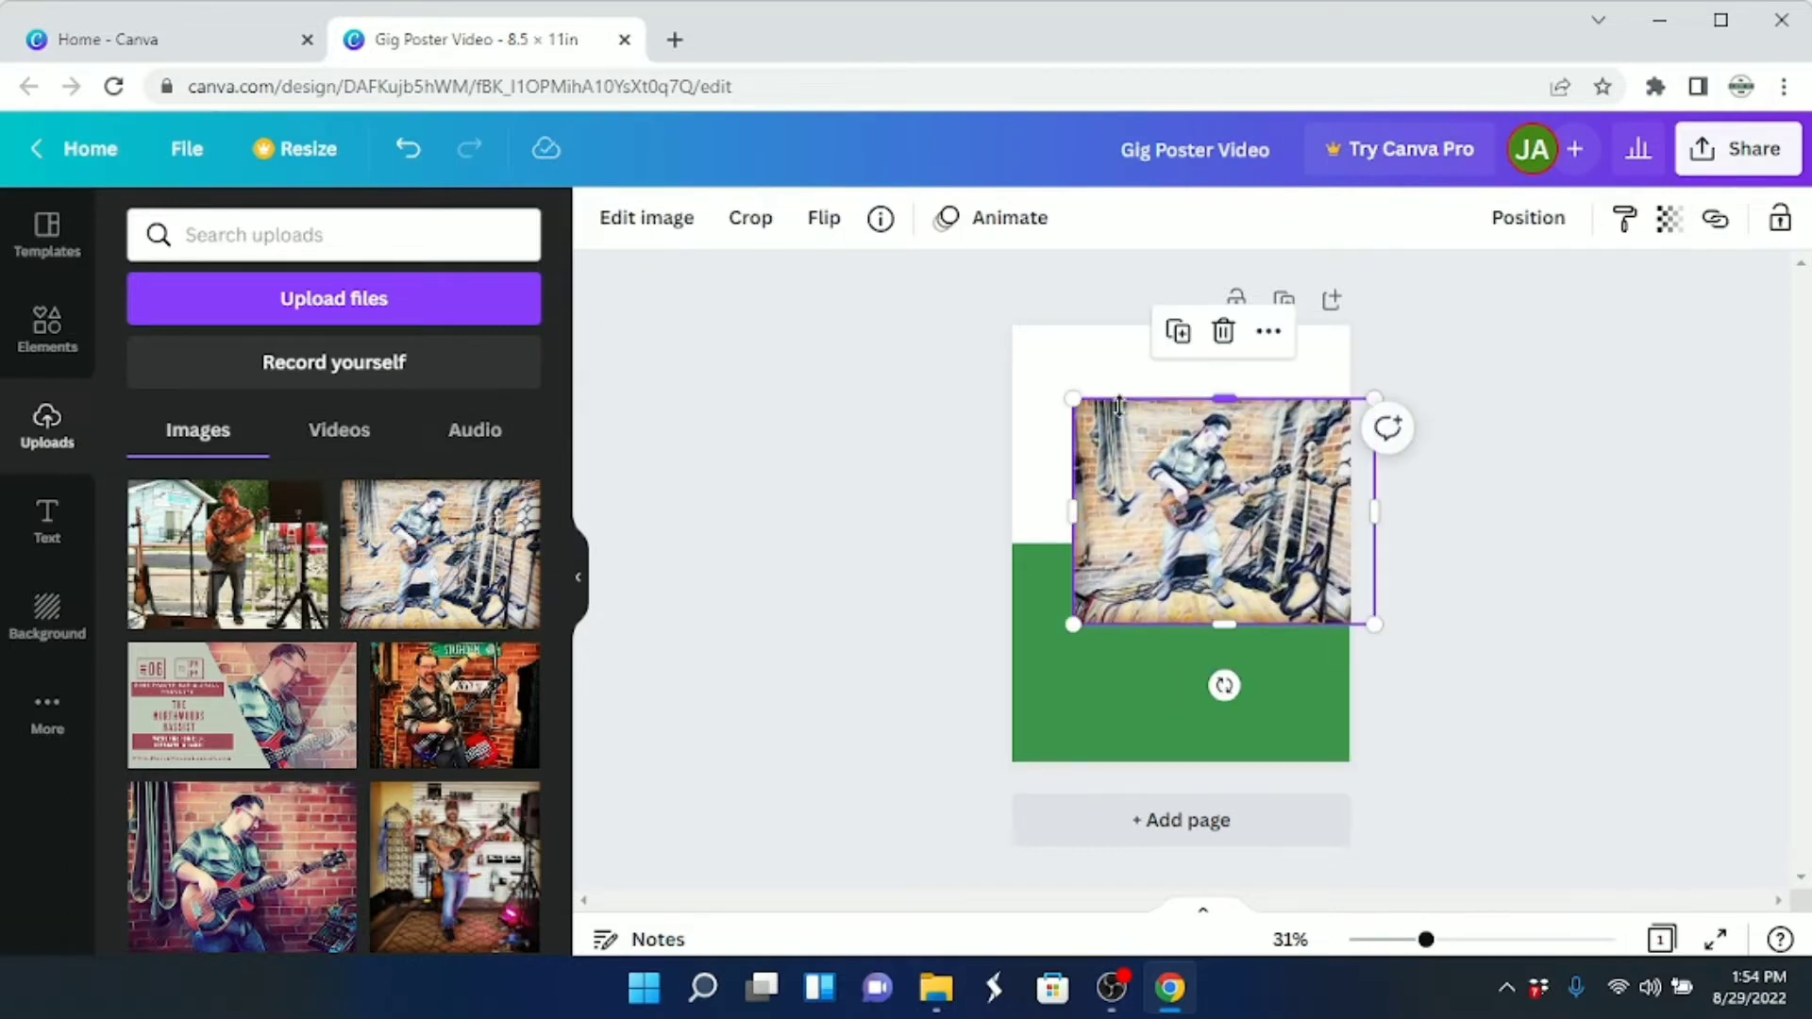
{"action": "left_click_drag", "start_coordinate": [1081, 406], "coordinate": [947, 336]}
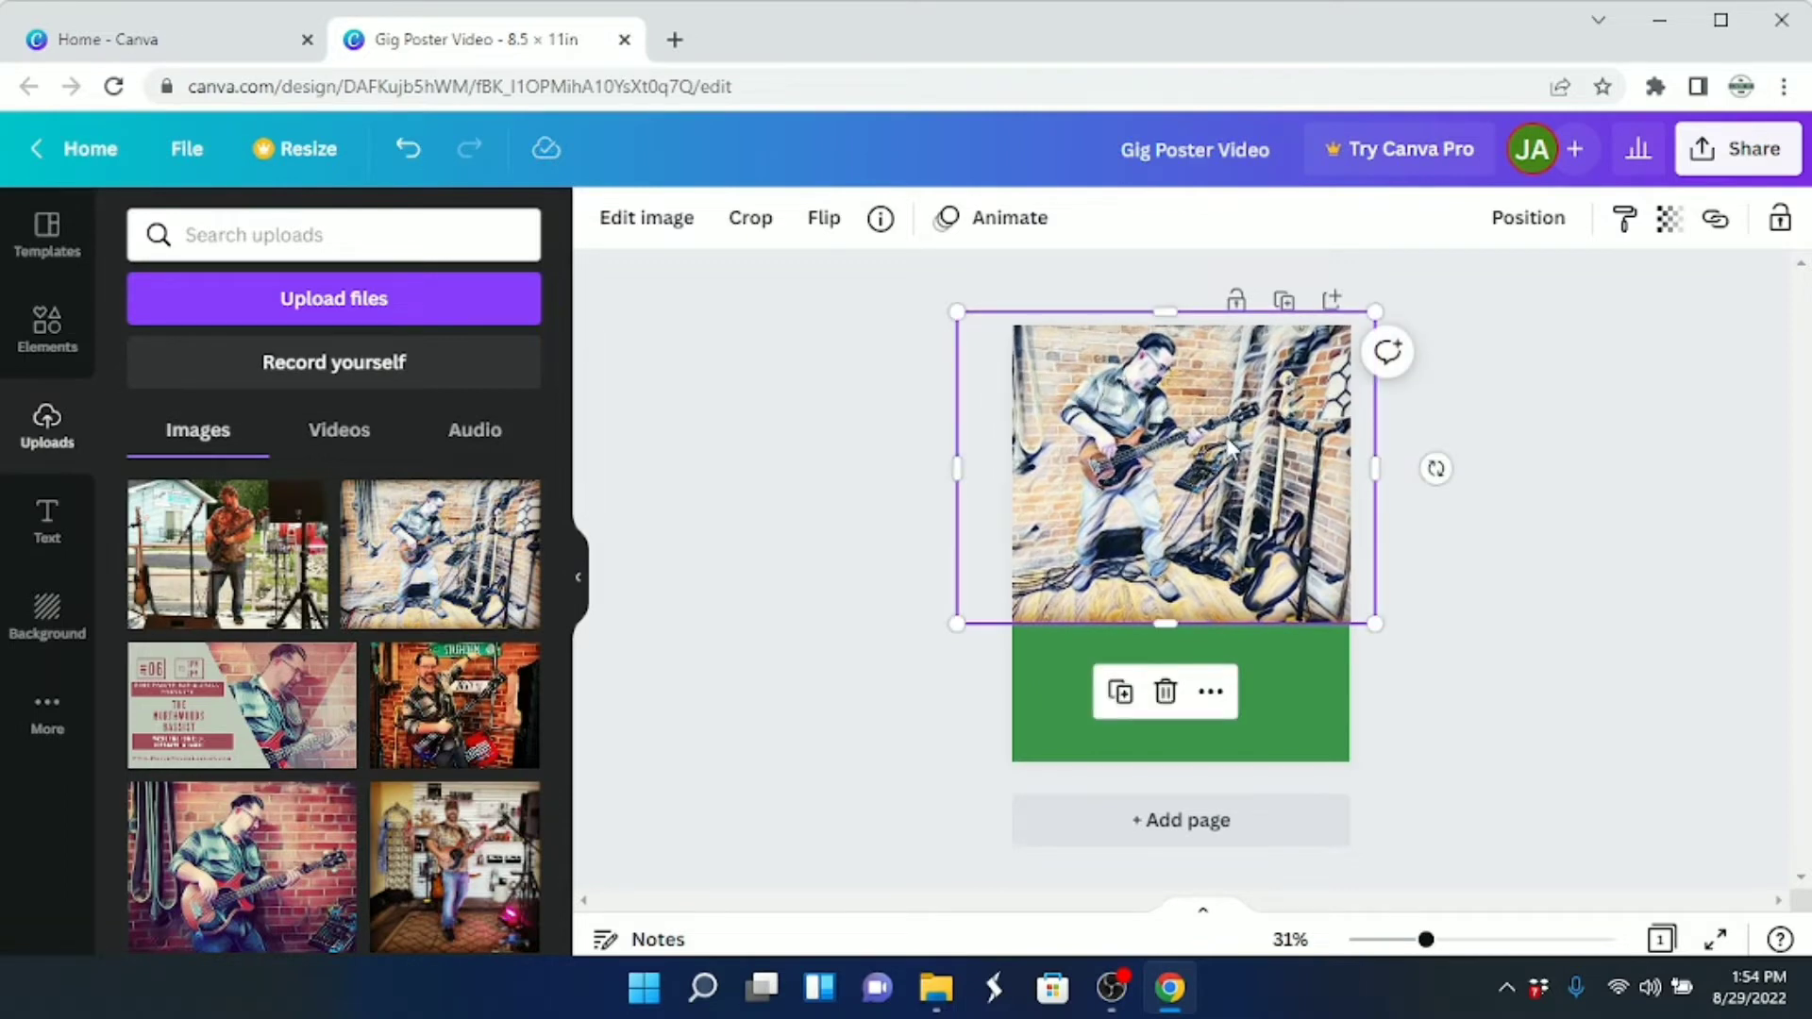
{"action": "left_click_drag", "start_coordinate": [1225, 437], "coordinate": [1257, 435]}
{"action": "left_click", "coordinate": [1591, 416]}
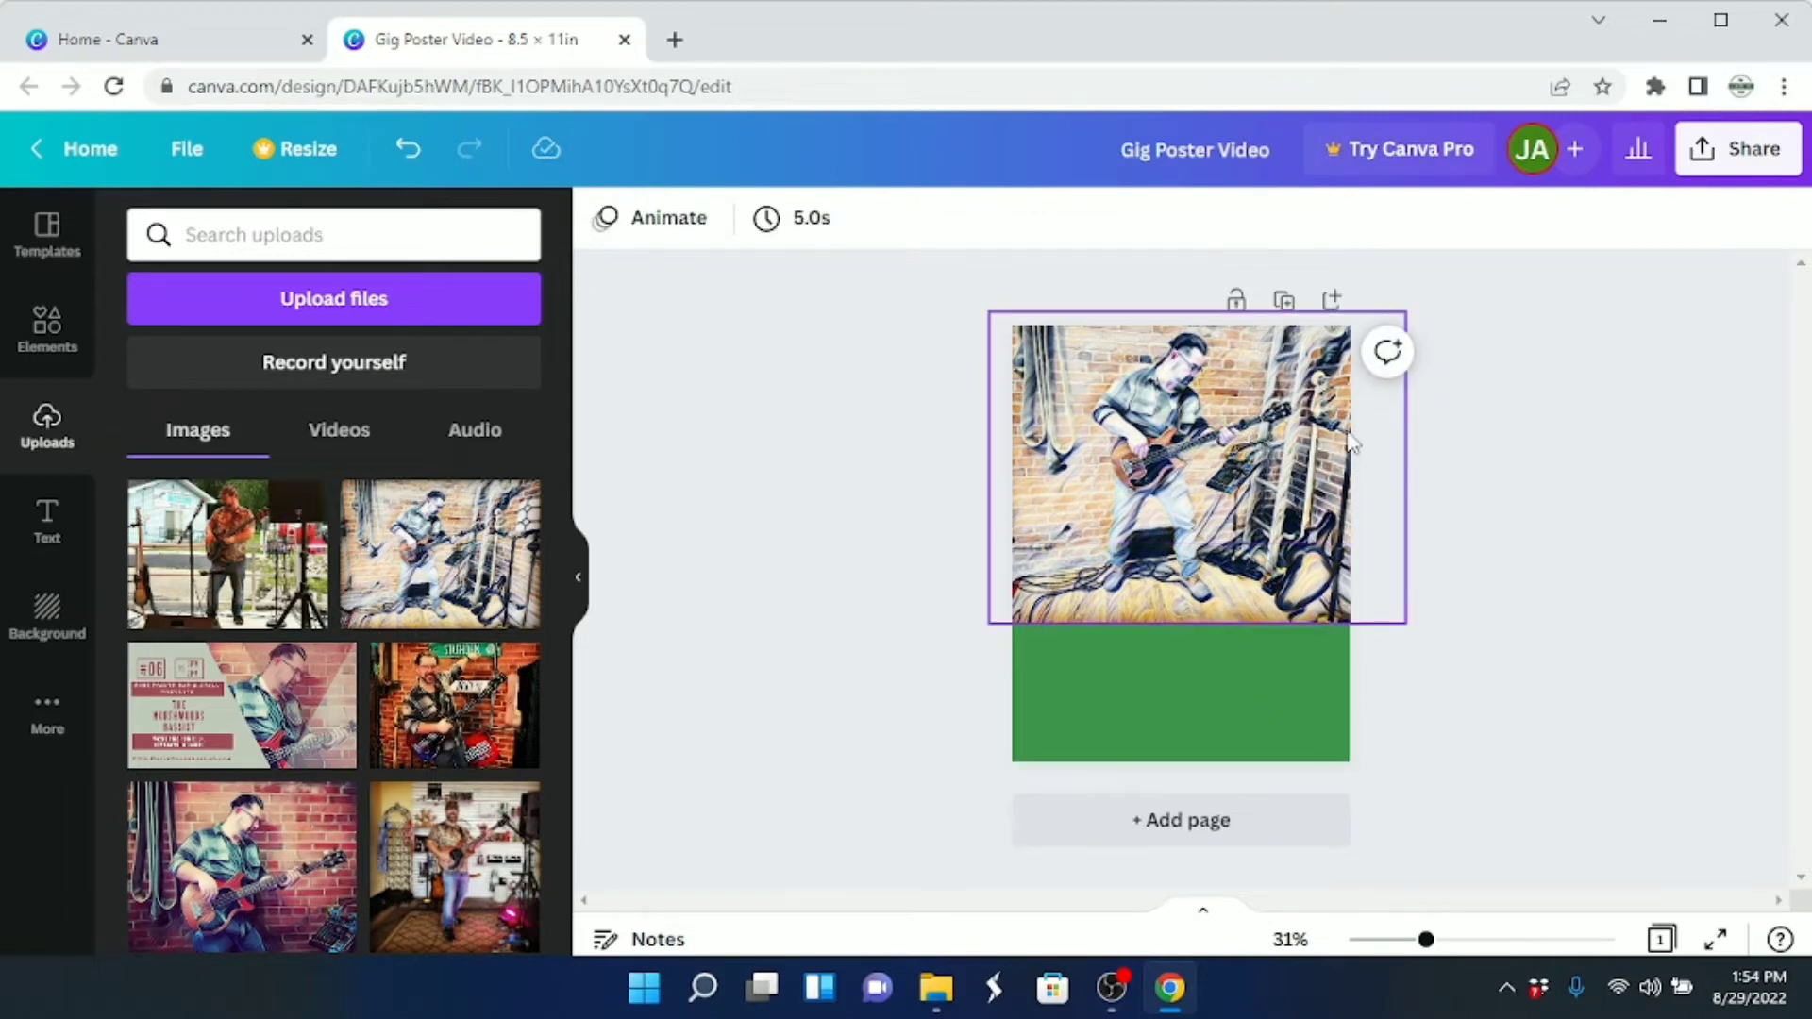
Send the bassist image backward so it sits behind the green rectangle
{"action": "left_click", "coordinate": [1169, 434]}
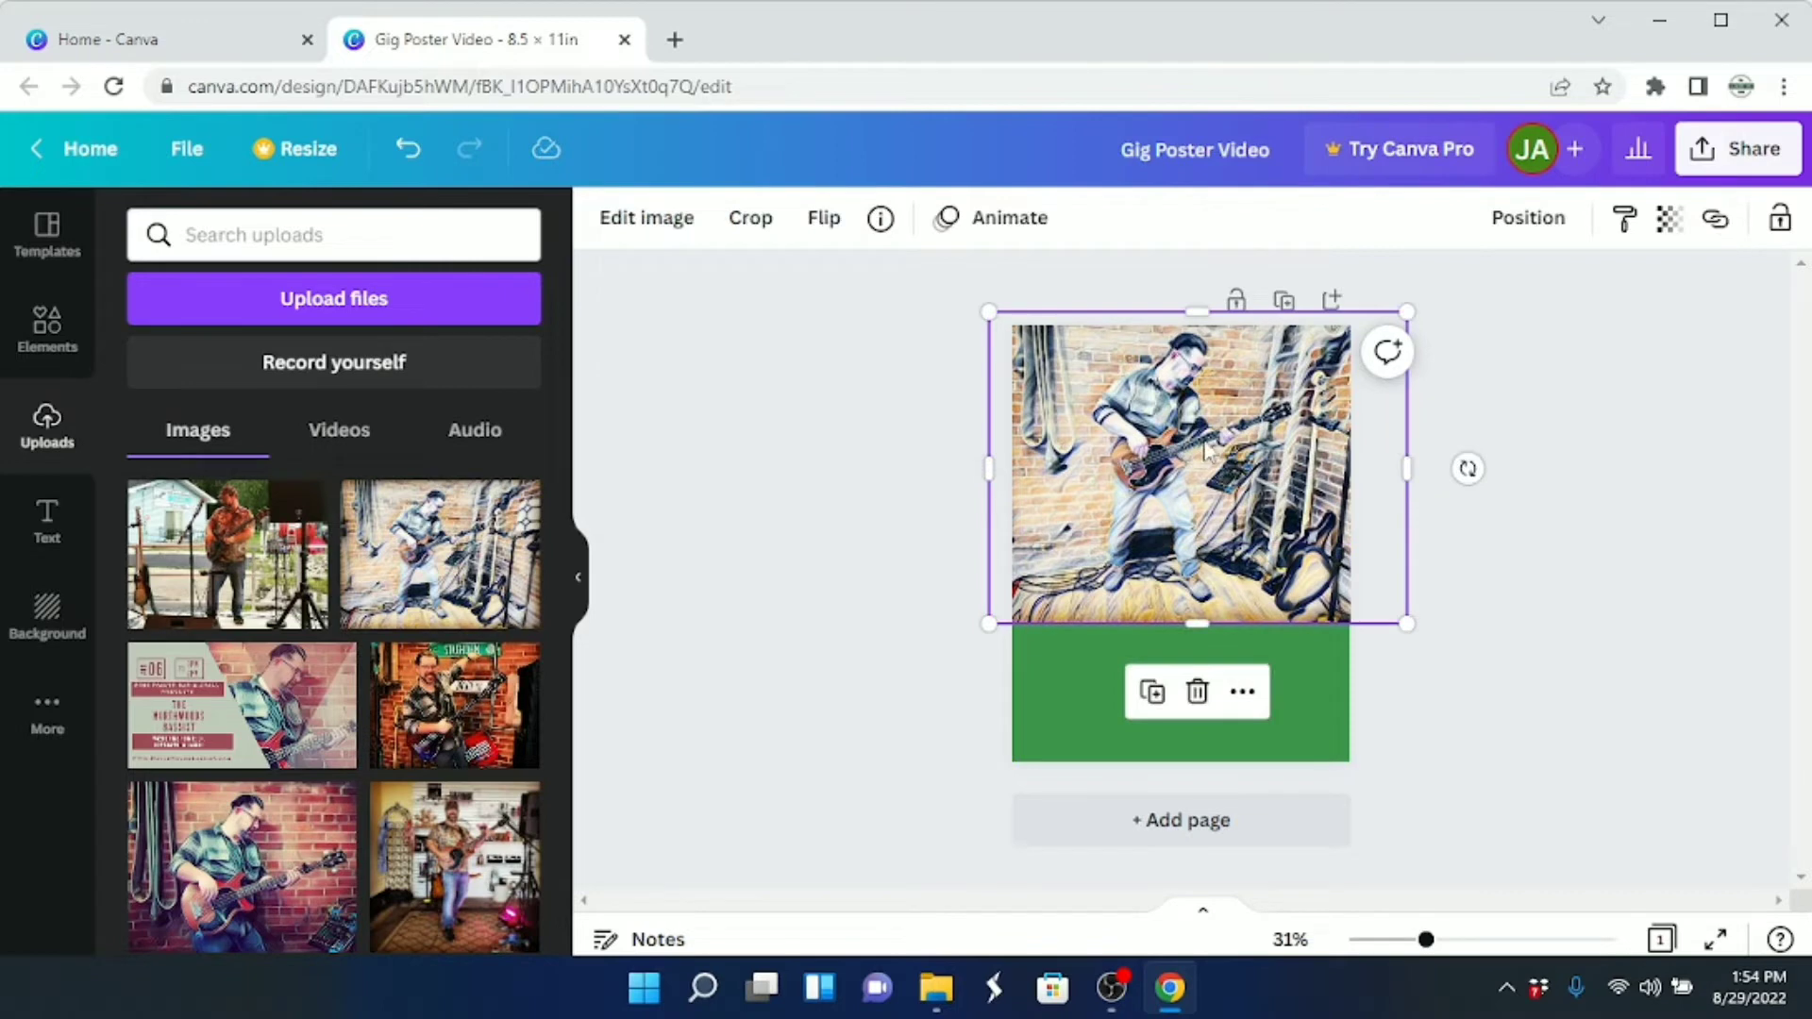
{"action": "left_click", "coordinate": [1529, 227]}
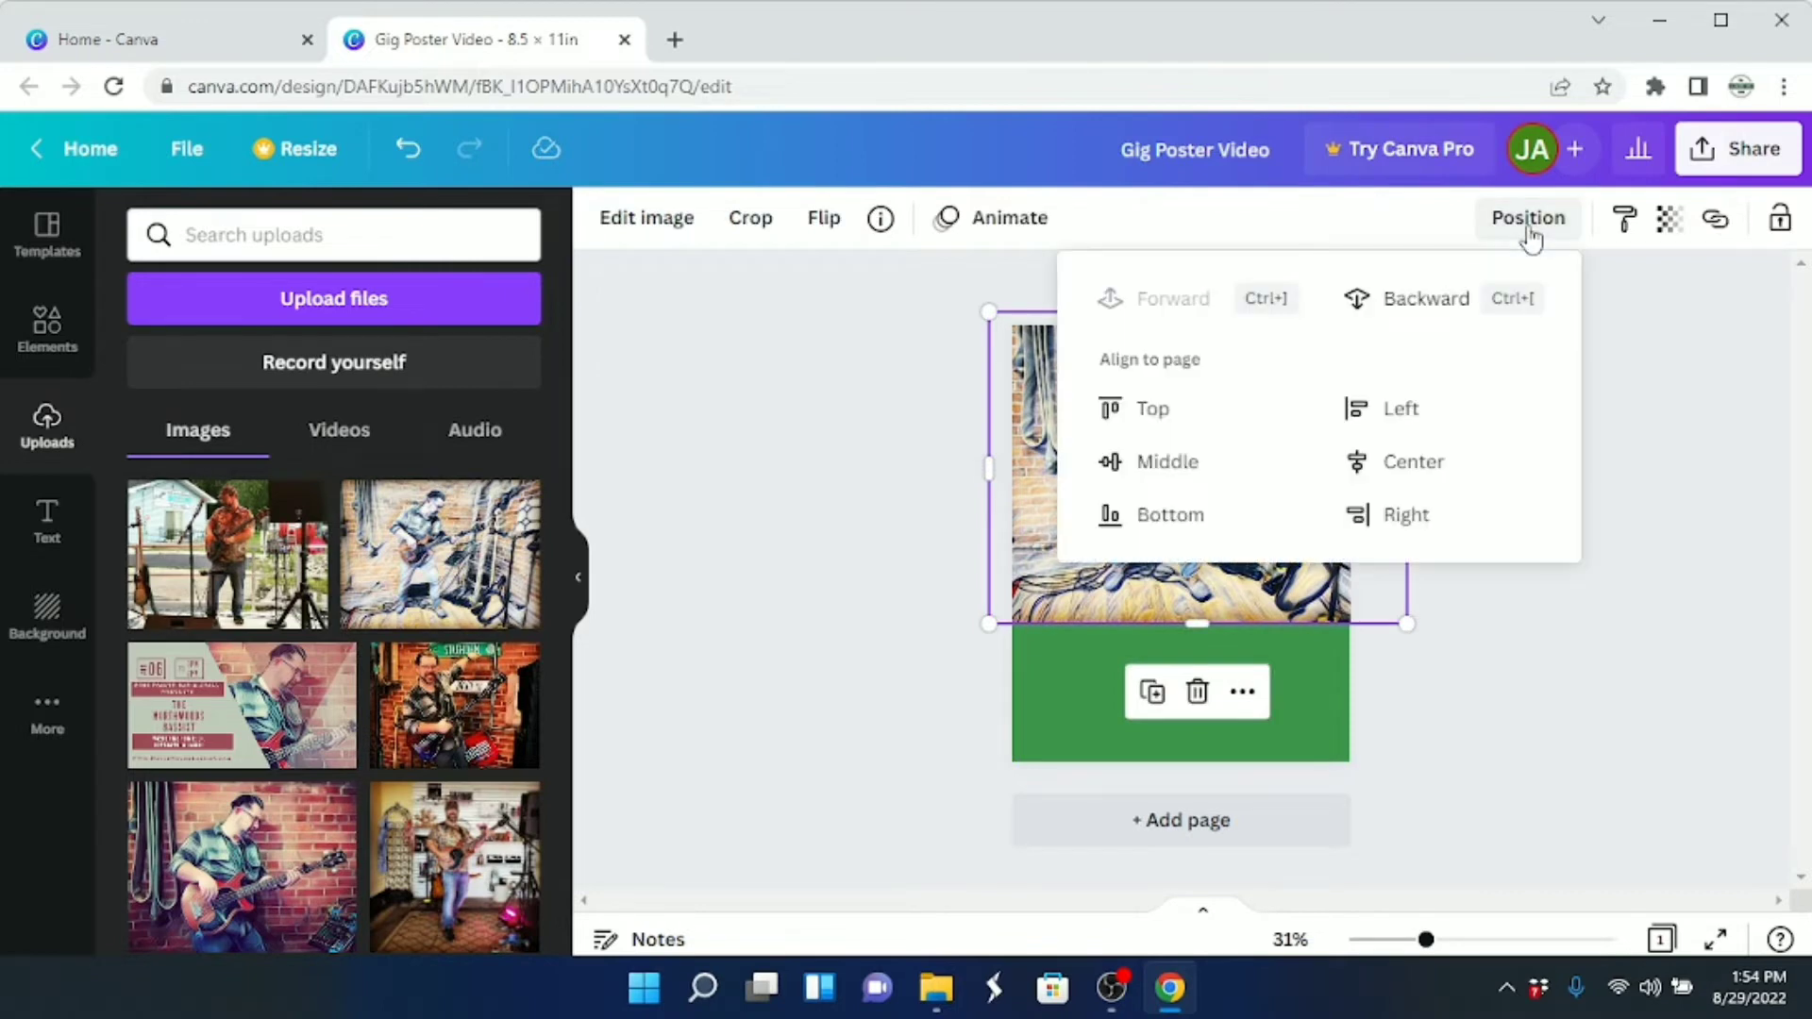
{"action": "left_click", "coordinate": [1431, 311]}
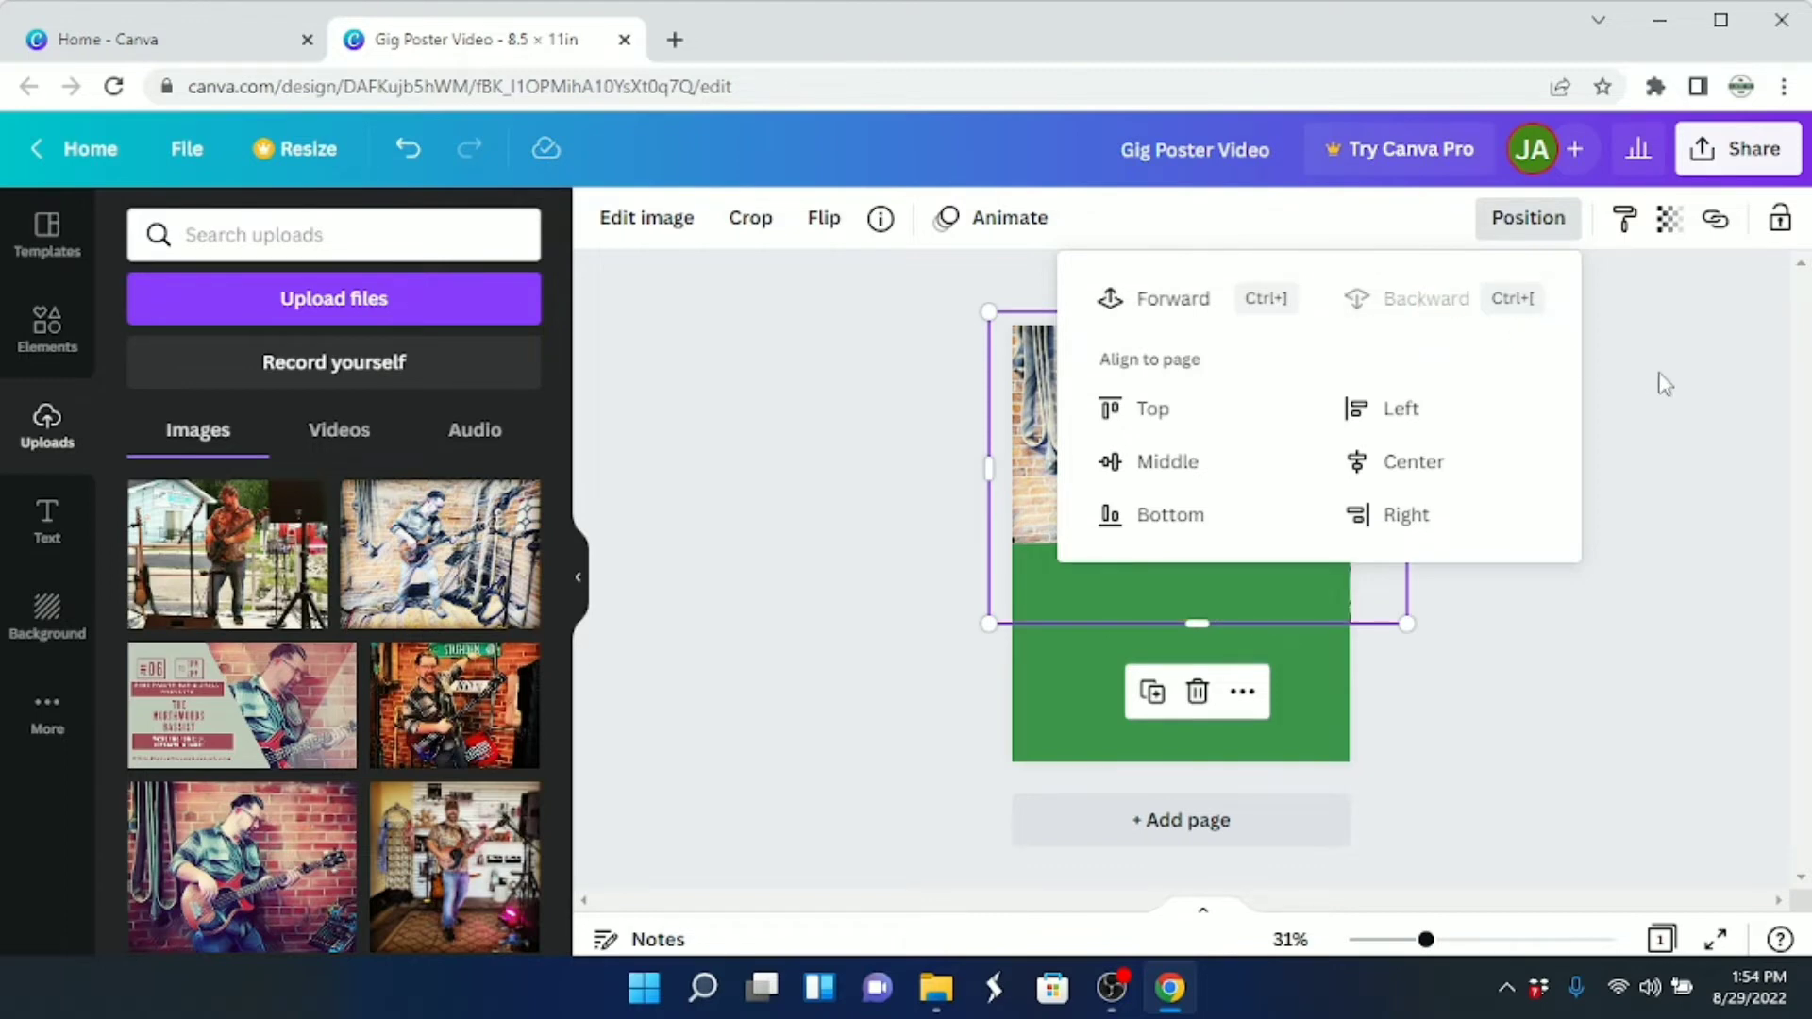
{"action": "left_click", "coordinate": [1663, 383]}
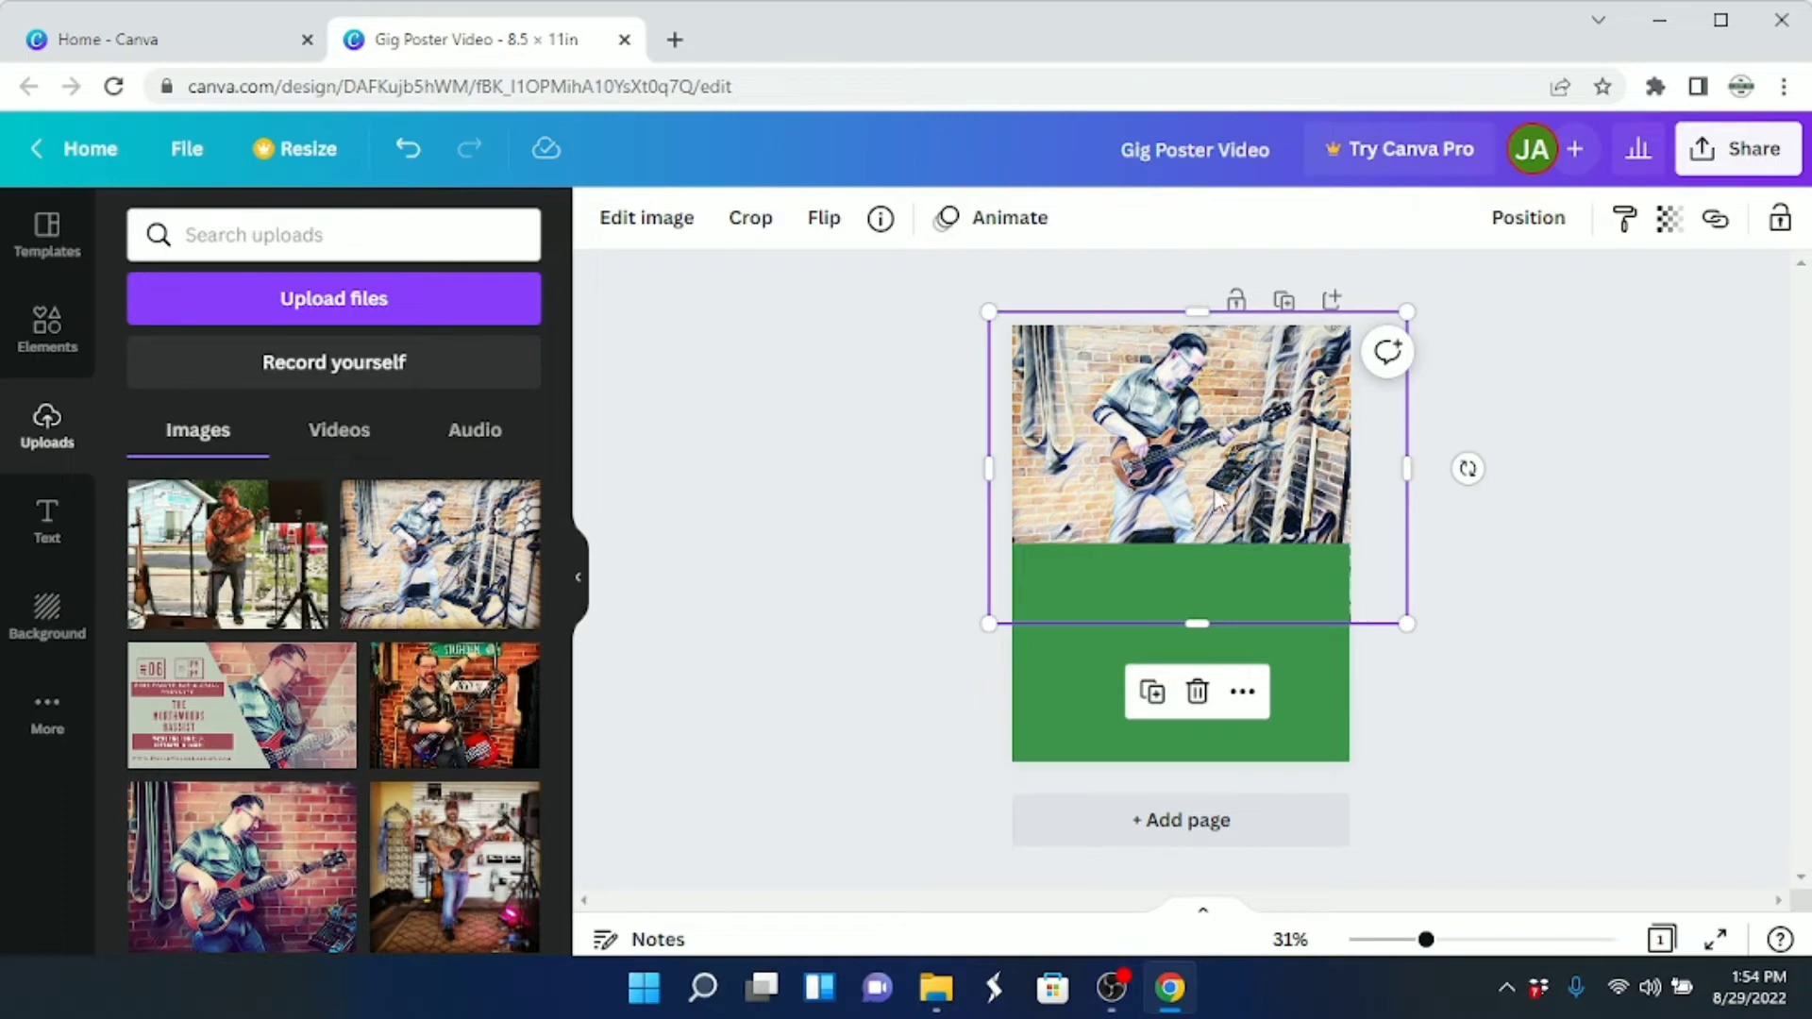
Shorten the green rectangle by lowering its upper edge to about the bottom third of the page
{"action": "left_click", "coordinate": [1141, 591]}
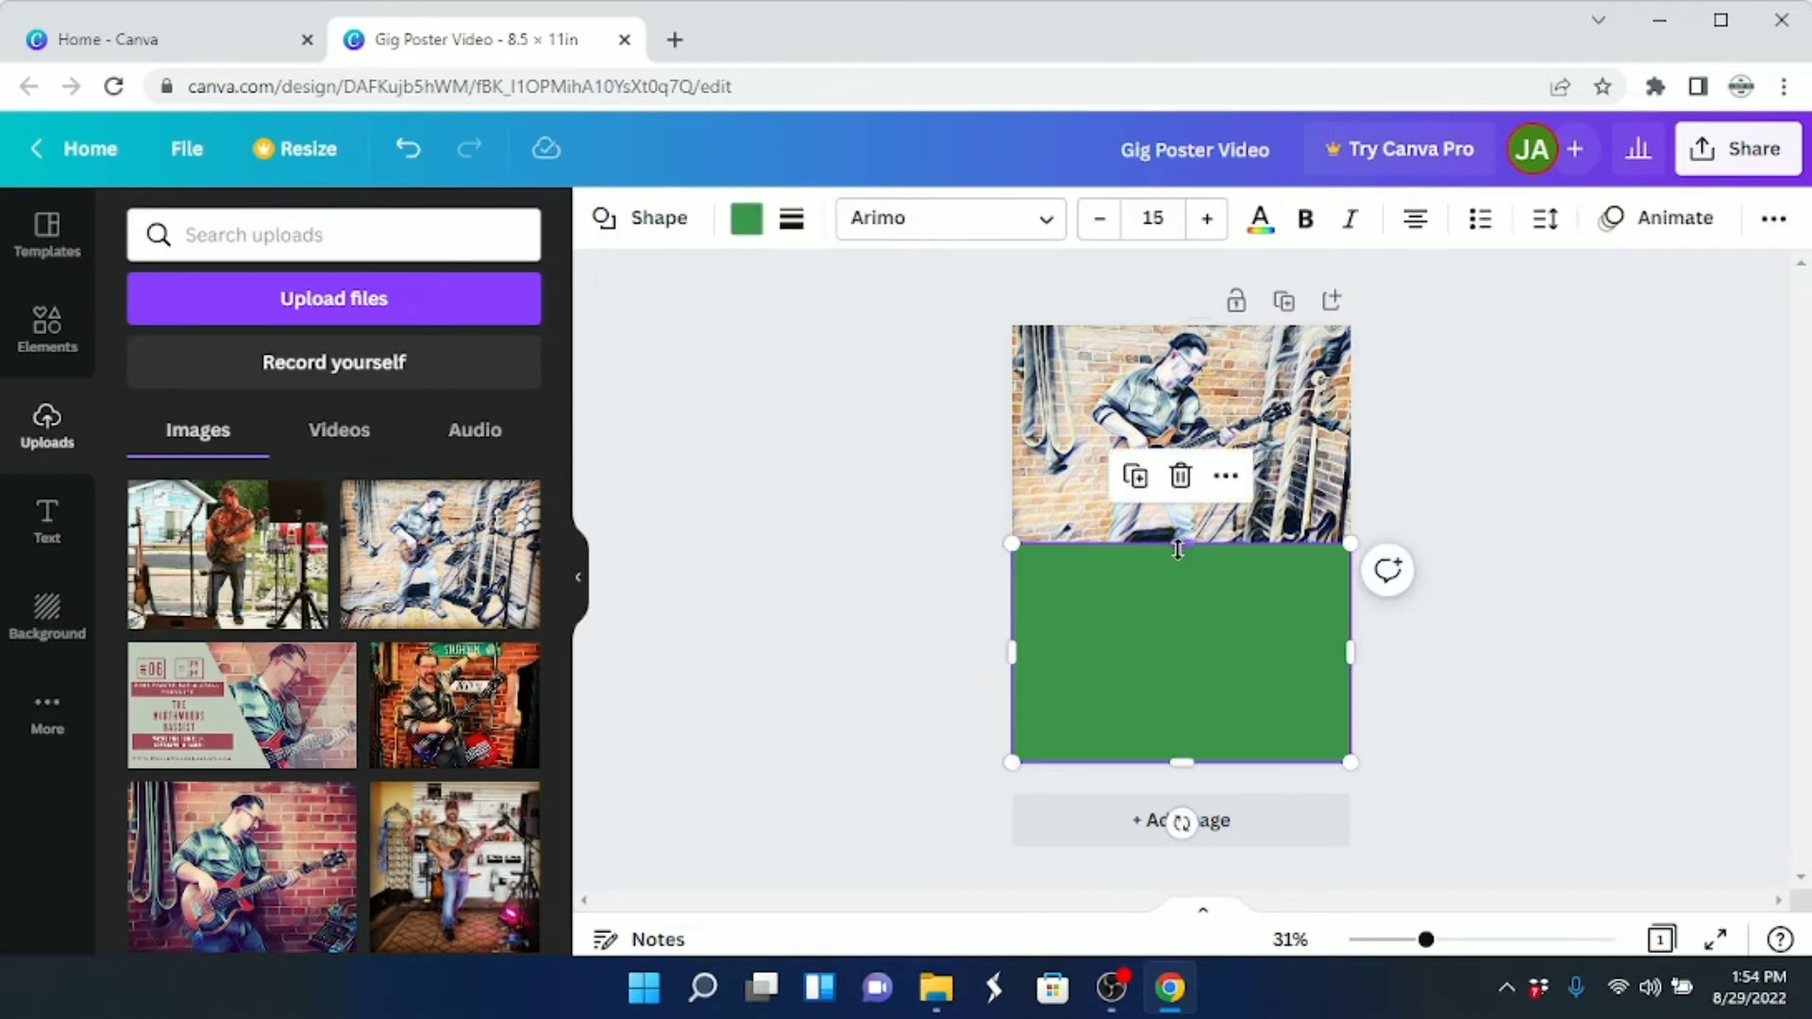
{"action": "left_click_drag", "start_coordinate": [1176, 546], "coordinate": [1178, 612]}
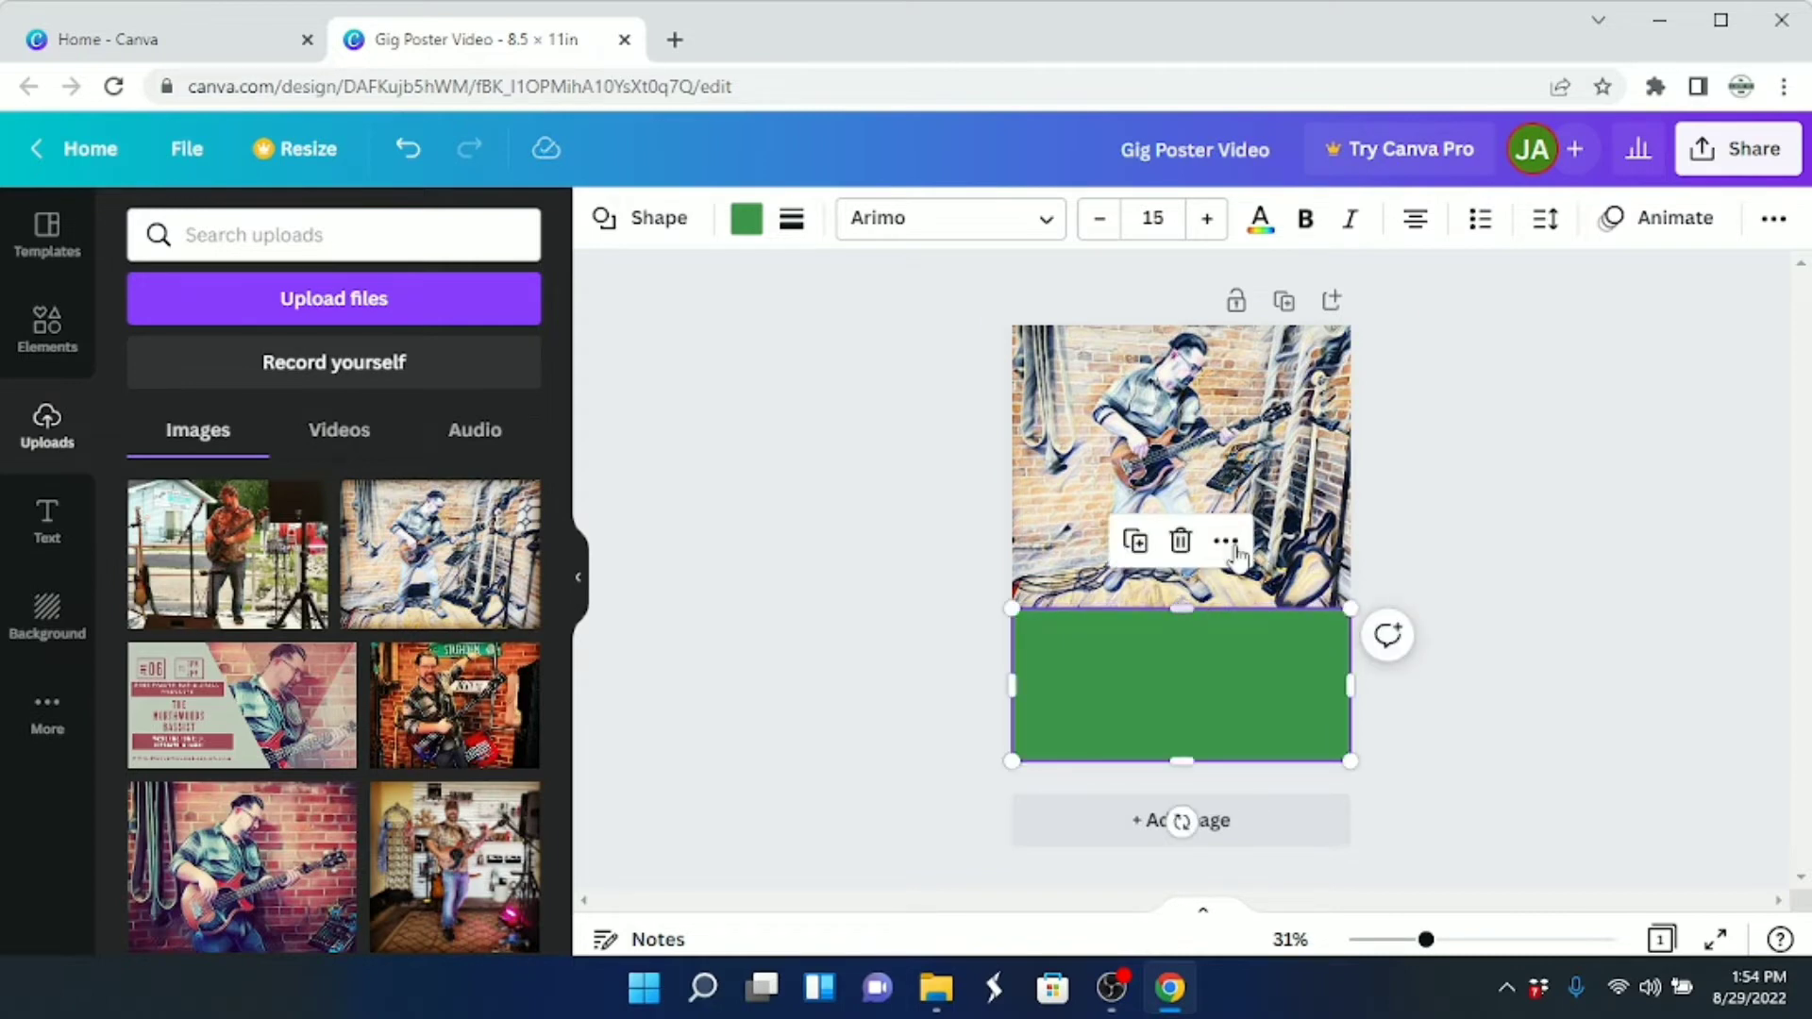
{"action": "left_click", "coordinate": [1486, 486]}
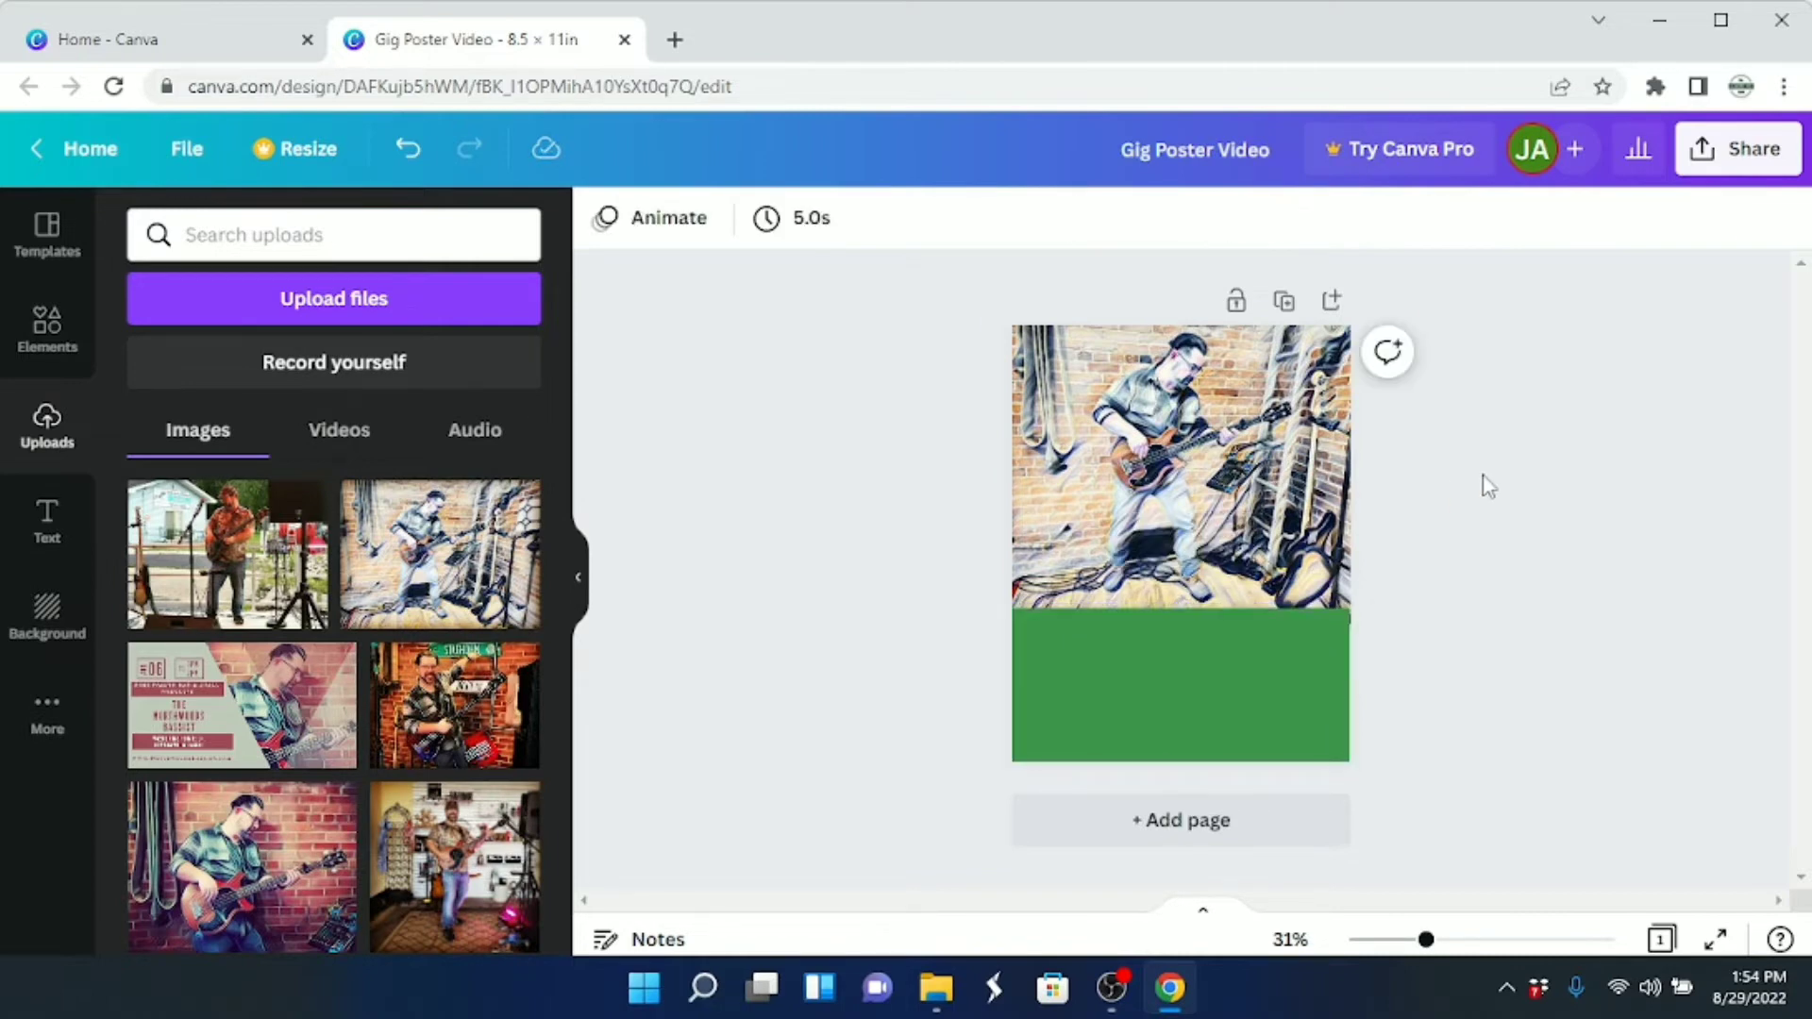
Shrink the bassist image to exactly the page width and align it with the page's upper edge
{"action": "left_click", "coordinate": [1226, 471]}
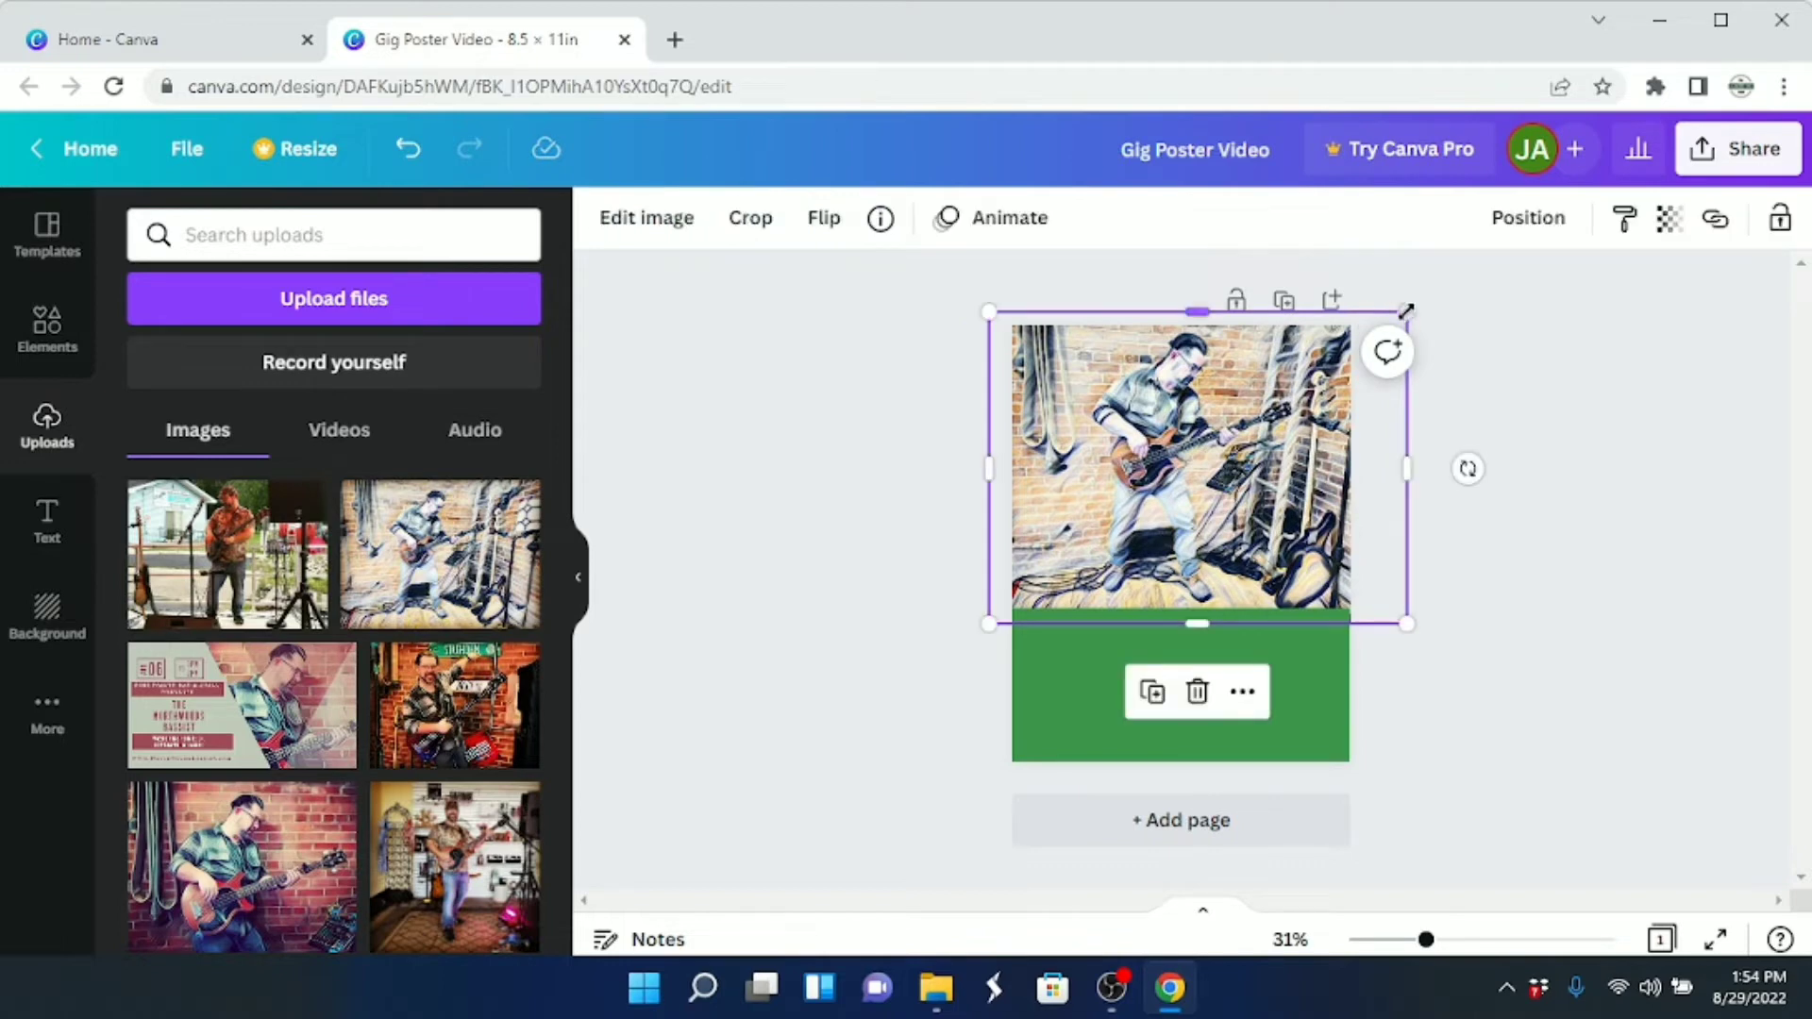
{"action": "left_click_drag", "start_coordinate": [1406, 312], "coordinate": [1350, 354]}
{"action": "left_click_drag", "start_coordinate": [989, 355], "coordinate": [1013, 371]}
{"action": "left_click_drag", "start_coordinate": [1137, 444], "coordinate": [1141, 400]}
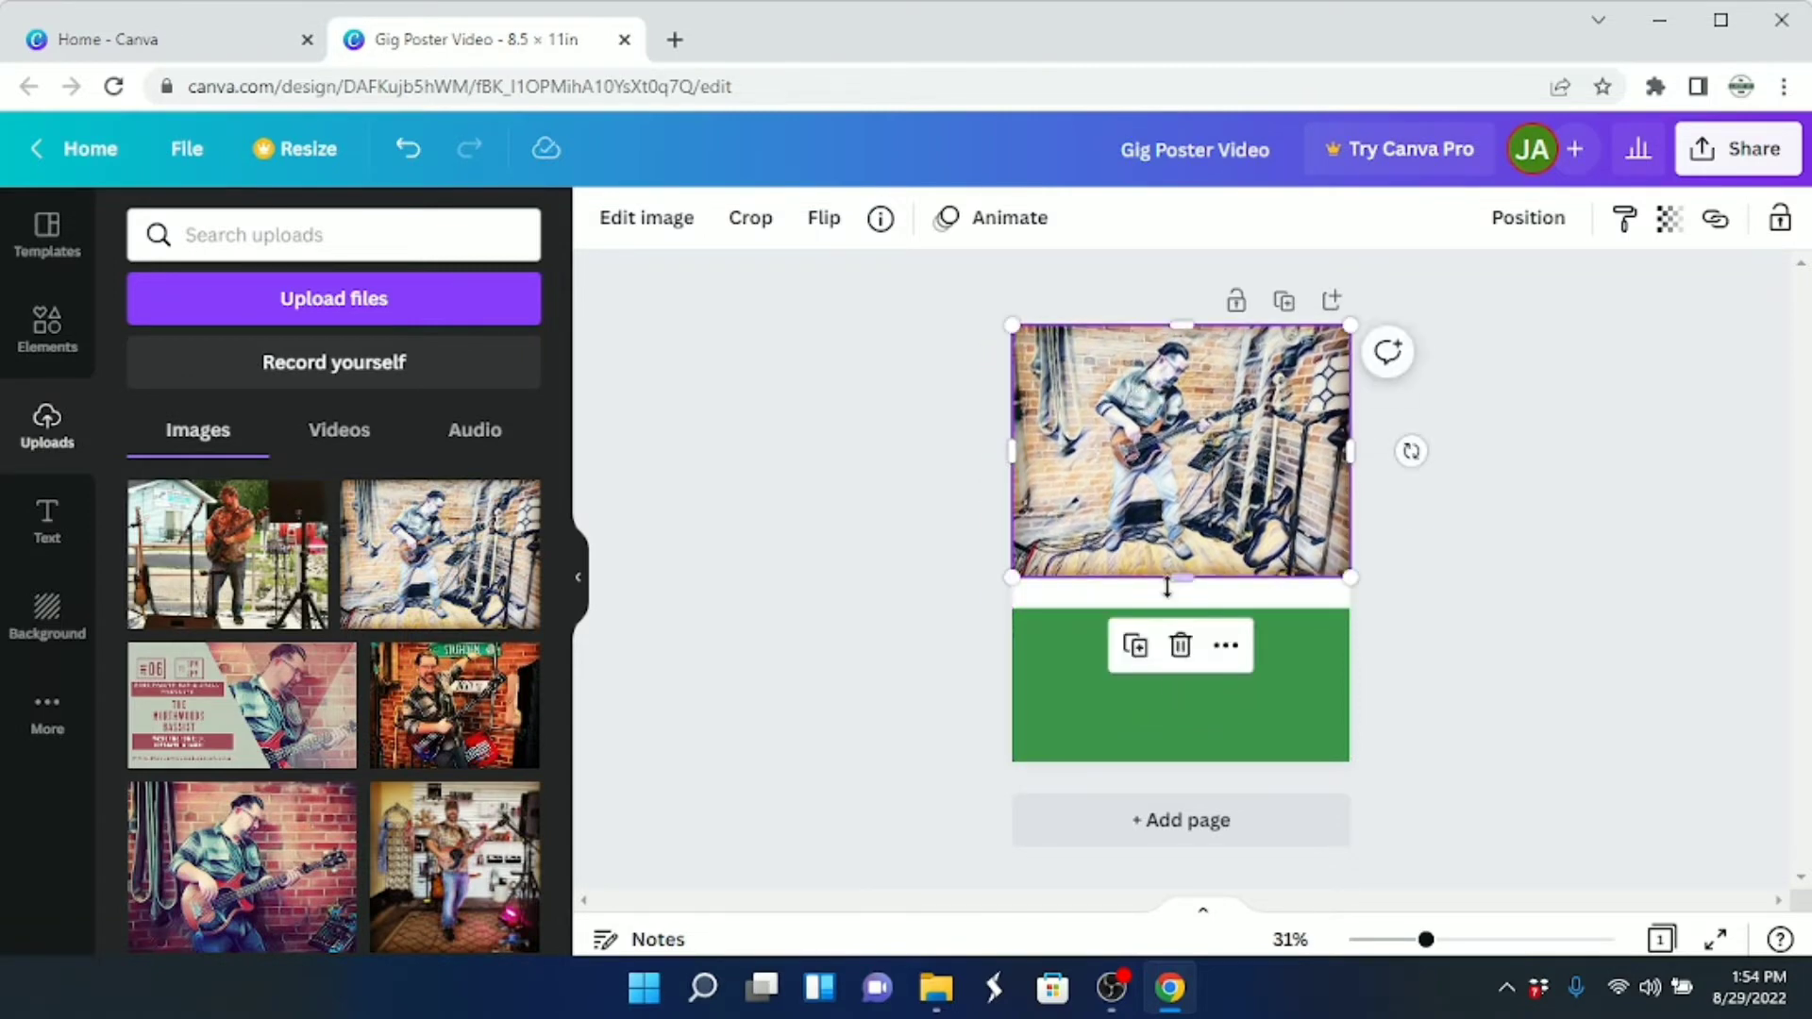
Raise the green rectangle's upper edge so it slightly overlaps the lower edge of the bassist image
{"action": "left_click", "coordinate": [1174, 681]}
{"action": "left_click_drag", "start_coordinate": [1182, 609], "coordinate": [1177, 559]}
{"action": "left_click", "coordinate": [1563, 508]}
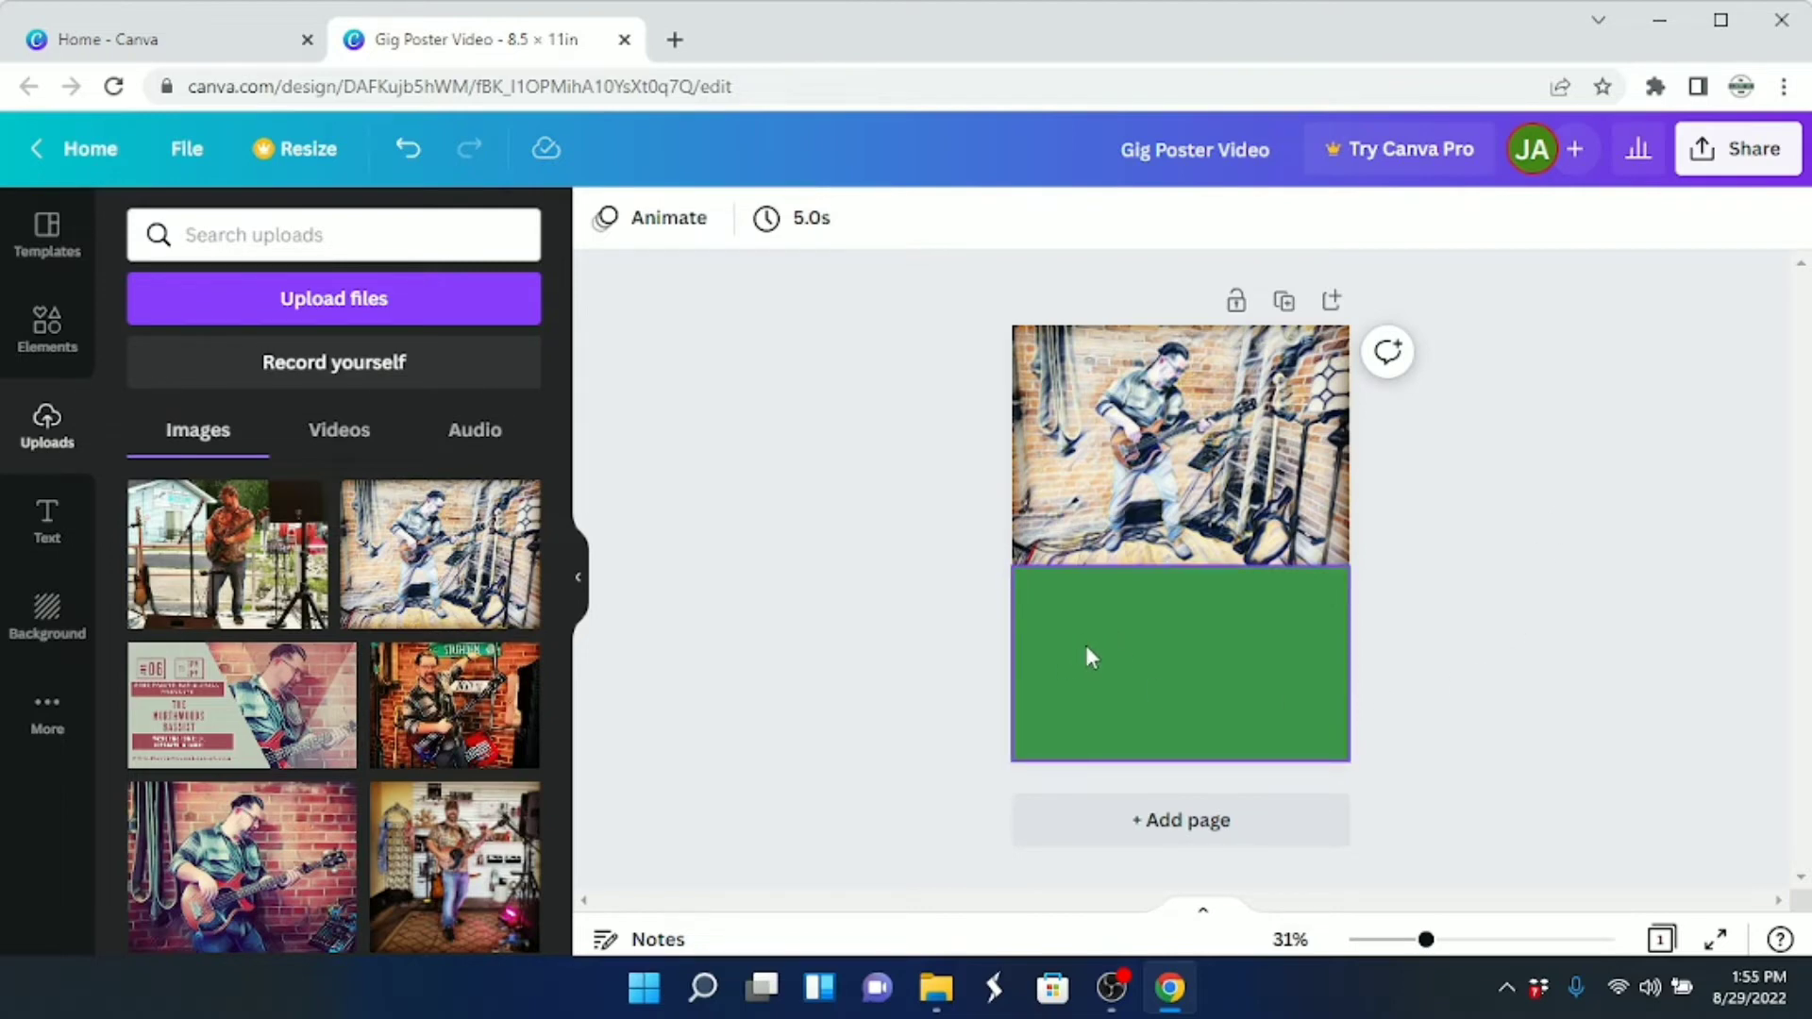
{"action": "key", "text": "ctrl+z"}
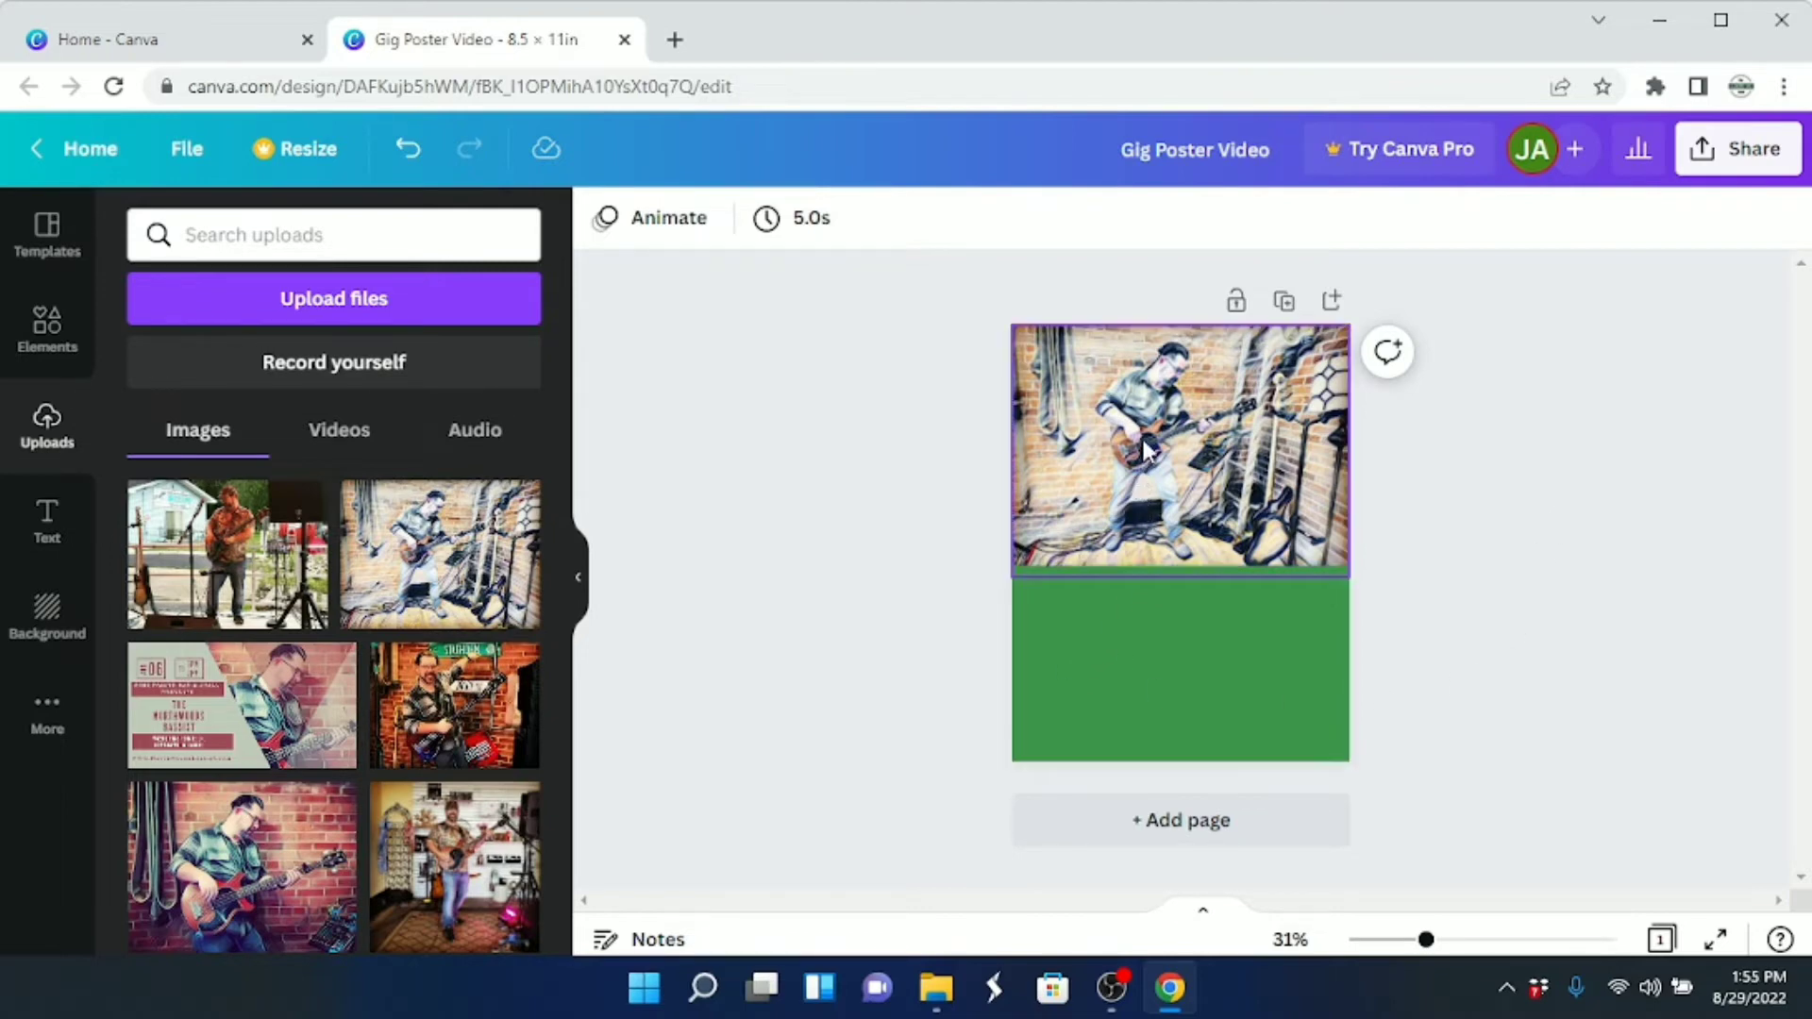
{"action": "key", "text": "ctrl+y"}
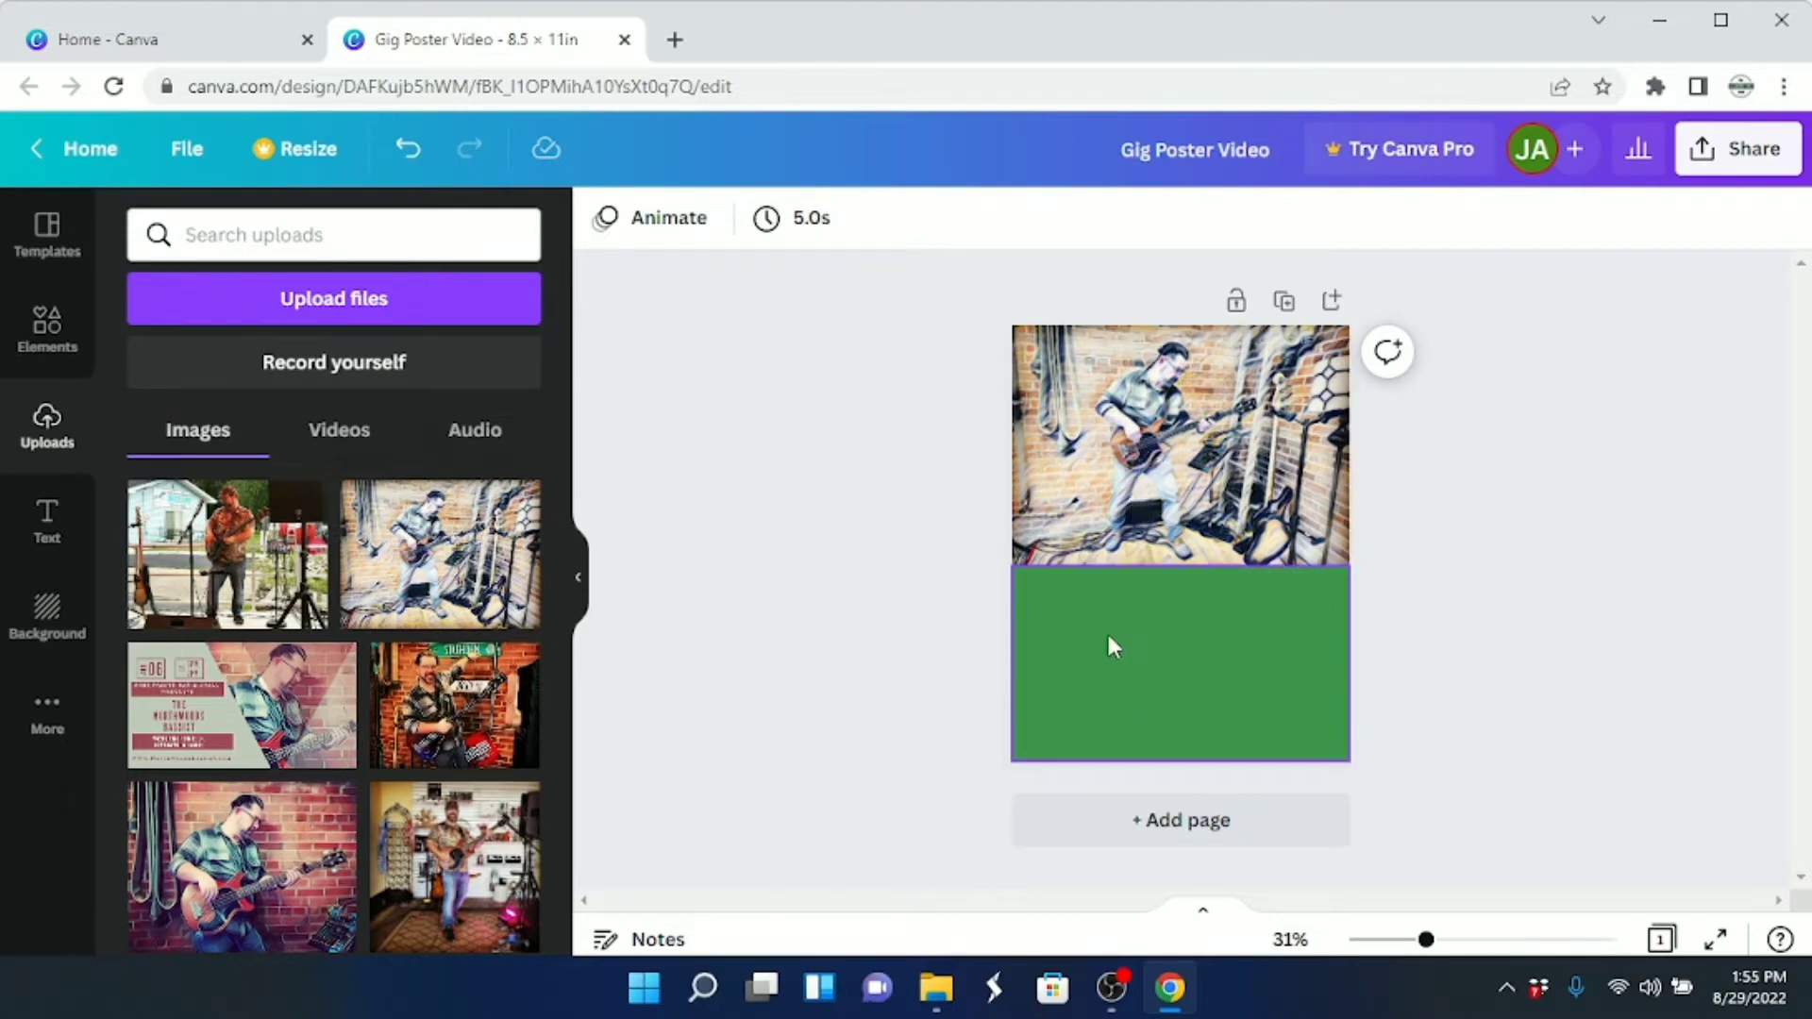
Recolor the green rectangle with the brown swatch taken from the photo colors
{"action": "left_click", "coordinate": [1119, 695]}
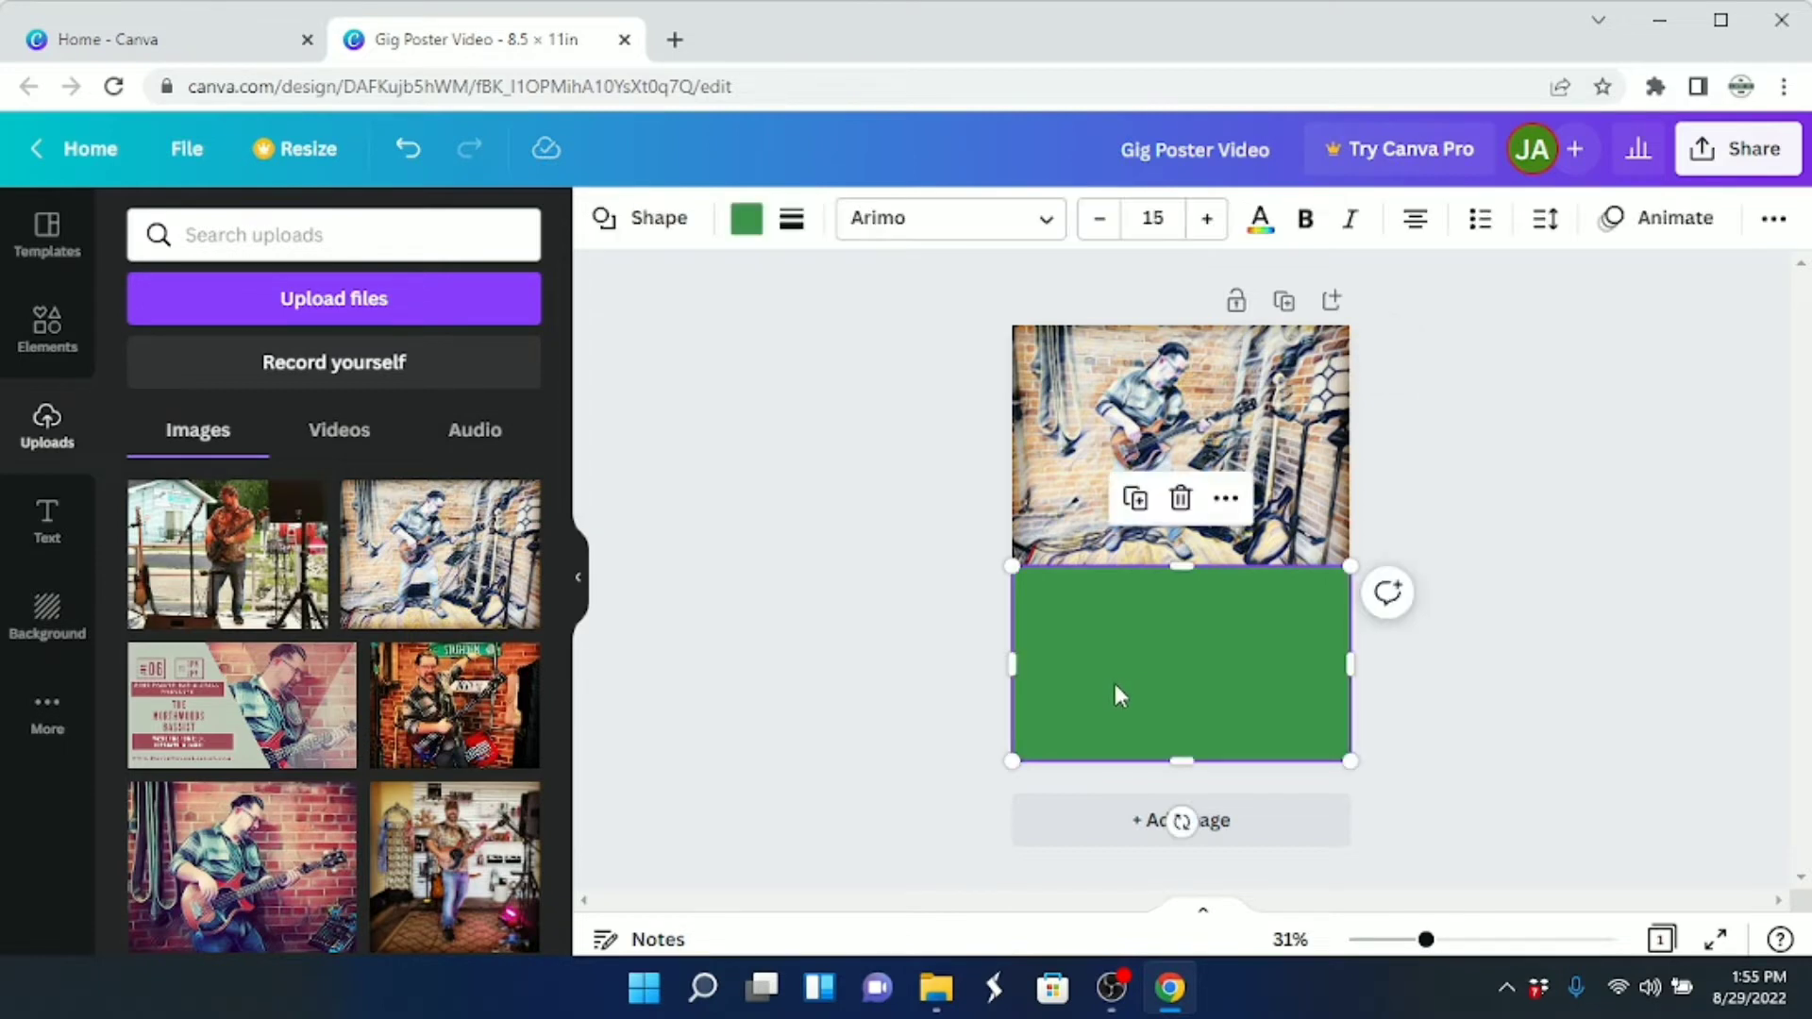
{"action": "left_click", "coordinate": [747, 226]}
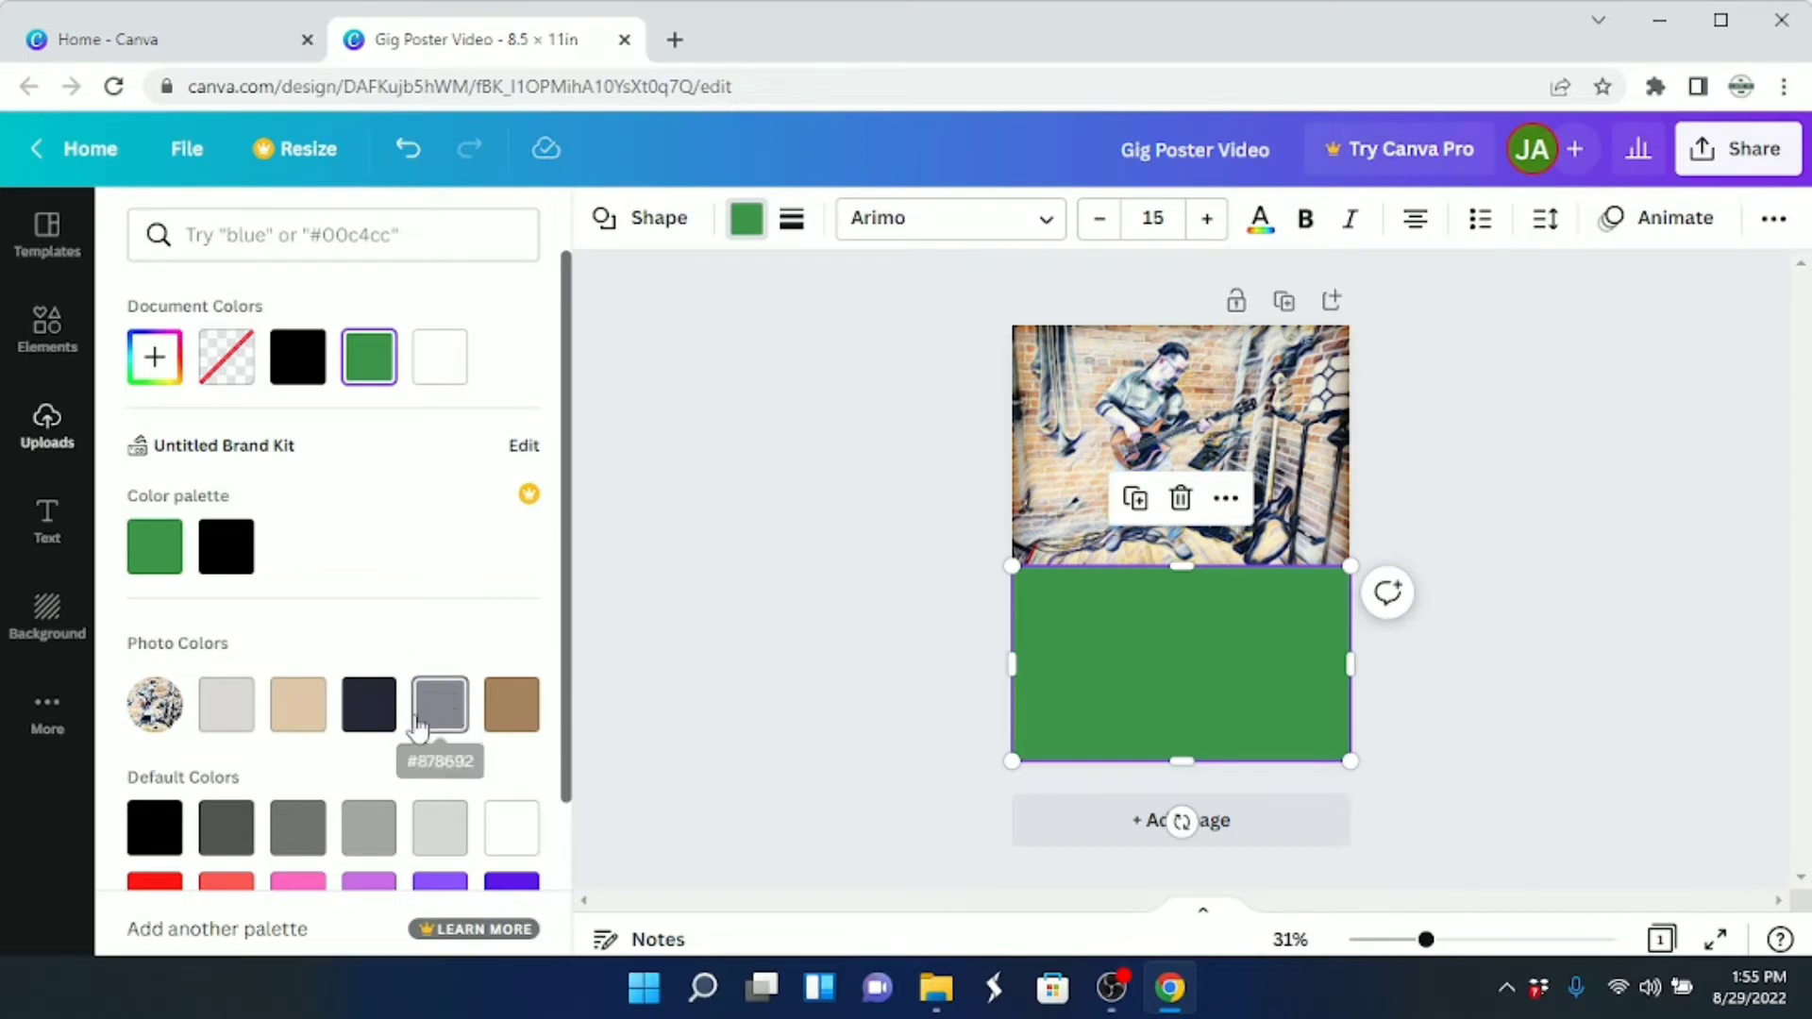
{"action": "left_click", "coordinate": [514, 722]}
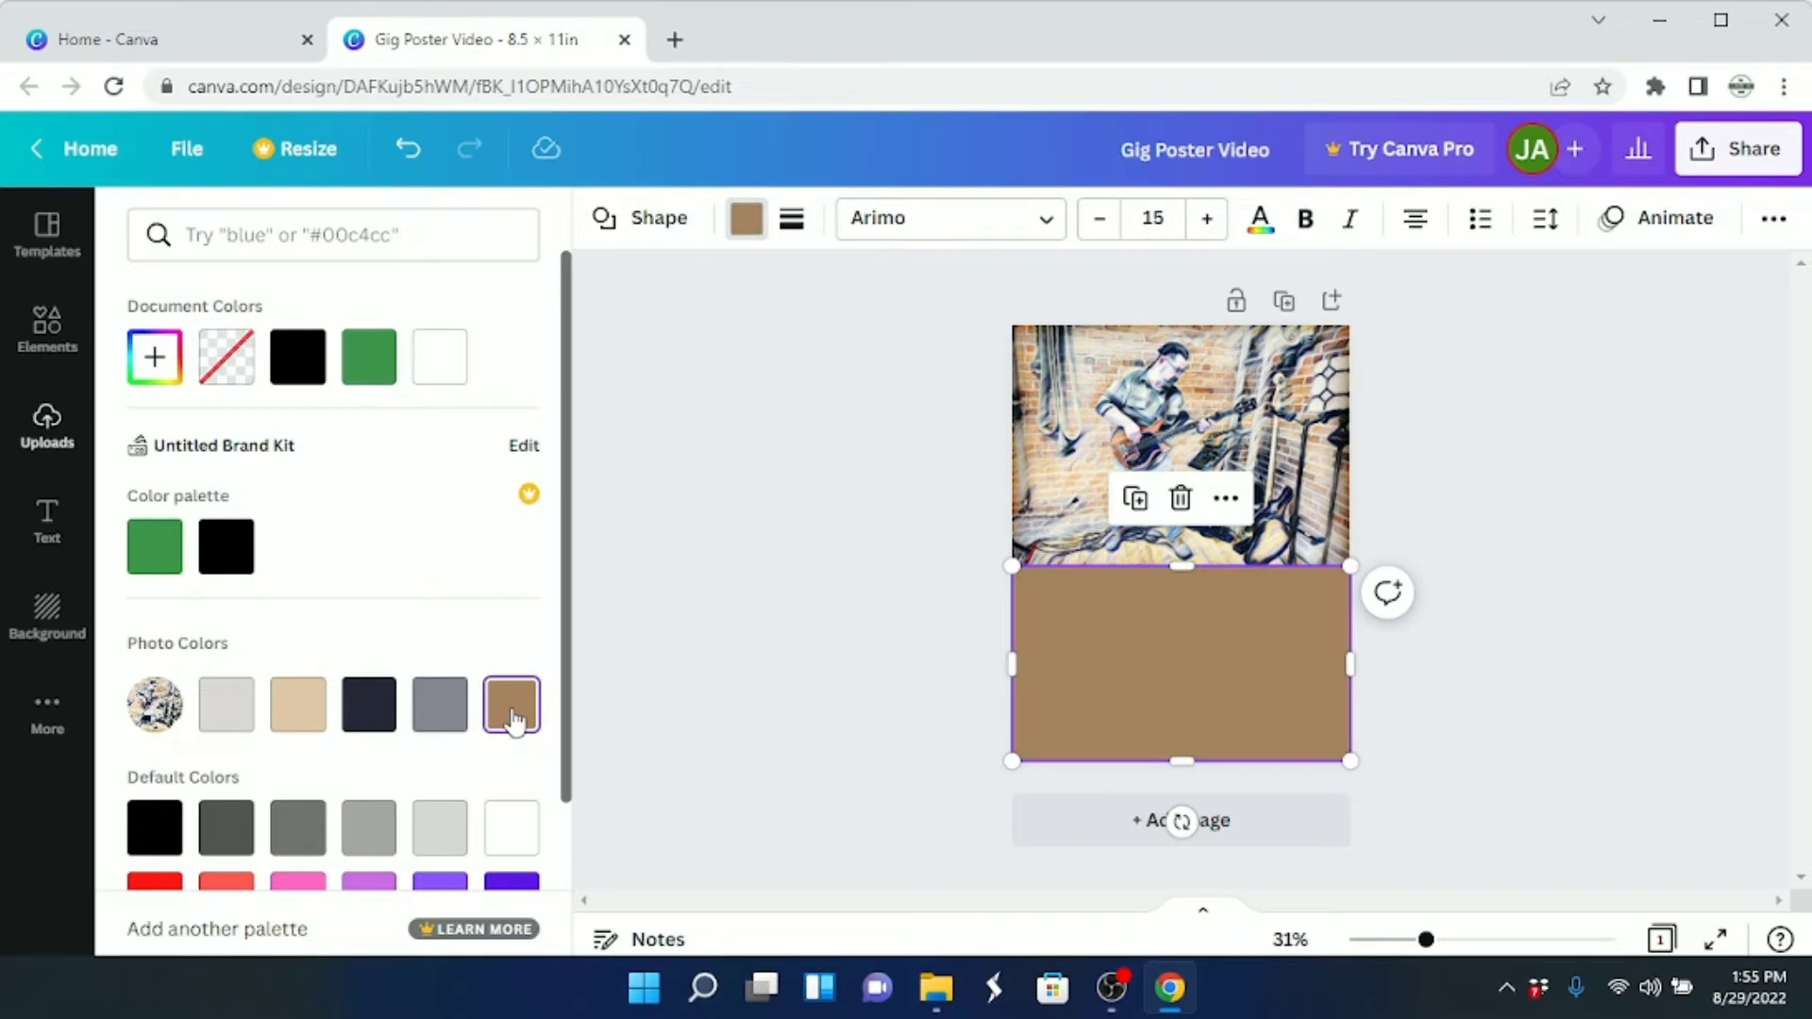
{"action": "left_click", "coordinate": [704, 675]}
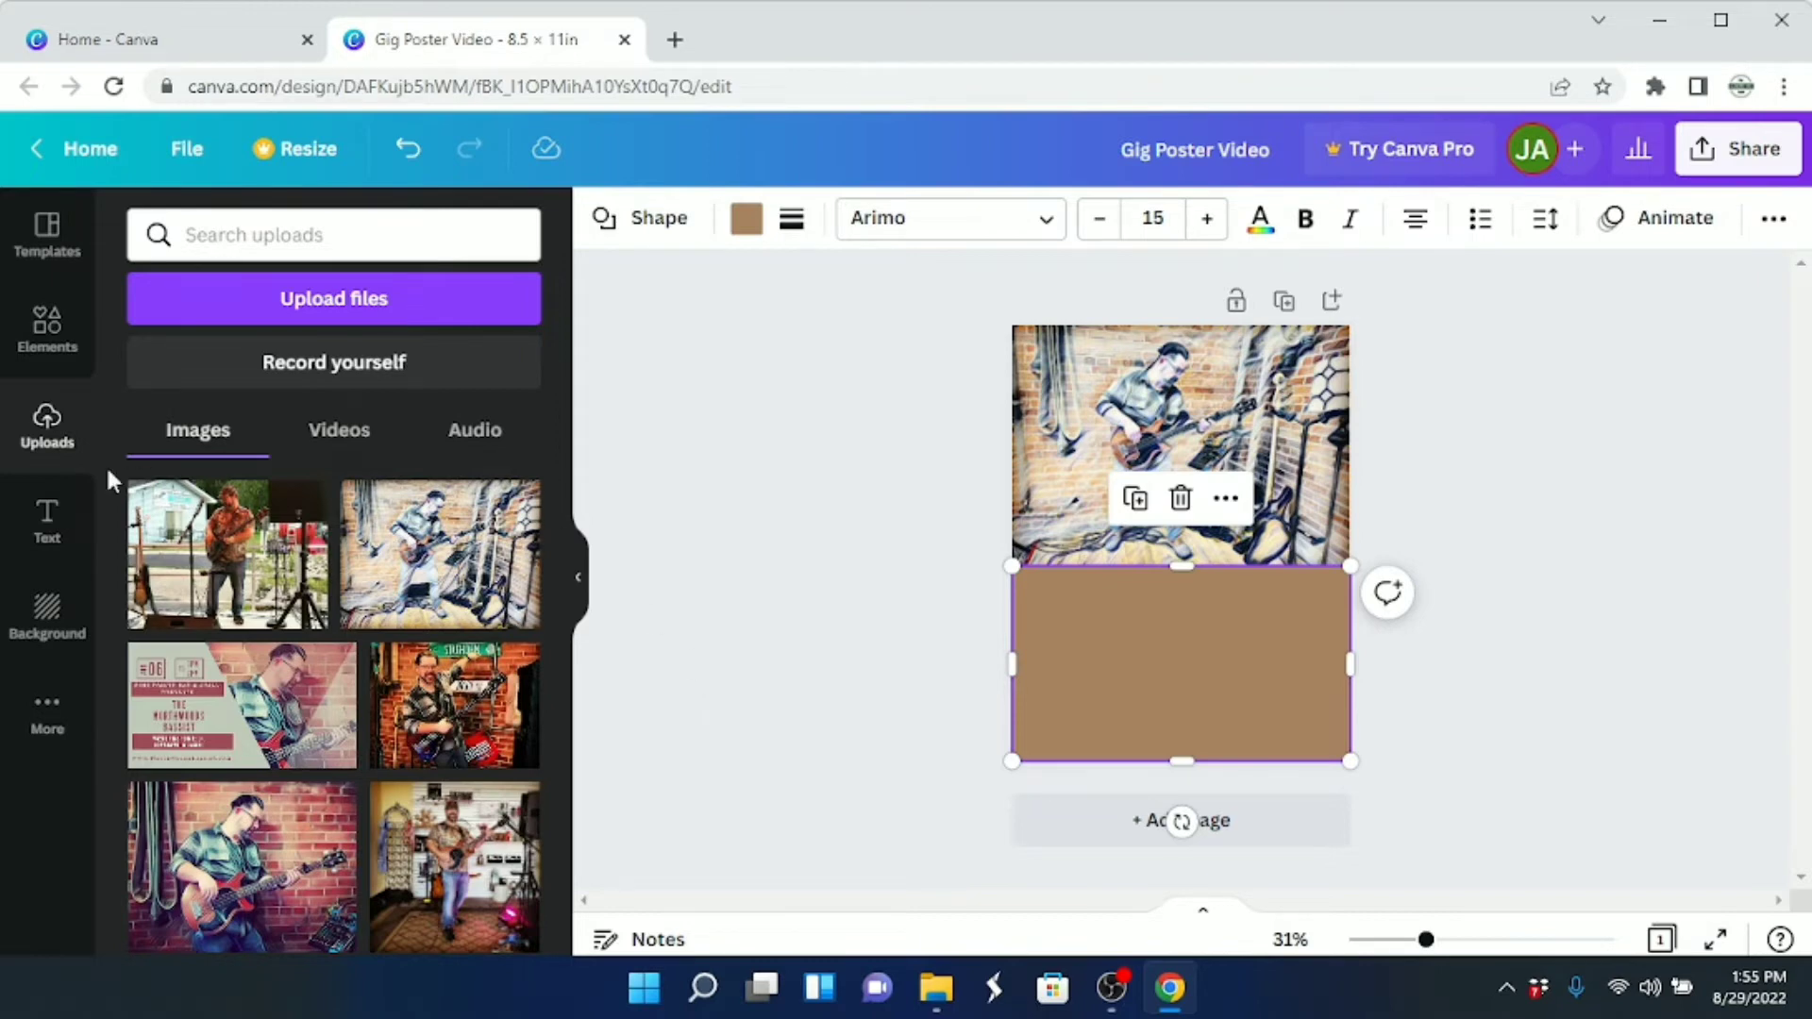
Add a heading text box and center it horizontally just inside the upper edge of the brown rectangle
{"action": "left_click", "coordinate": [47, 522]}
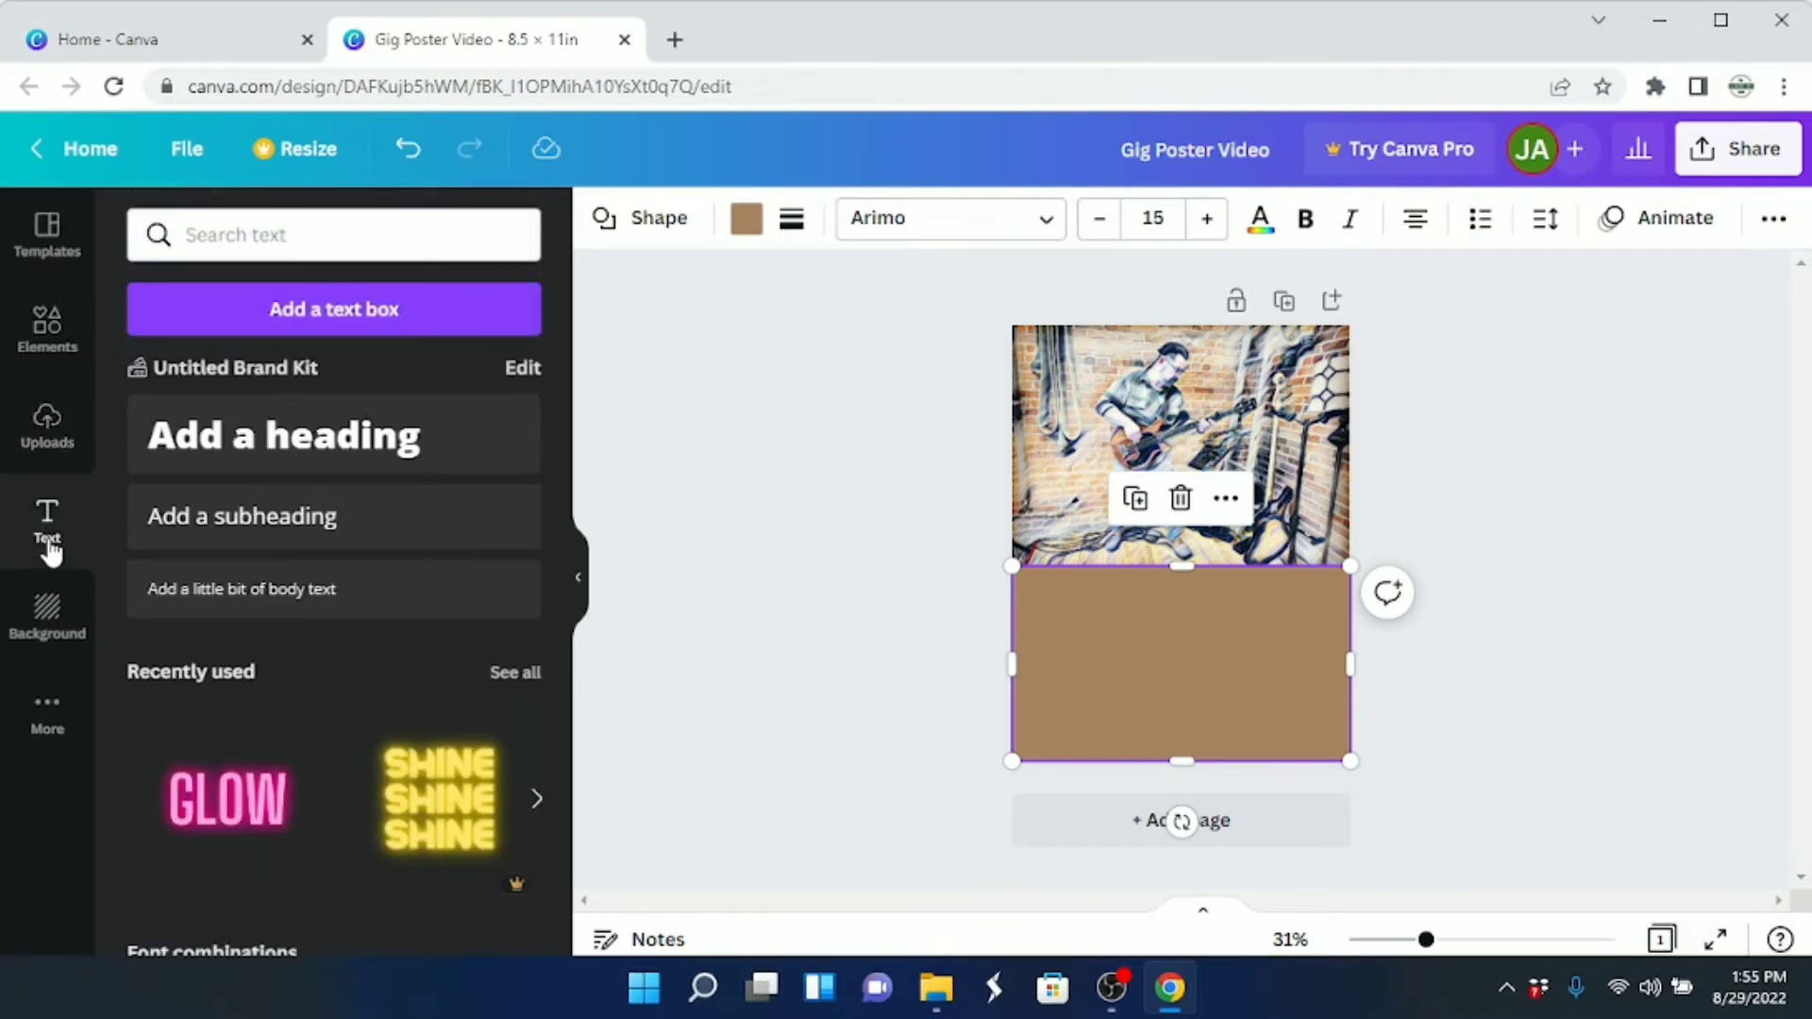
{"action": "left_click", "coordinate": [279, 454]}
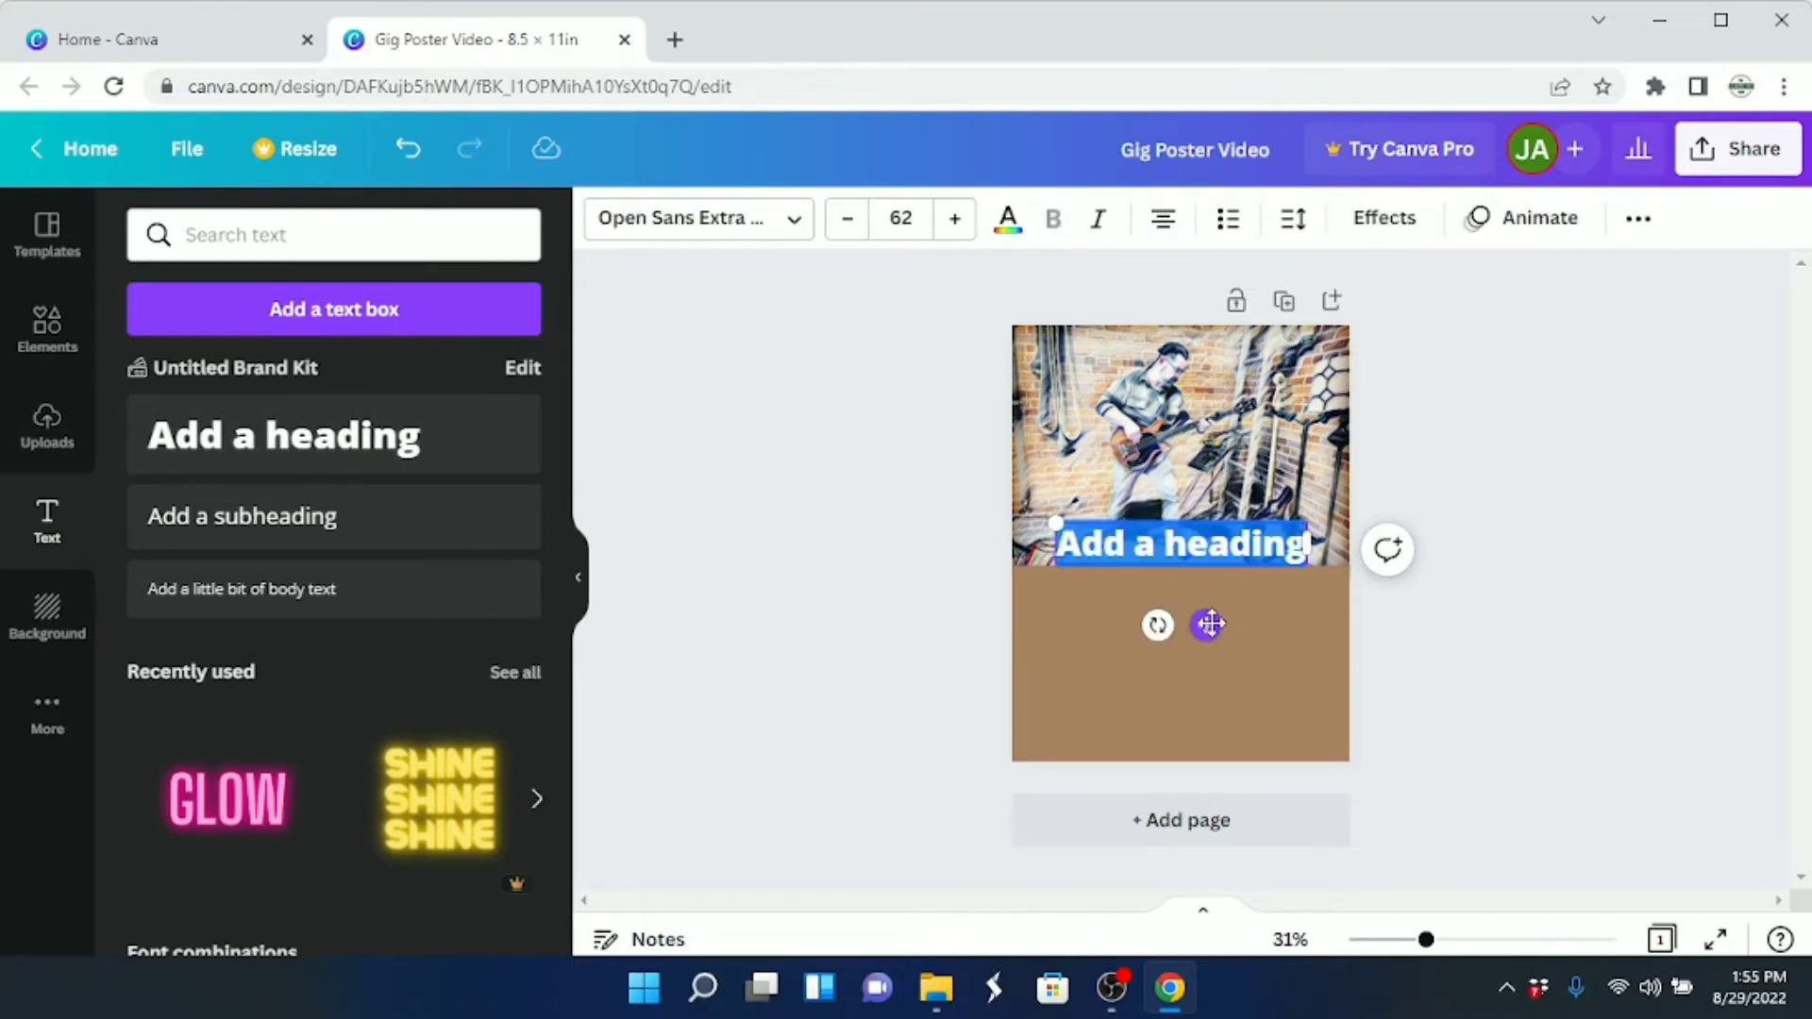
{"action": "left_click_drag", "start_coordinate": [1205, 625], "coordinate": [1213, 680]}
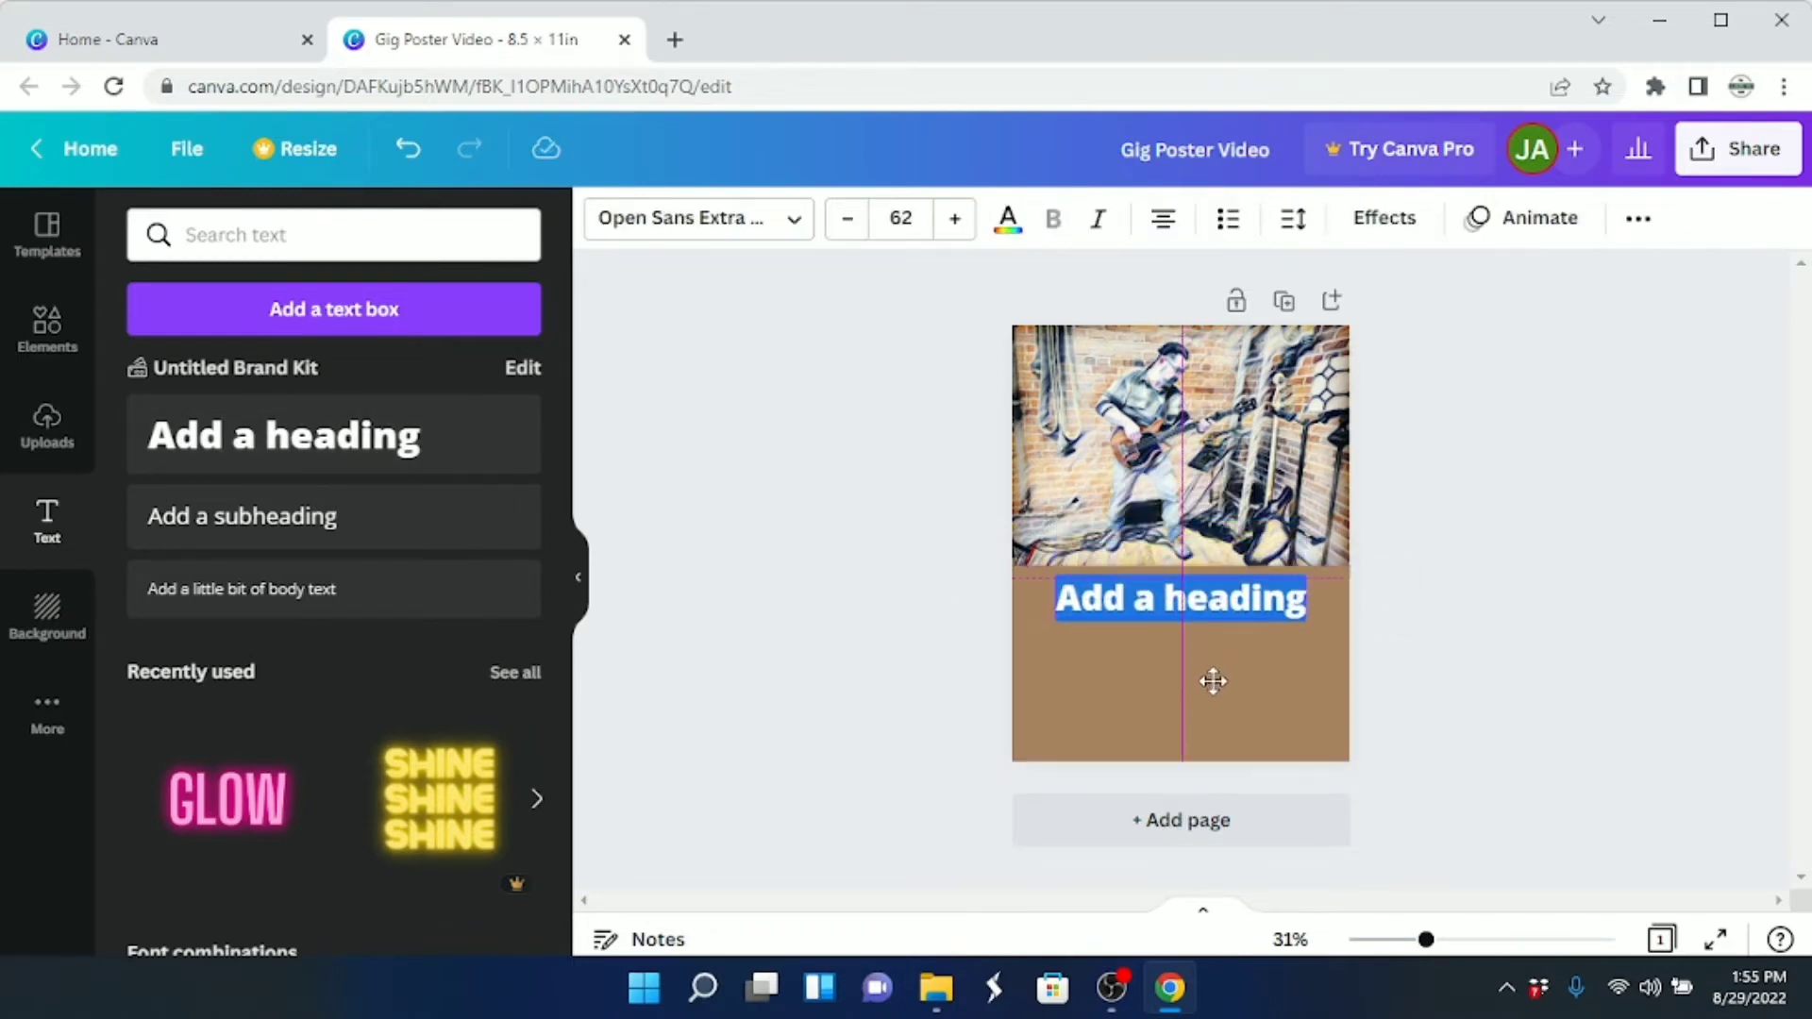
Replace the heading's placeholder text with "The Northwoods Bassist", placing each word on its own line
{"action": "left_click", "coordinate": [1251, 611]}
{"action": "double_click", "coordinate": [1251, 612]}
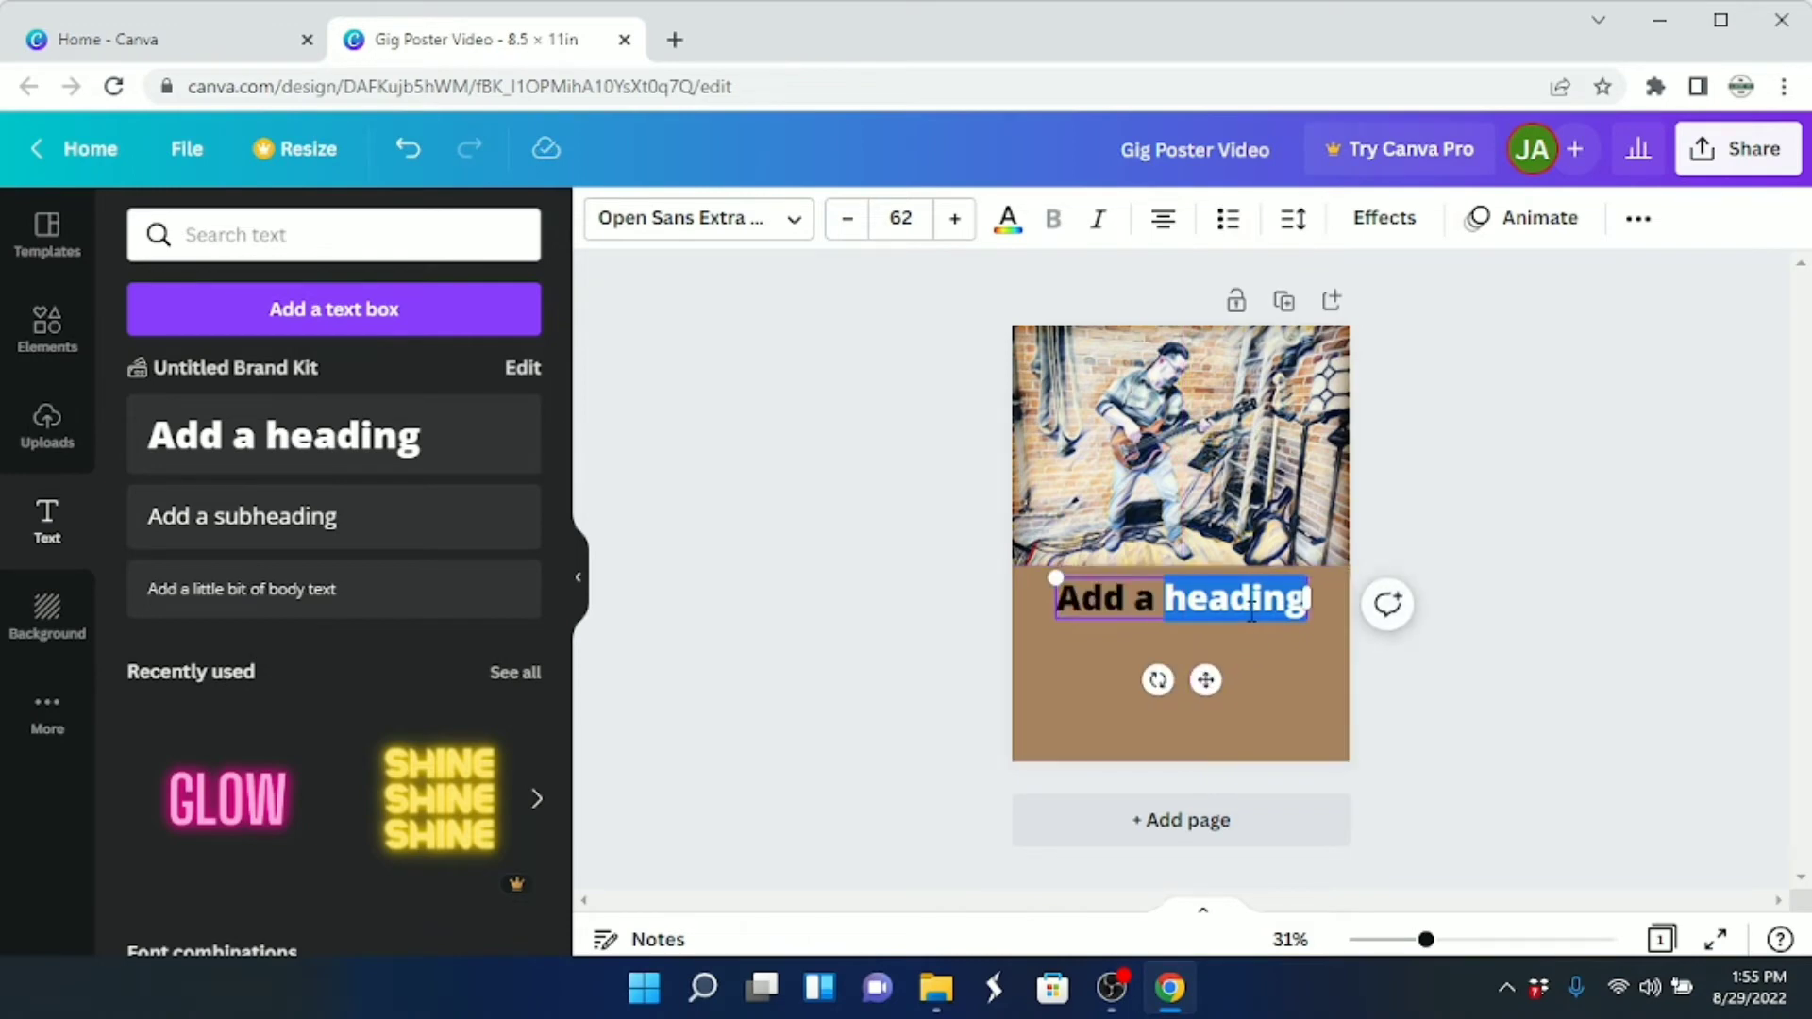
{"action": "key", "text": "BackSpace"}
{"action": "key", "text": "BackSpace"}
{"action": "key", "text": "BackSpace"}
{"action": "key", "text": "BackSpace"}
{"action": "key", "text": "BackSpace"}
{"action": "key", "text": "BackSpace"}
{"action": "key", "text": "BackSpace"}
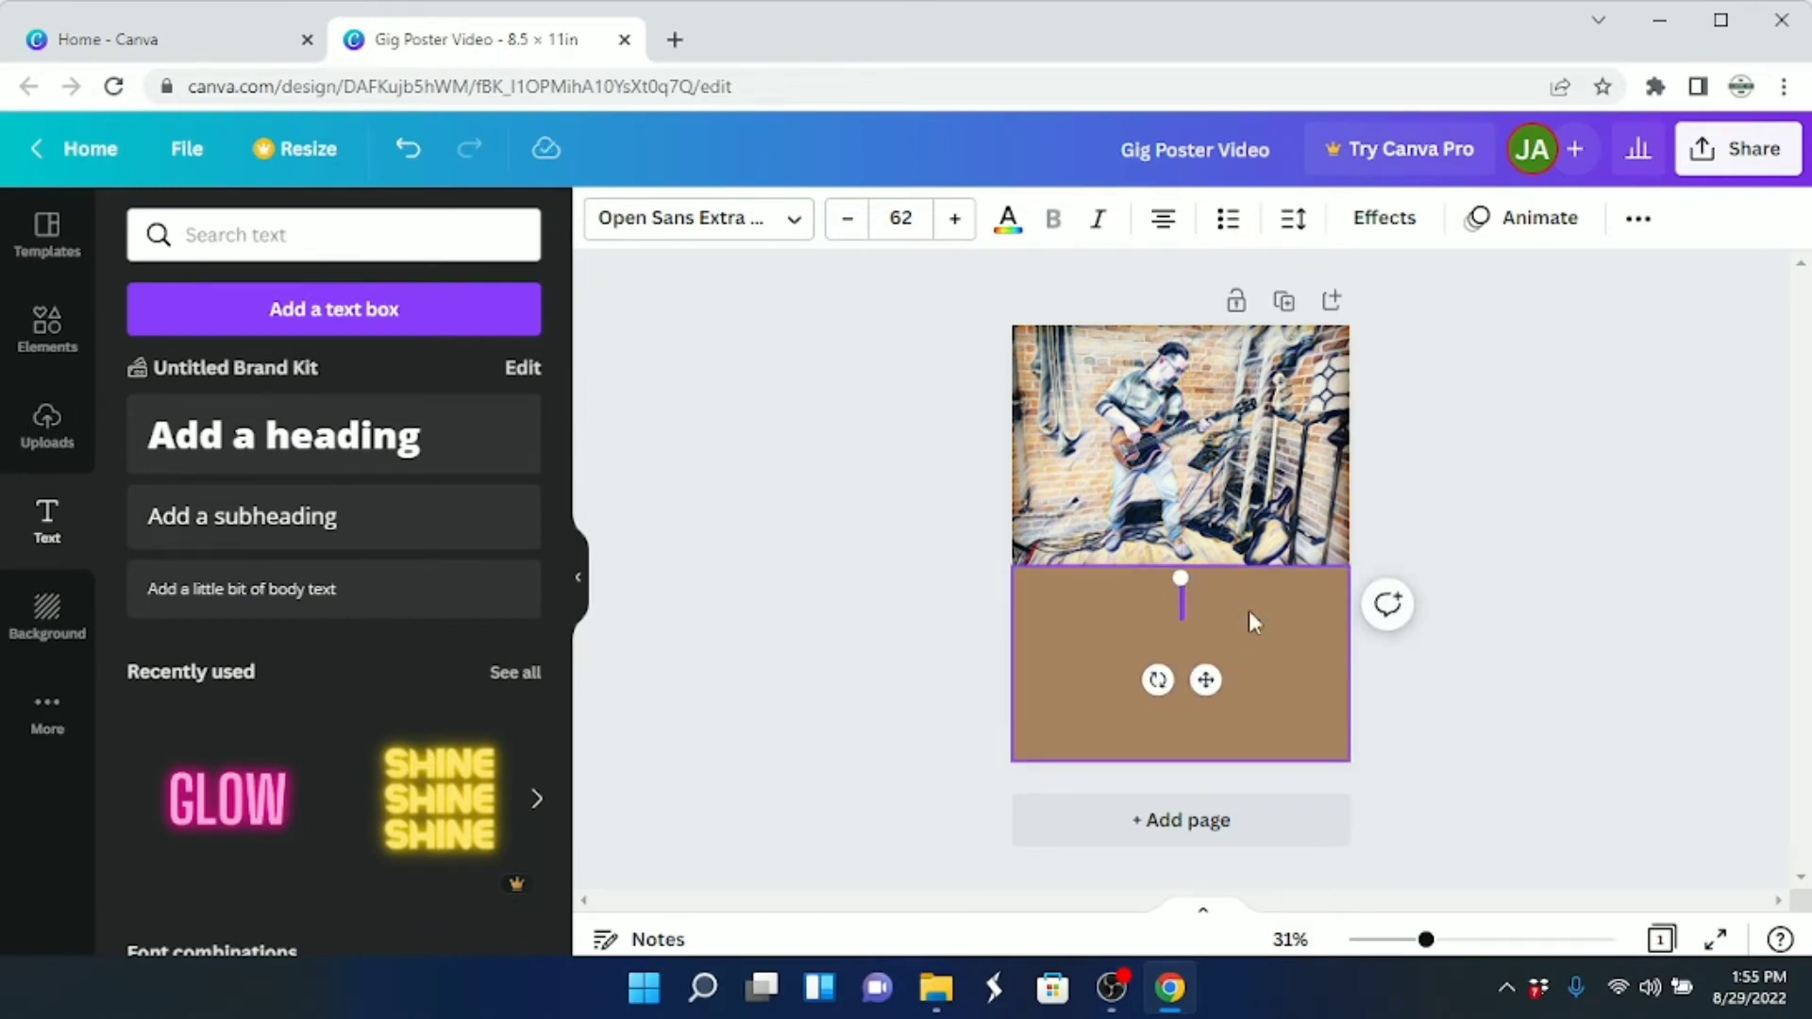
{"action": "type", "text": "The"}
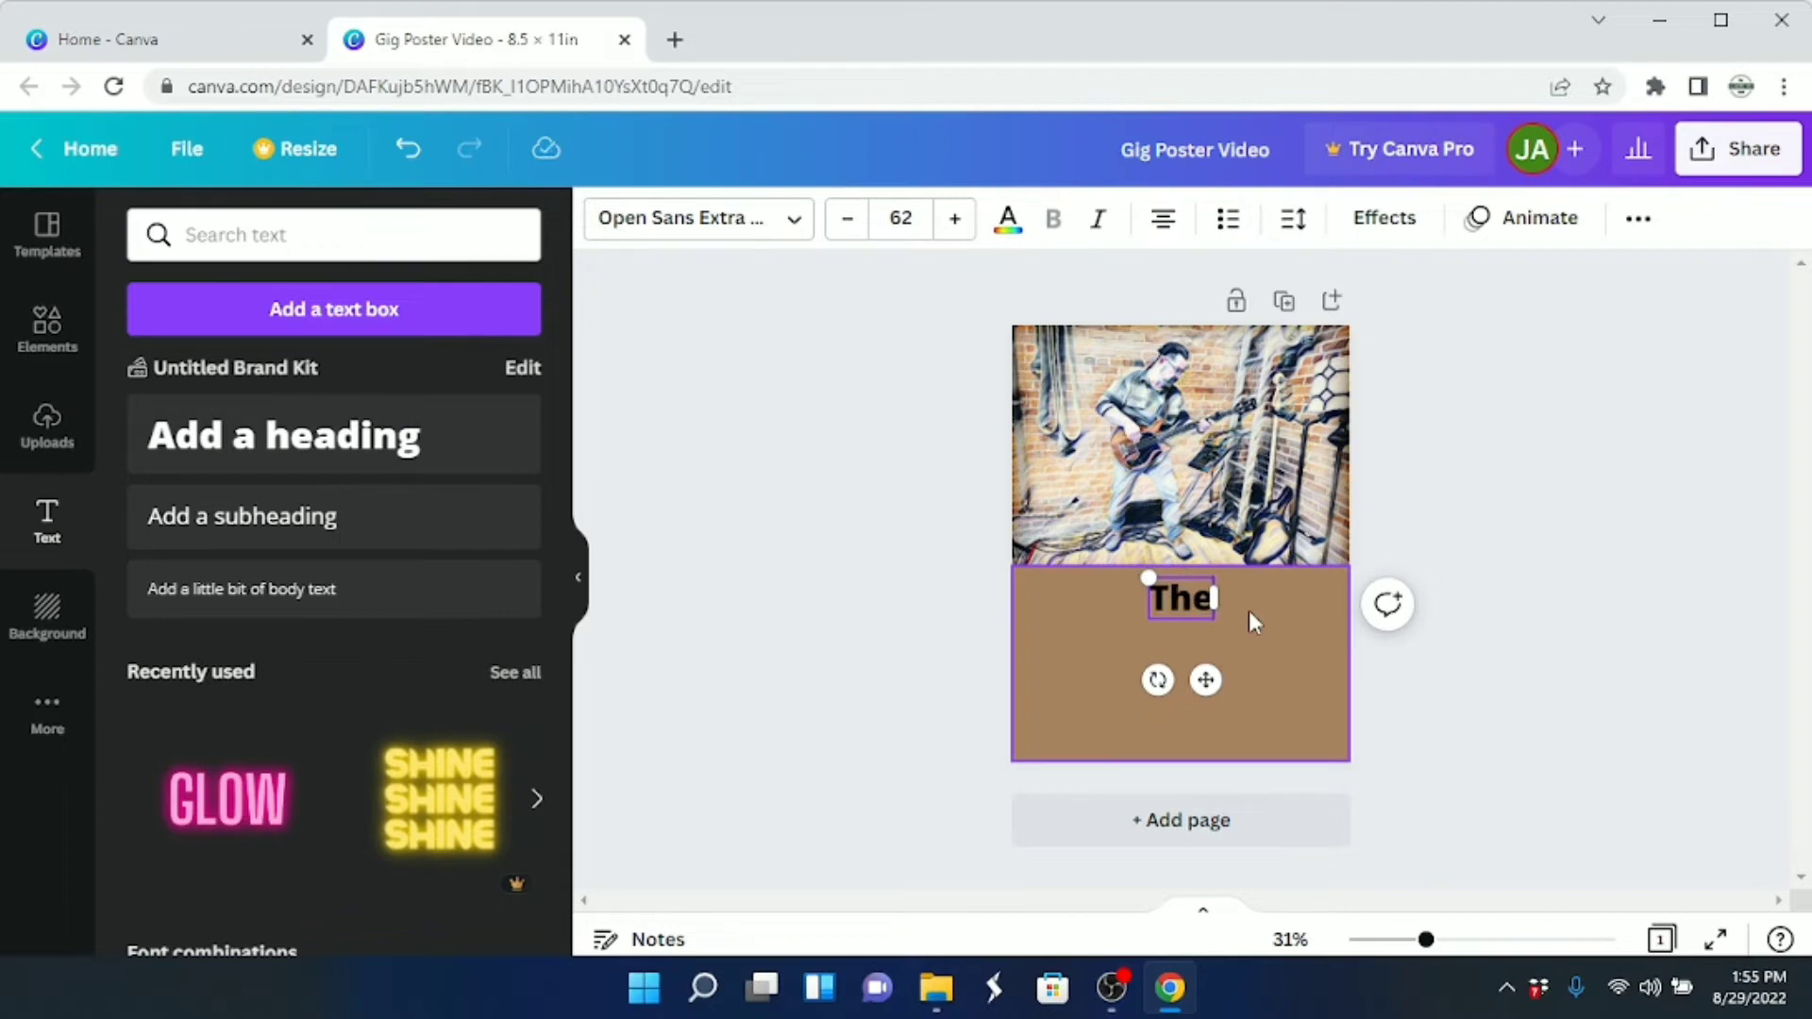
{"action": "key", "text": "Return"}
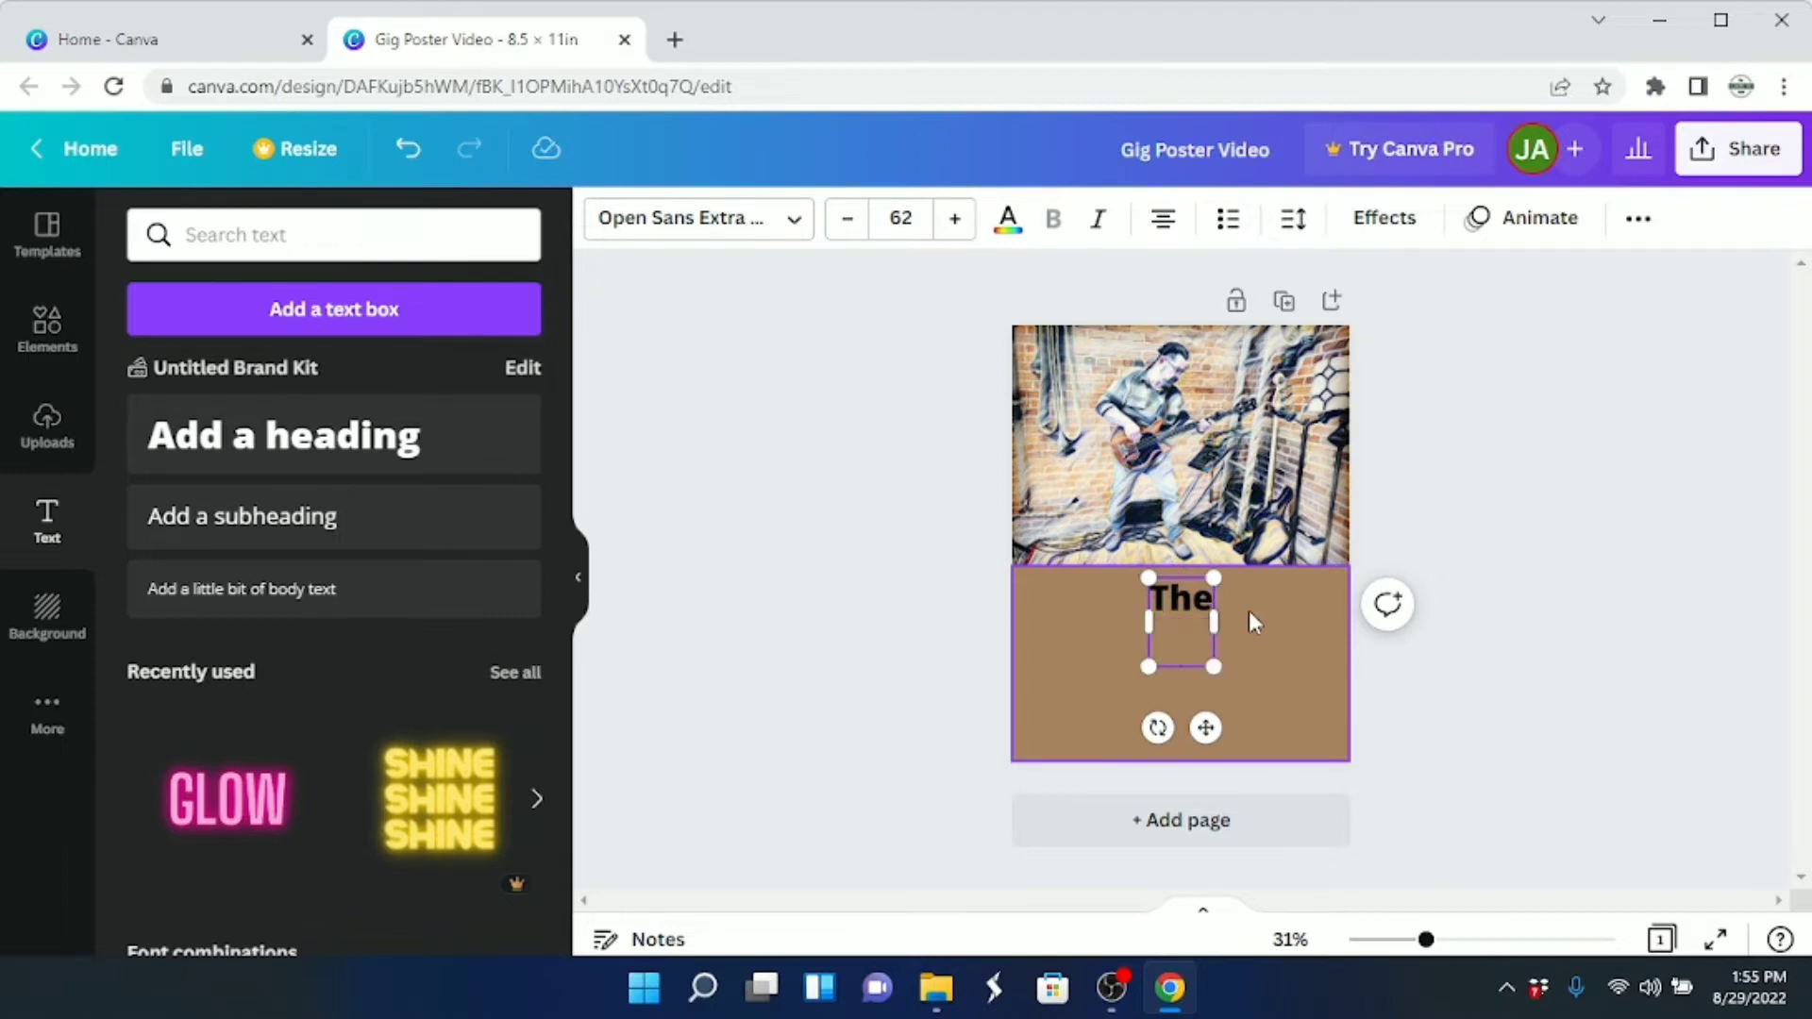
{"action": "type", "text": "Northwoods"}
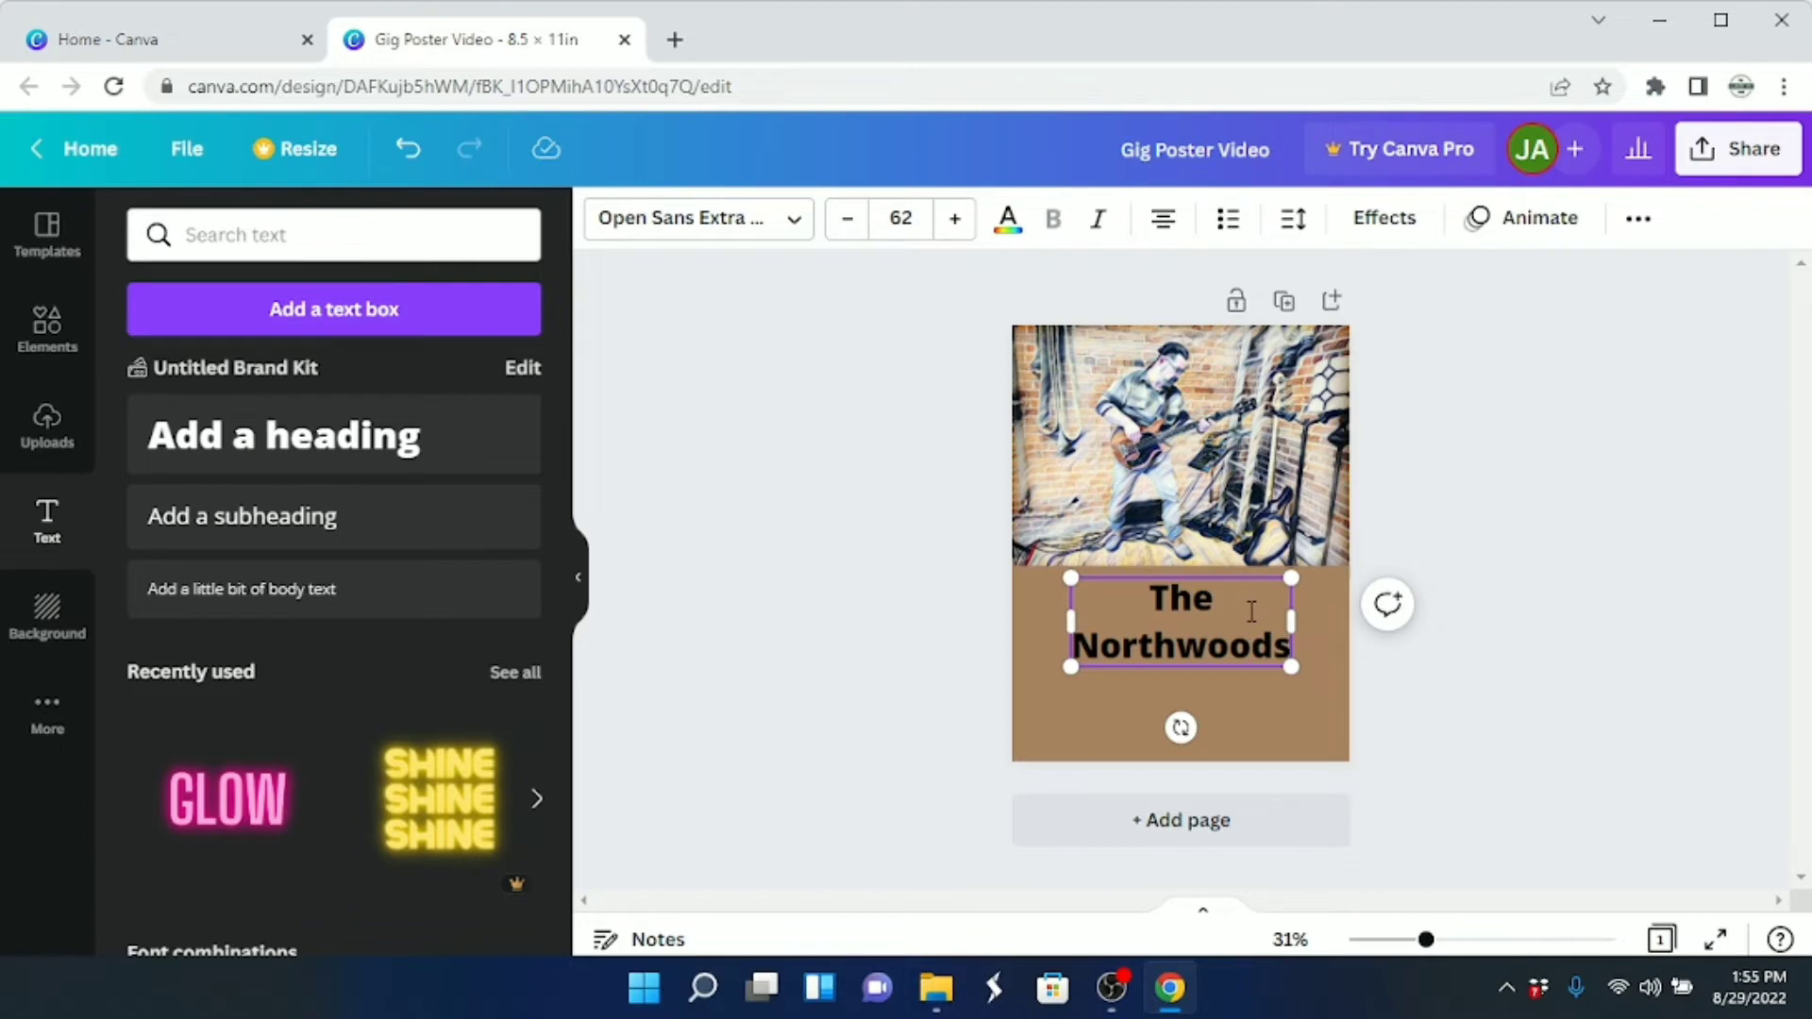
{"action": "key", "text": "Return"}
{"action": "type", "text": "Bassist"}
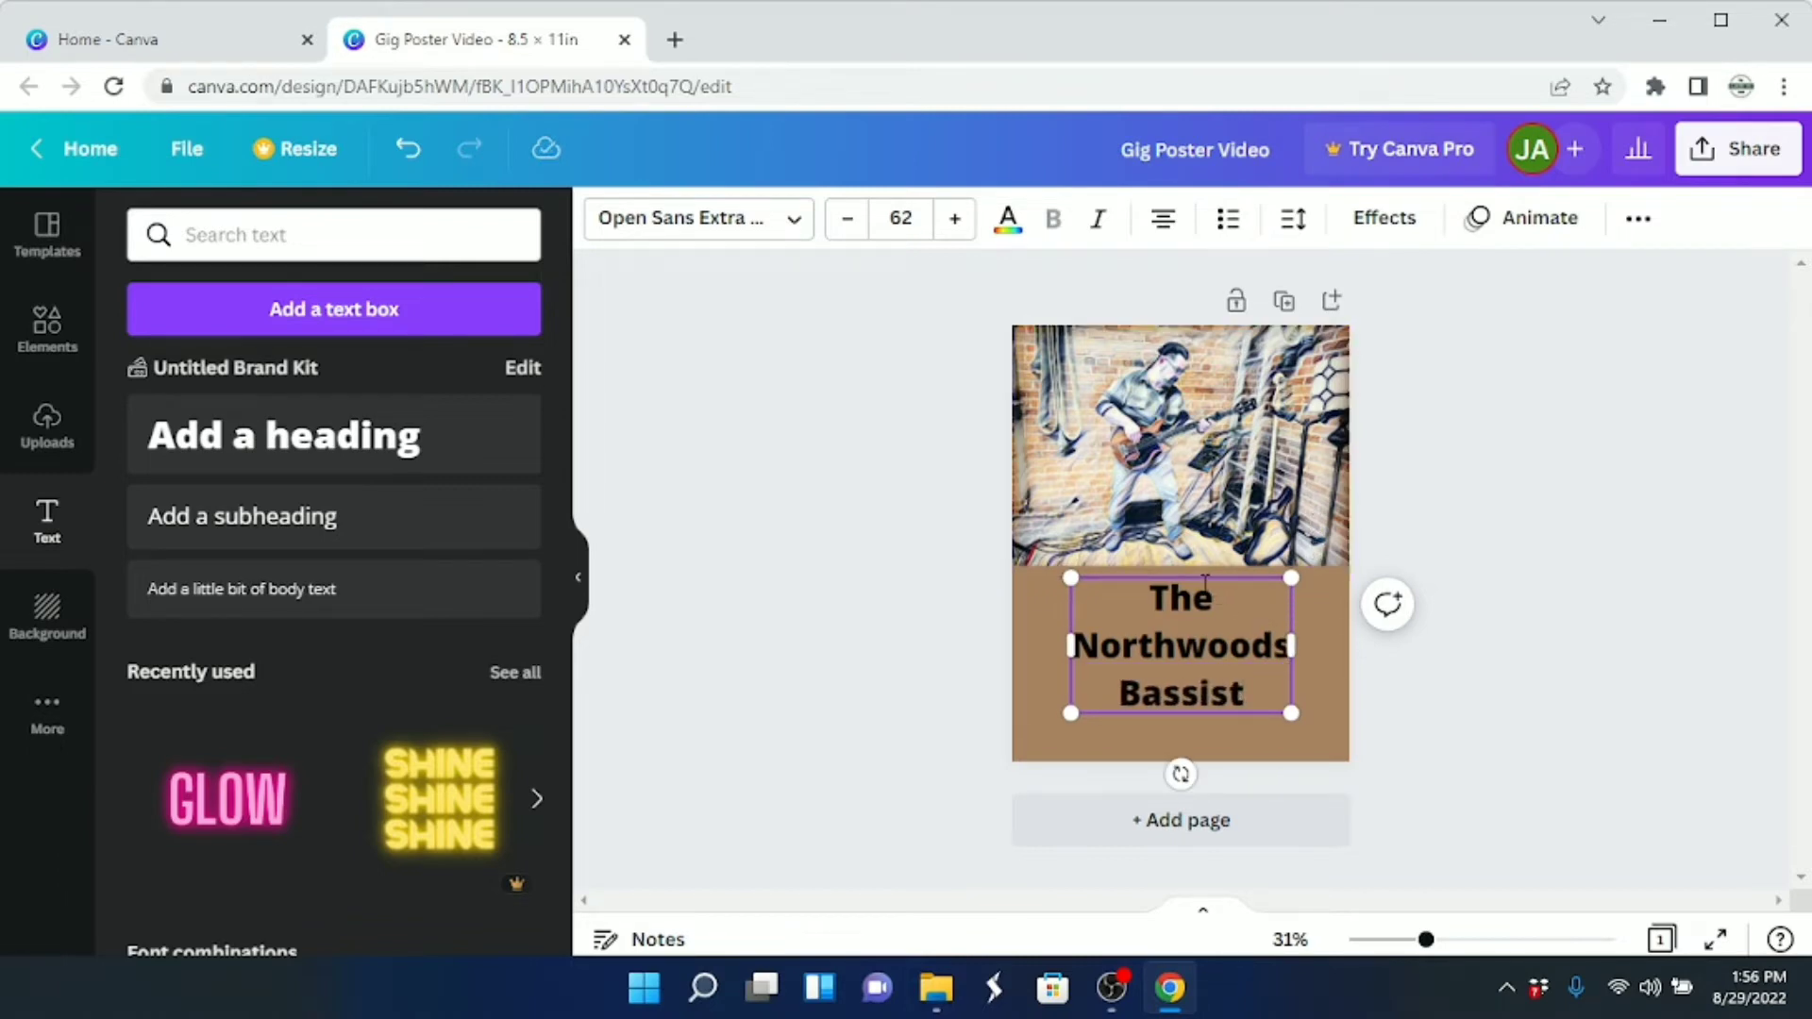
Nudge the title up to the image's lower edge and reduce the font size of "Bassist" to 59
{"action": "left_click_drag", "start_coordinate": [1201, 573], "coordinate": [1207, 567]}
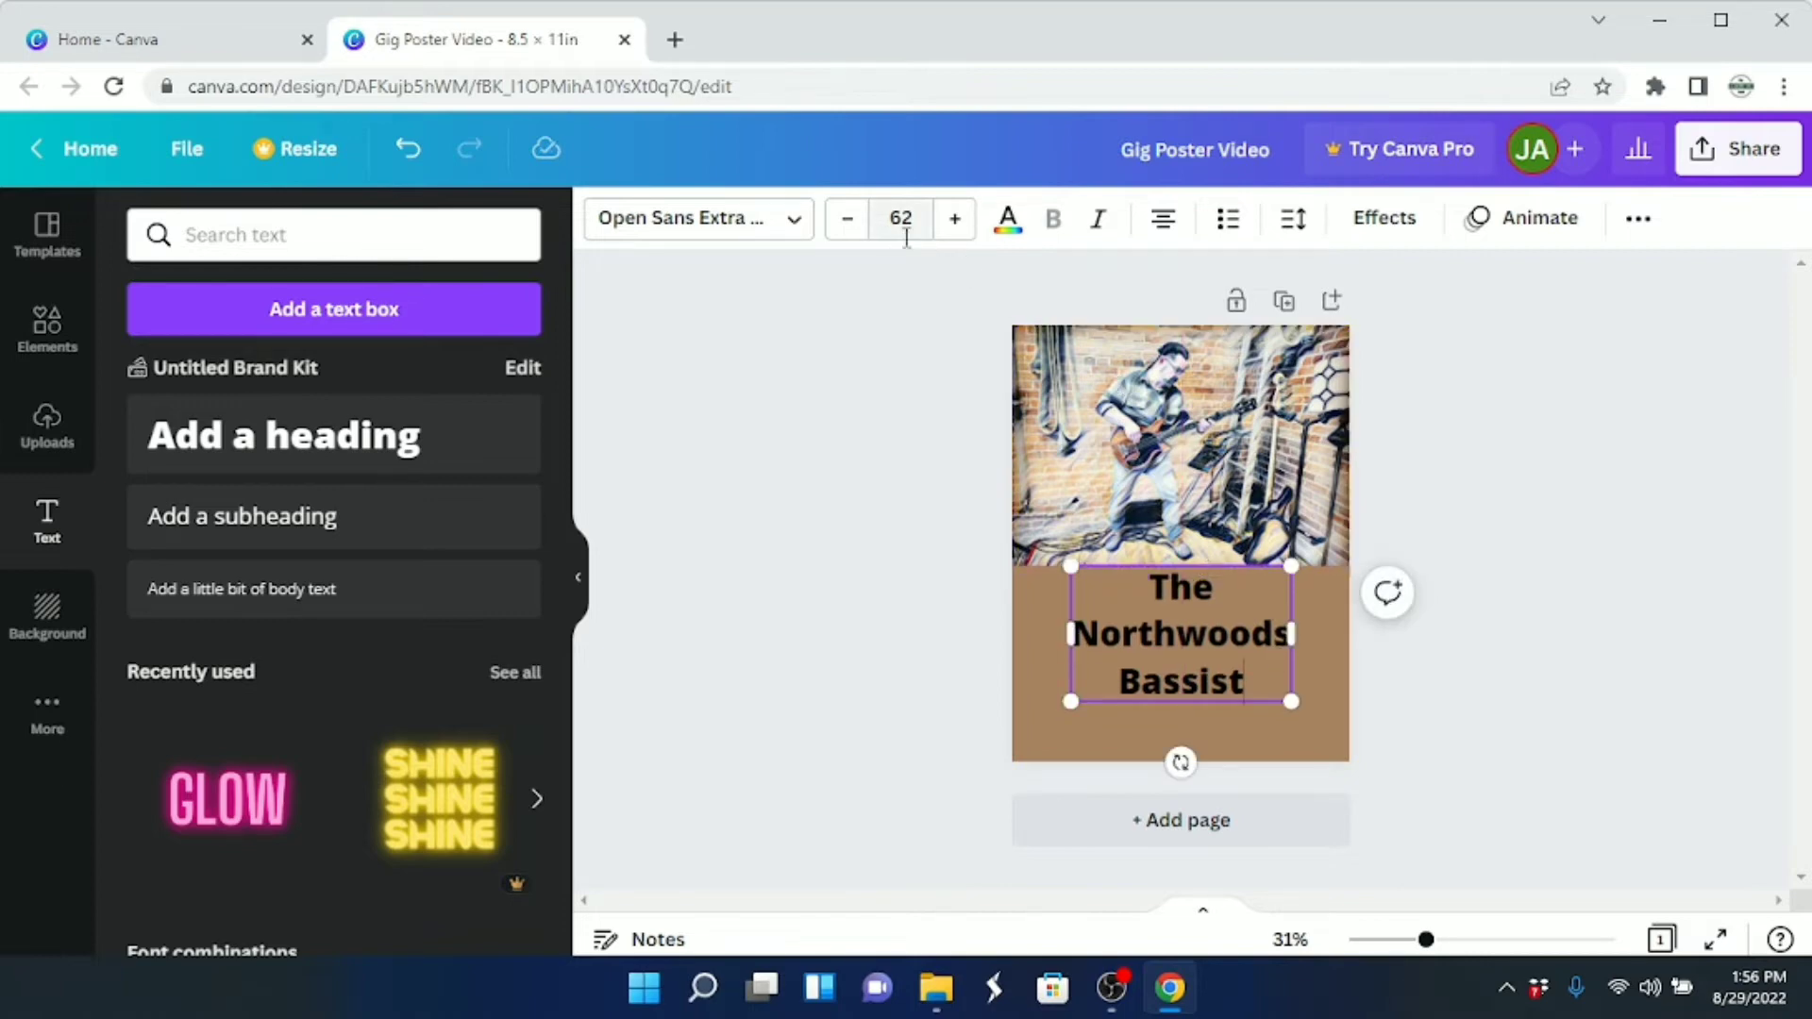
{"action": "left_click", "coordinate": [848, 219]}
{"action": "left_click", "coordinate": [847, 219]}
{"action": "left_click", "coordinate": [847, 219]}
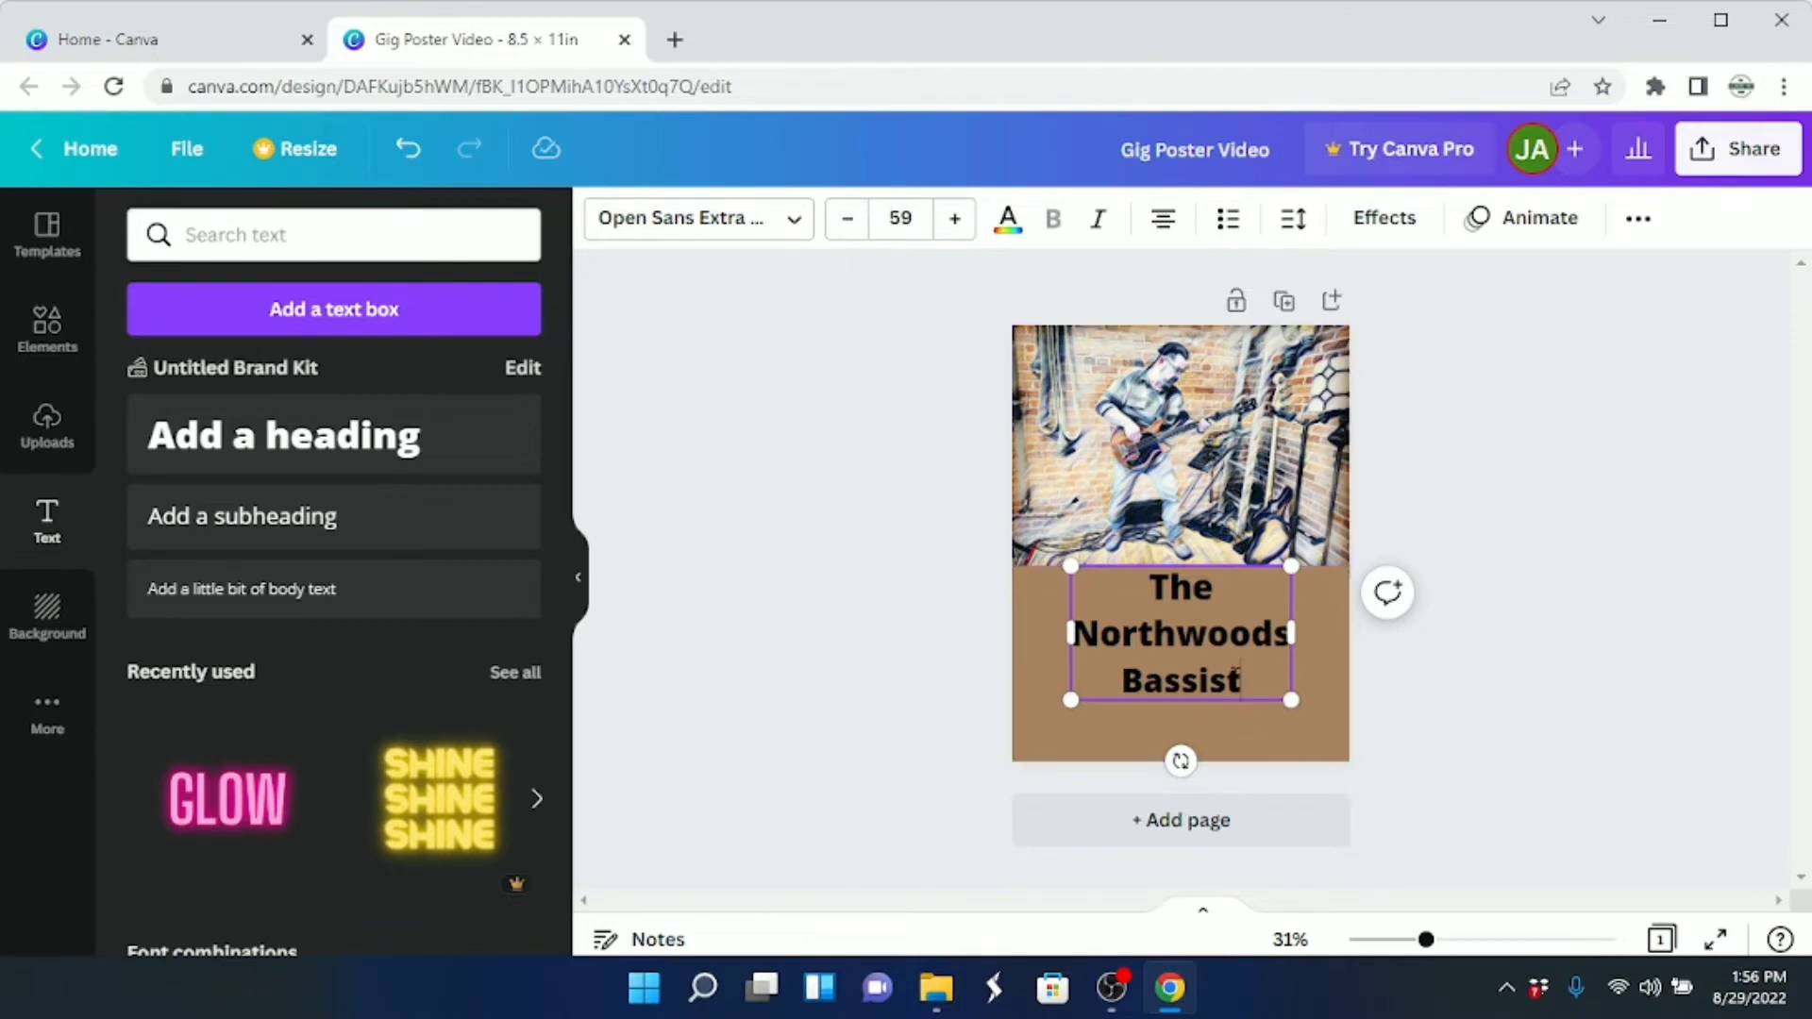
Set the whole title's font size to 50 and position it centered slightly below the image's lower edge
{"action": "left_click_drag", "start_coordinate": [1239, 680], "coordinate": [1072, 577]}
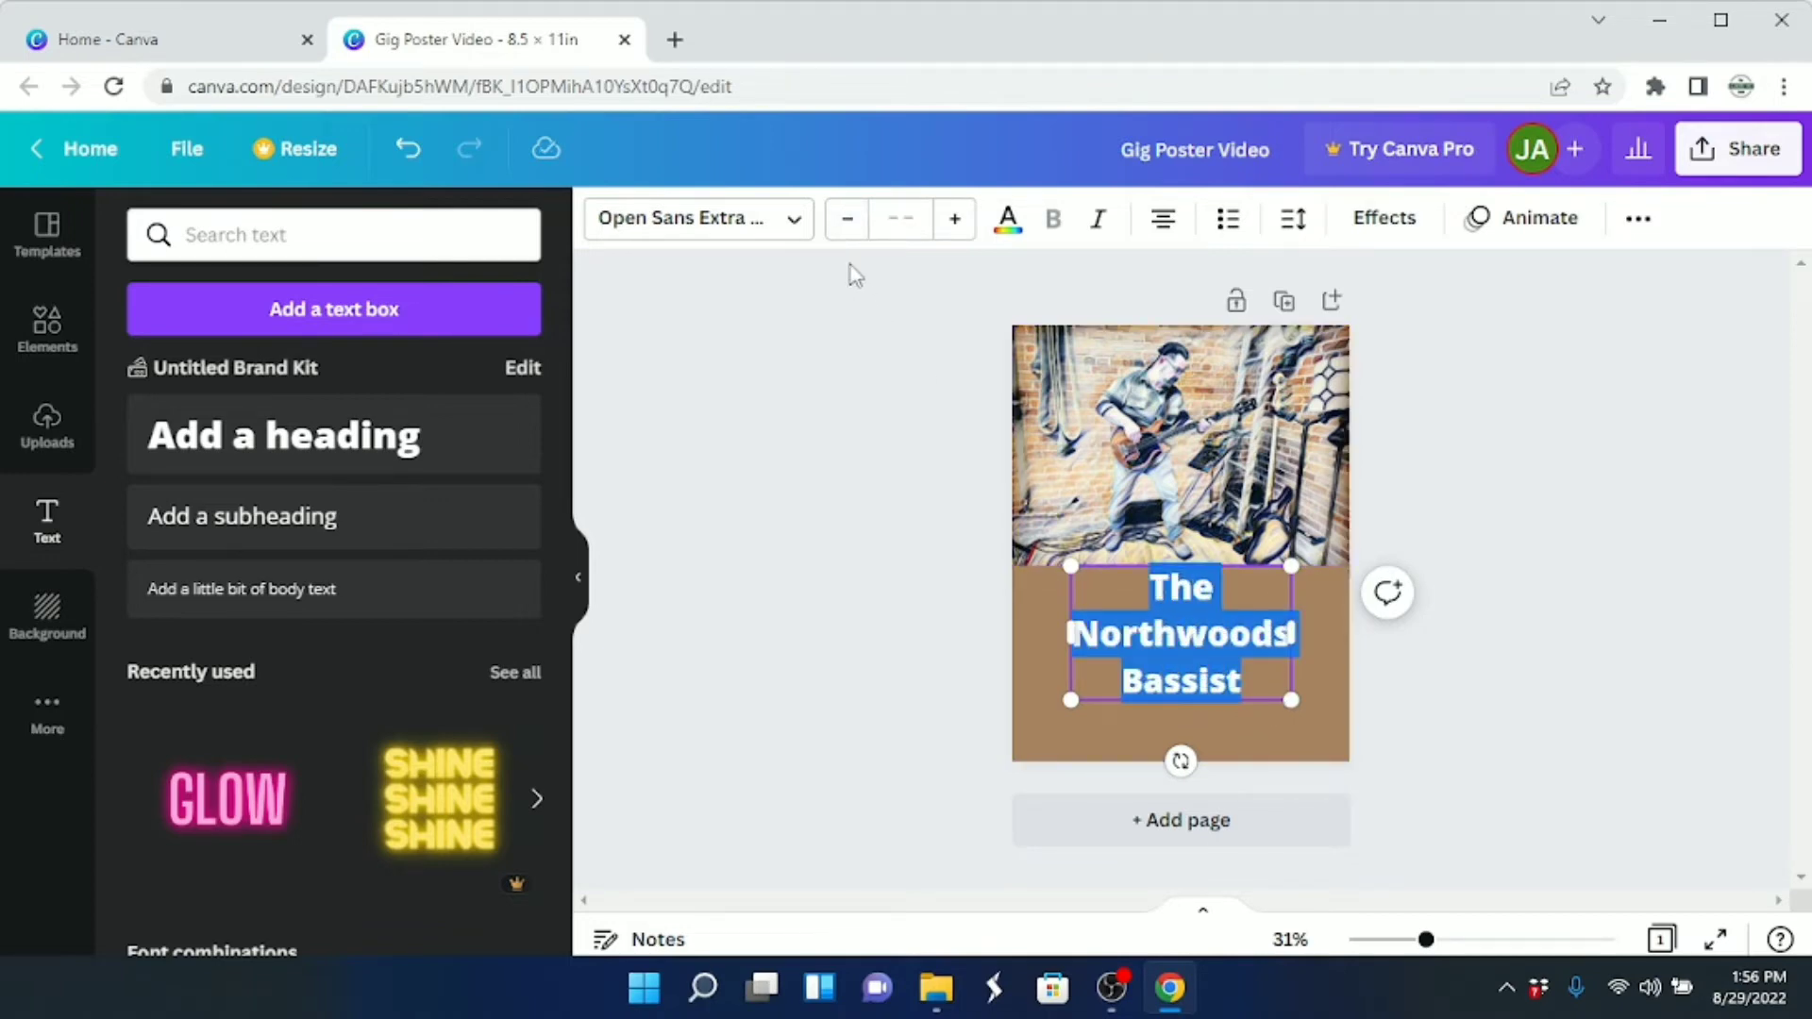
{"action": "left_click", "coordinate": [901, 219]}
{"action": "type", "text": "50"}
{"action": "key", "text": "Return"}
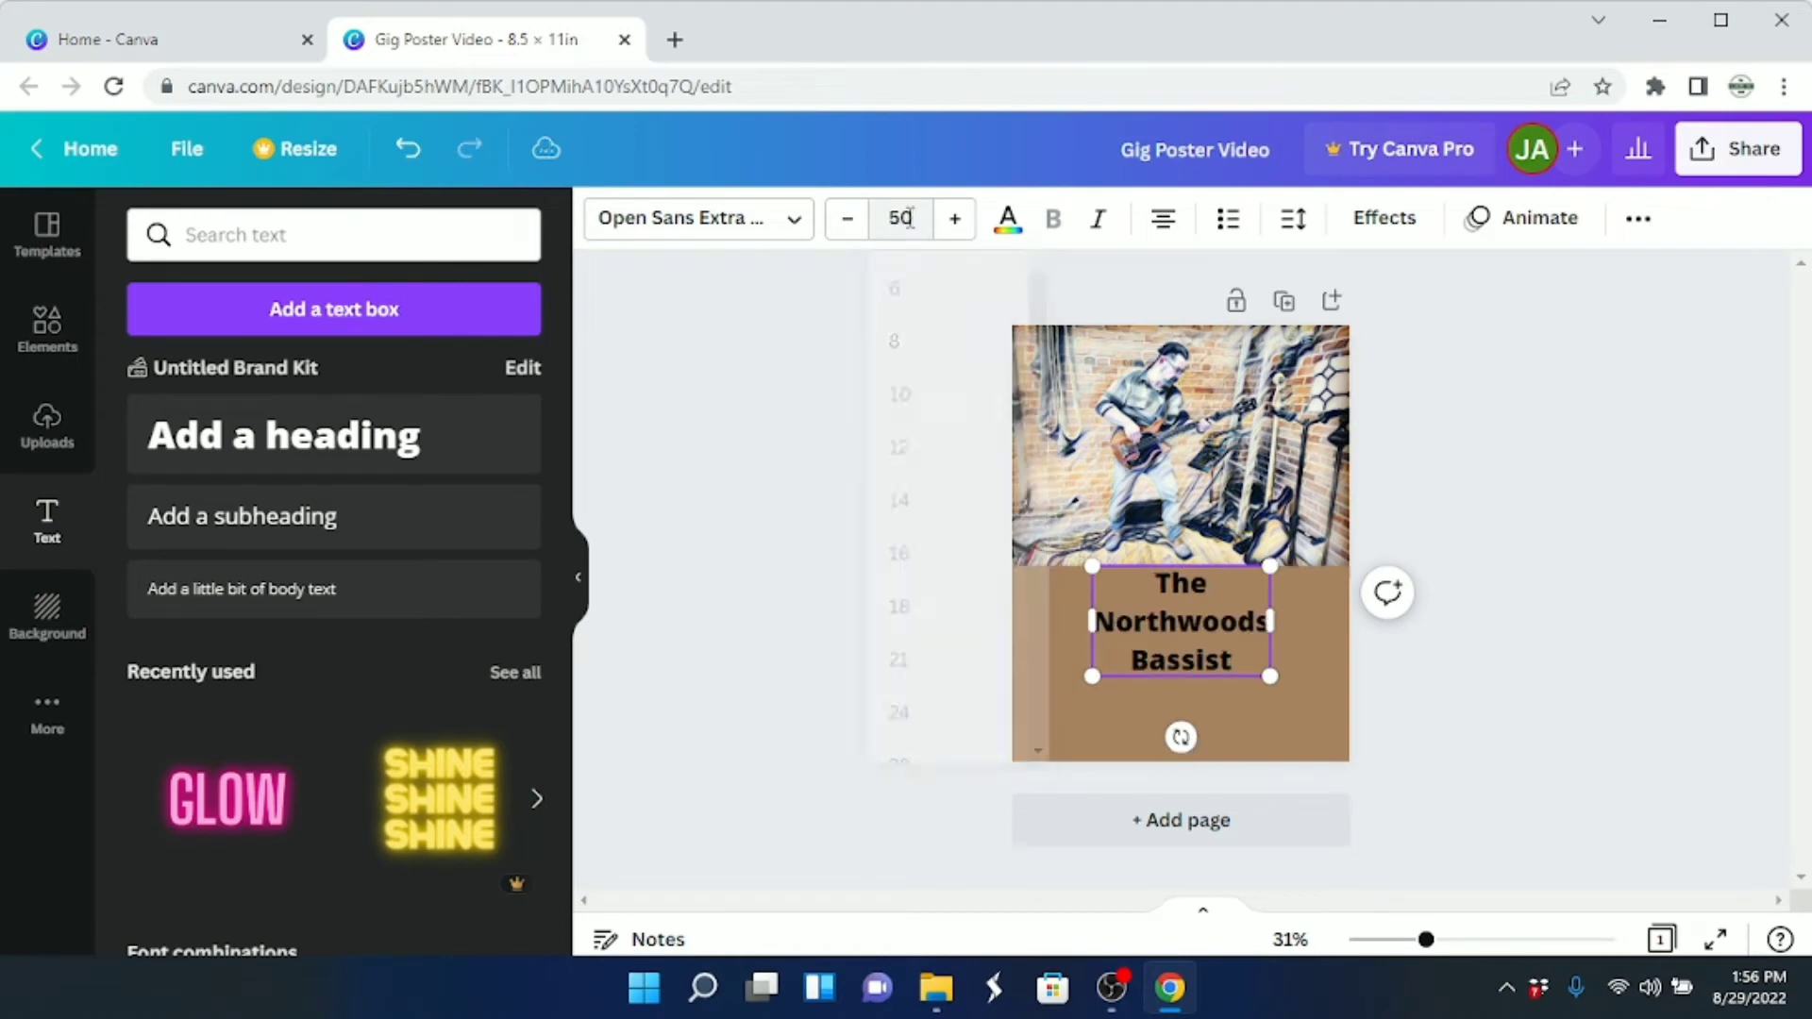
{"action": "left_click", "coordinate": [1531, 545]}
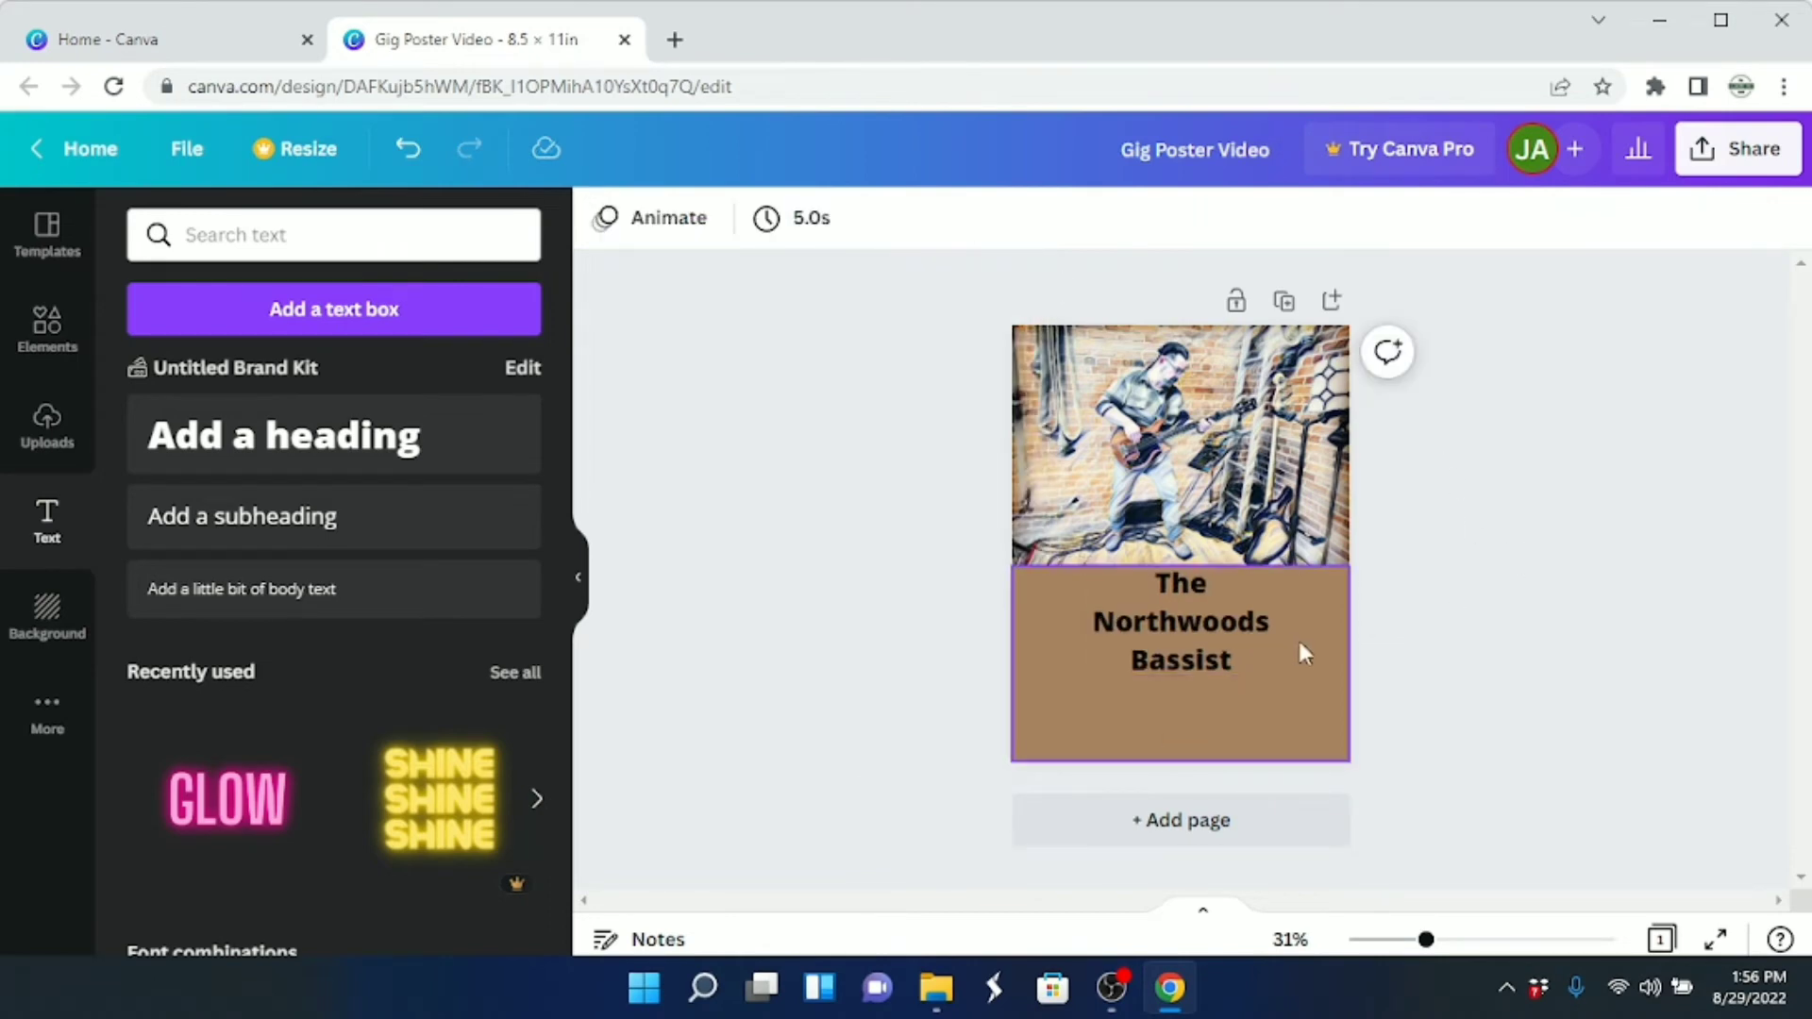
{"action": "left_click_drag", "start_coordinate": [1189, 621], "coordinate": [1183, 632]}
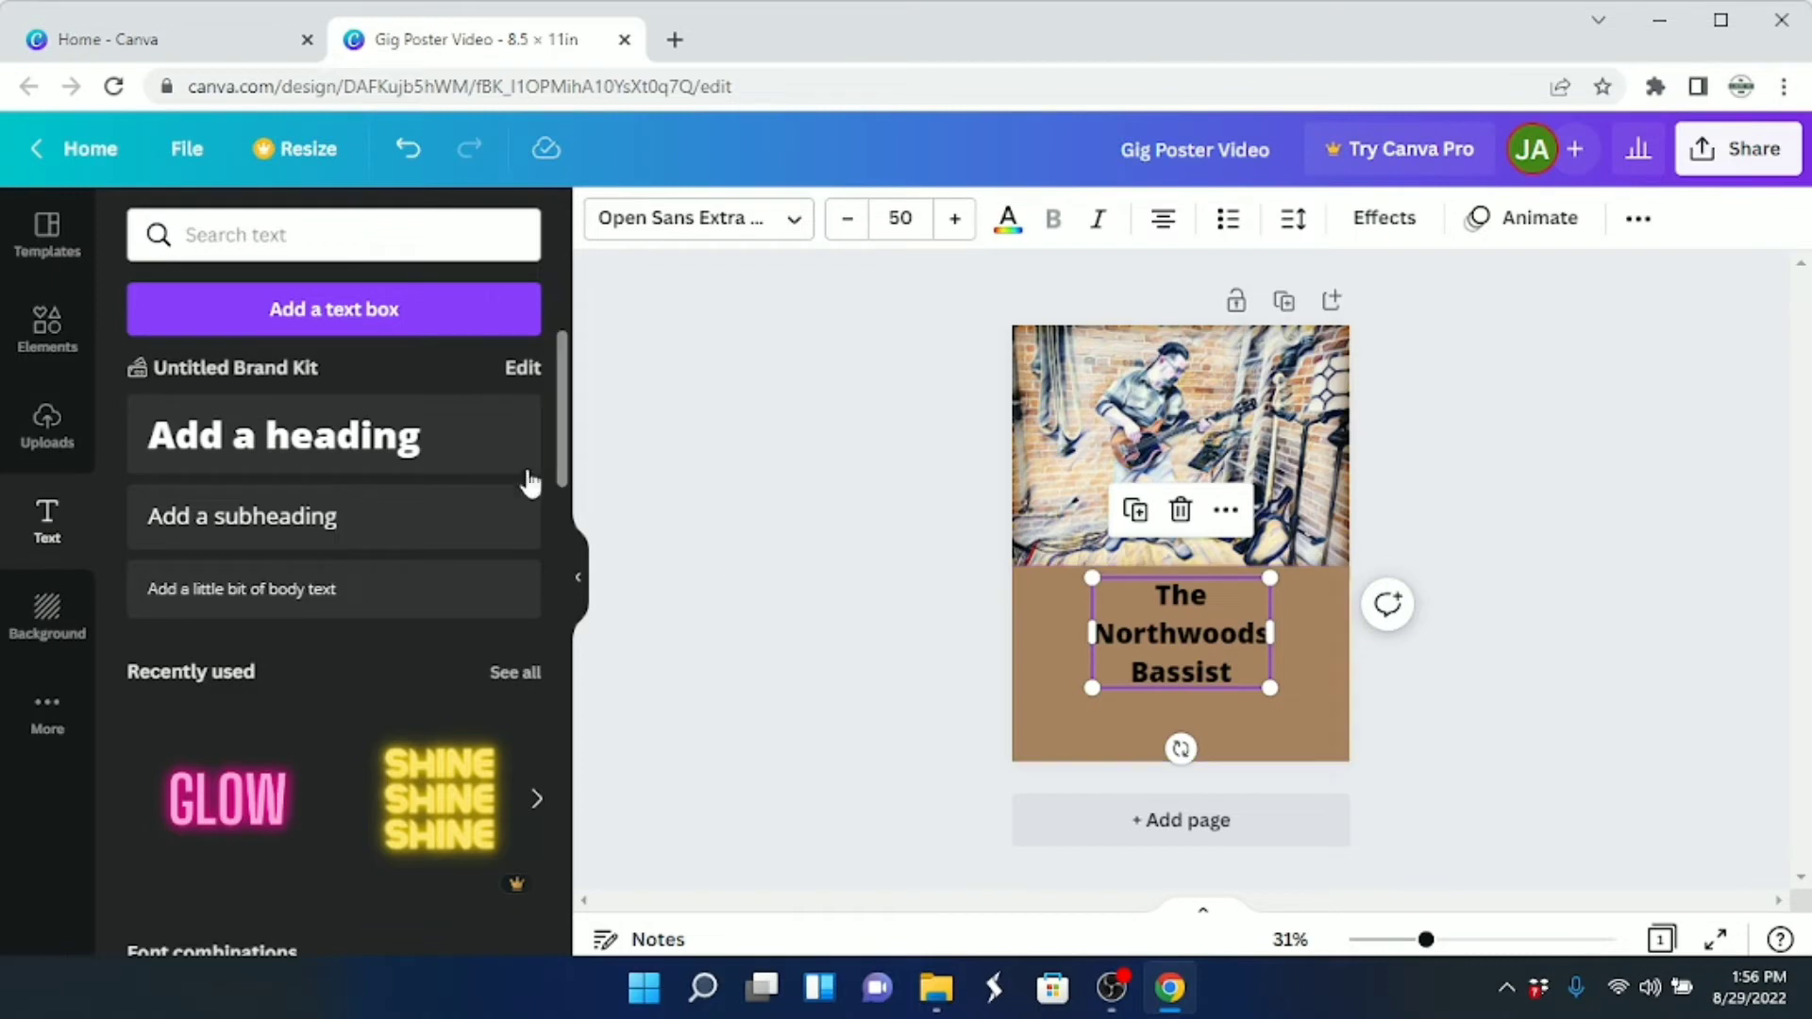
{"action": "left_click", "coordinate": [1540, 534]}
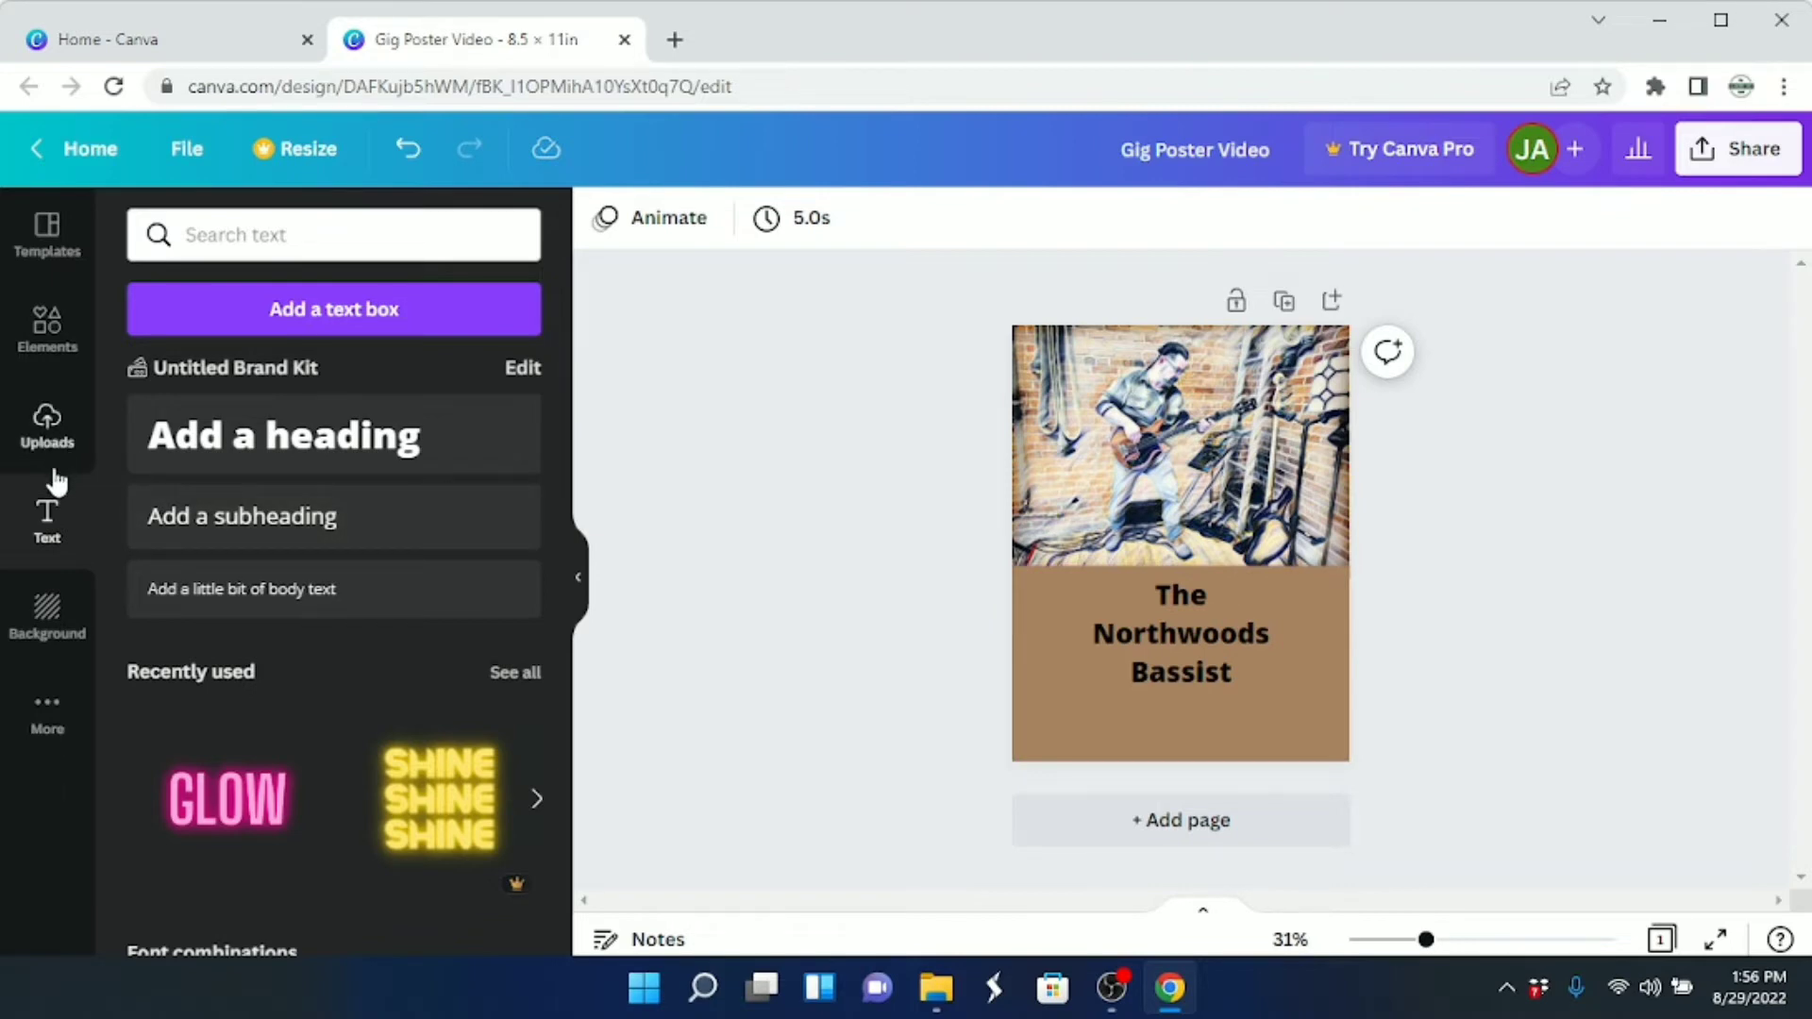
Add the plaque shape with cut corners and four holes, shrunk to a small rectangle near the brown block's lower-left corner
{"action": "left_click", "coordinate": [47, 353]}
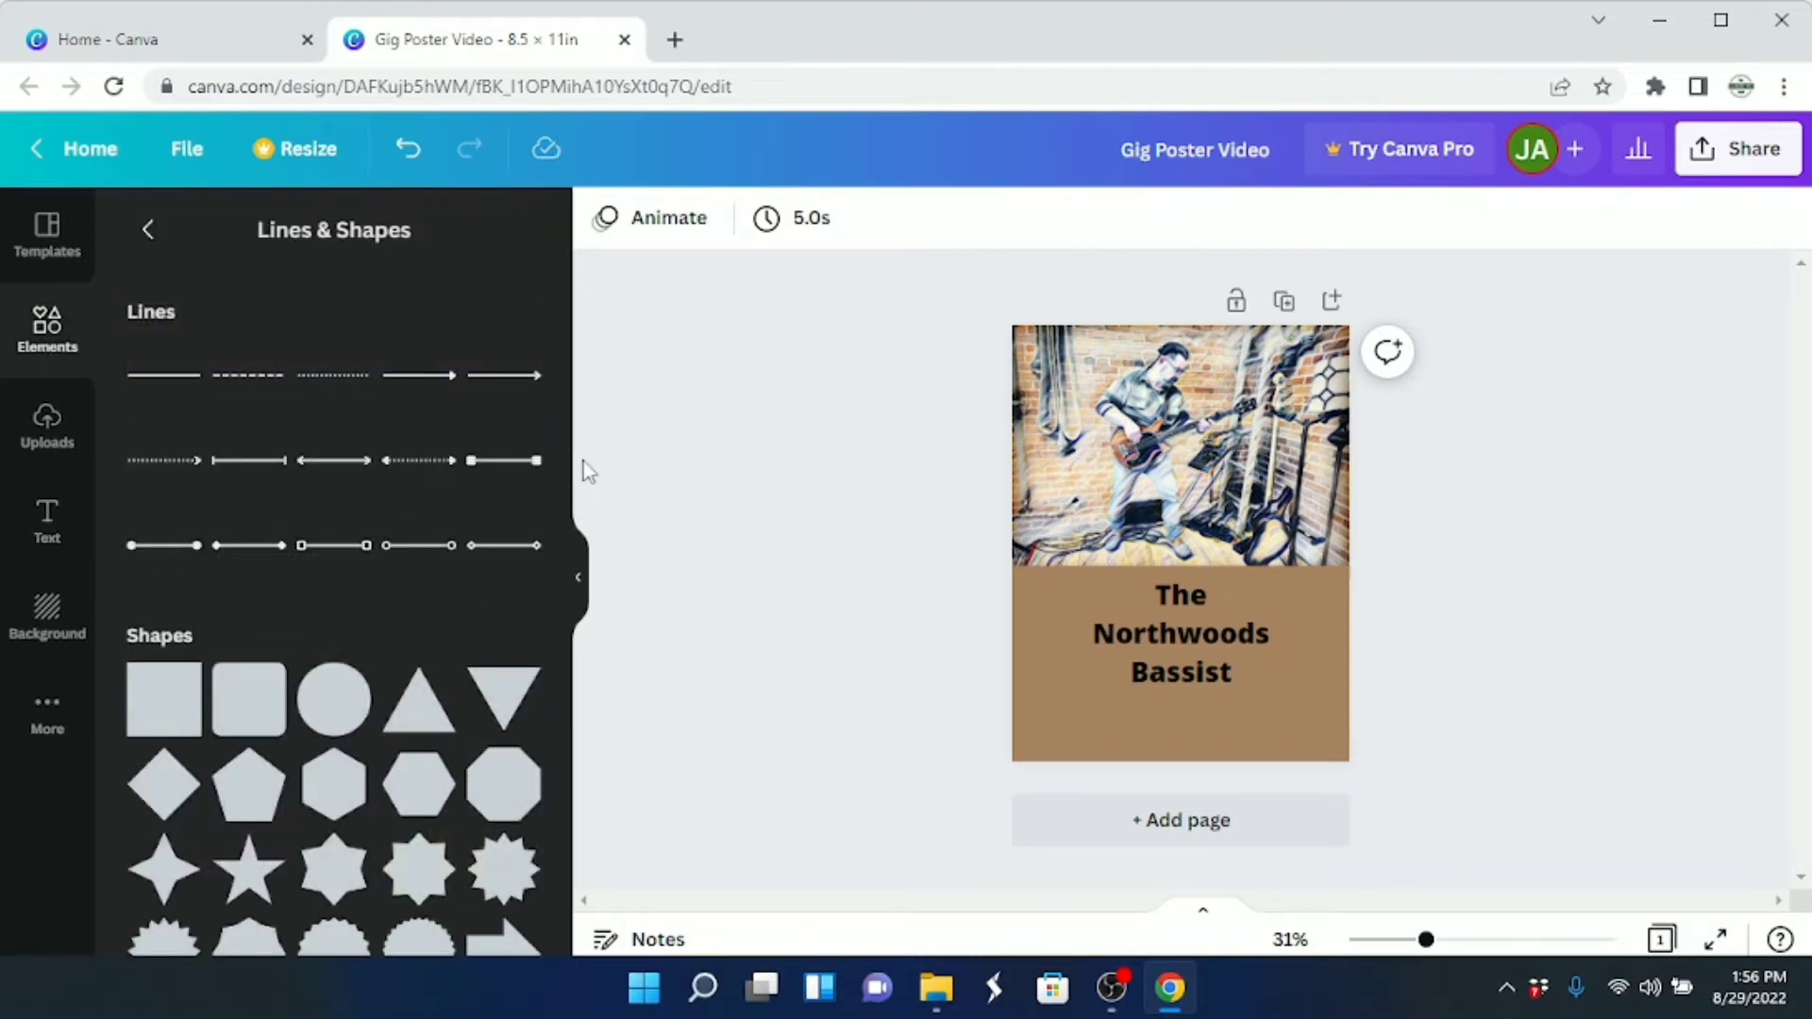
{"action": "scroll", "coordinate": [565, 528], "scroll_direction": "down", "scroll_amount": 3}
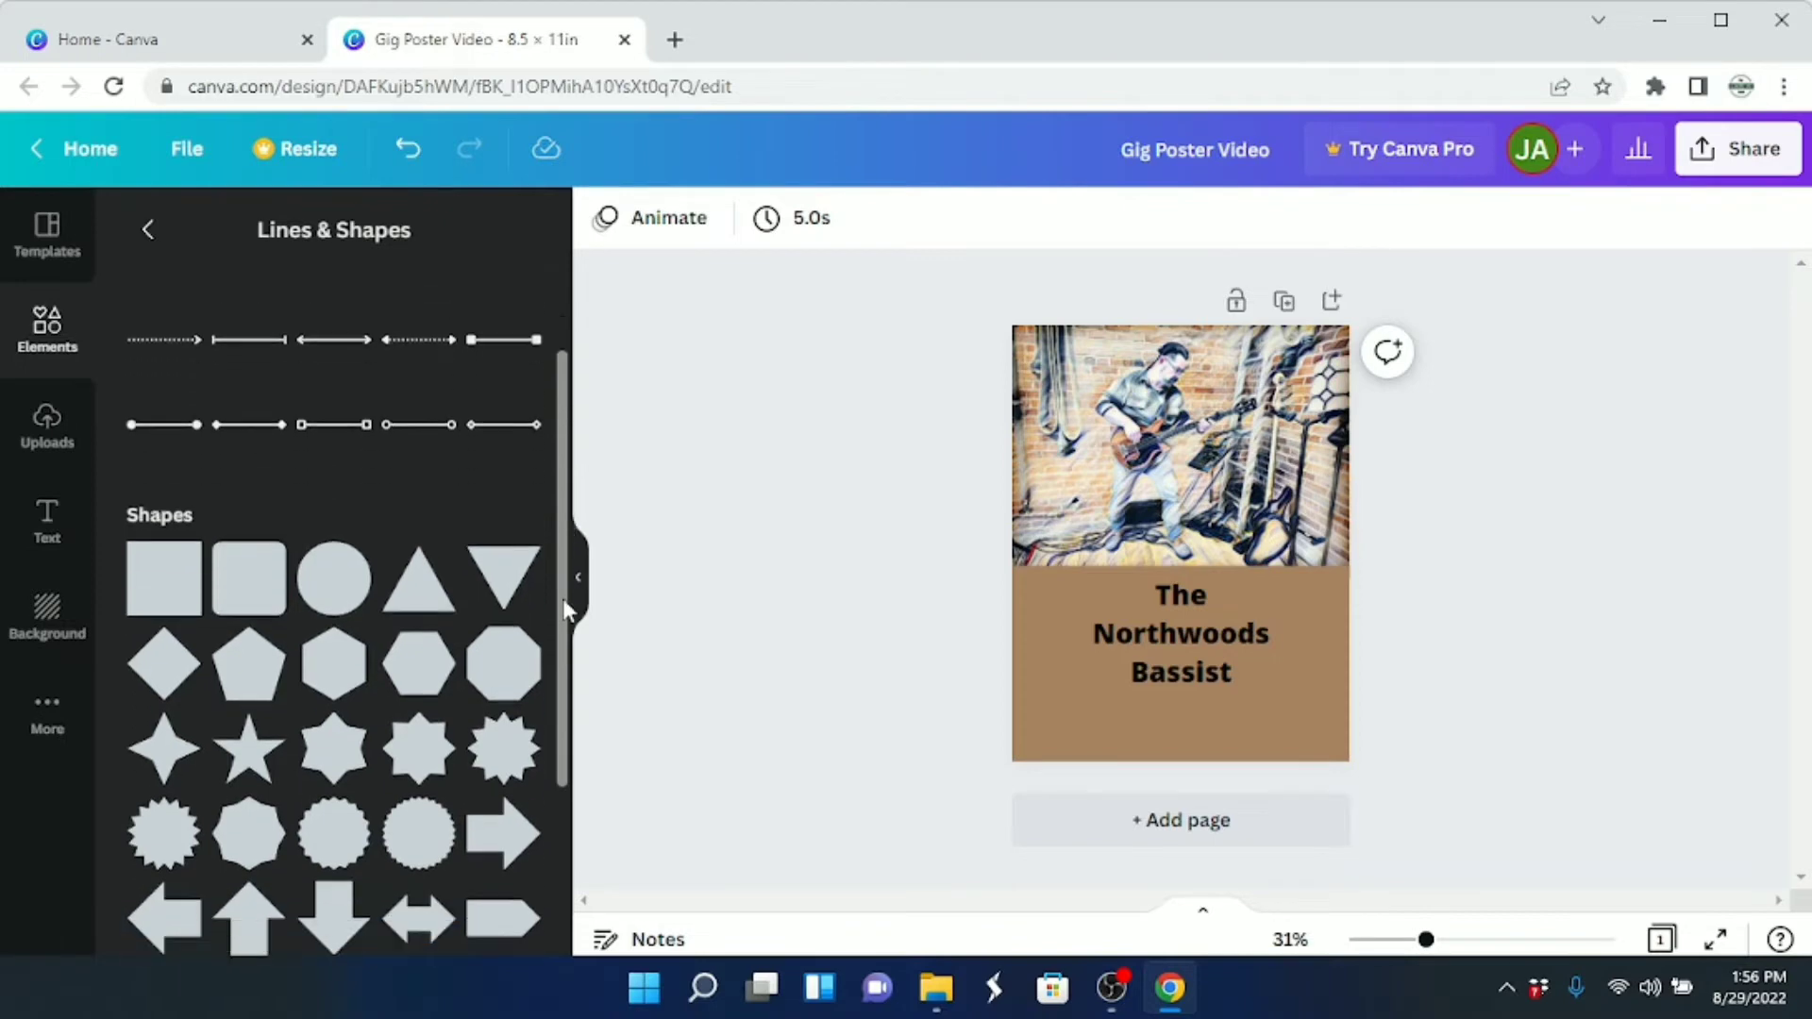
{"action": "scroll", "coordinate": [567, 639], "scroll_direction": "down", "scroll_amount": 5}
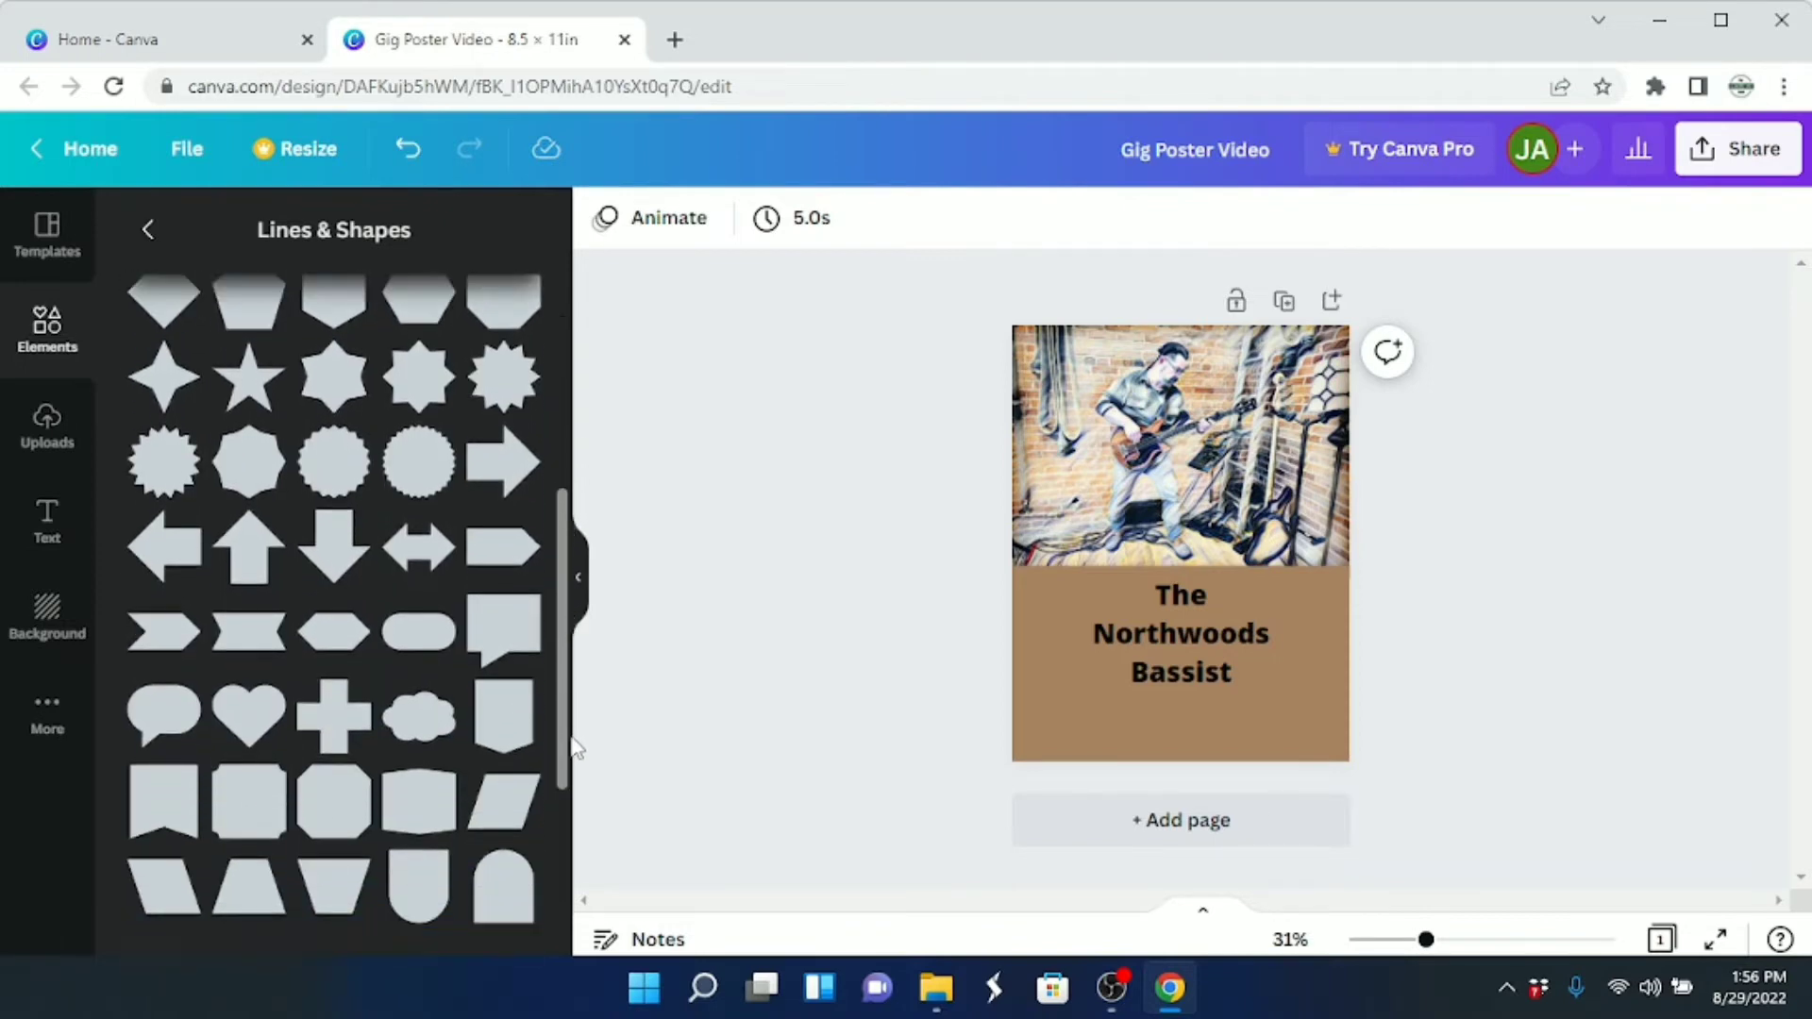
{"action": "scroll", "coordinate": [571, 816], "scroll_direction": "down", "scroll_amount": 10}
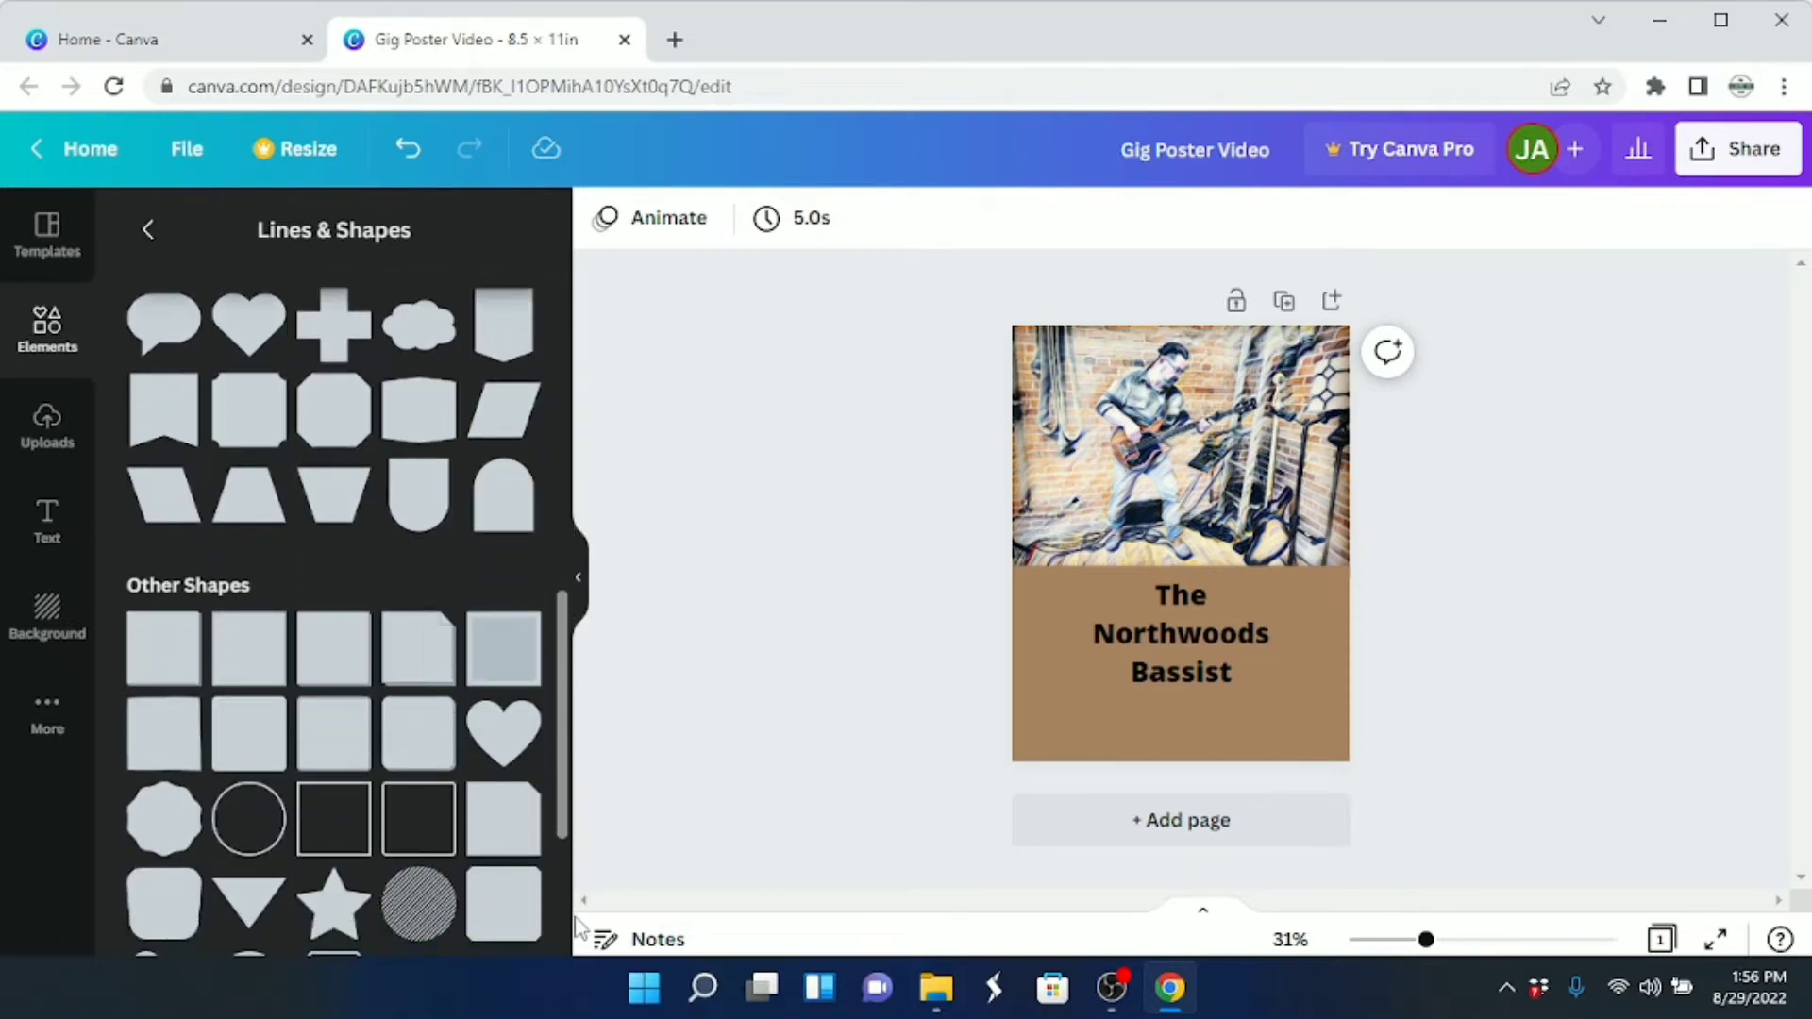
{"action": "scroll", "coordinate": [563, 819], "scroll_direction": "down", "scroll_amount": 3}
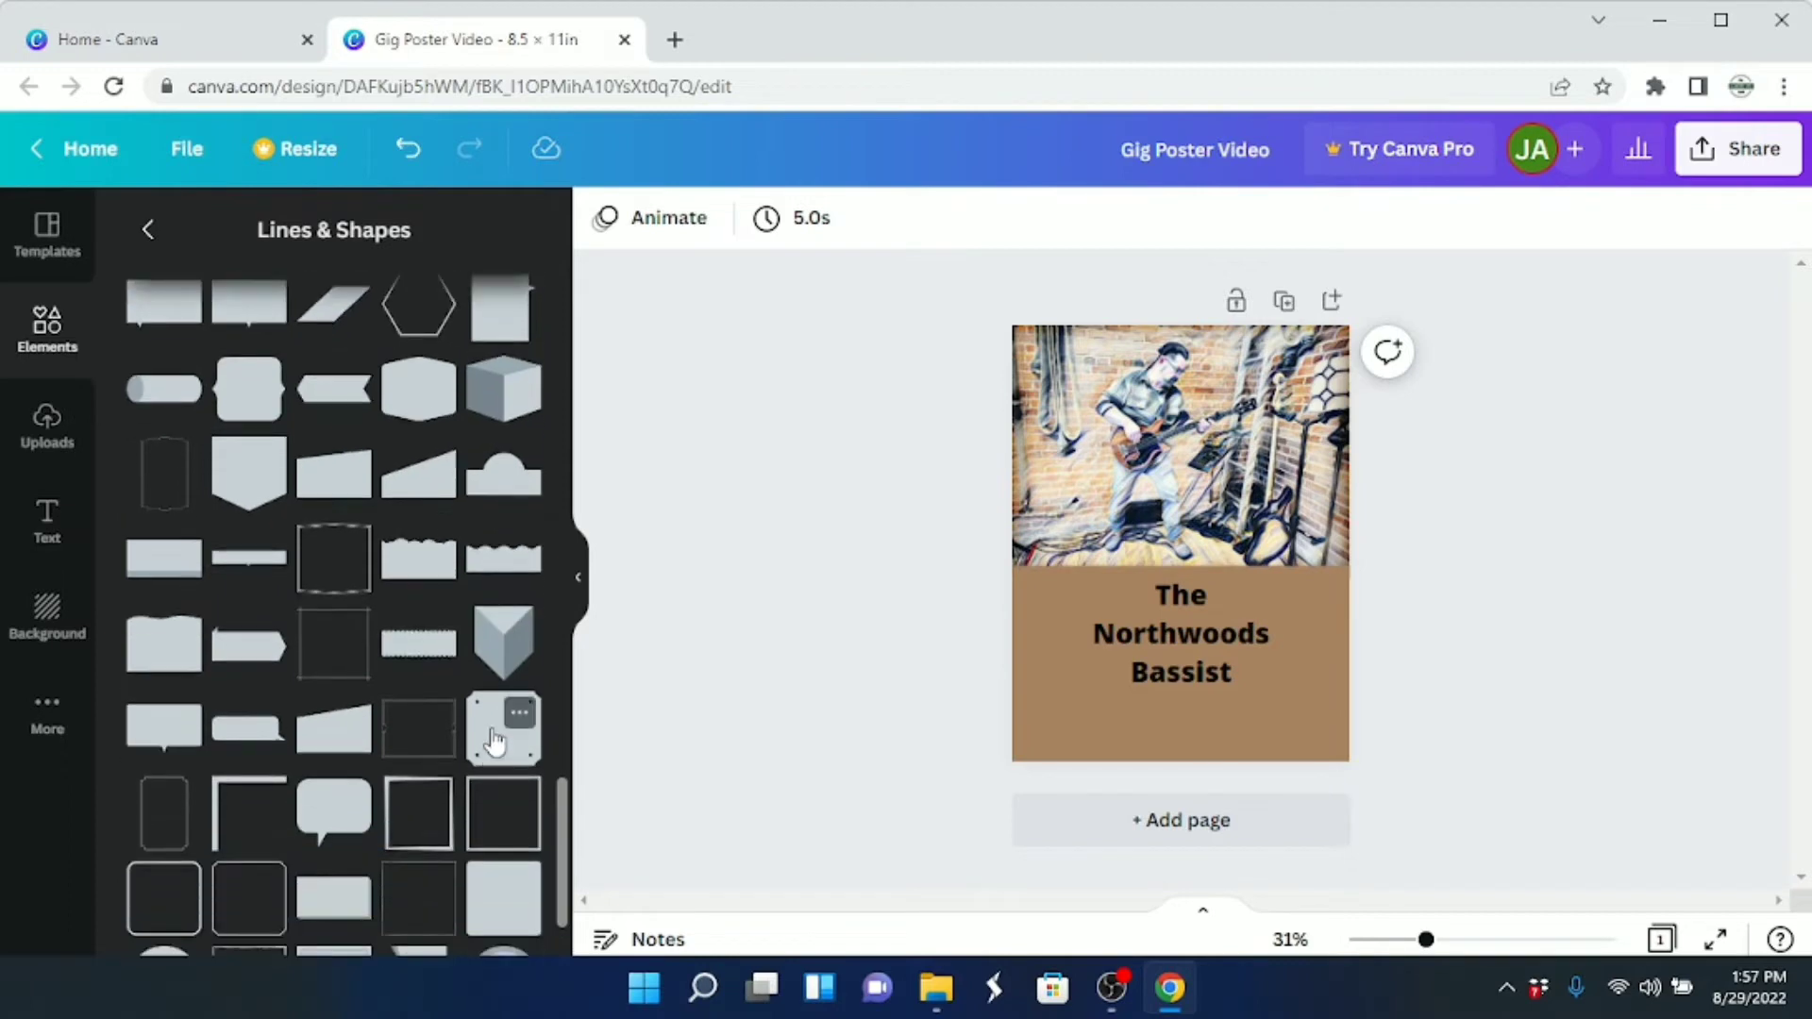
{"action": "left_click", "coordinate": [495, 742]}
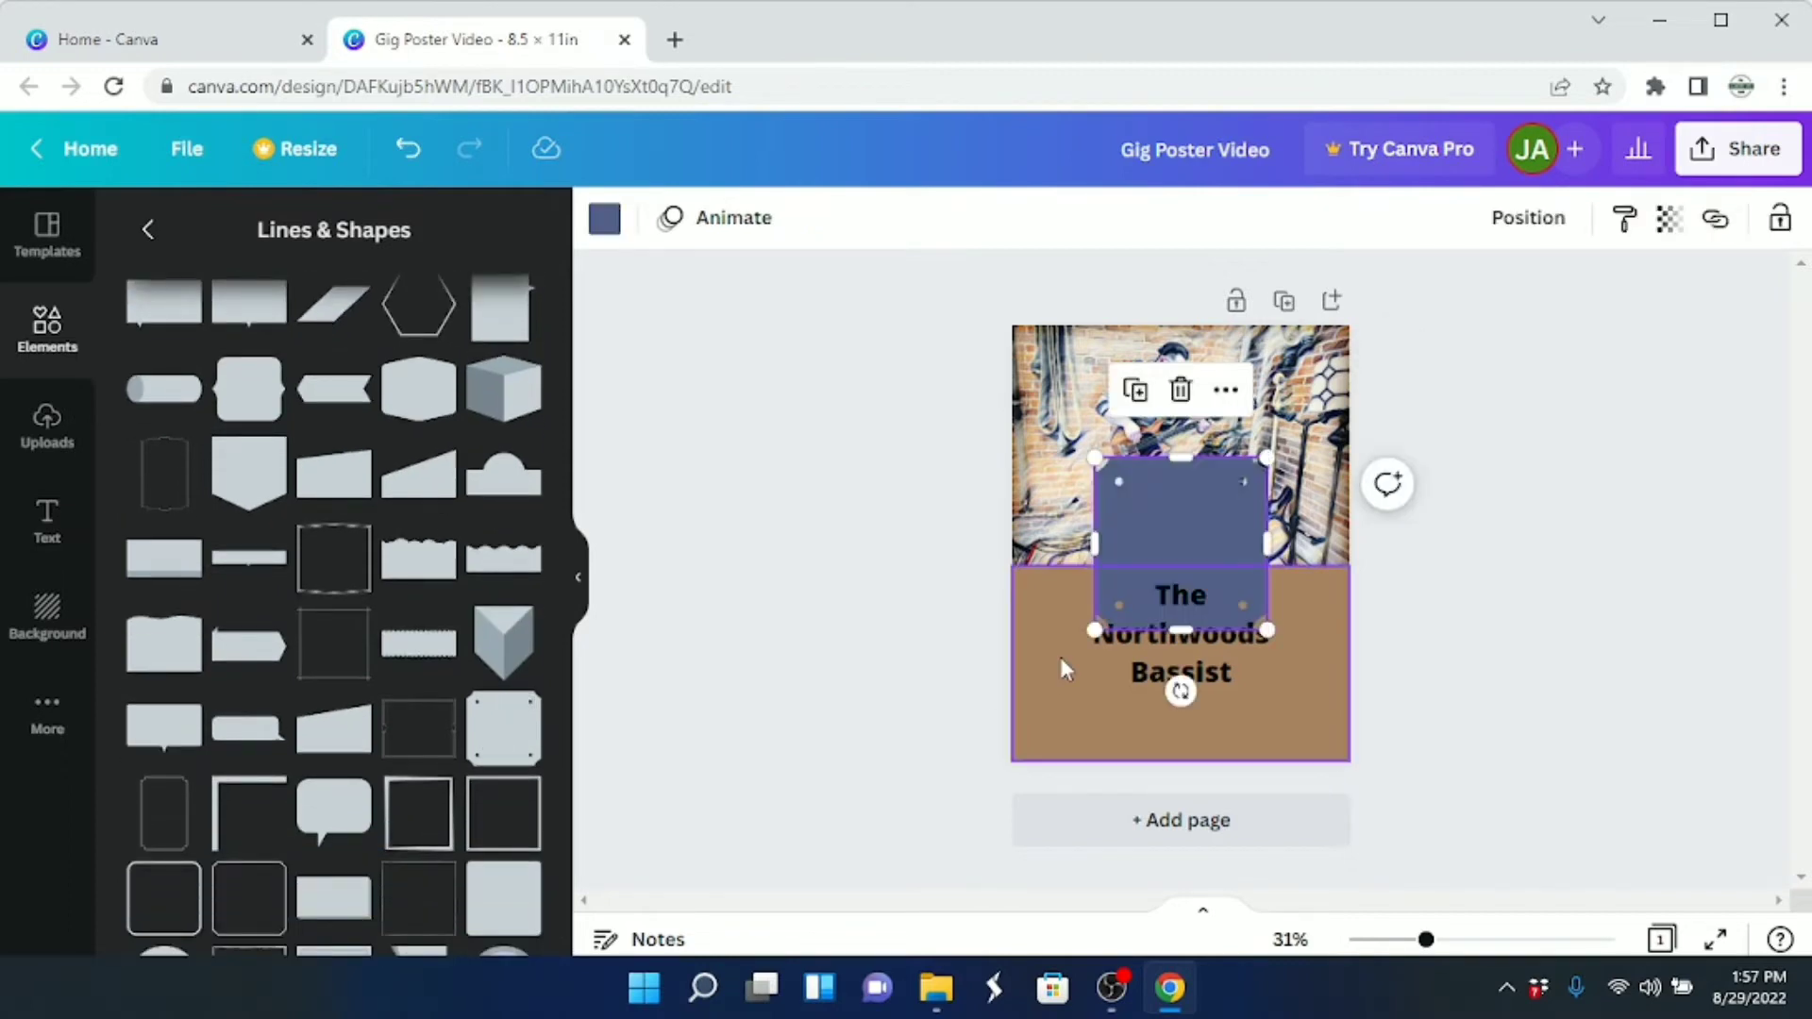
{"action": "left_click_drag", "start_coordinate": [1178, 477], "coordinate": [1104, 740]}
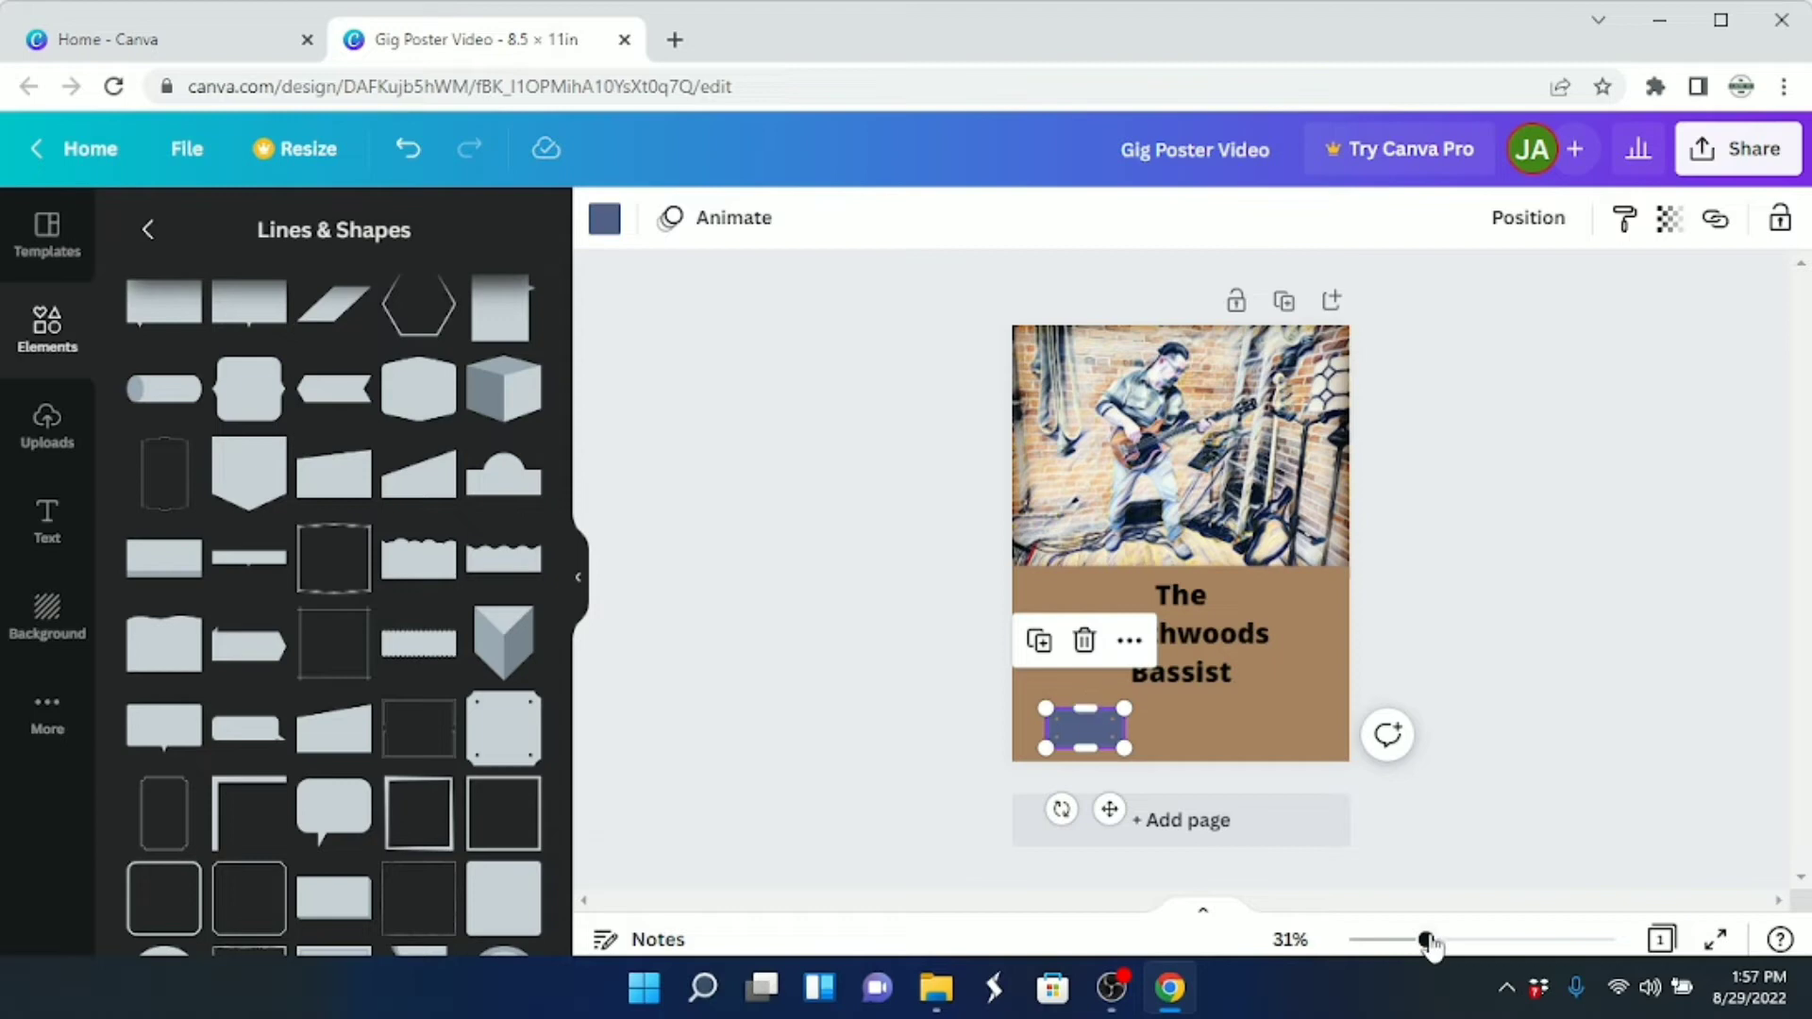
Widen the blue plaque by extending its right edge to just short of the page's center
{"action": "left_click_drag", "start_coordinate": [1427, 942], "coordinate": [1454, 942]}
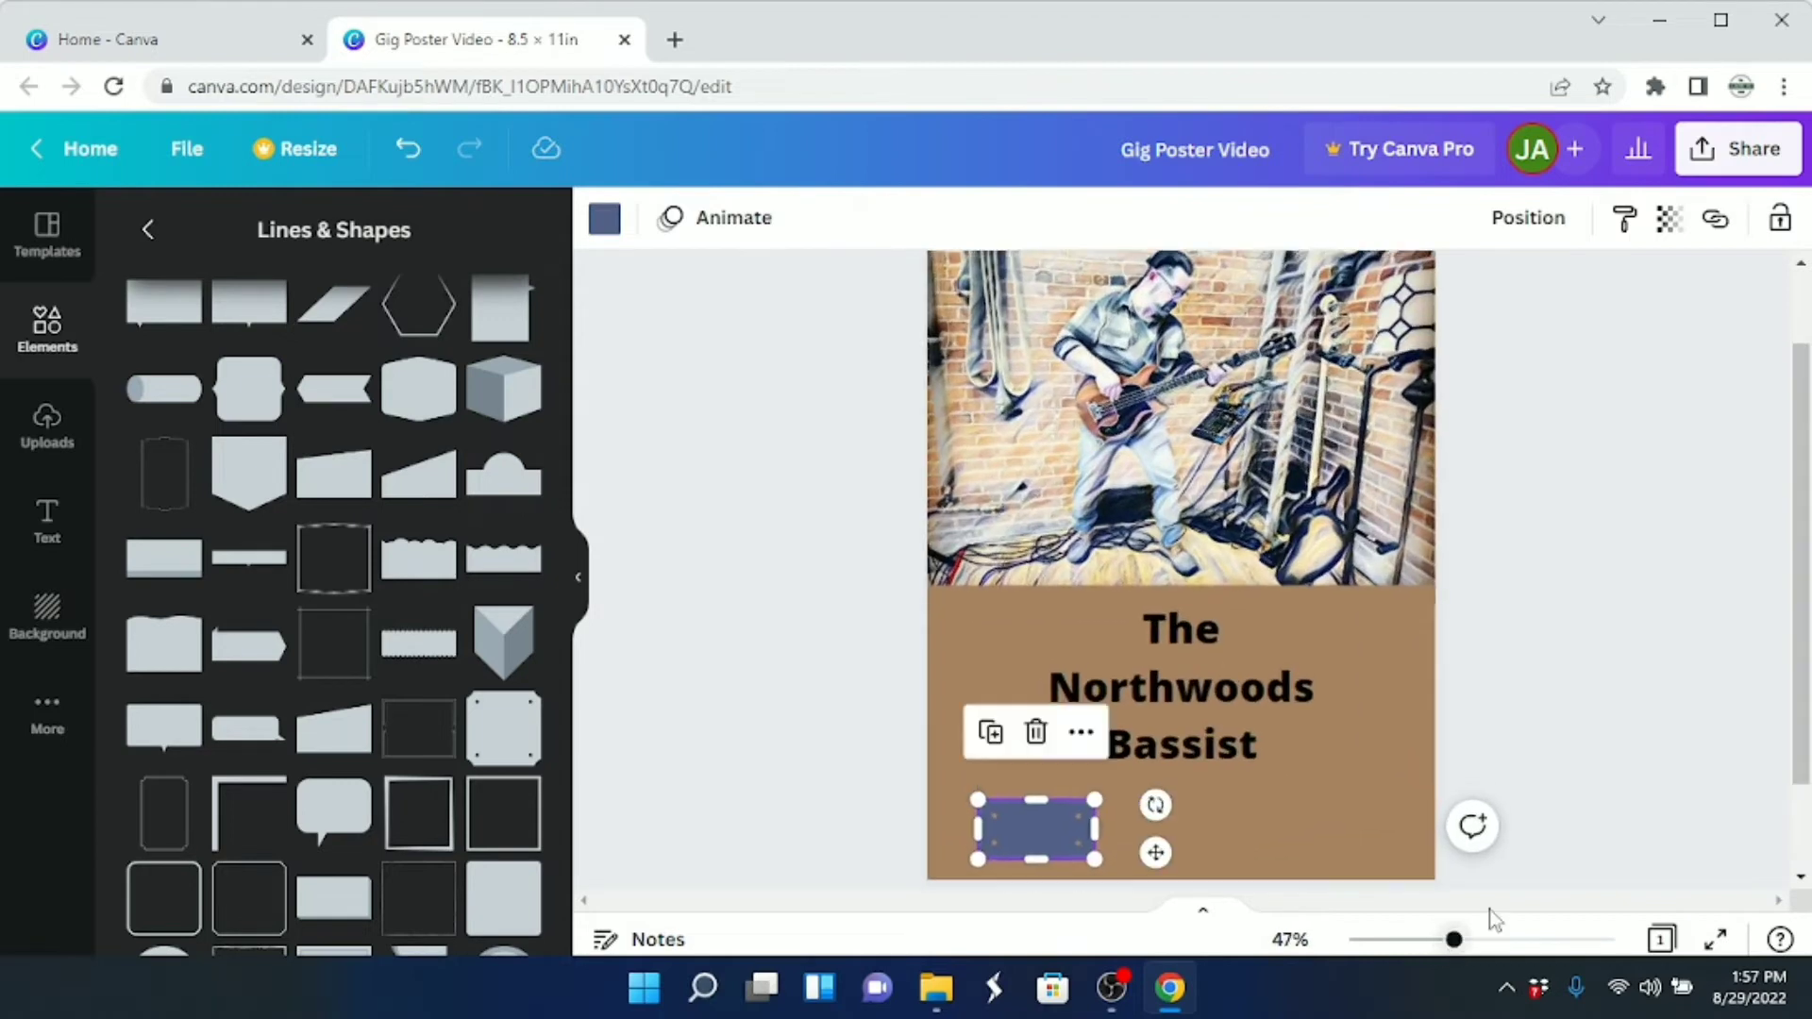
{"action": "left_click_drag", "start_coordinate": [1805, 502], "coordinate": [1806, 539]}
{"action": "left_click", "coordinate": [1076, 761]}
{"action": "left_click", "coordinate": [1066, 793]}
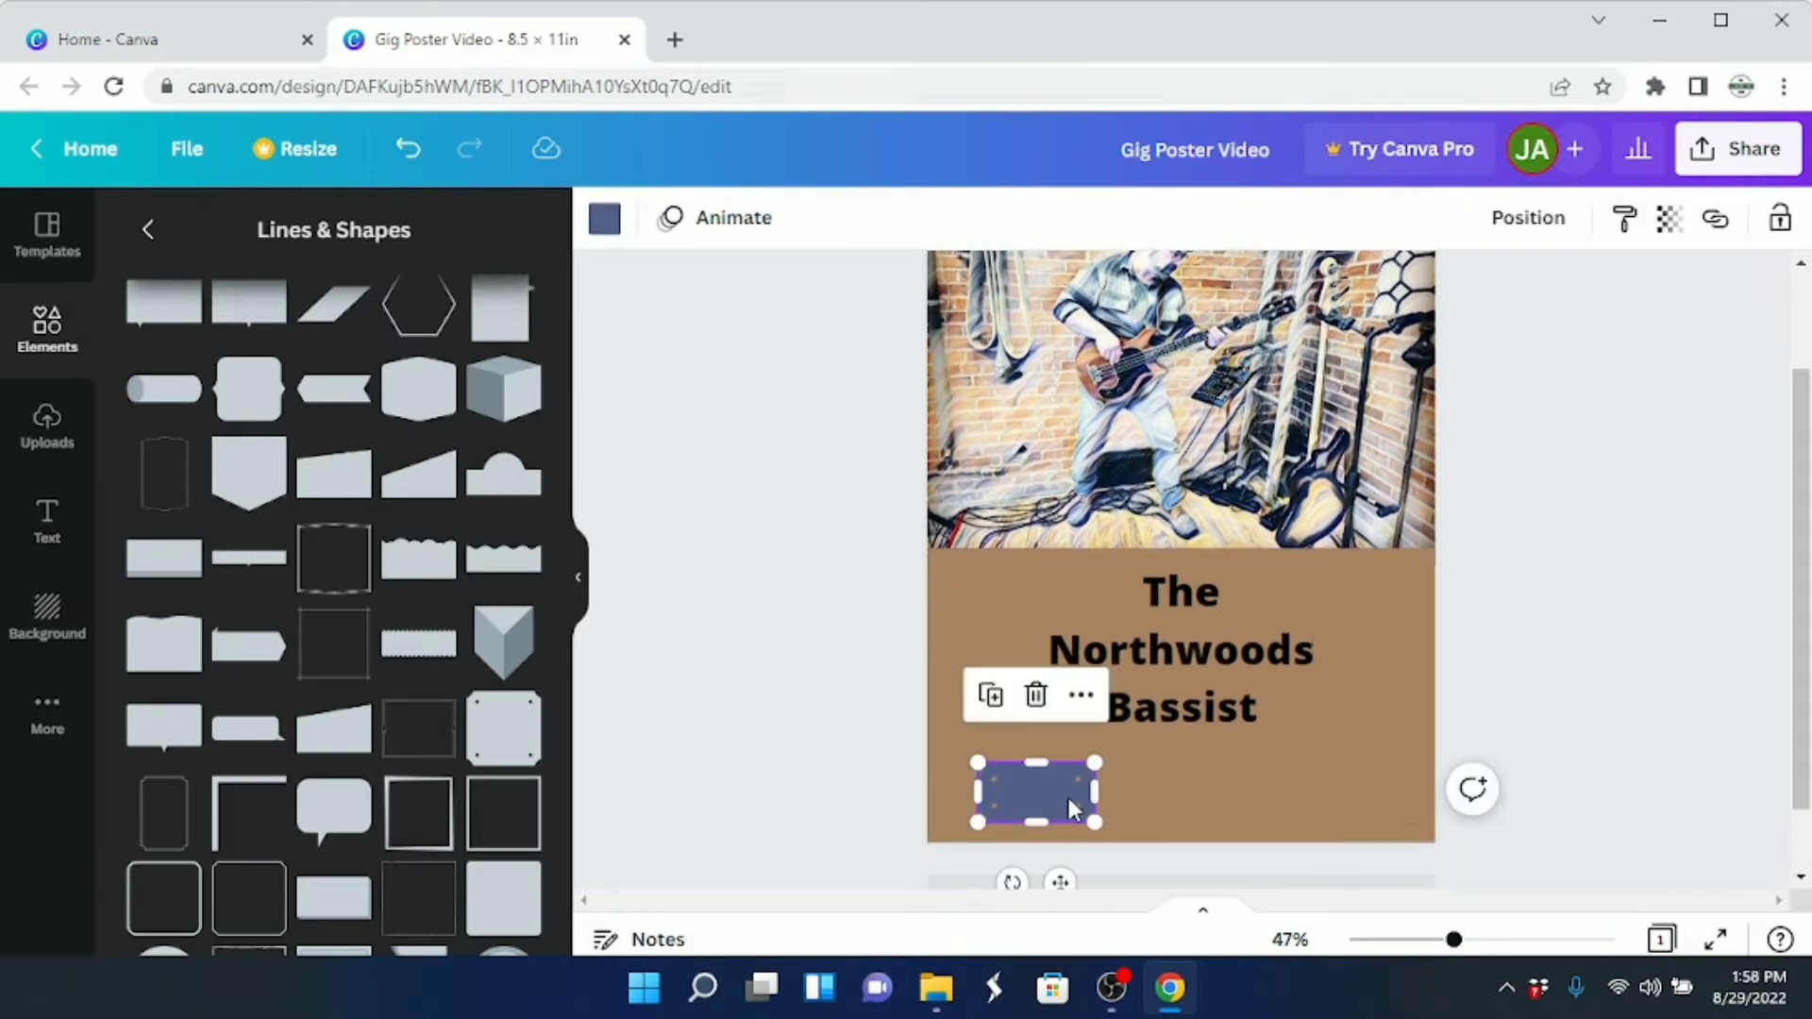
{"action": "left_click_drag", "start_coordinate": [1094, 792], "coordinate": [1157, 789]}
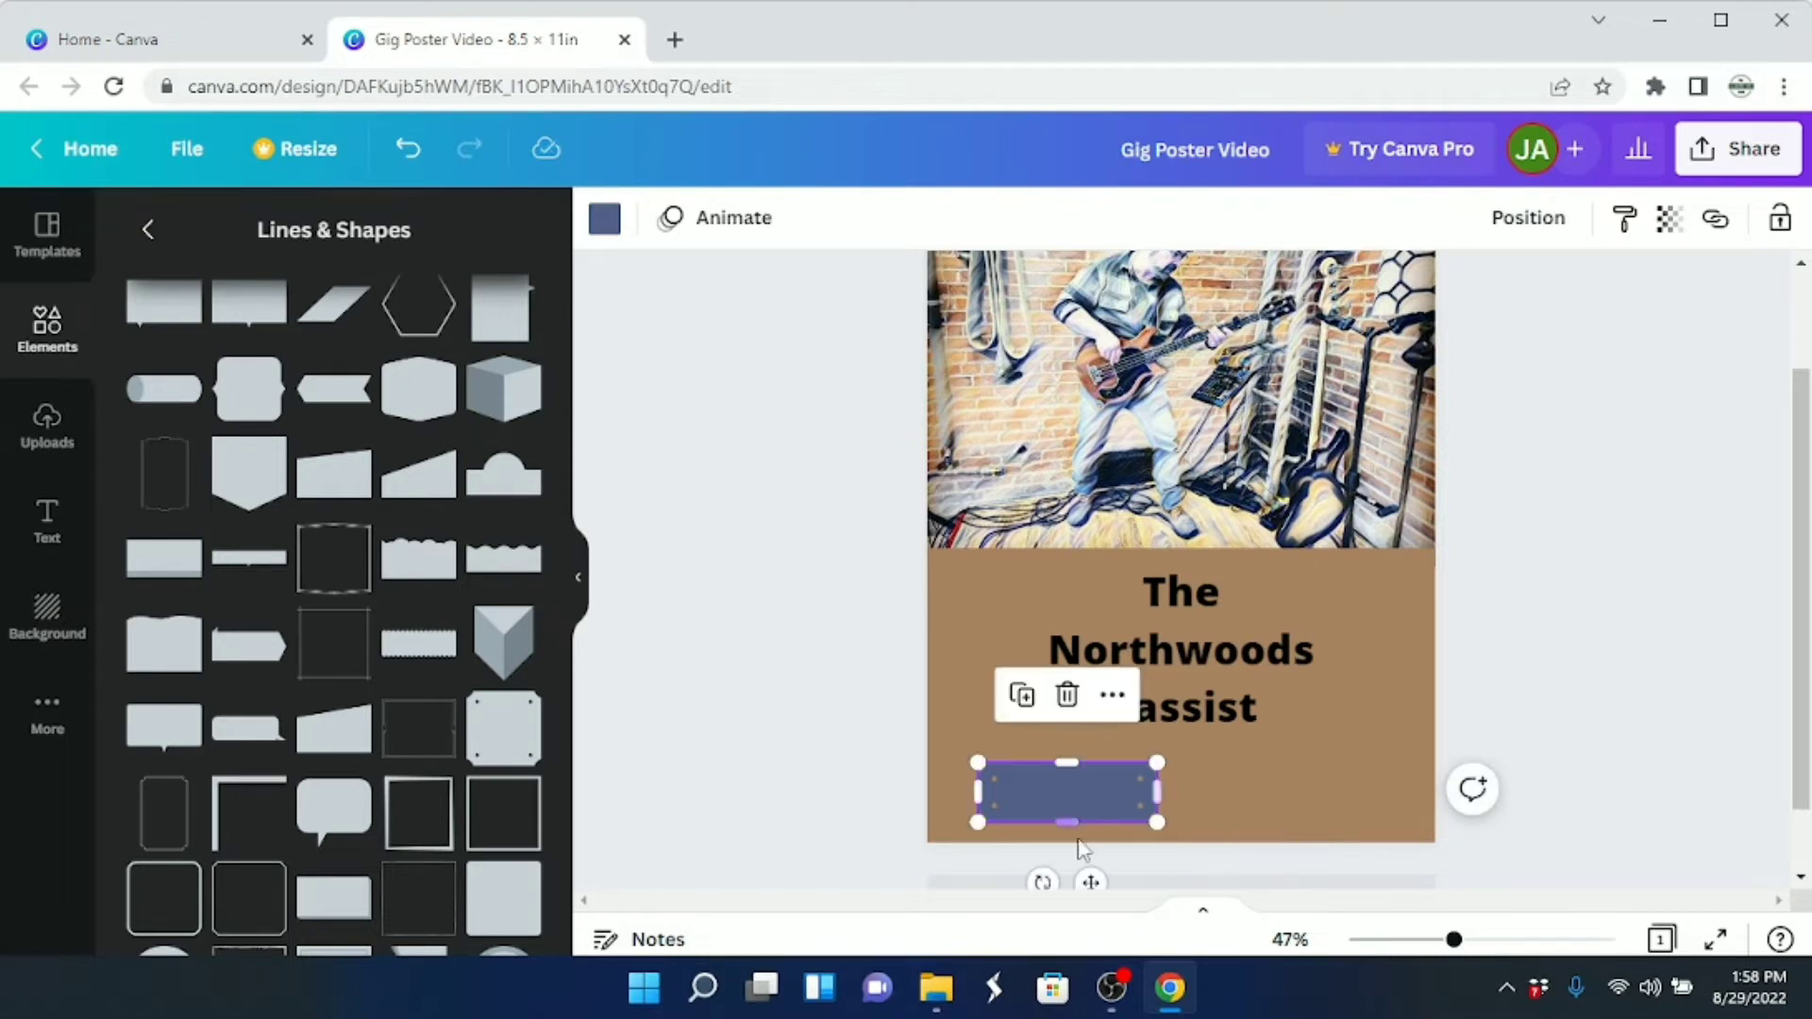
Duplicate the blue plaque and place the copy level with it on the right half of the brown block
{"action": "left_click", "coordinate": [1021, 696]}
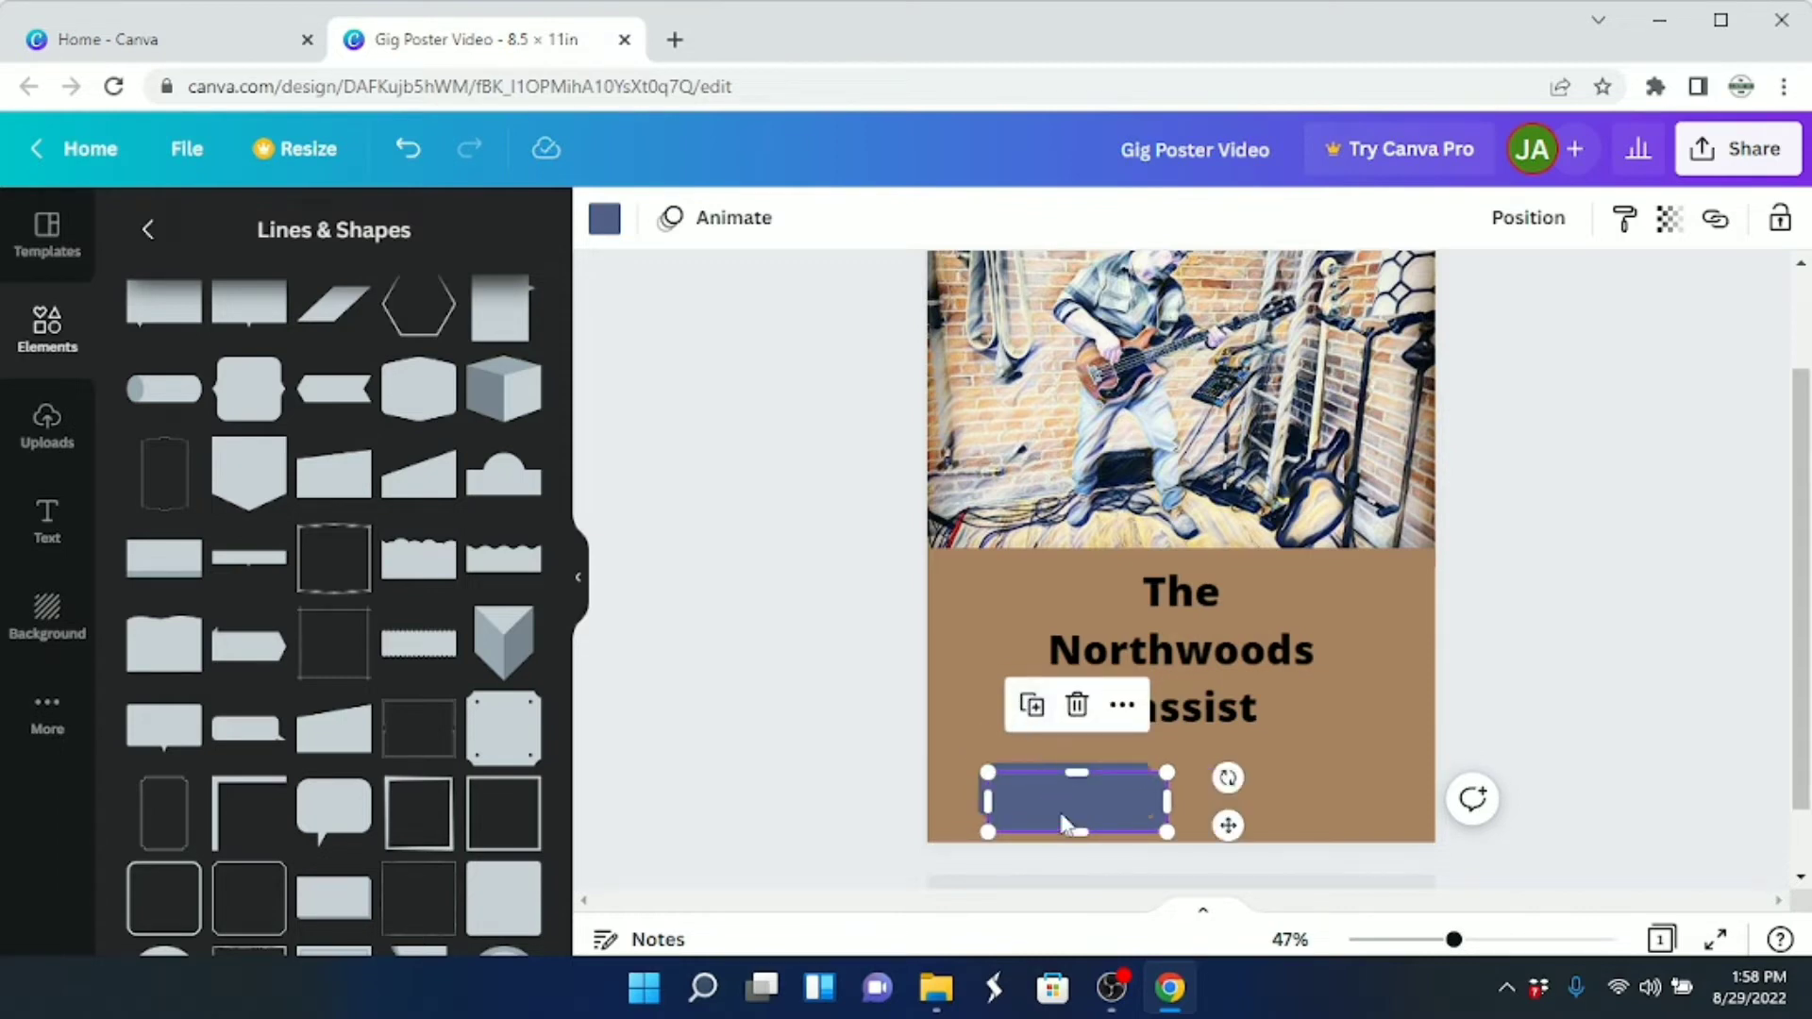
{"action": "left_click_drag", "start_coordinate": [1116, 799], "coordinate": [1278, 790]}
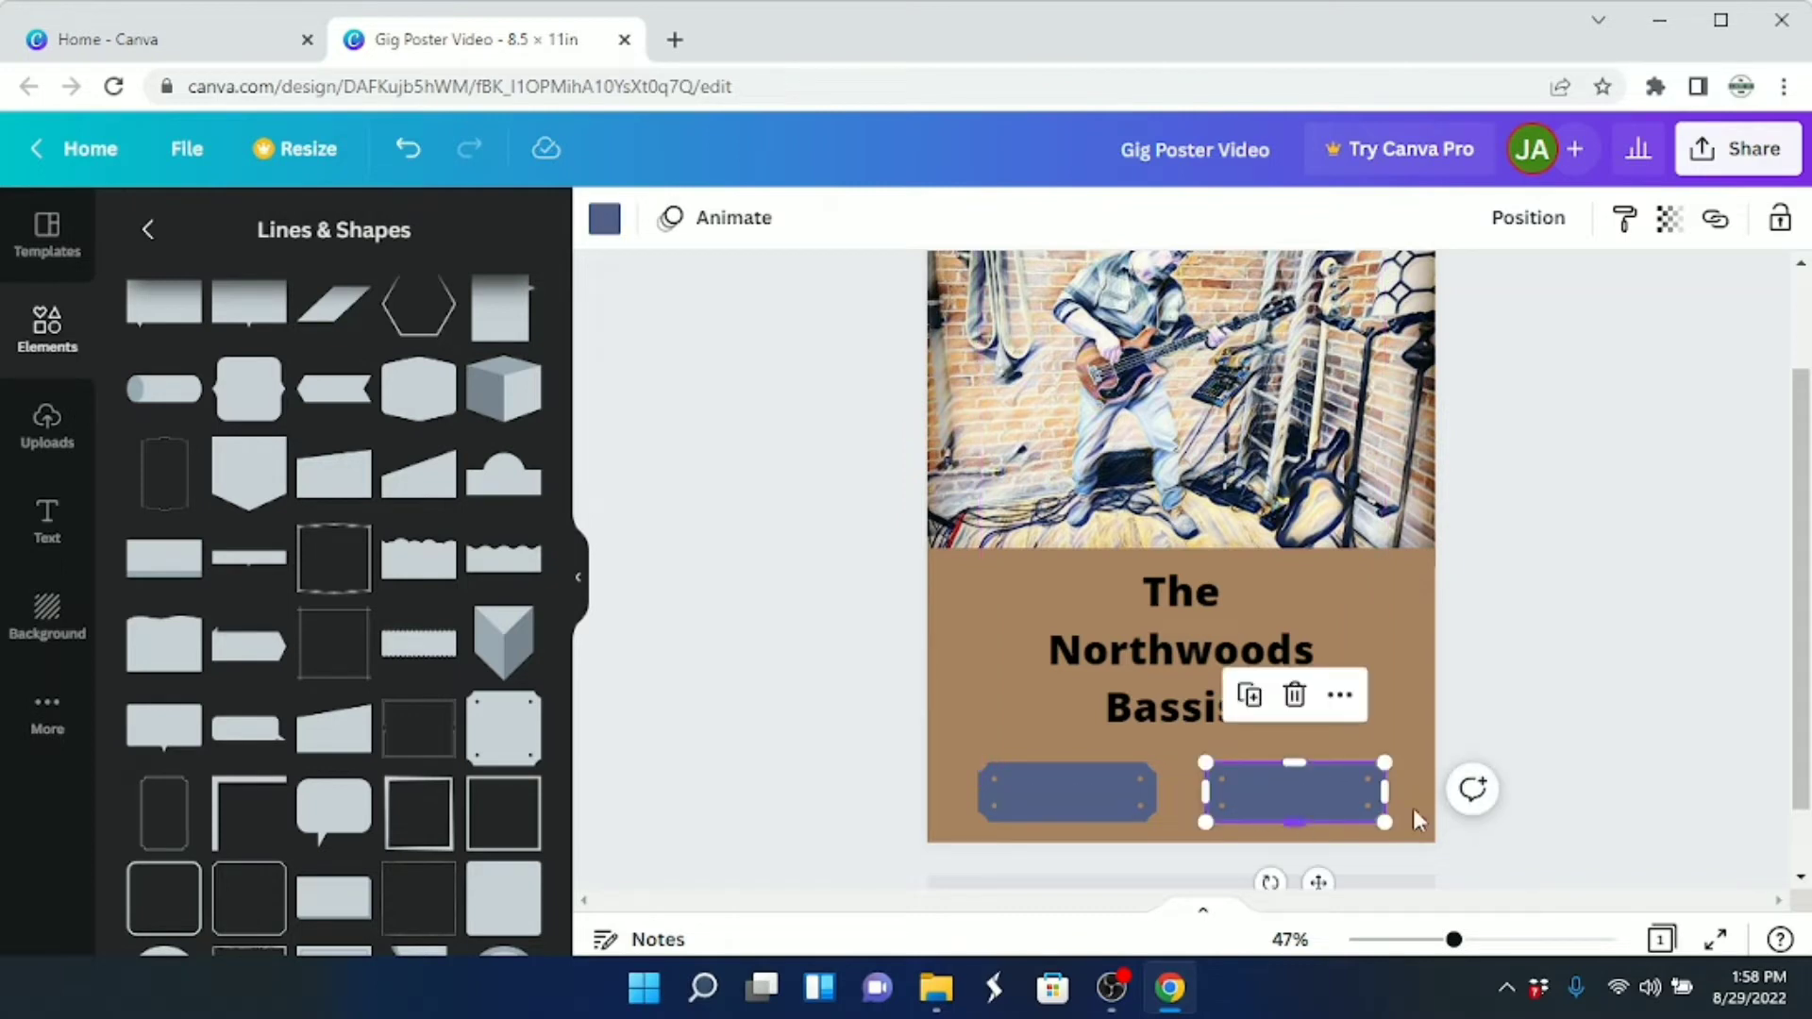
{"action": "left_click", "coordinate": [1634, 677]}
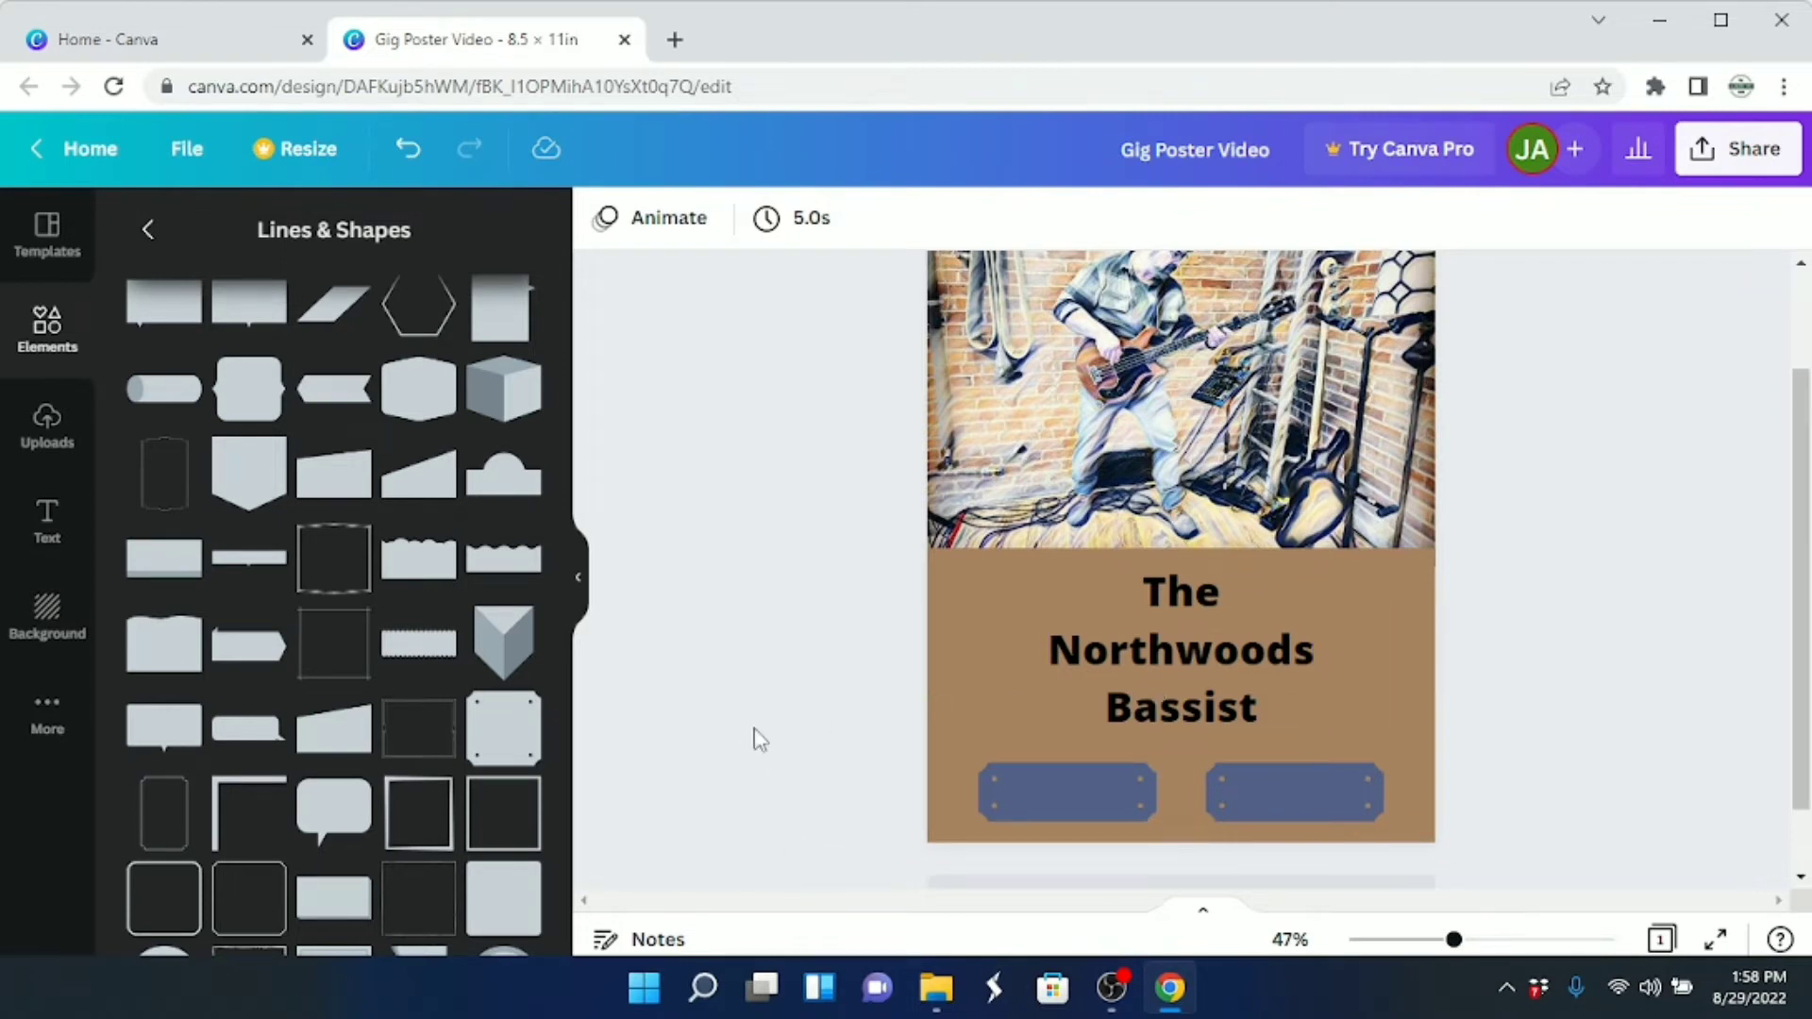
Recolor both blue plaques with the light gray swatch from the photo colors, applying the change to all matching elements
{"action": "left_click", "coordinate": [1036, 799]}
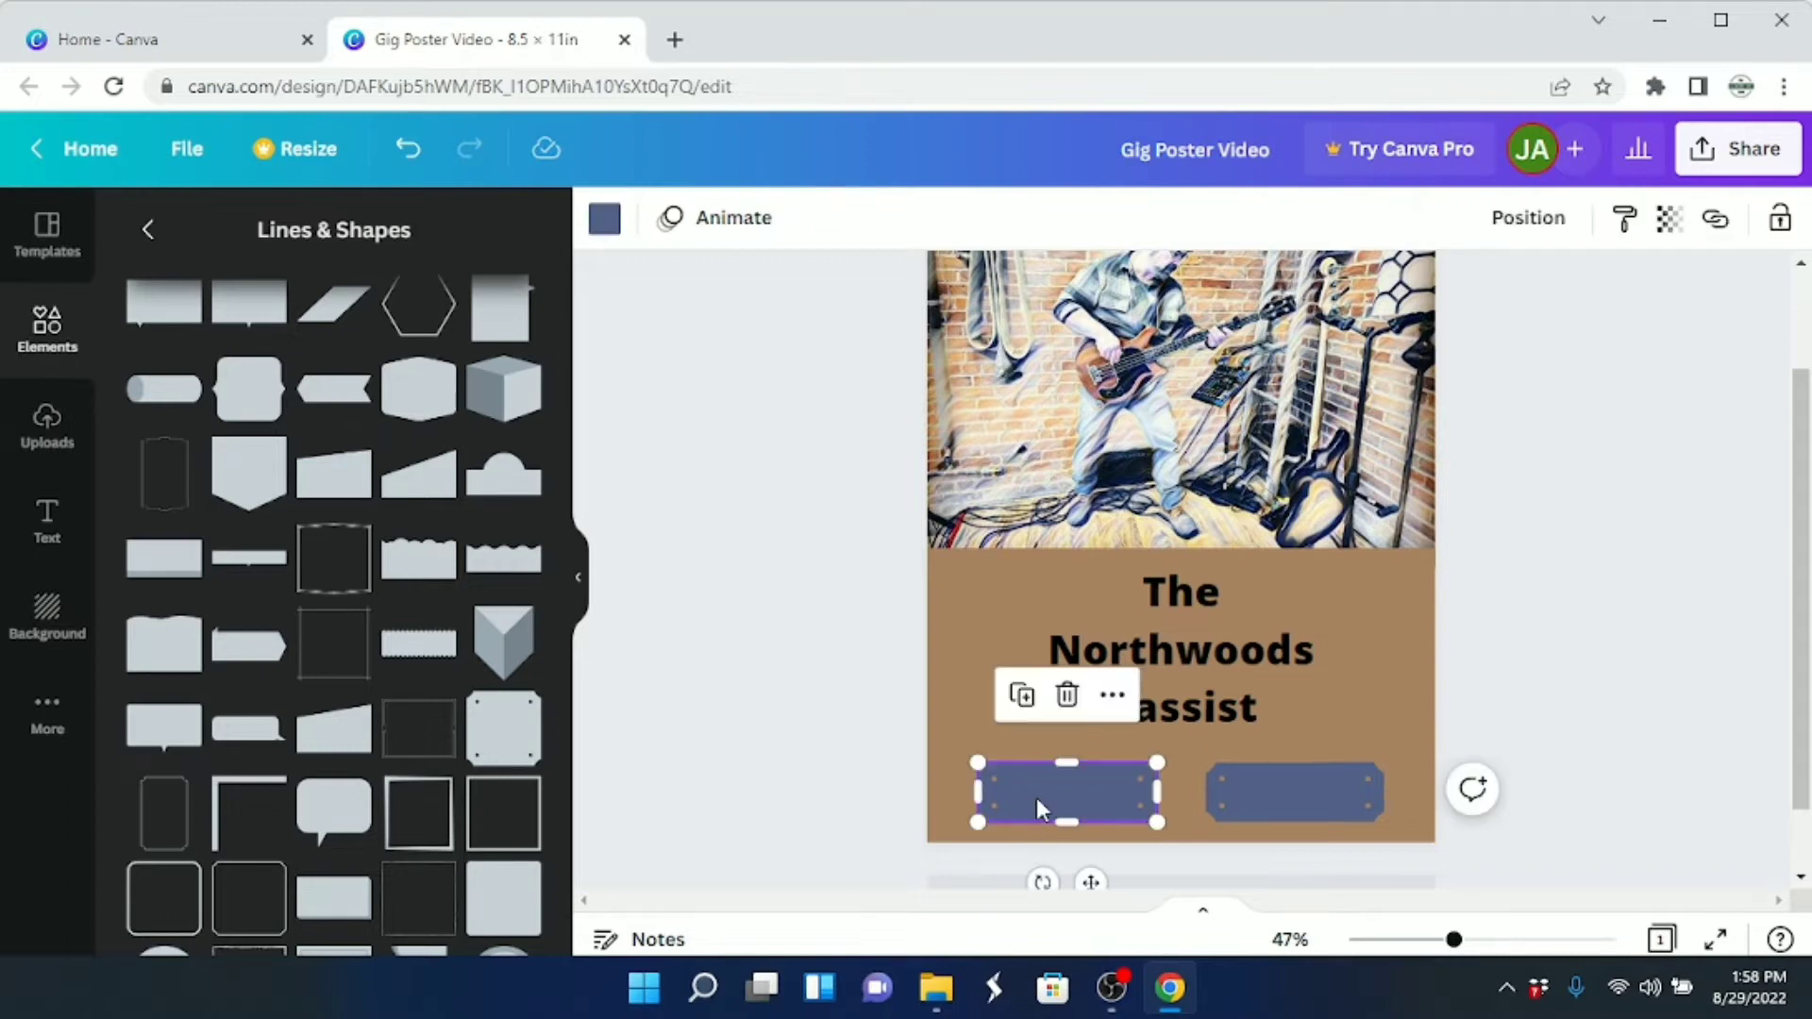
{"action": "left_click", "coordinate": [605, 222]}
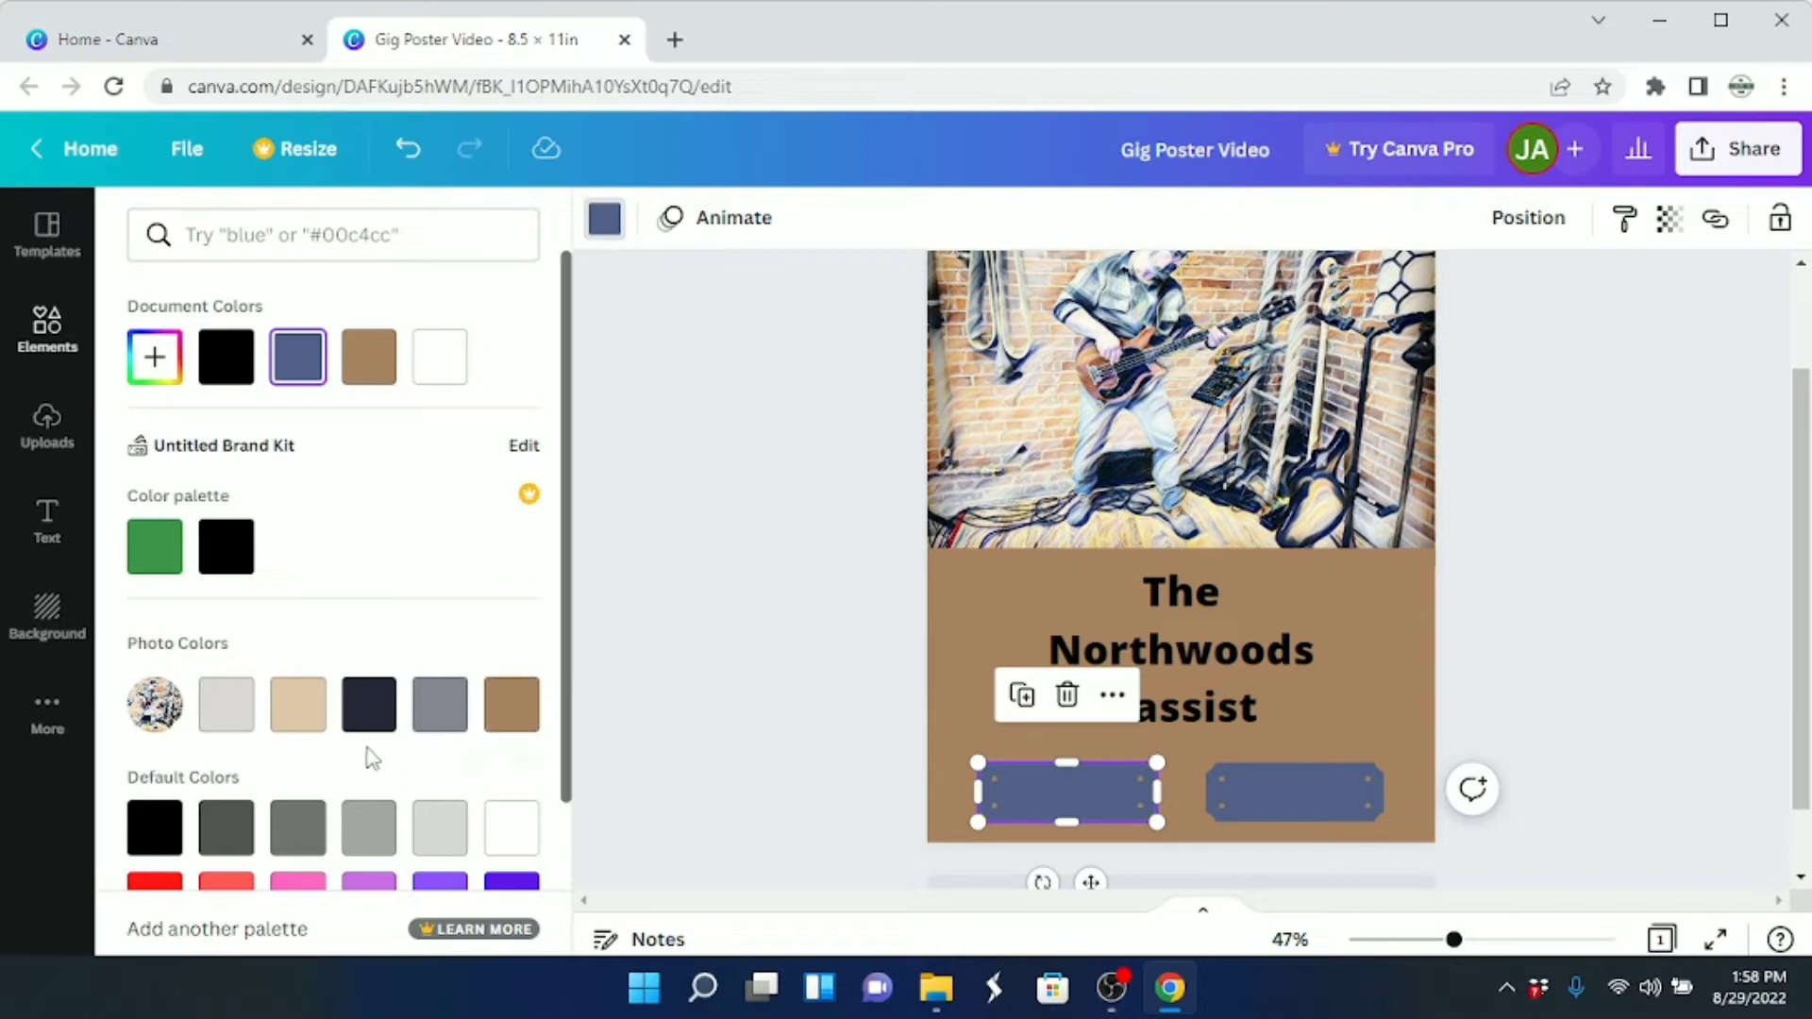
{"action": "left_click", "coordinate": [229, 713]}
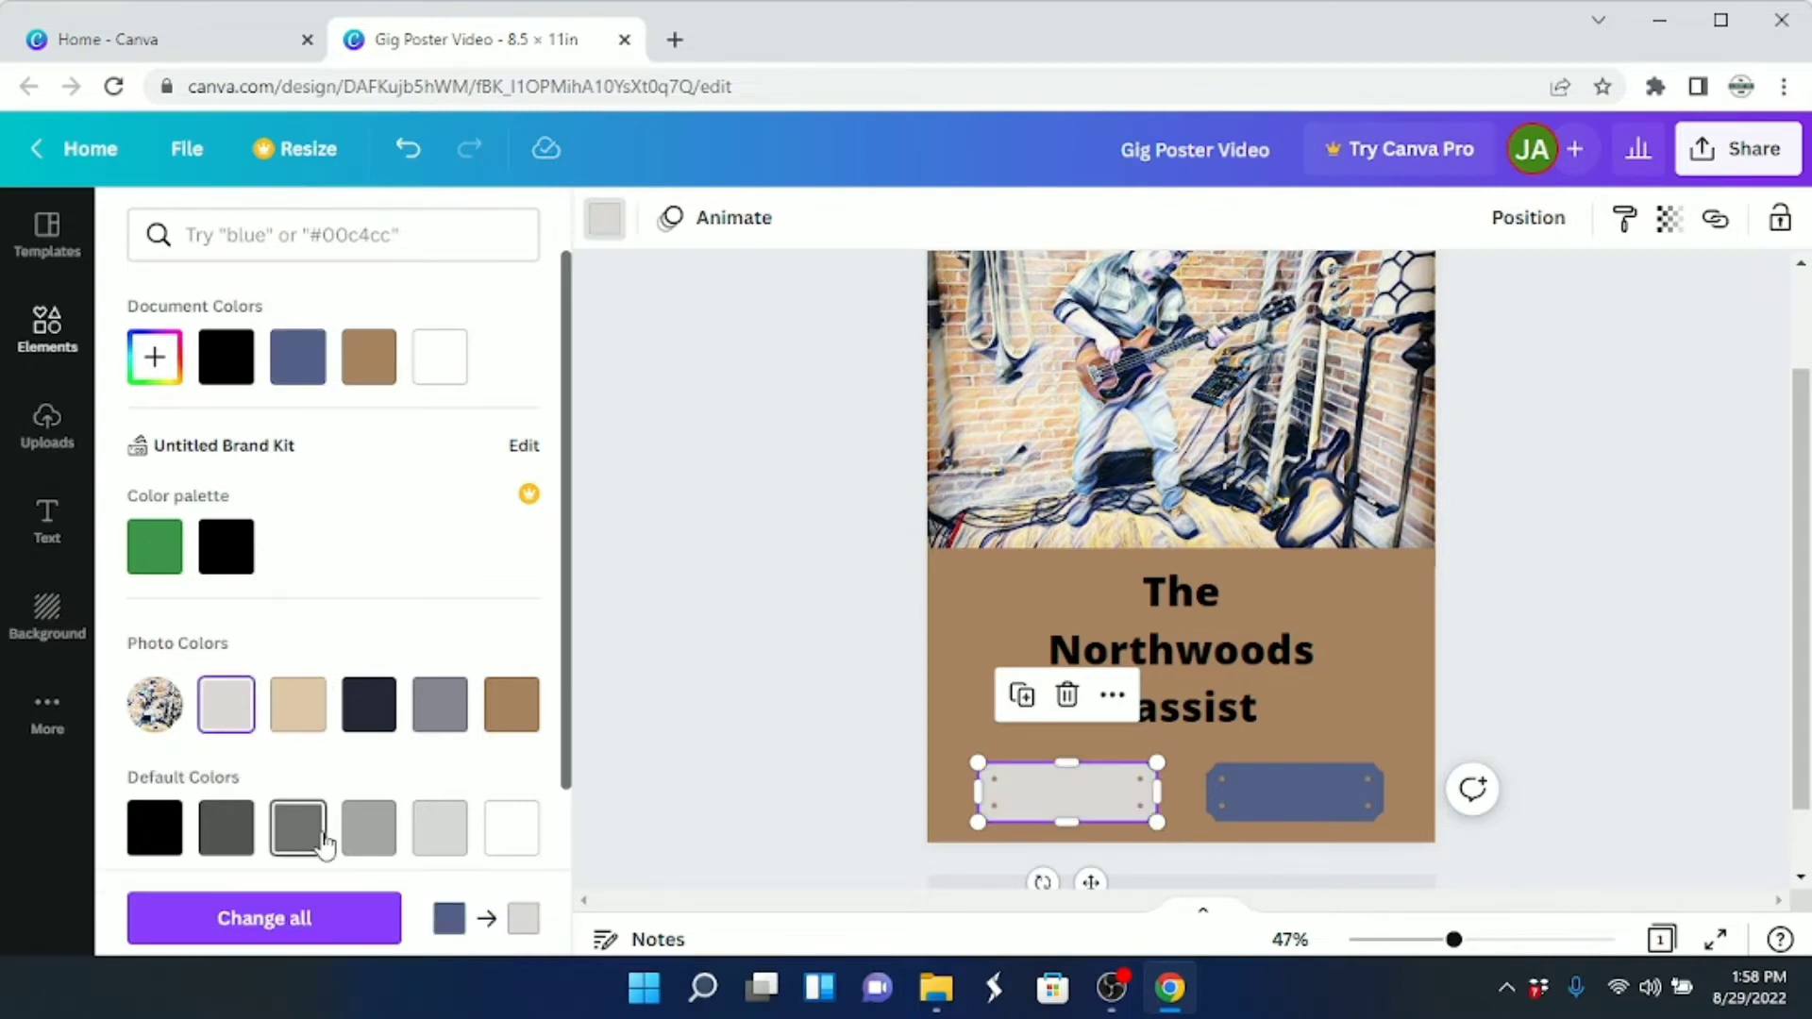
{"action": "left_click", "coordinate": [291, 930]}
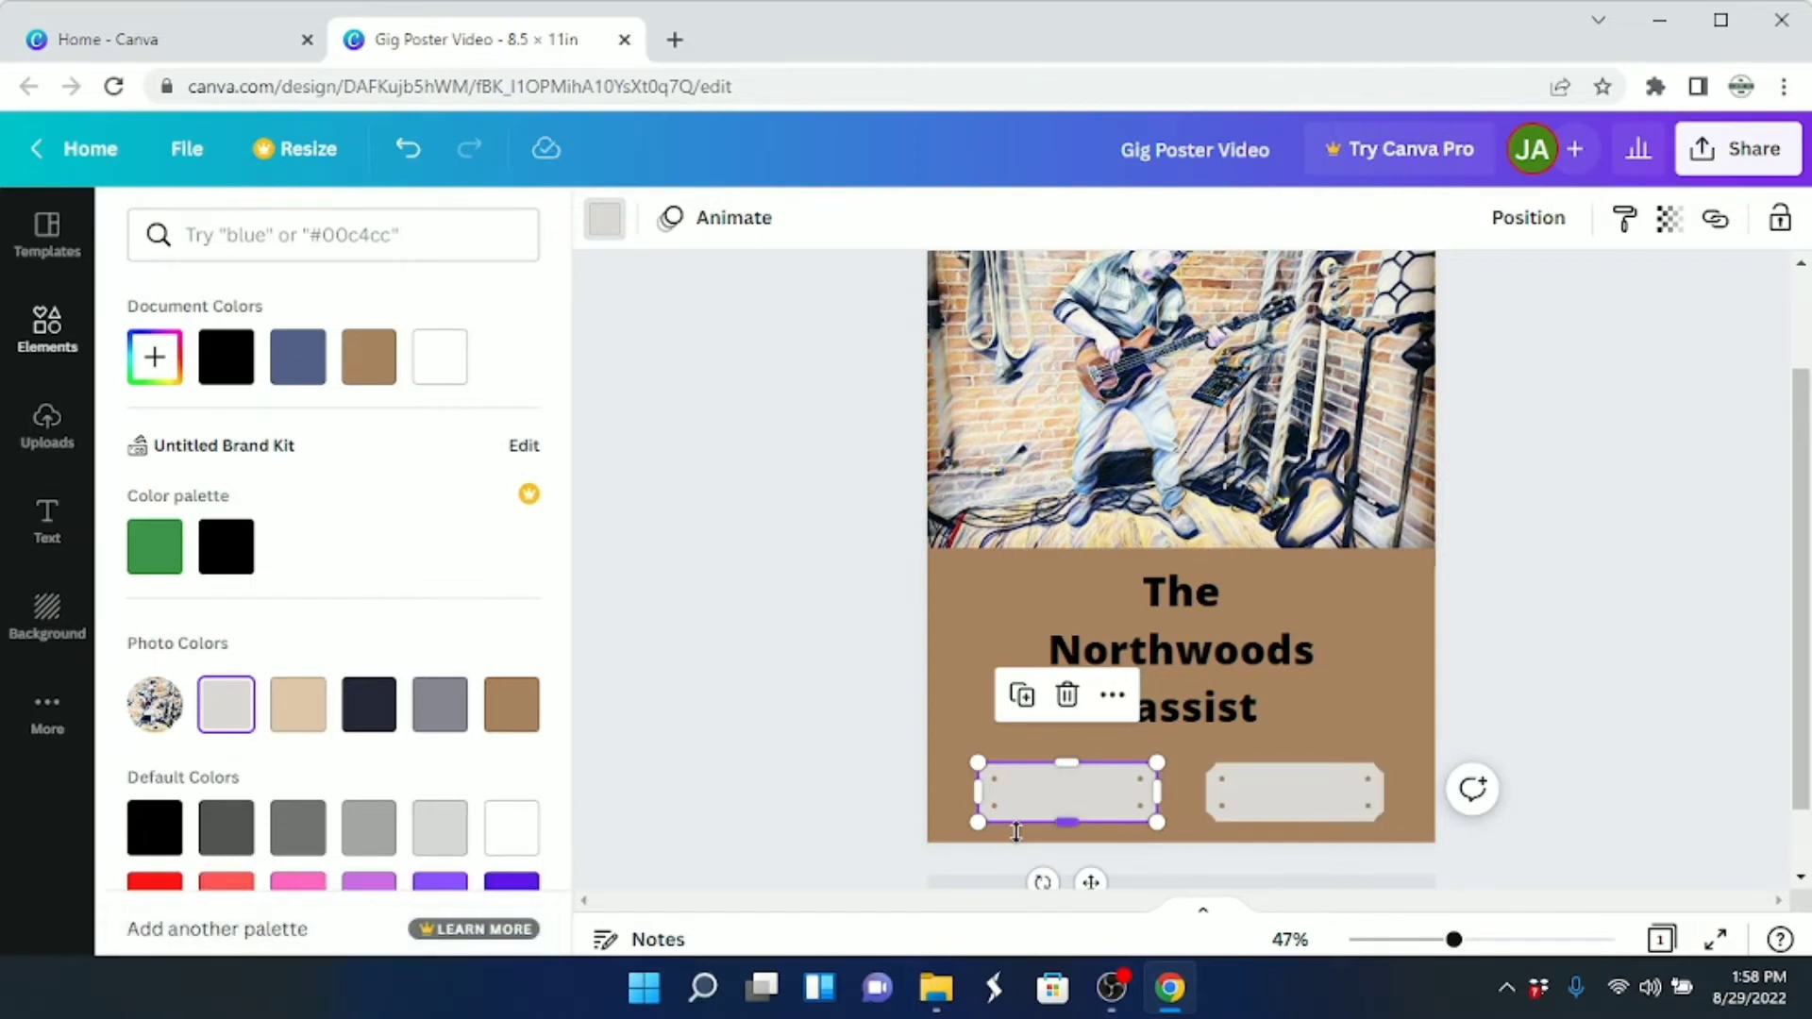
{"action": "left_click", "coordinate": [1639, 640]}
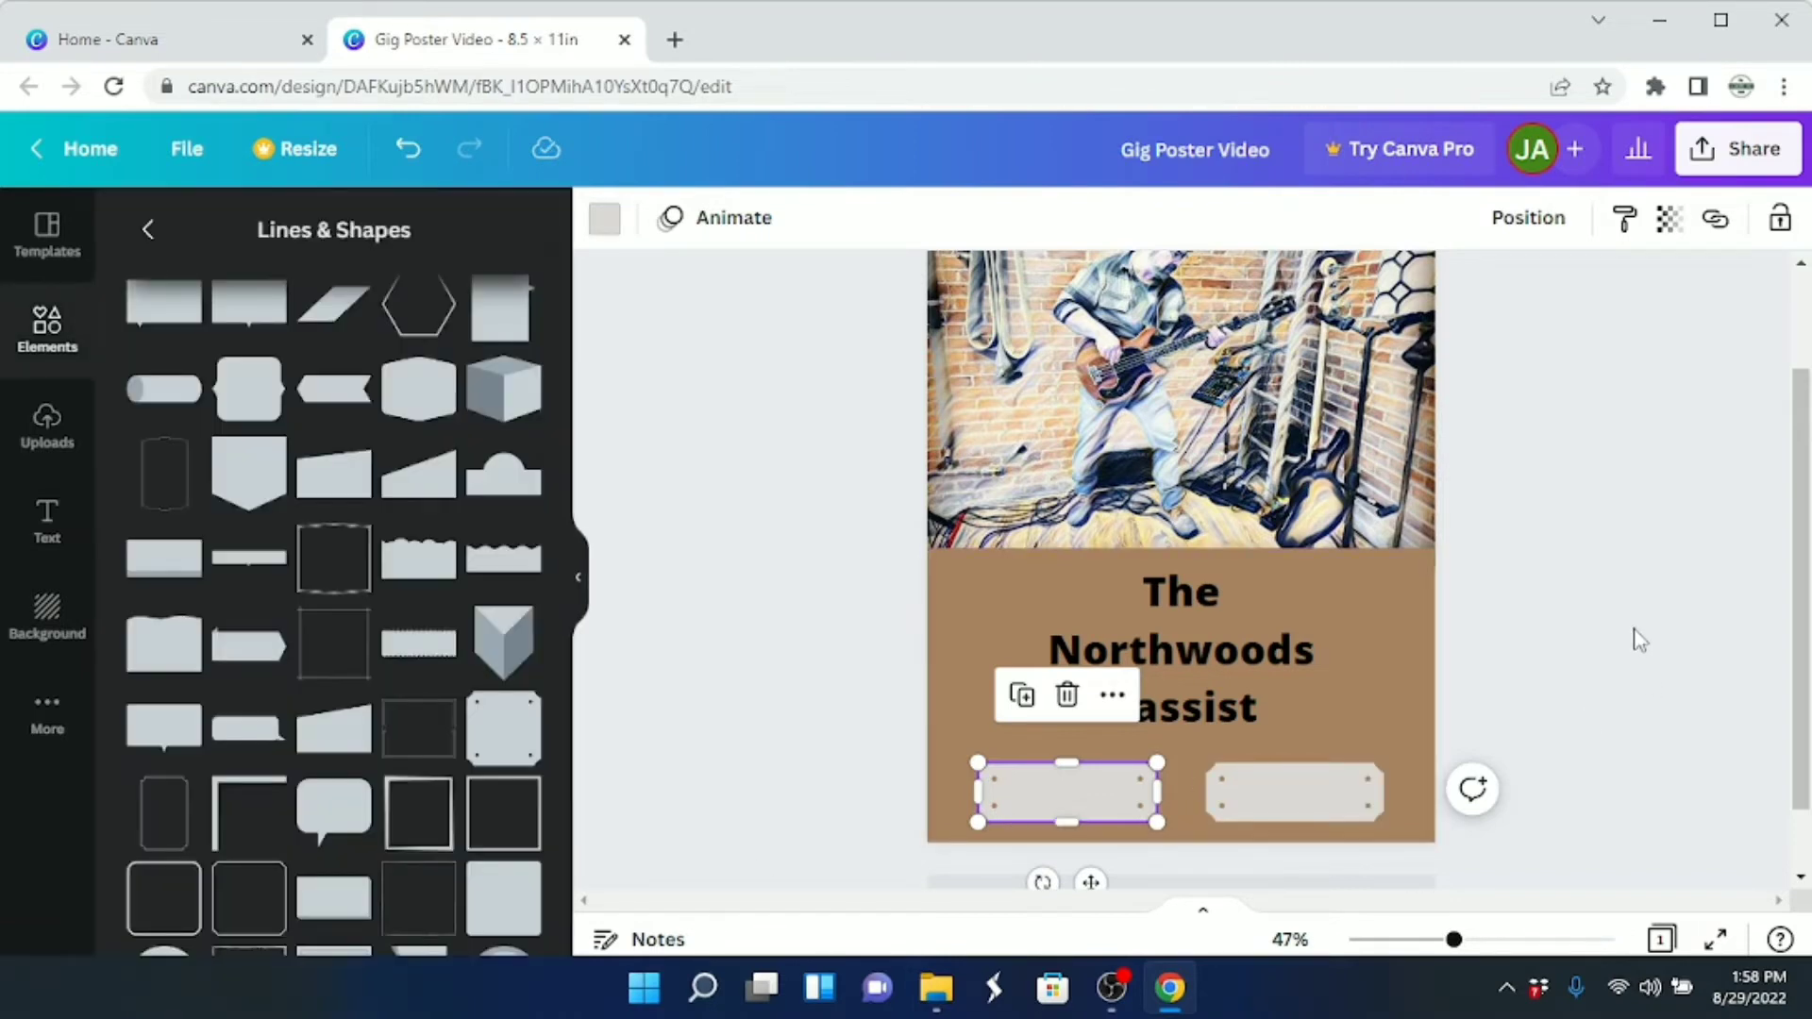
{"action": "left_click", "coordinate": [1639, 640]}
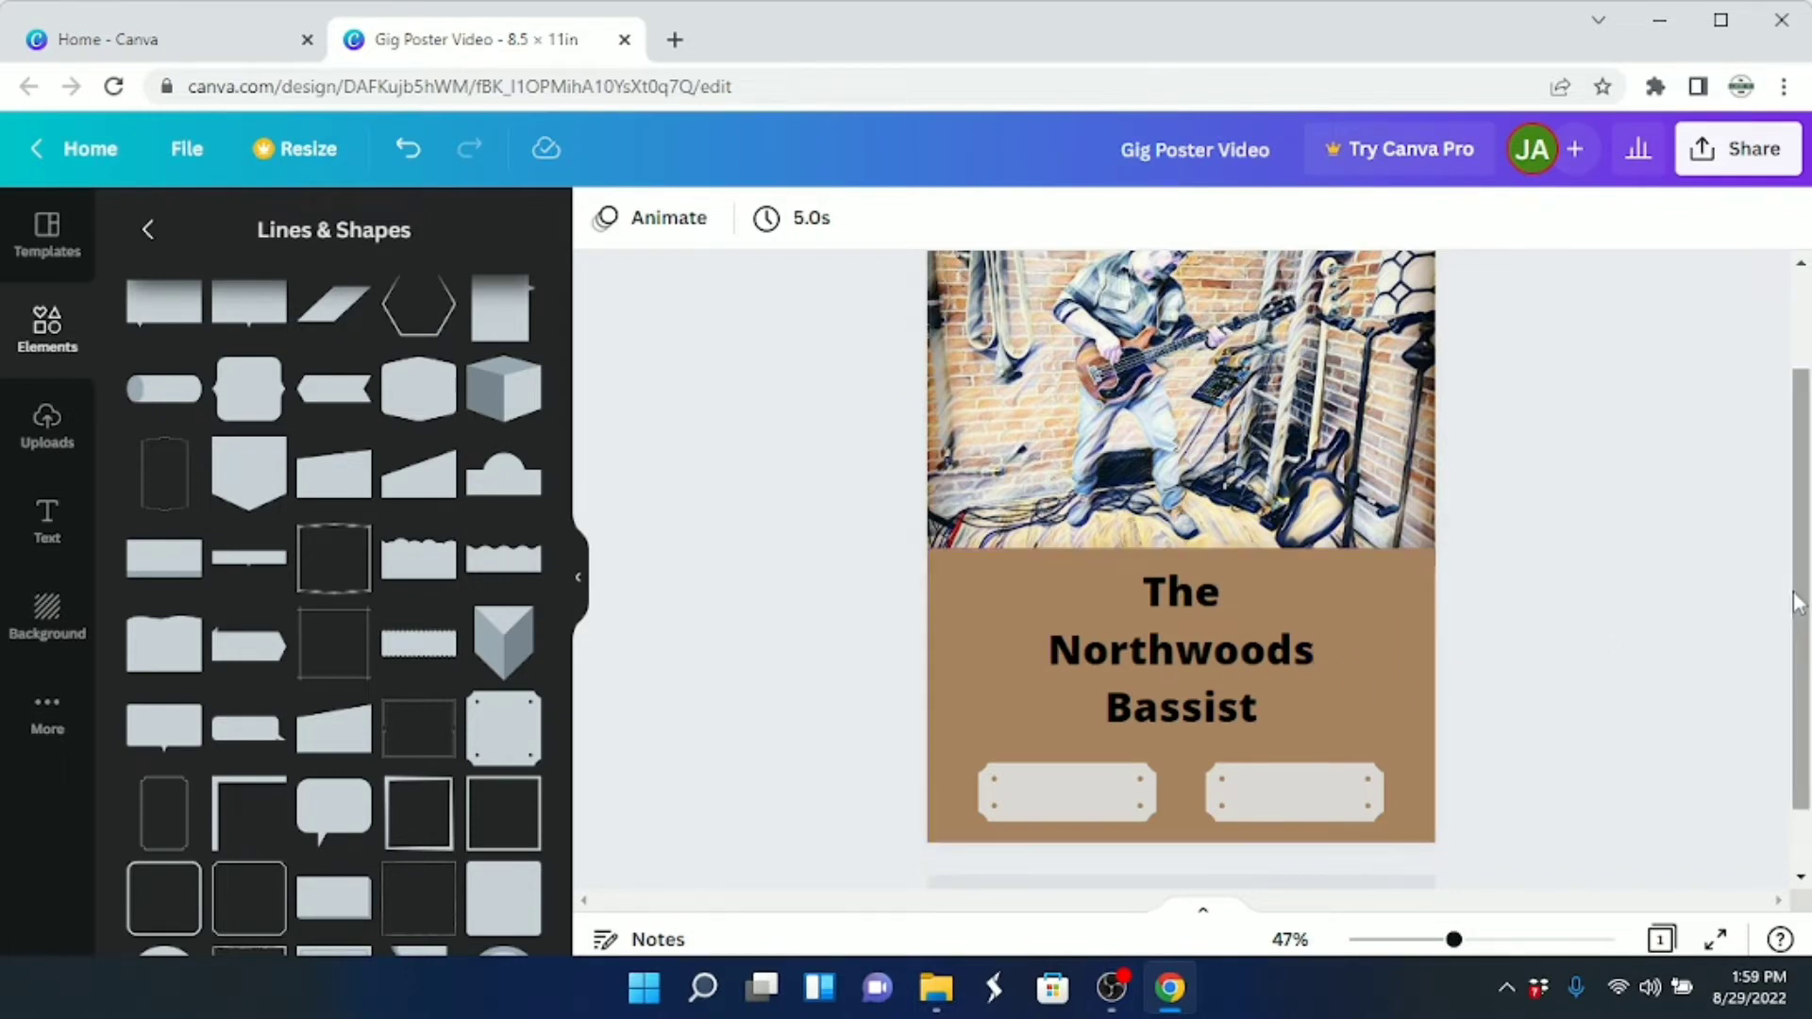
Add a square shape, widen it into a long rectangle, and rotate it about 45° counterclockwise across the photo
{"action": "left_click_drag", "start_coordinate": [1797, 615], "coordinate": [1802, 548]}
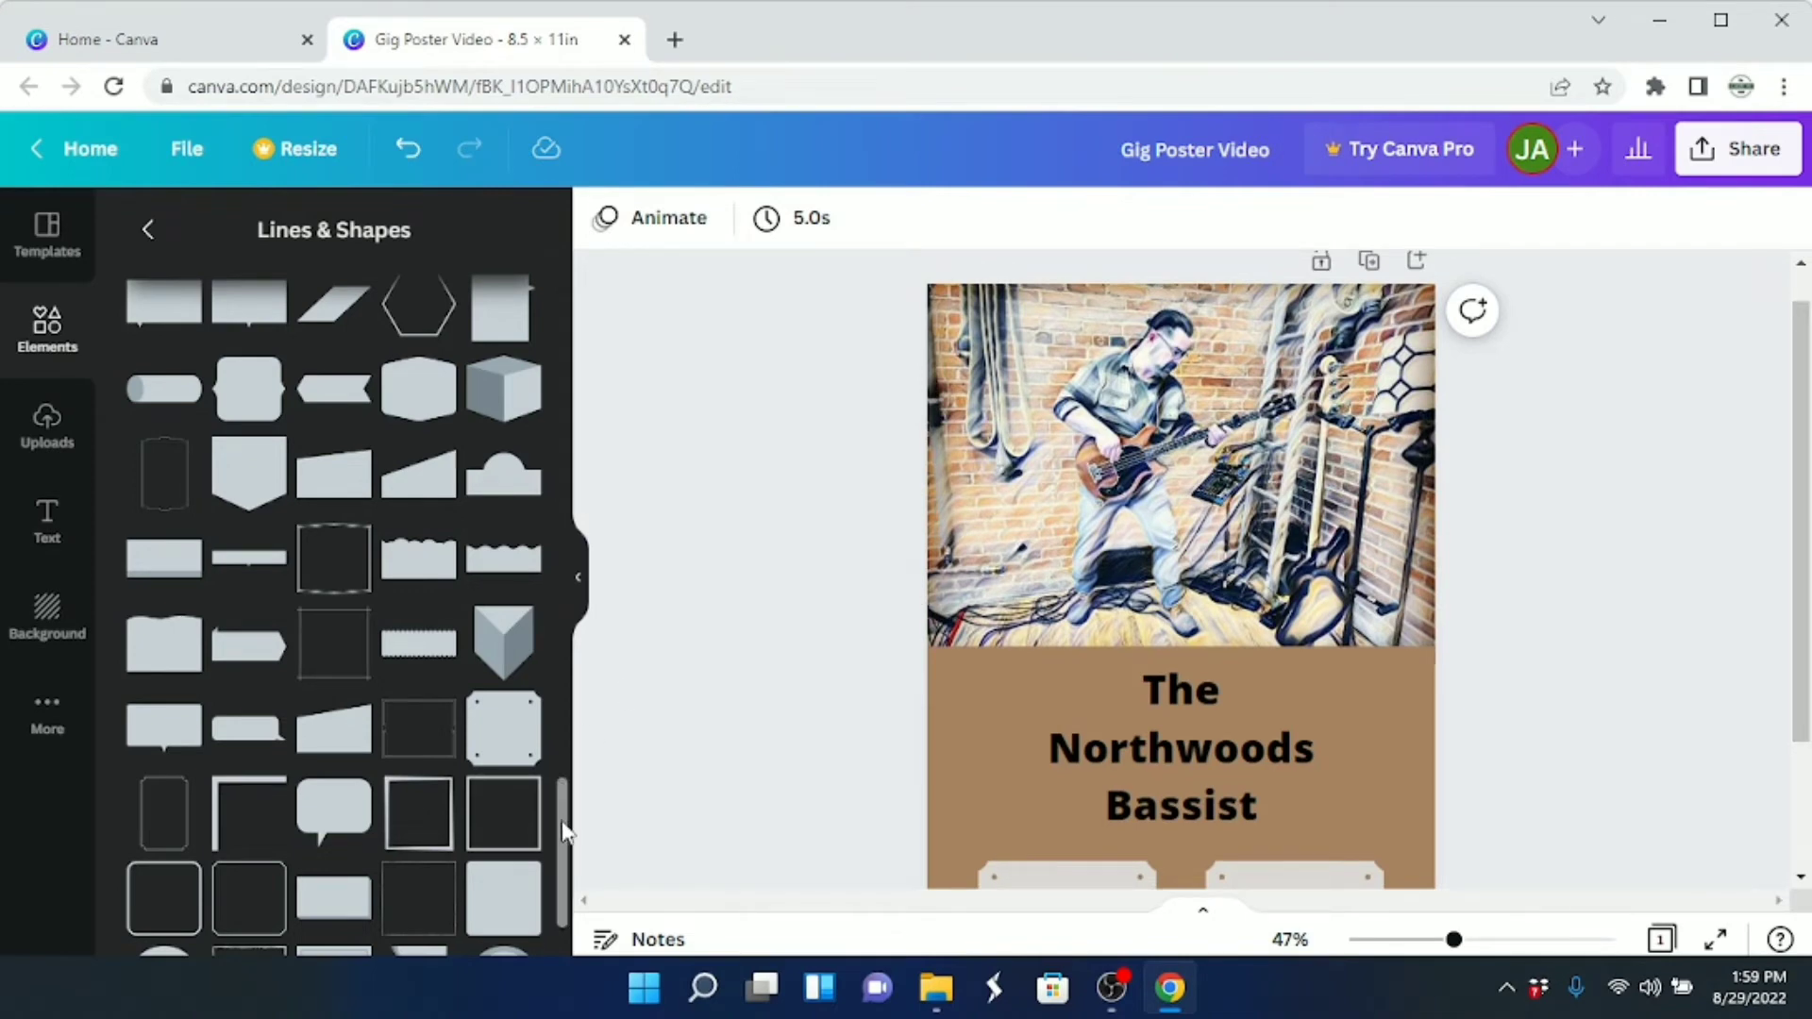
{"action": "left_click_drag", "start_coordinate": [563, 831], "coordinate": [572, 407]}
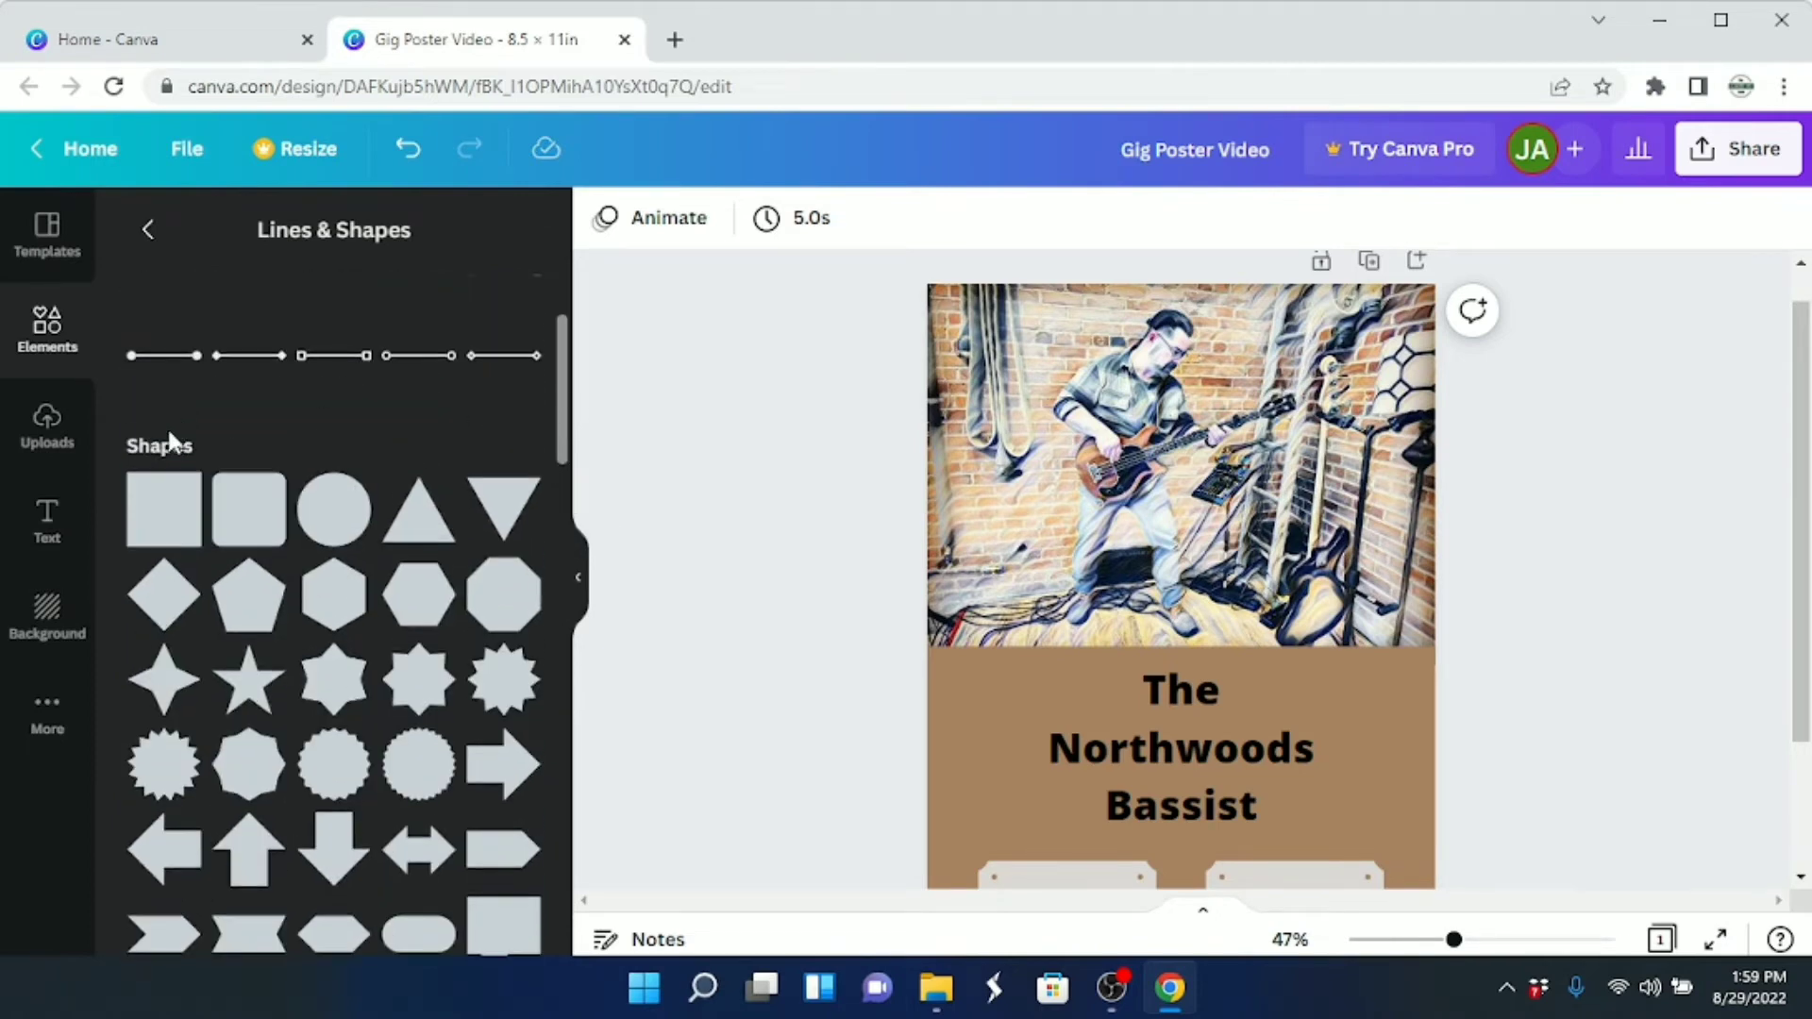
{"action": "left_click", "coordinate": [172, 526]}
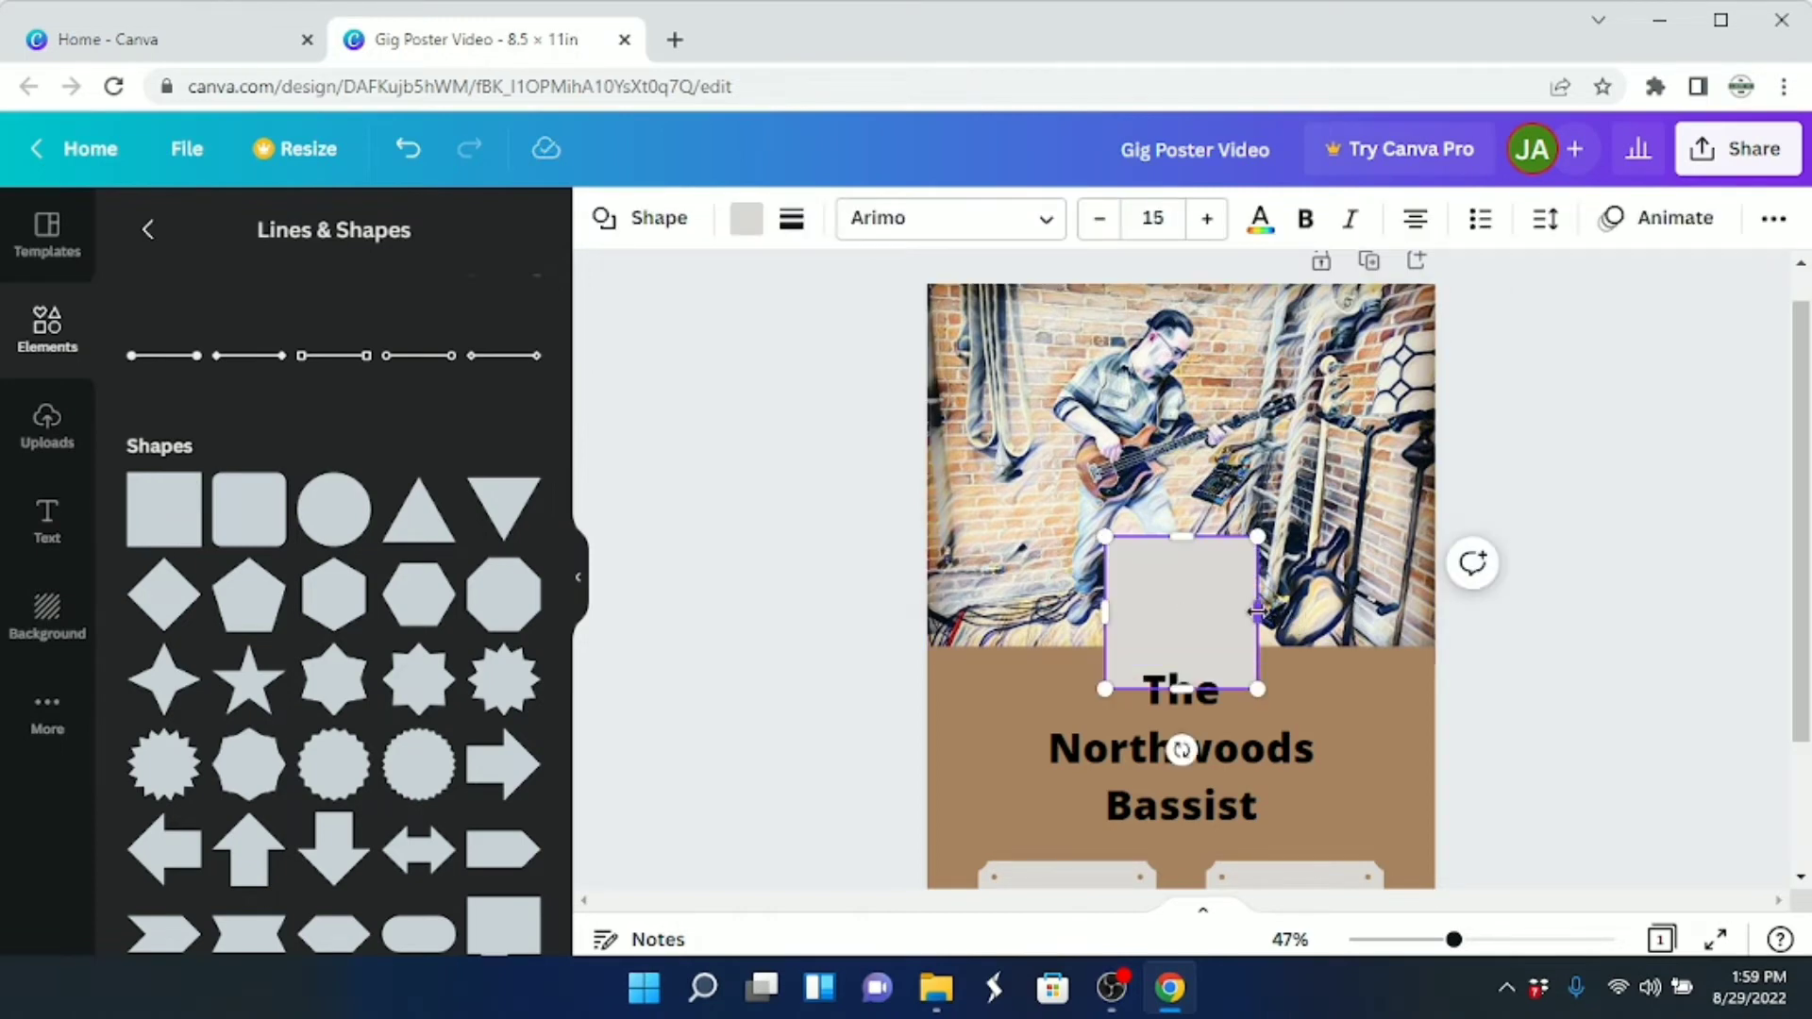
{"action": "left_click_drag", "start_coordinate": [1257, 613], "coordinate": [1460, 590]}
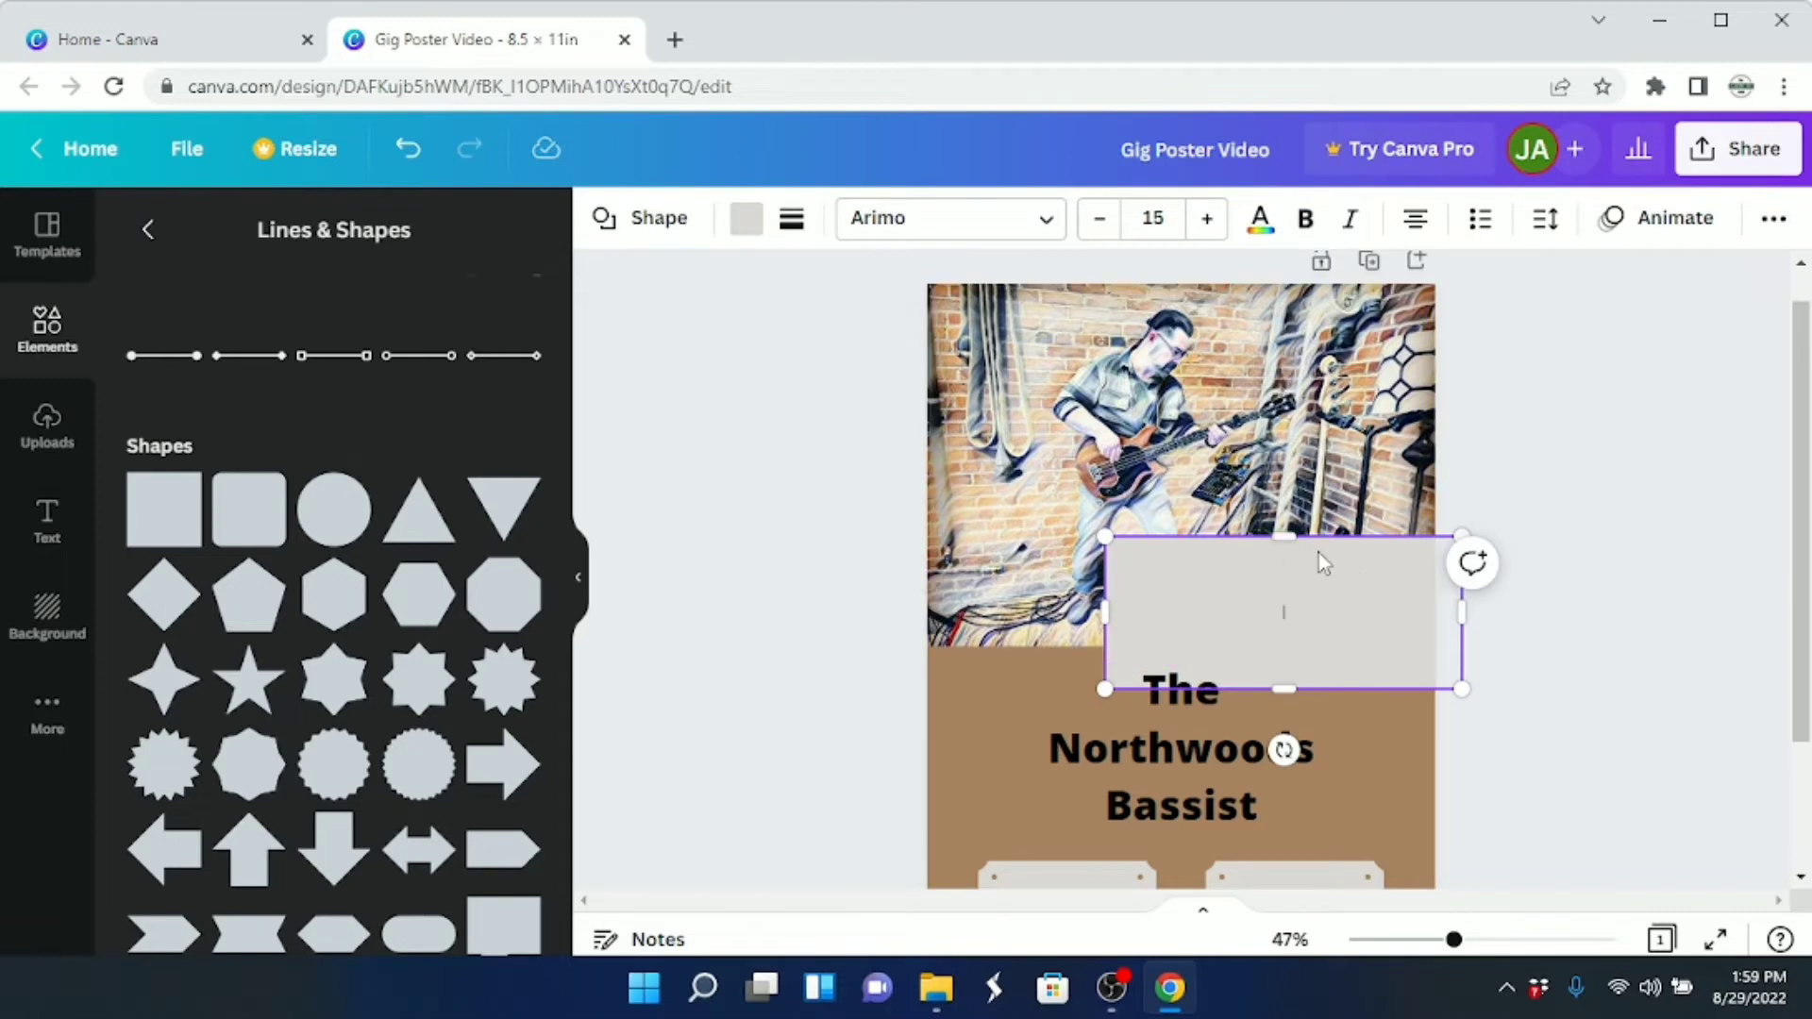
{"action": "left_click_drag", "start_coordinate": [1283, 536], "coordinate": [1283, 507]}
{"action": "left_click_drag", "start_coordinate": [1287, 750], "coordinate": [1387, 706]}
{"action": "left_click_drag", "start_coordinate": [1416, 467], "coordinate": [1517, 366]}
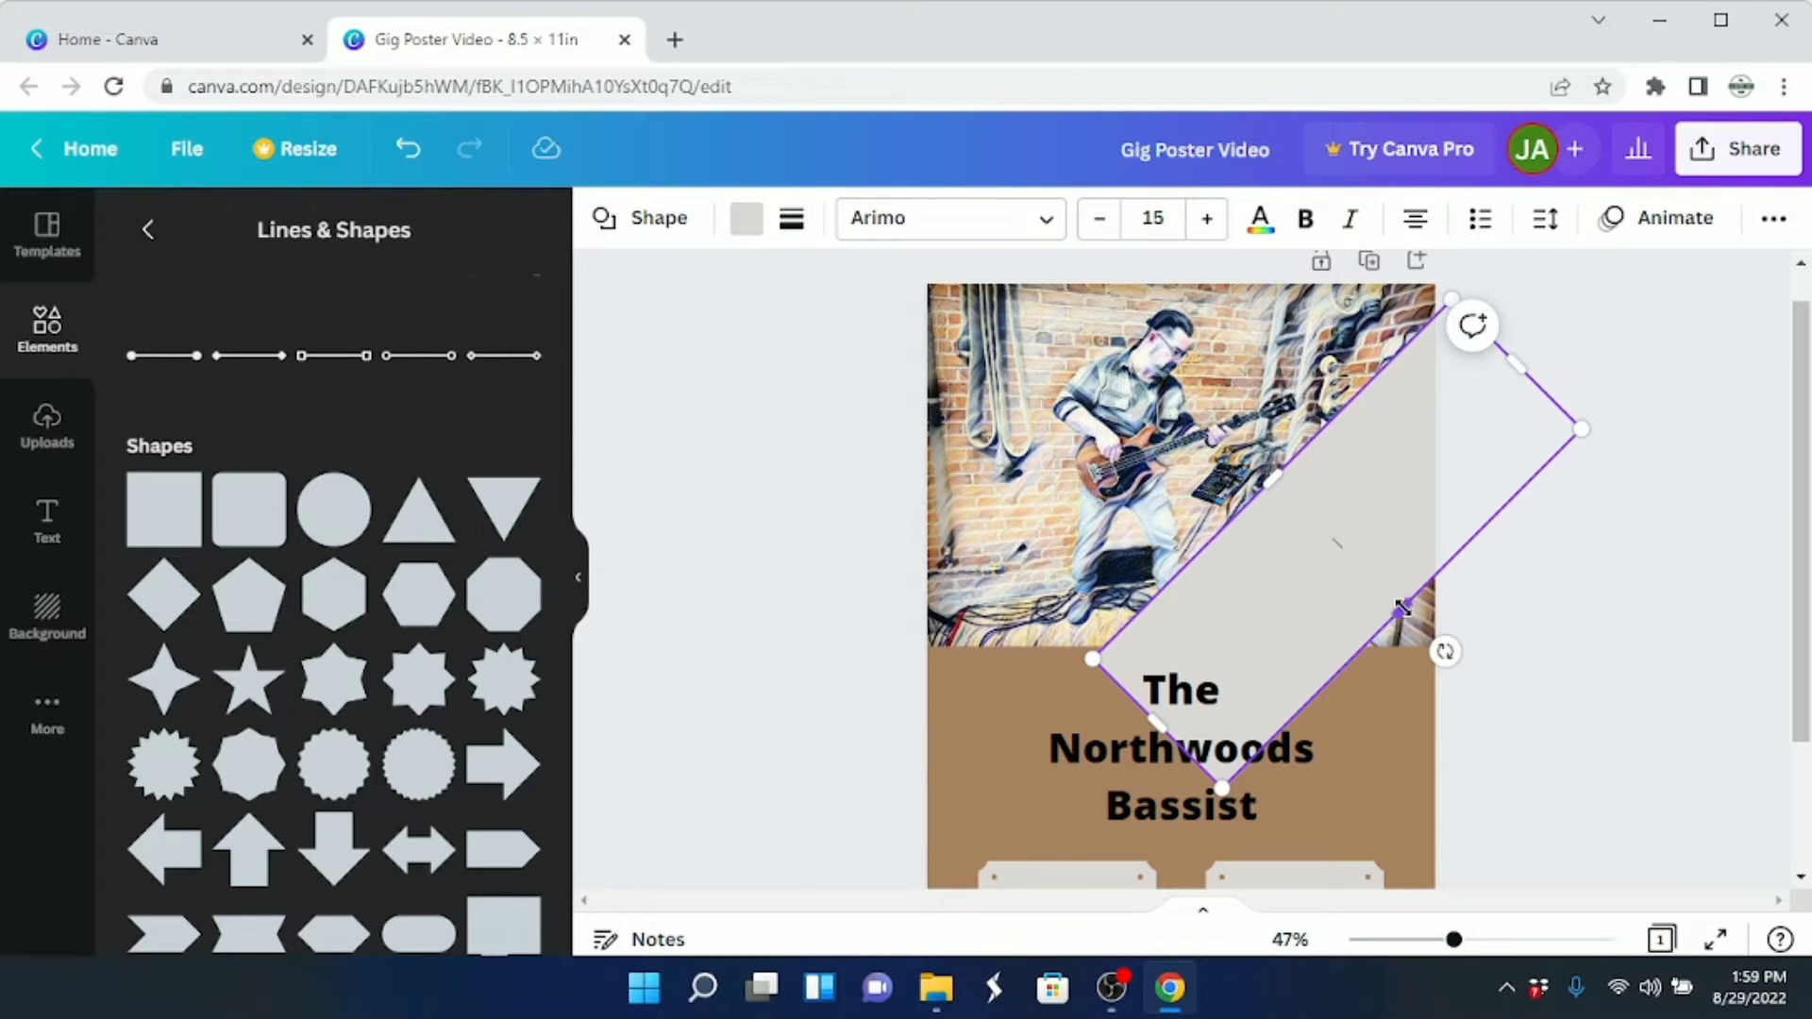
Enlarge and move the rotated rectangle so its edge runs from the photo's upper-right corner to its lower edge, covering the lower-right area
{"action": "left_click_drag", "start_coordinate": [1402, 606], "coordinate": [1445, 649]}
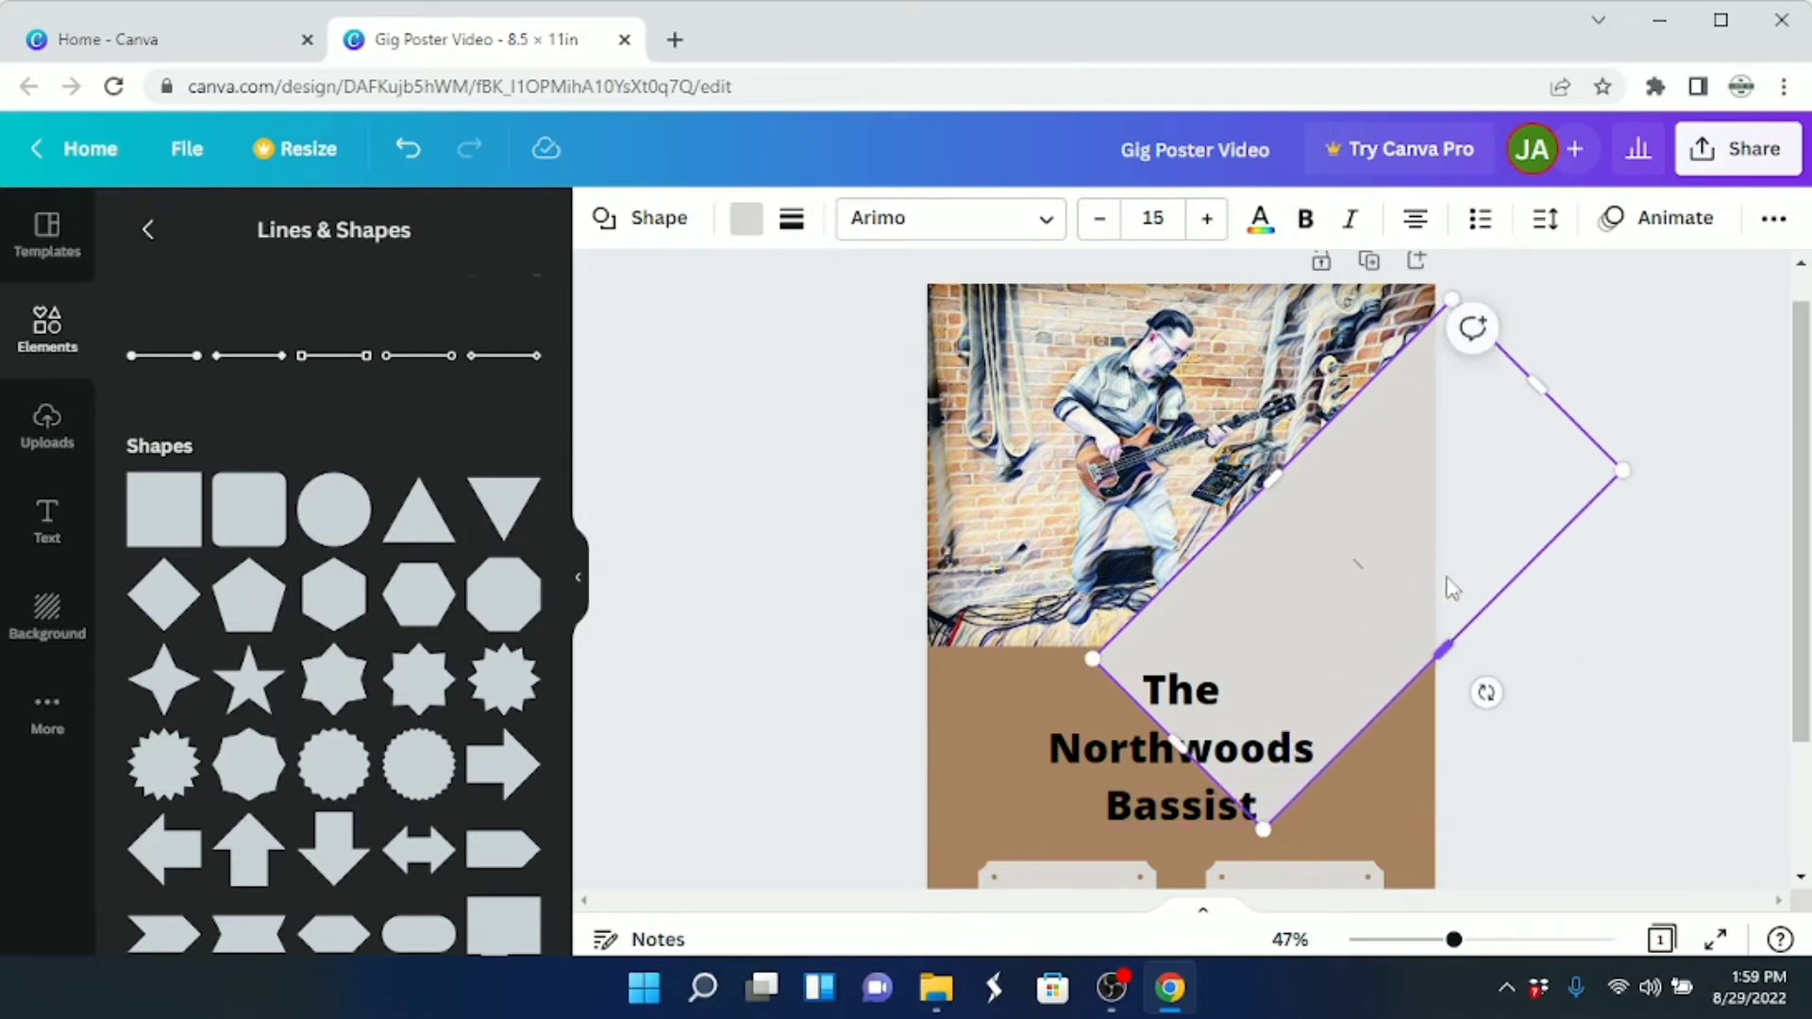
{"action": "left_click_drag", "start_coordinate": [1428, 529], "coordinate": [1412, 501]}
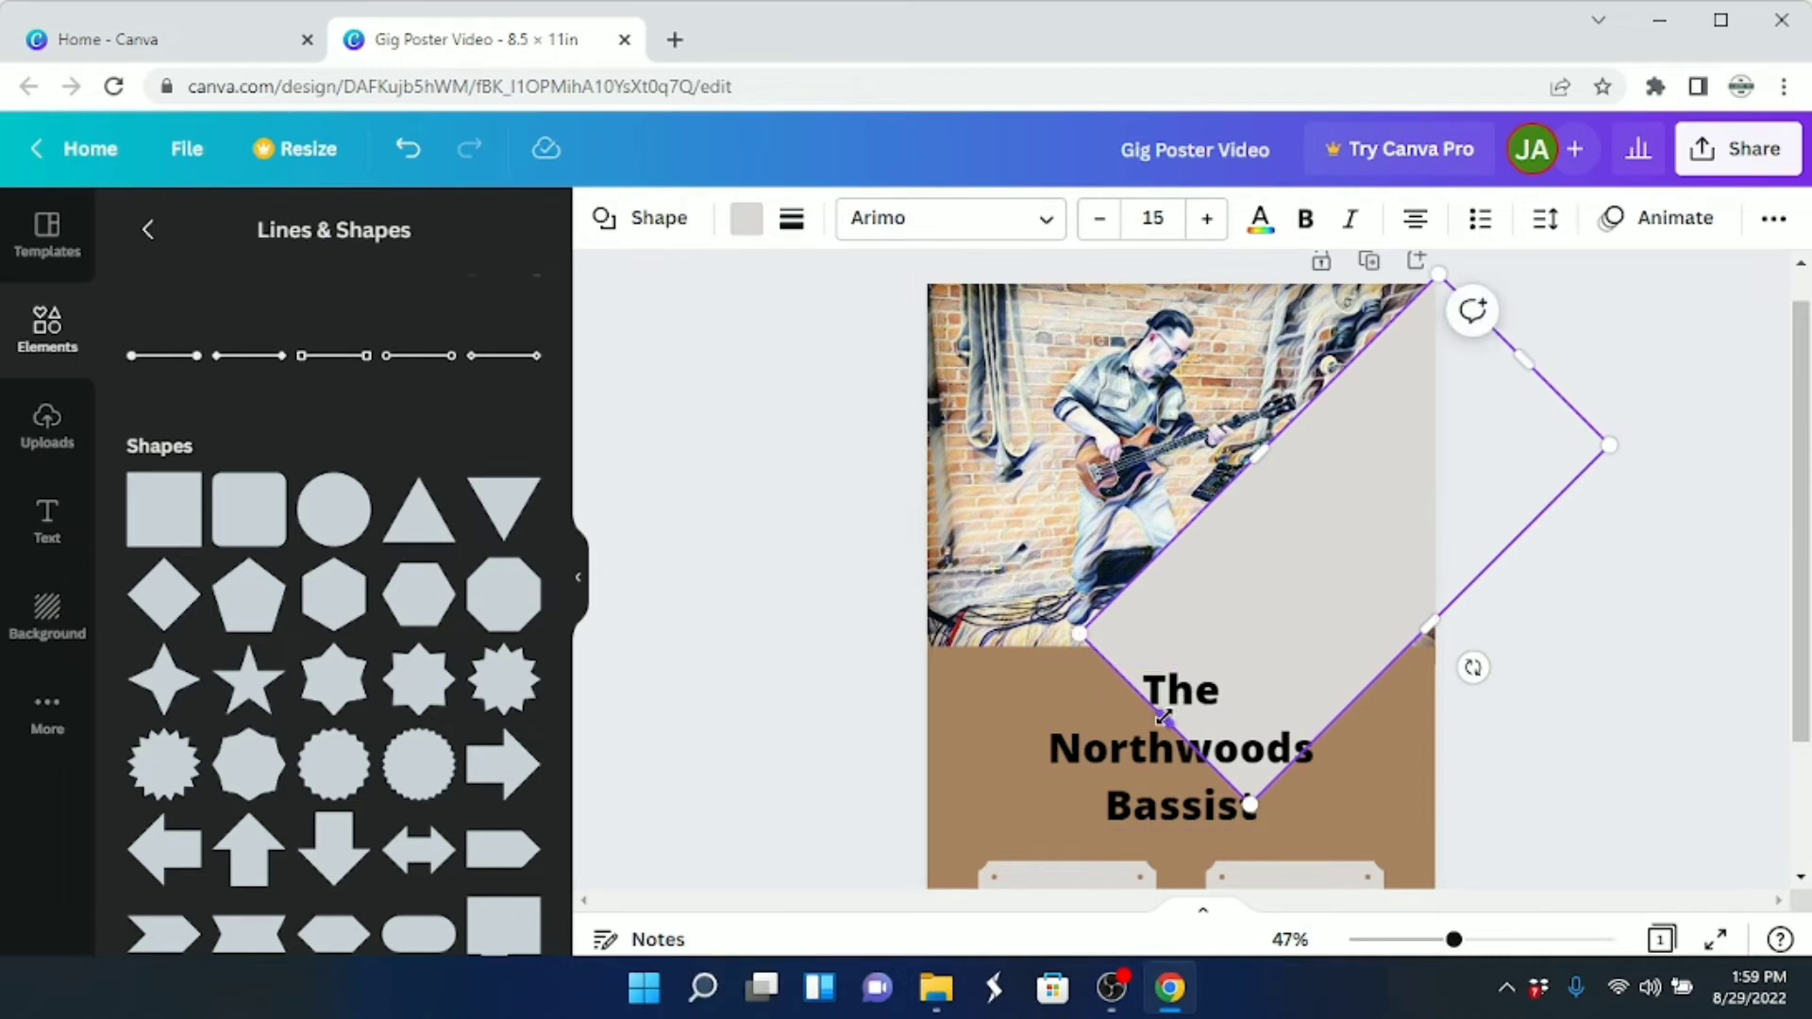
{"action": "left_click_drag", "start_coordinate": [1155, 719], "coordinate": [1143, 731]}
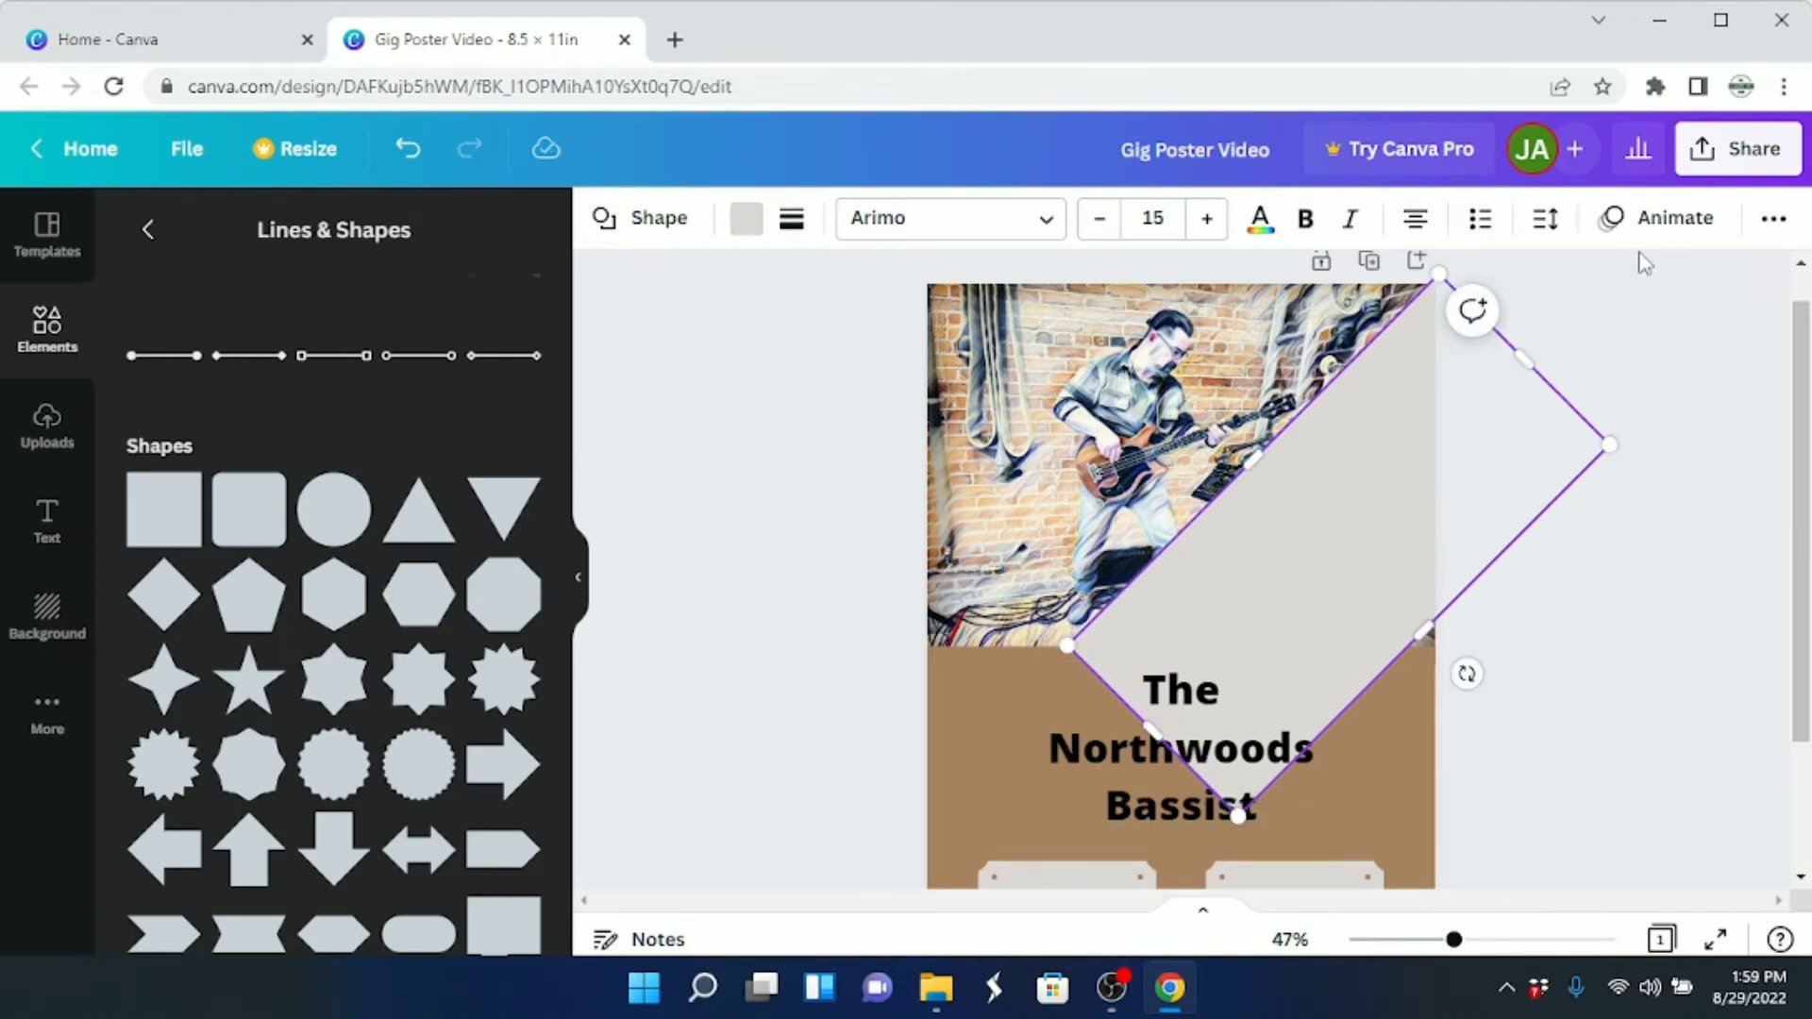
{"action": "left_click", "coordinate": [1700, 366]}
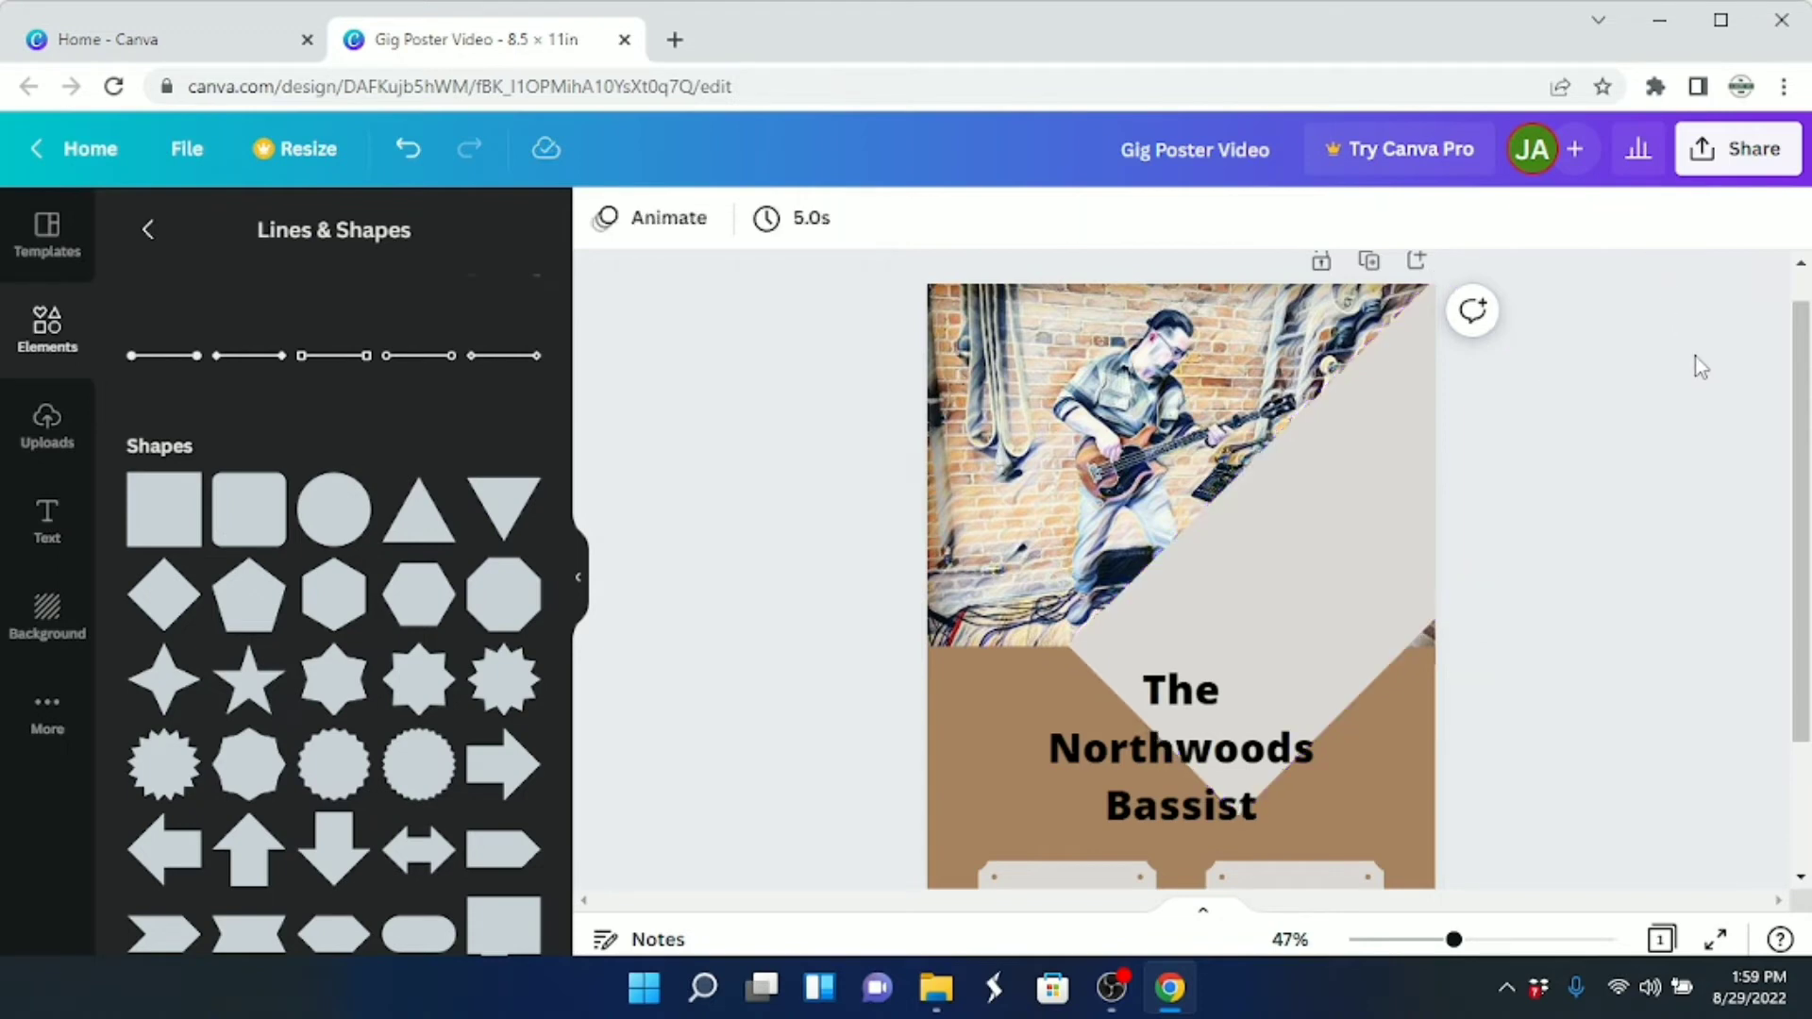
Send the diagonal light gray rectangle backward behind the brown block and title
{"action": "left_click", "coordinate": [1294, 529]}
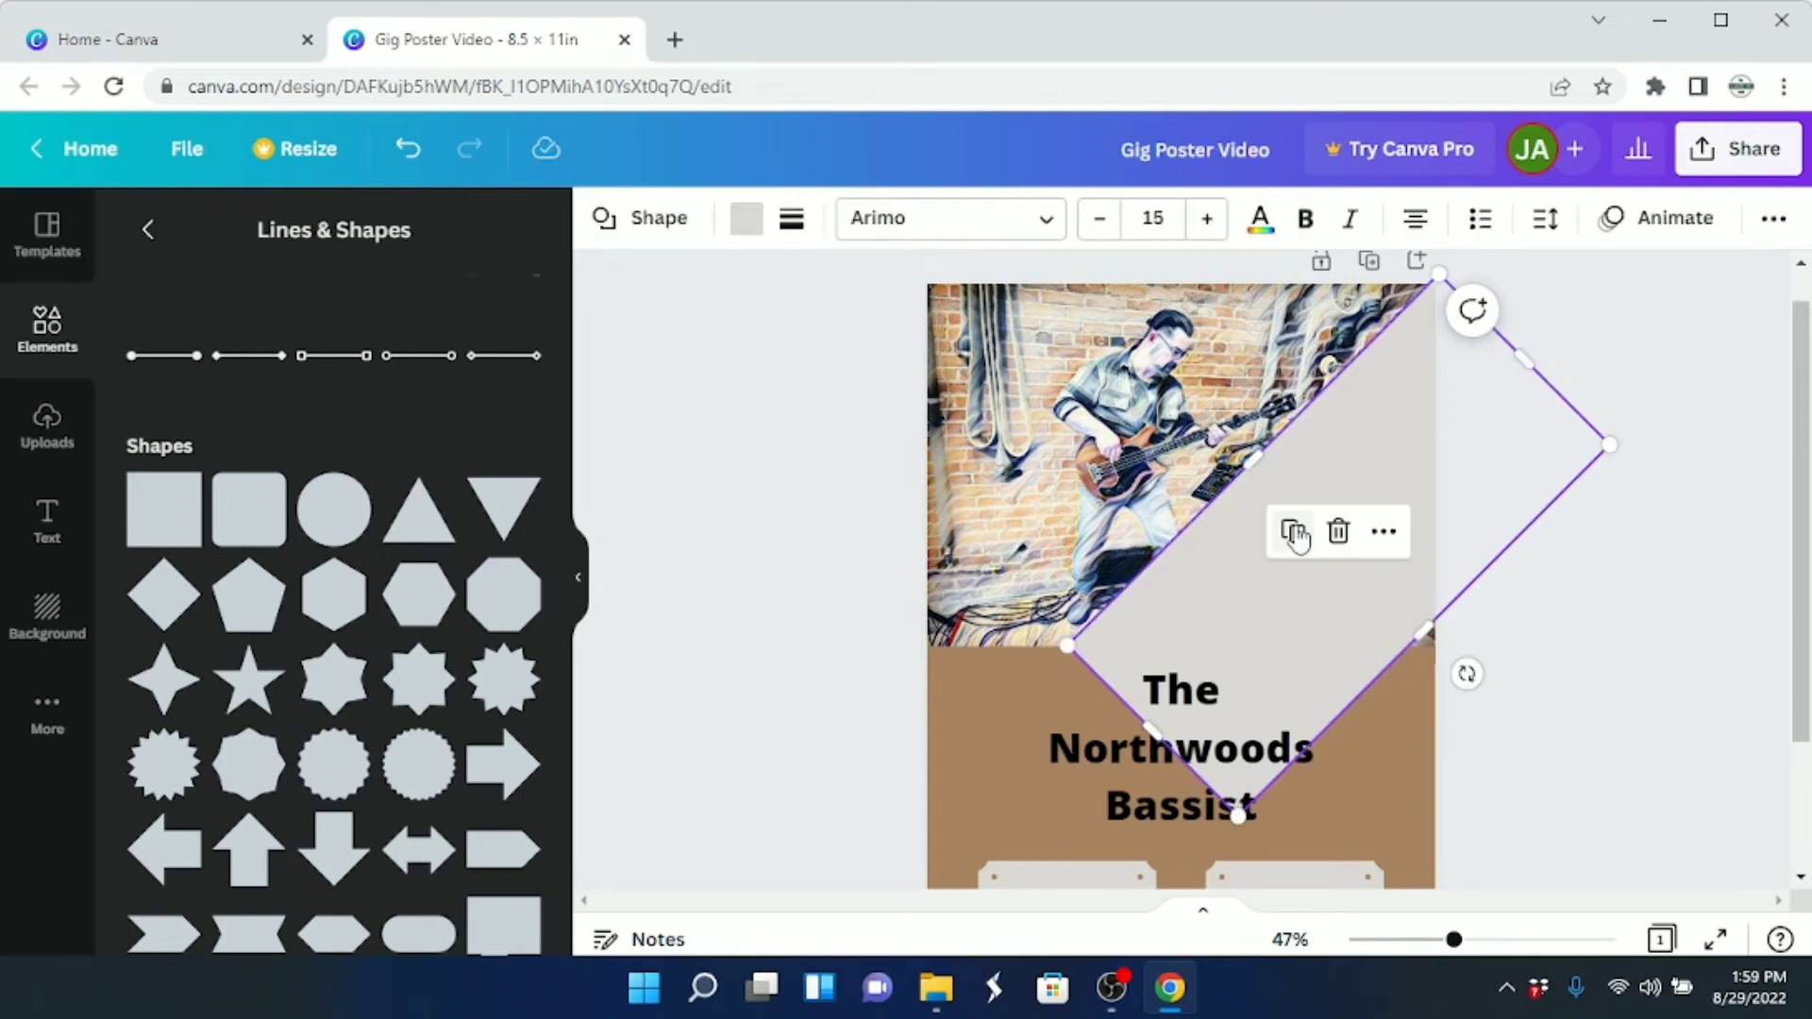
{"action": "left_click", "coordinate": [1786, 223]}
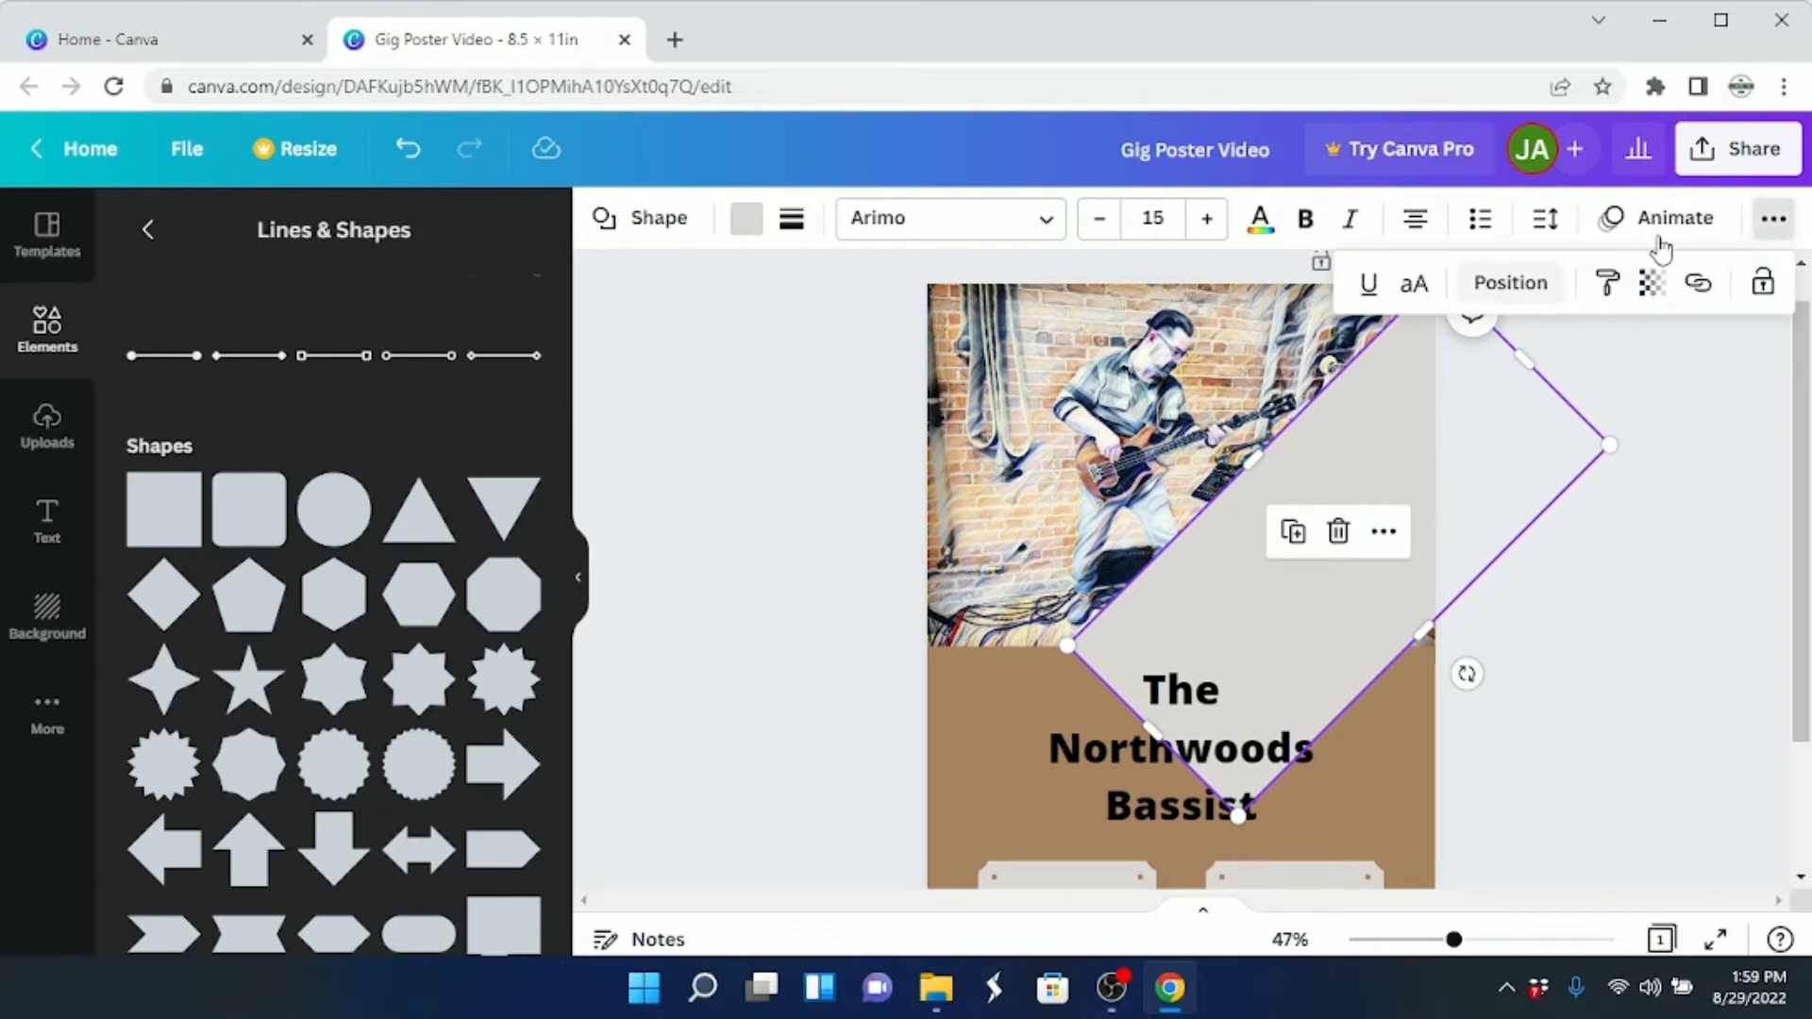
{"action": "left_click", "coordinate": [1514, 289]}
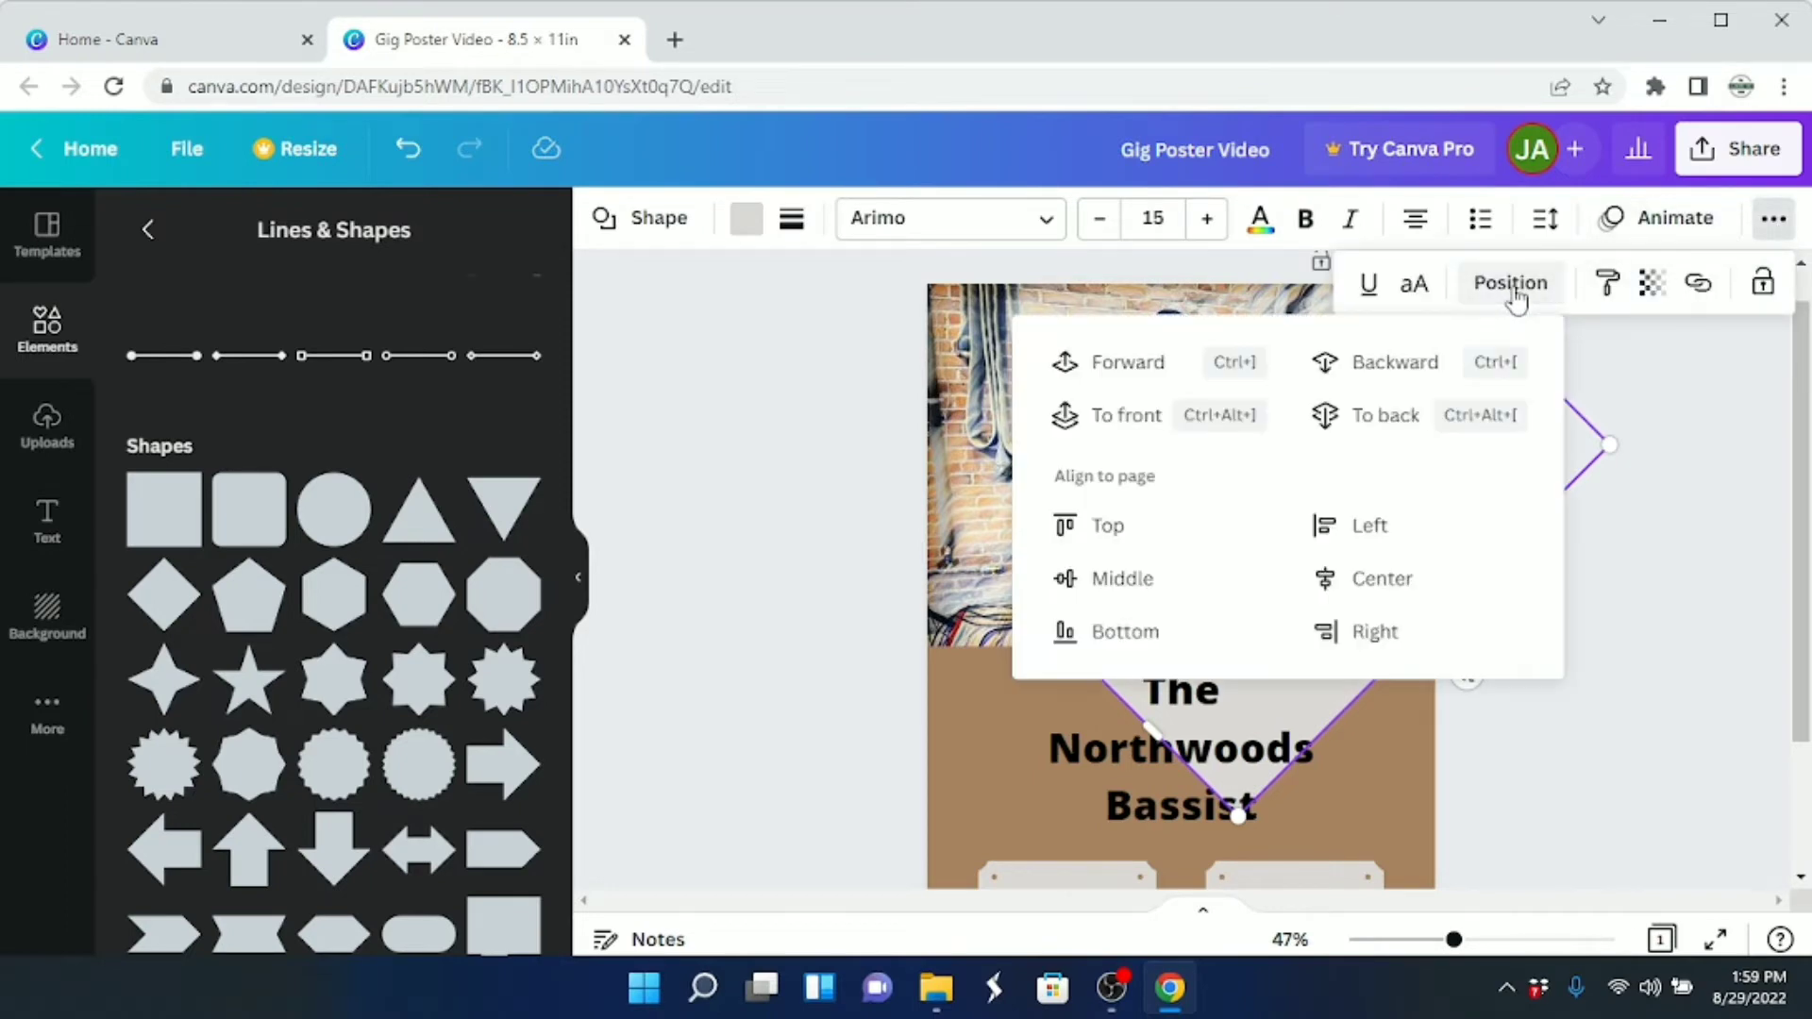
{"action": "left_click", "coordinate": [1420, 364]}
{"action": "left_click", "coordinate": [1684, 400]}
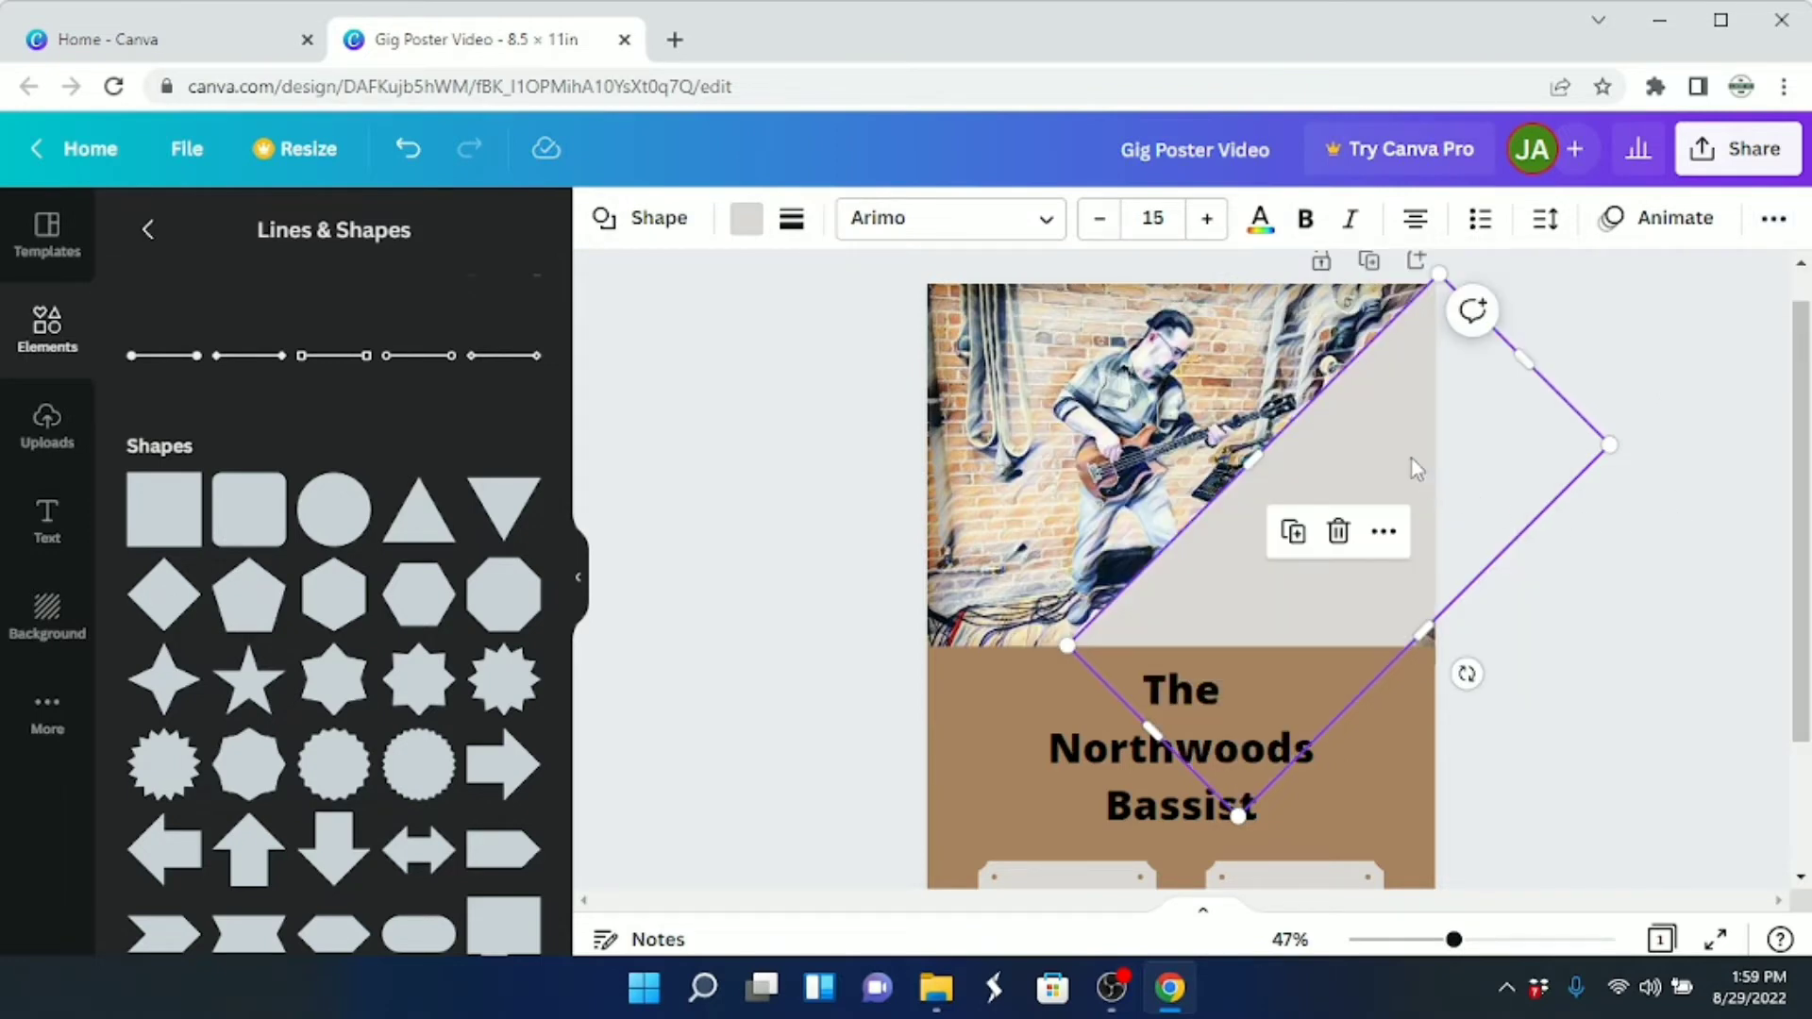
Set the transparency of the diagonal rectangle to 50
{"action": "left_click", "coordinate": [1775, 222]}
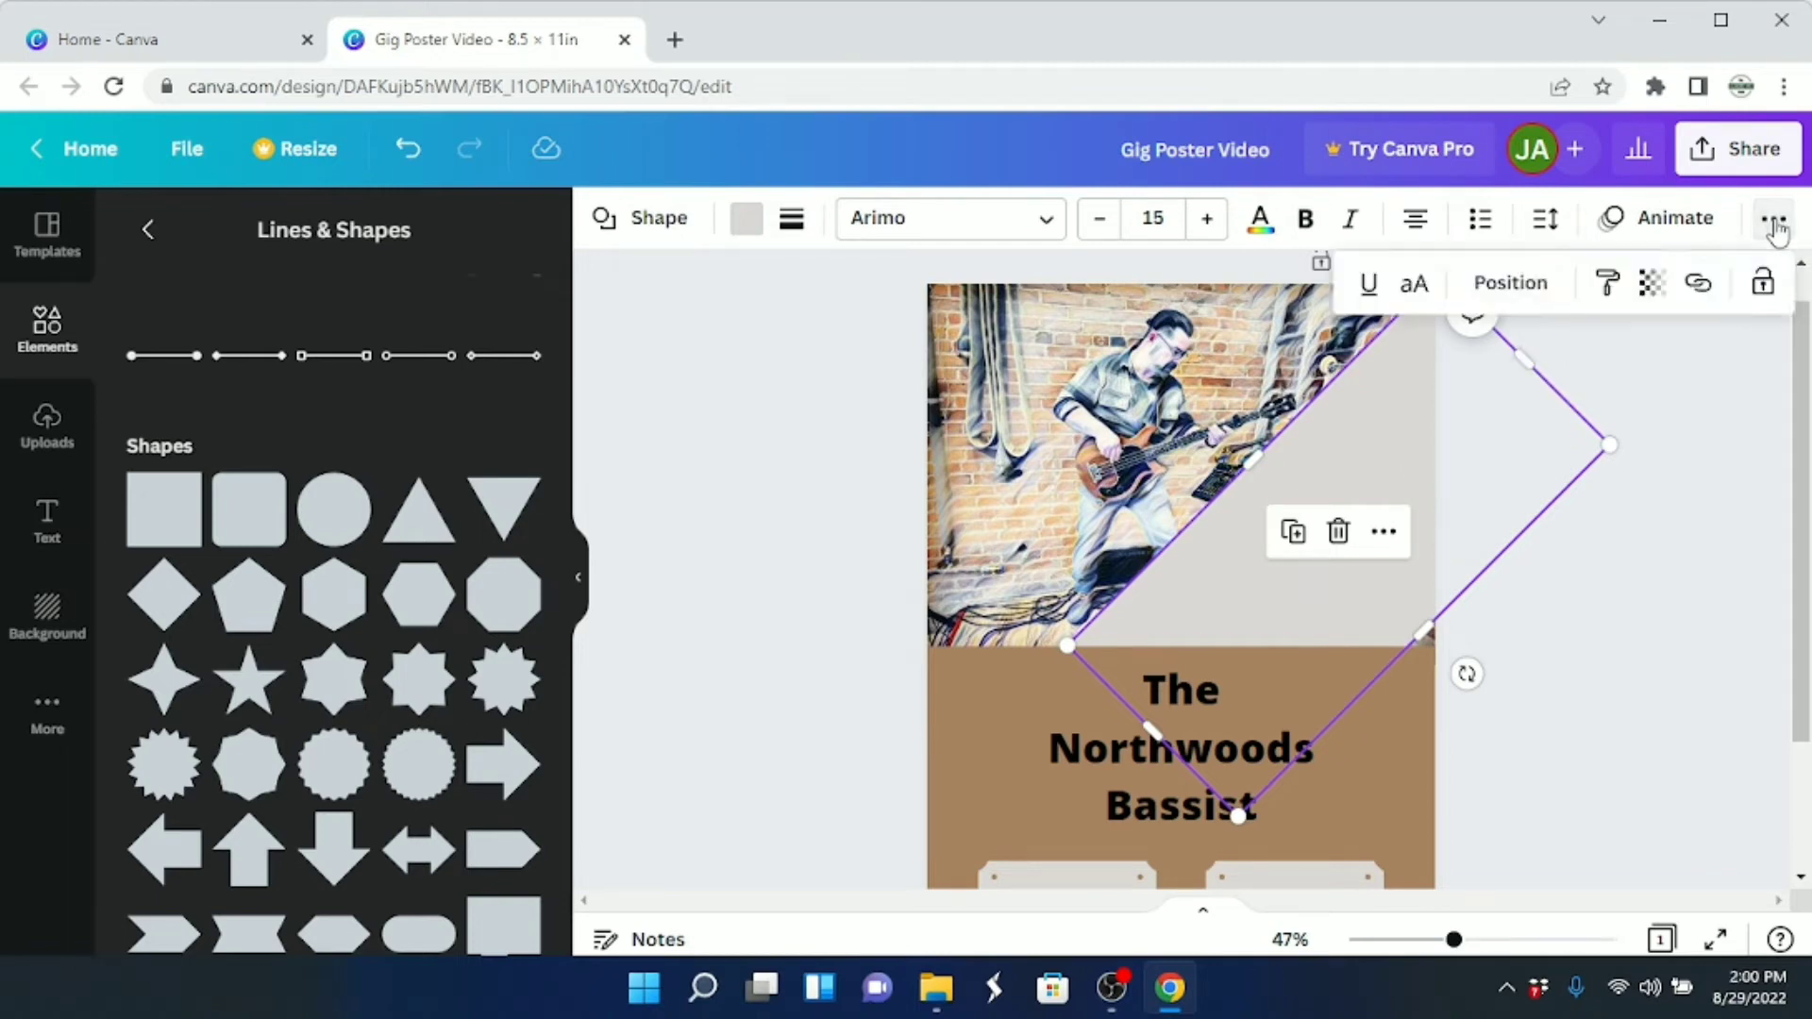
{"action": "left_click", "coordinate": [1651, 295]}
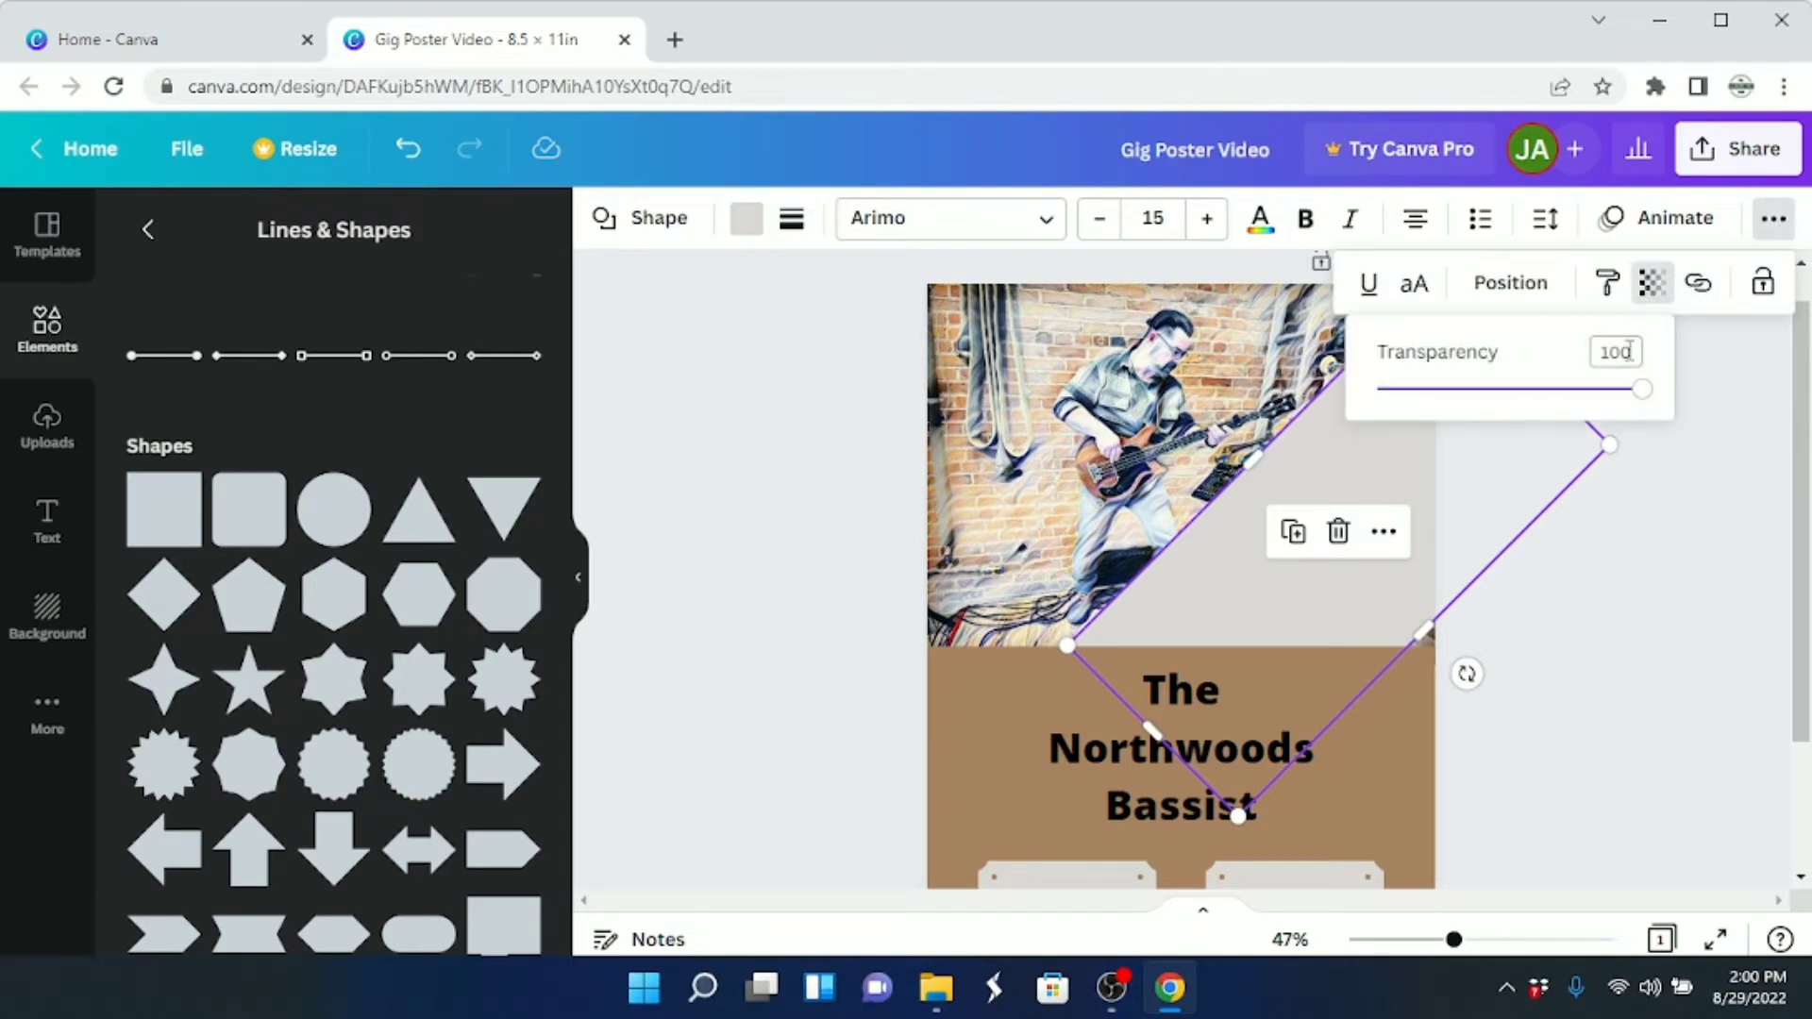
{"action": "left_click", "coordinate": [1630, 349]}
{"action": "type", "text": "50"}
{"action": "key", "text": "Return"}
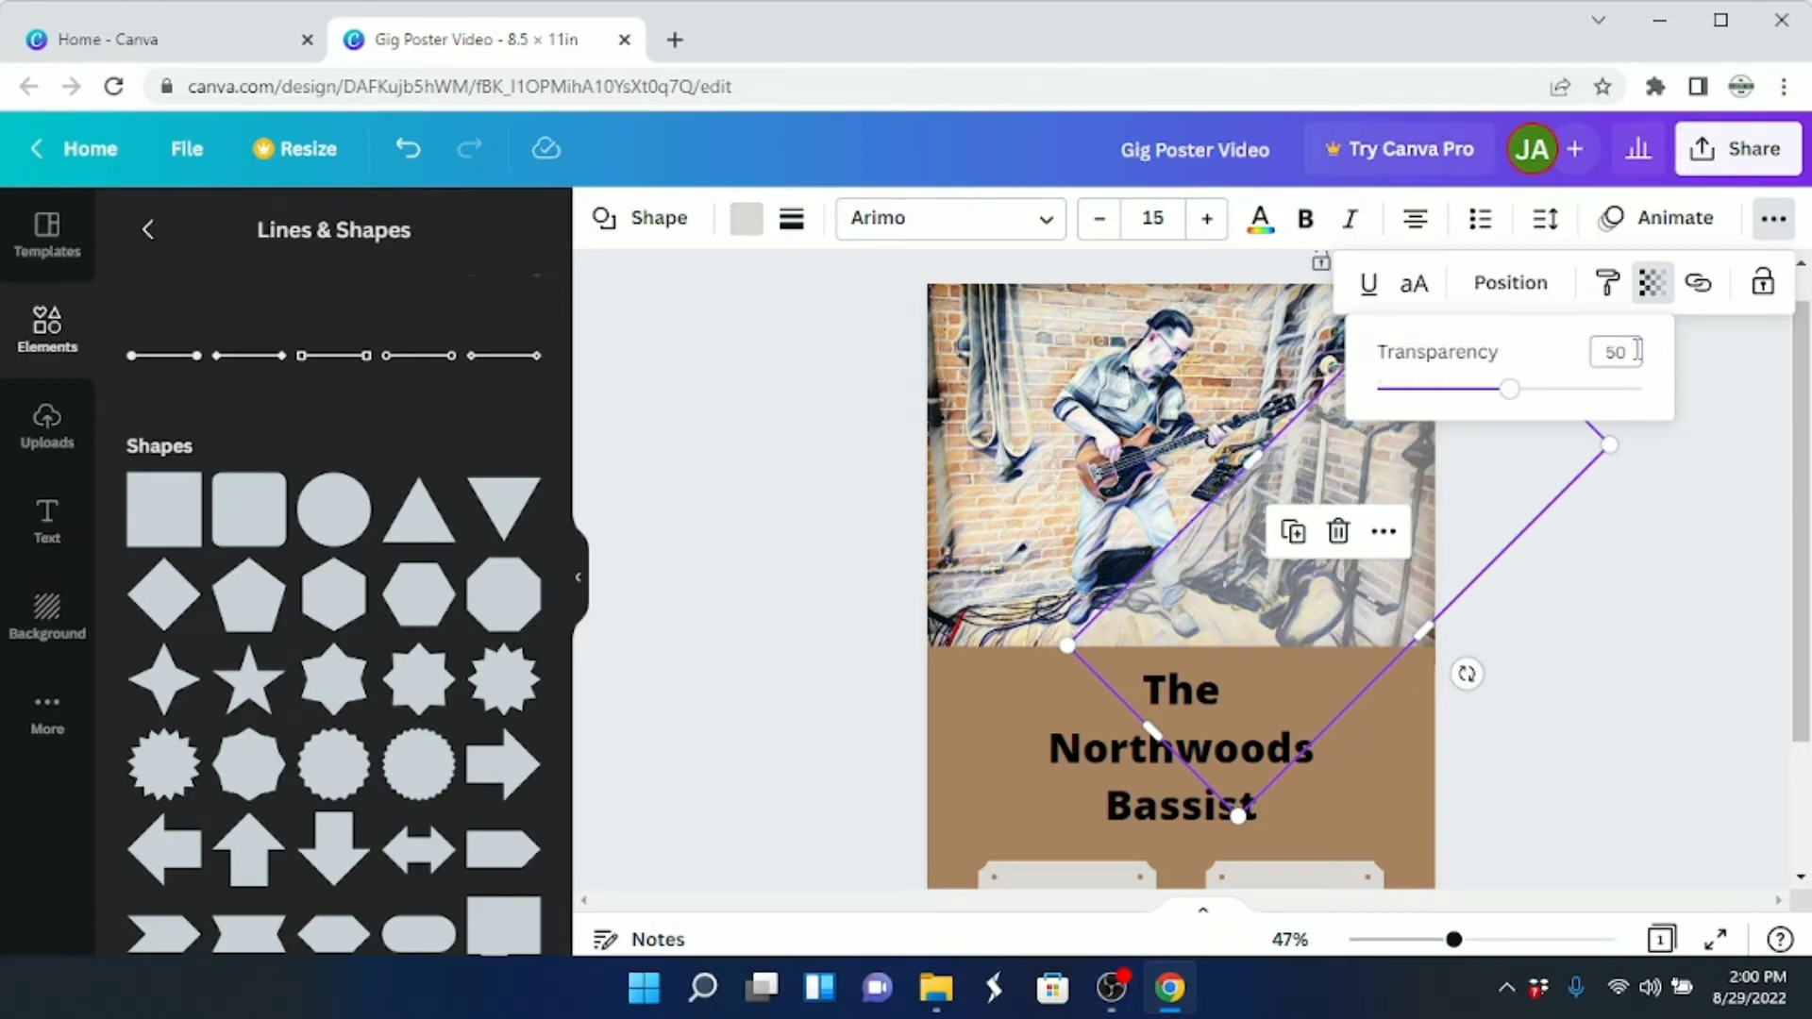
{"action": "key", "text": "Escape"}
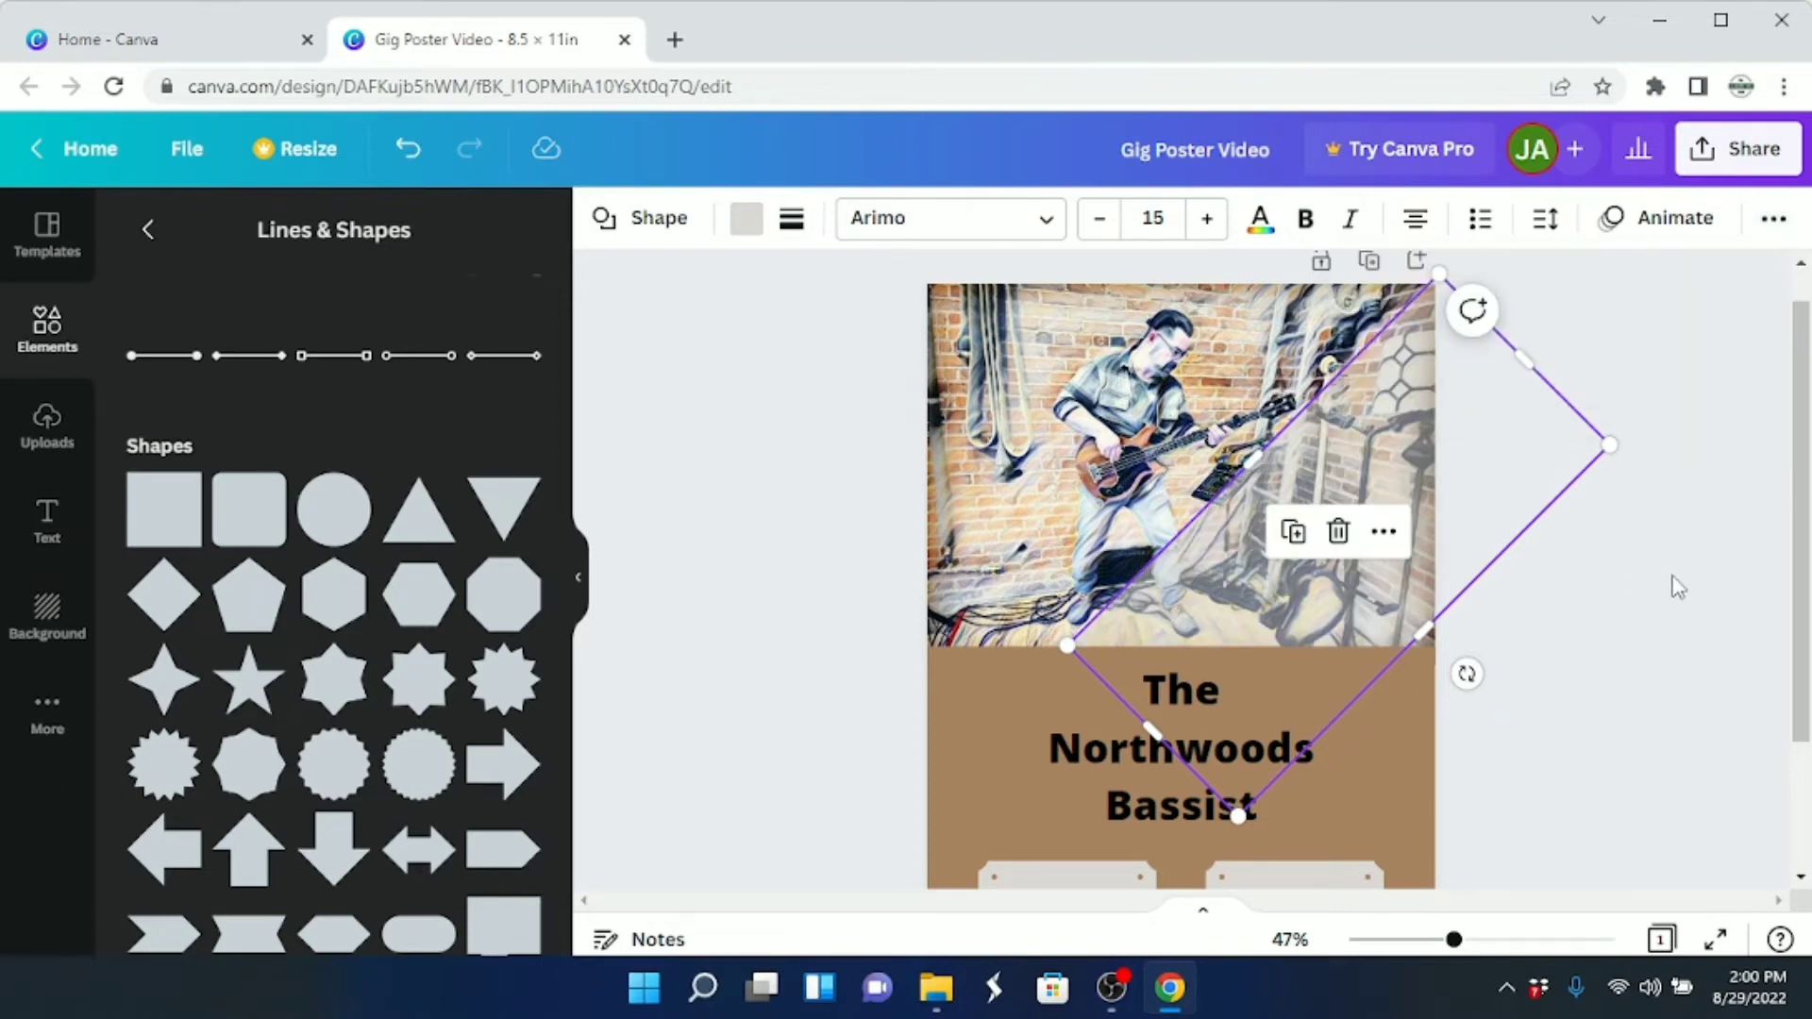
Recolor the semi-transparent diagonal rectangle with the dark navy swatch from the photo colors
{"action": "left_click", "coordinate": [746, 231]}
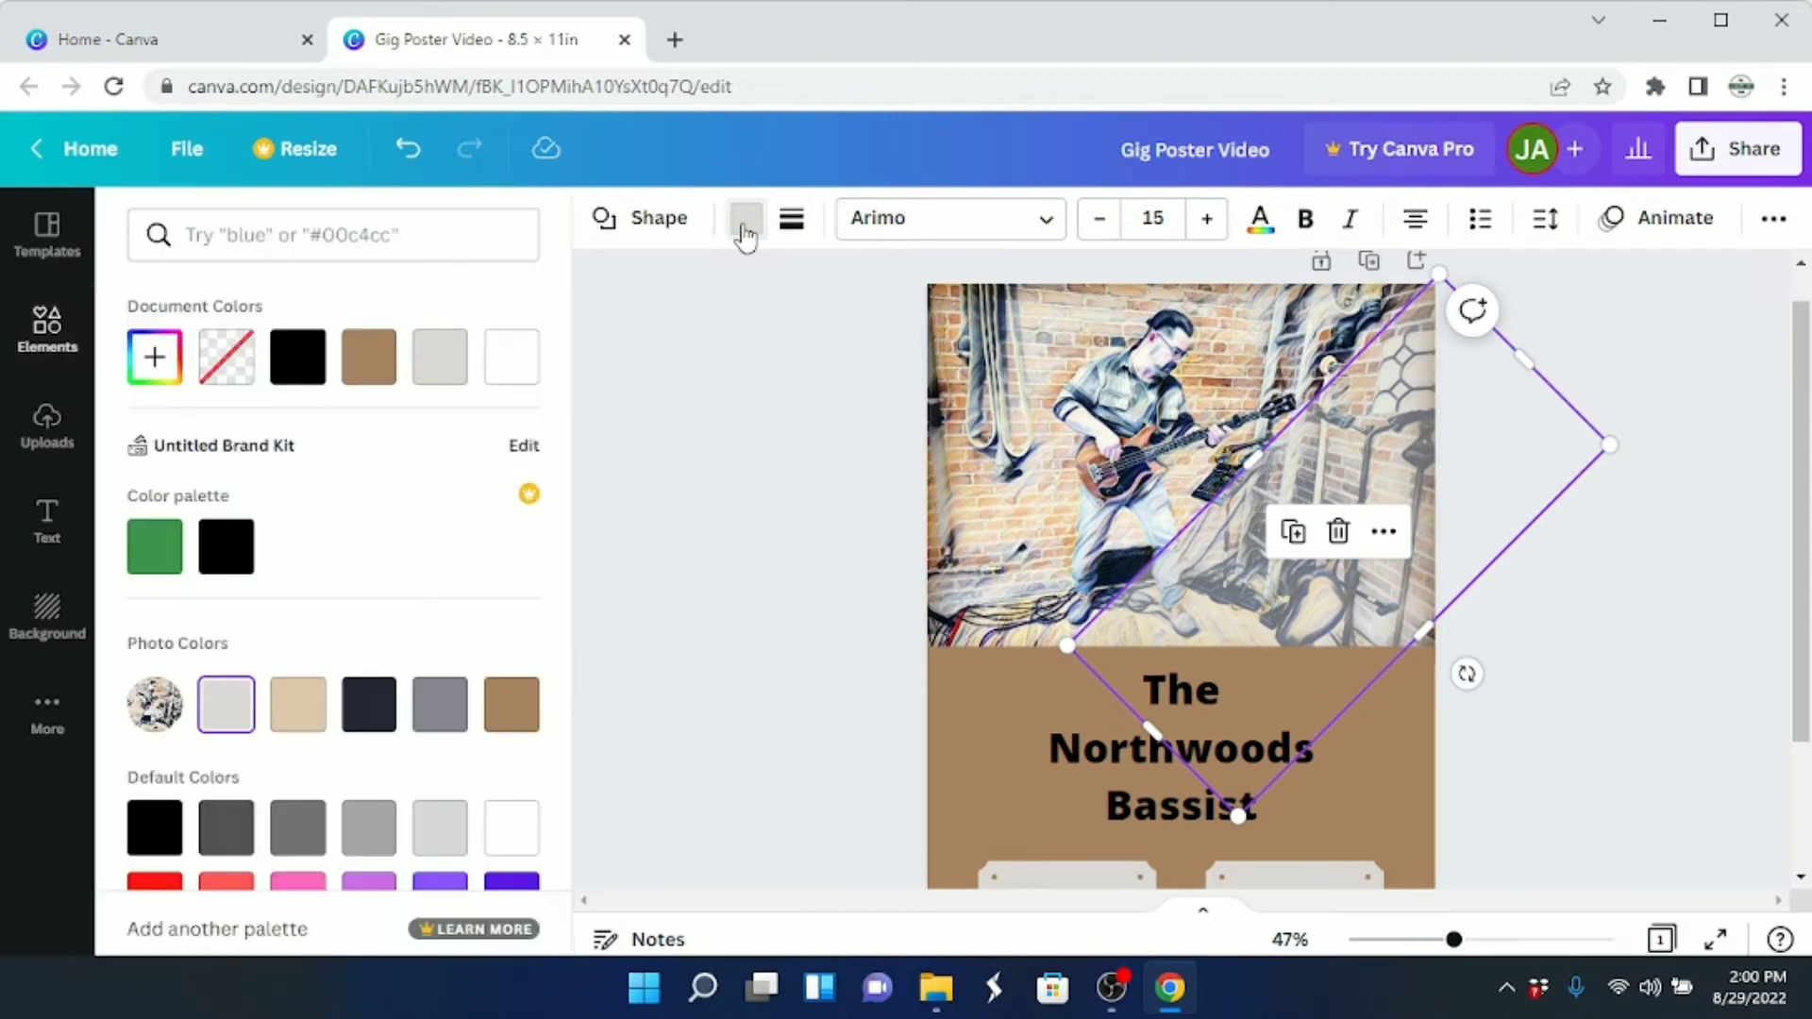
{"action": "left_click", "coordinate": [368, 723]}
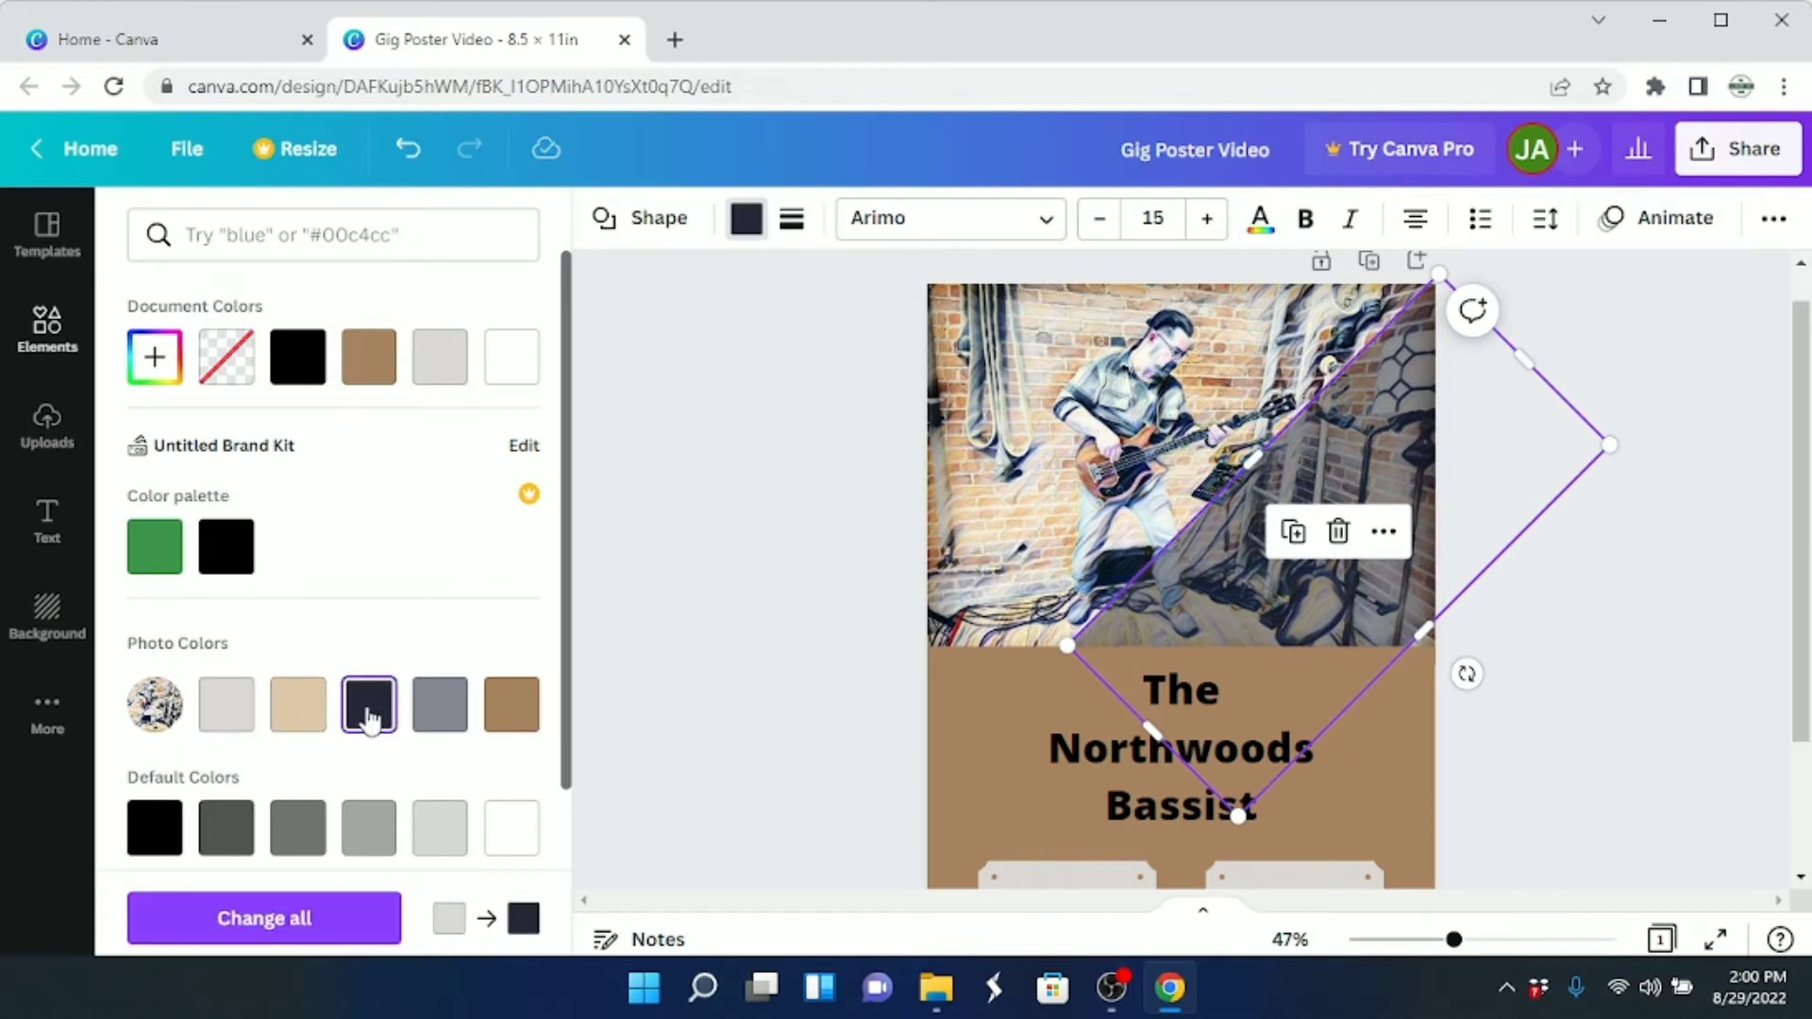
{"action": "left_click", "coordinate": [1698, 473]}
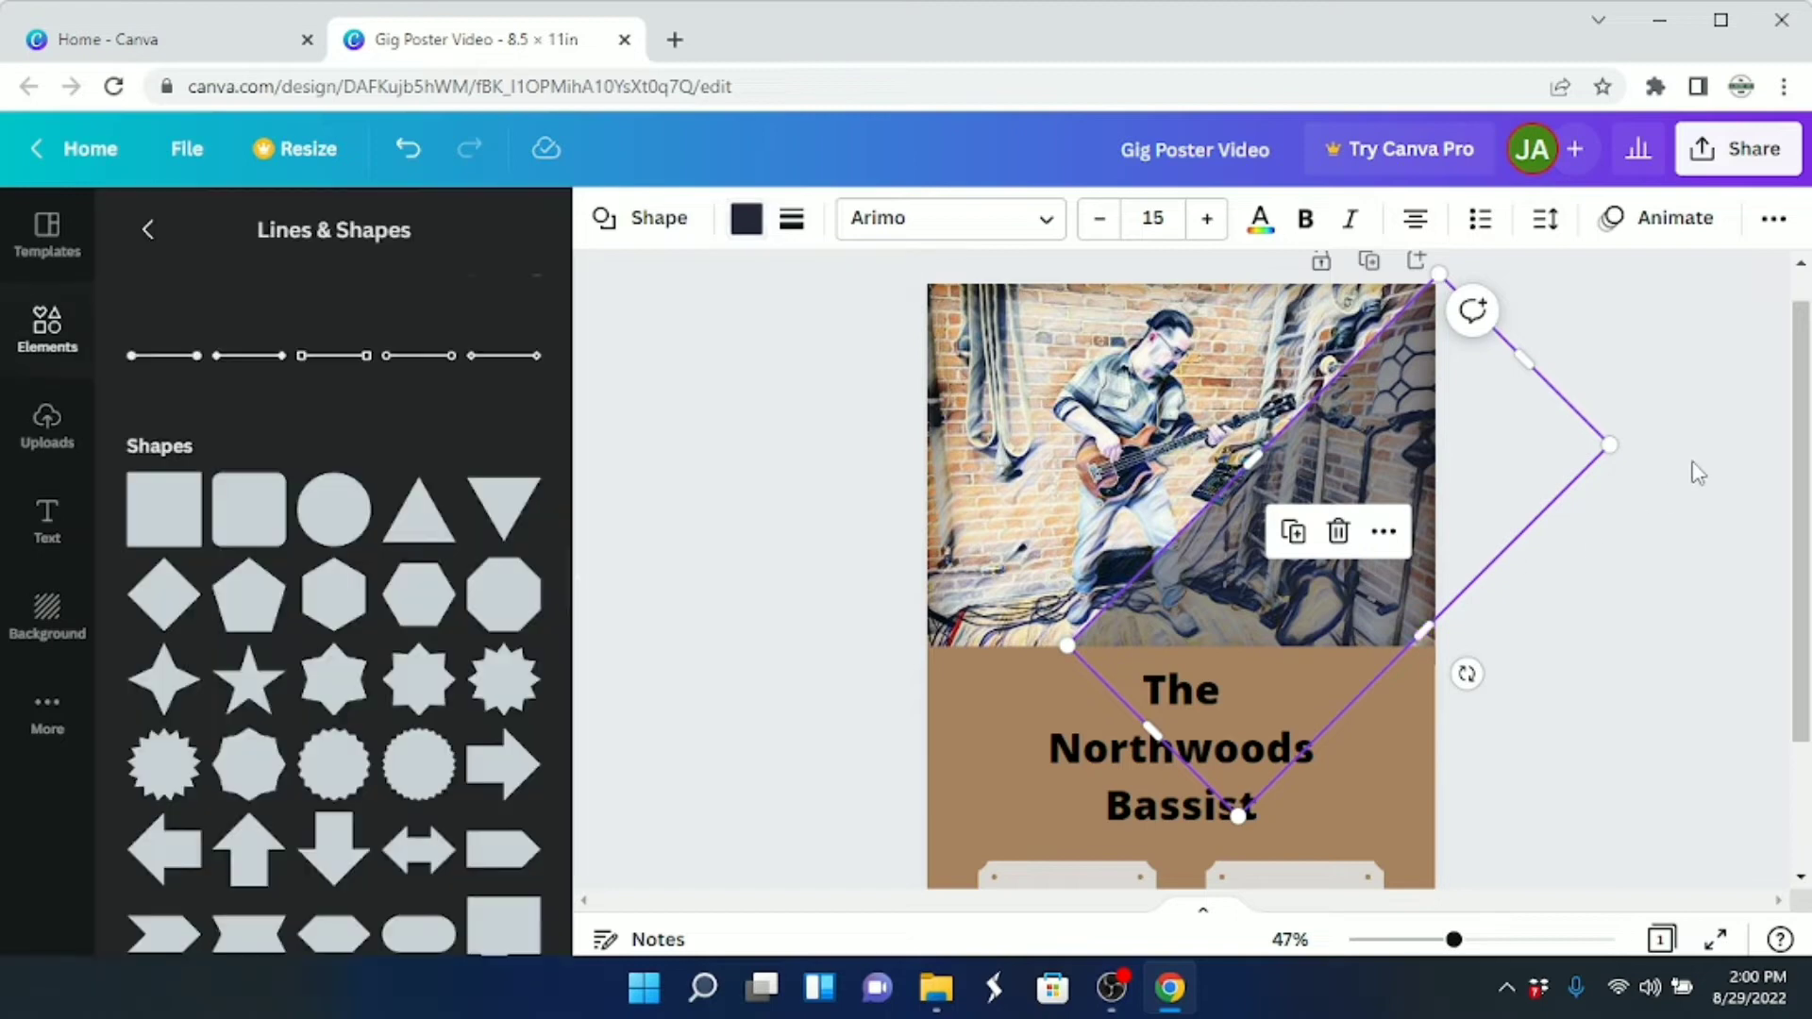
{"action": "left_click", "coordinate": [1697, 473]}
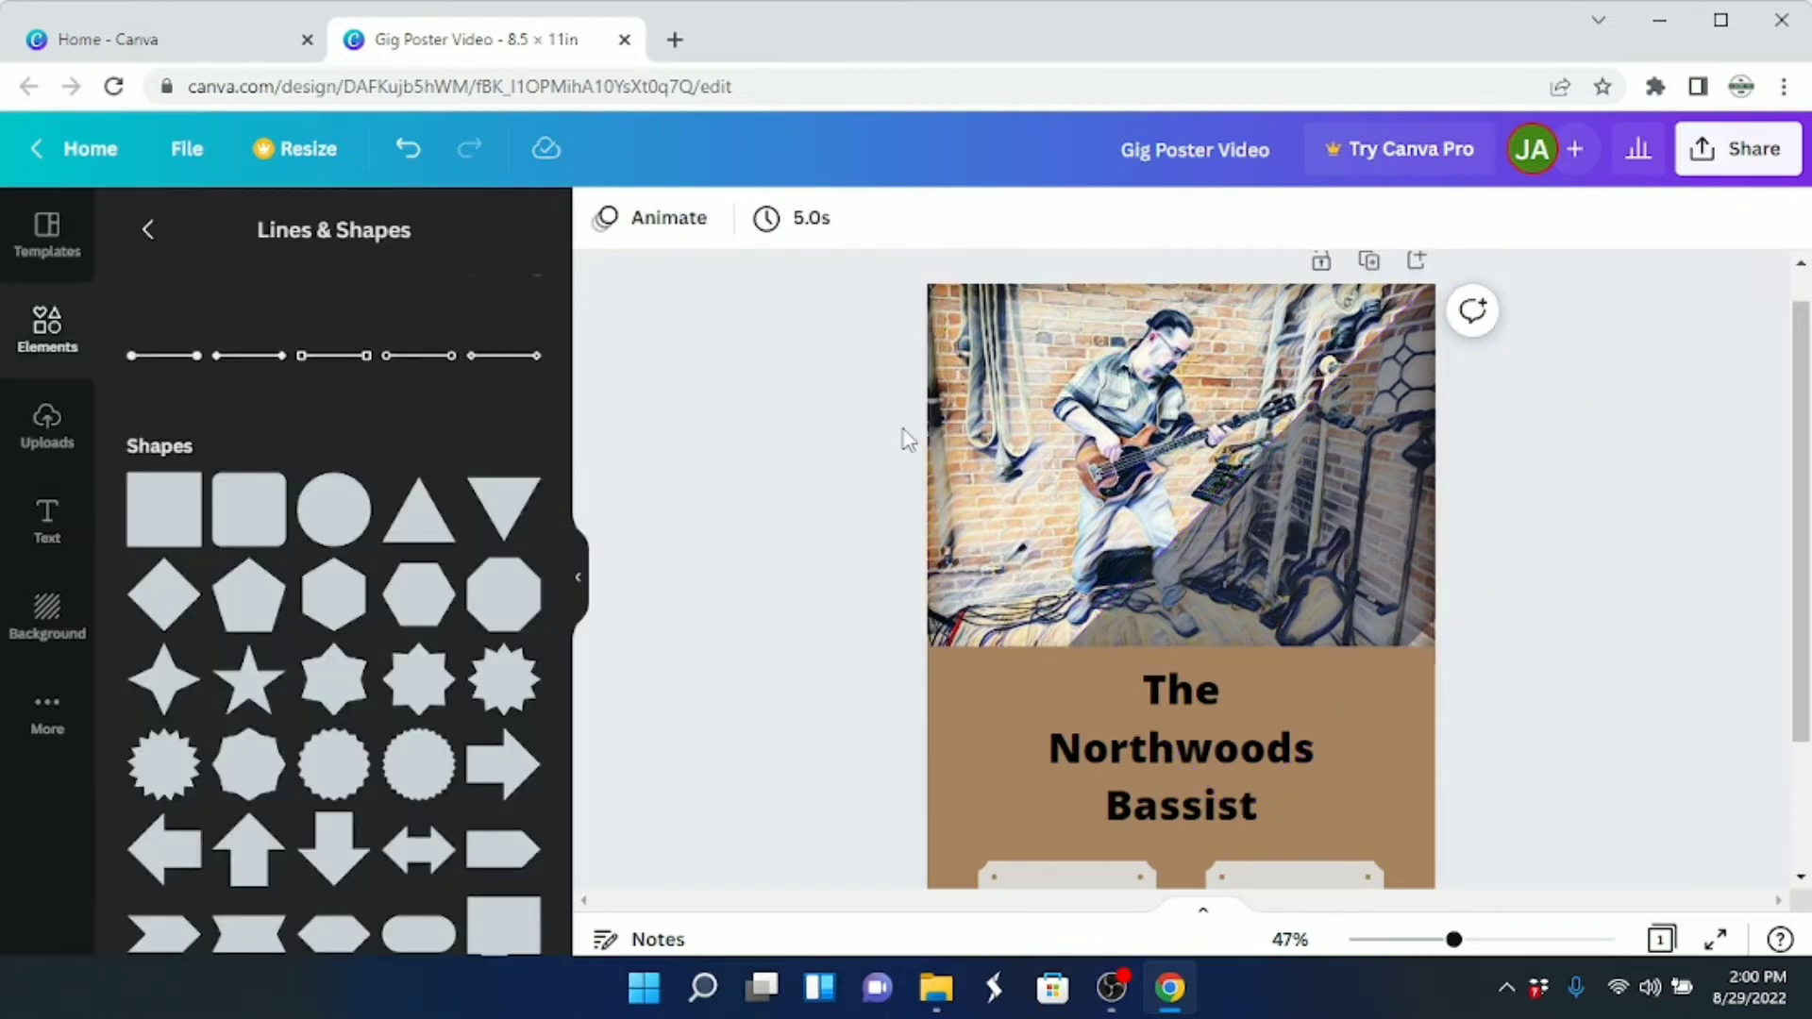
Add a downward-pointing triangle, enlarge it to about twice its size, and place it over the bassist in the photo
{"action": "left_click", "coordinate": [500, 512]}
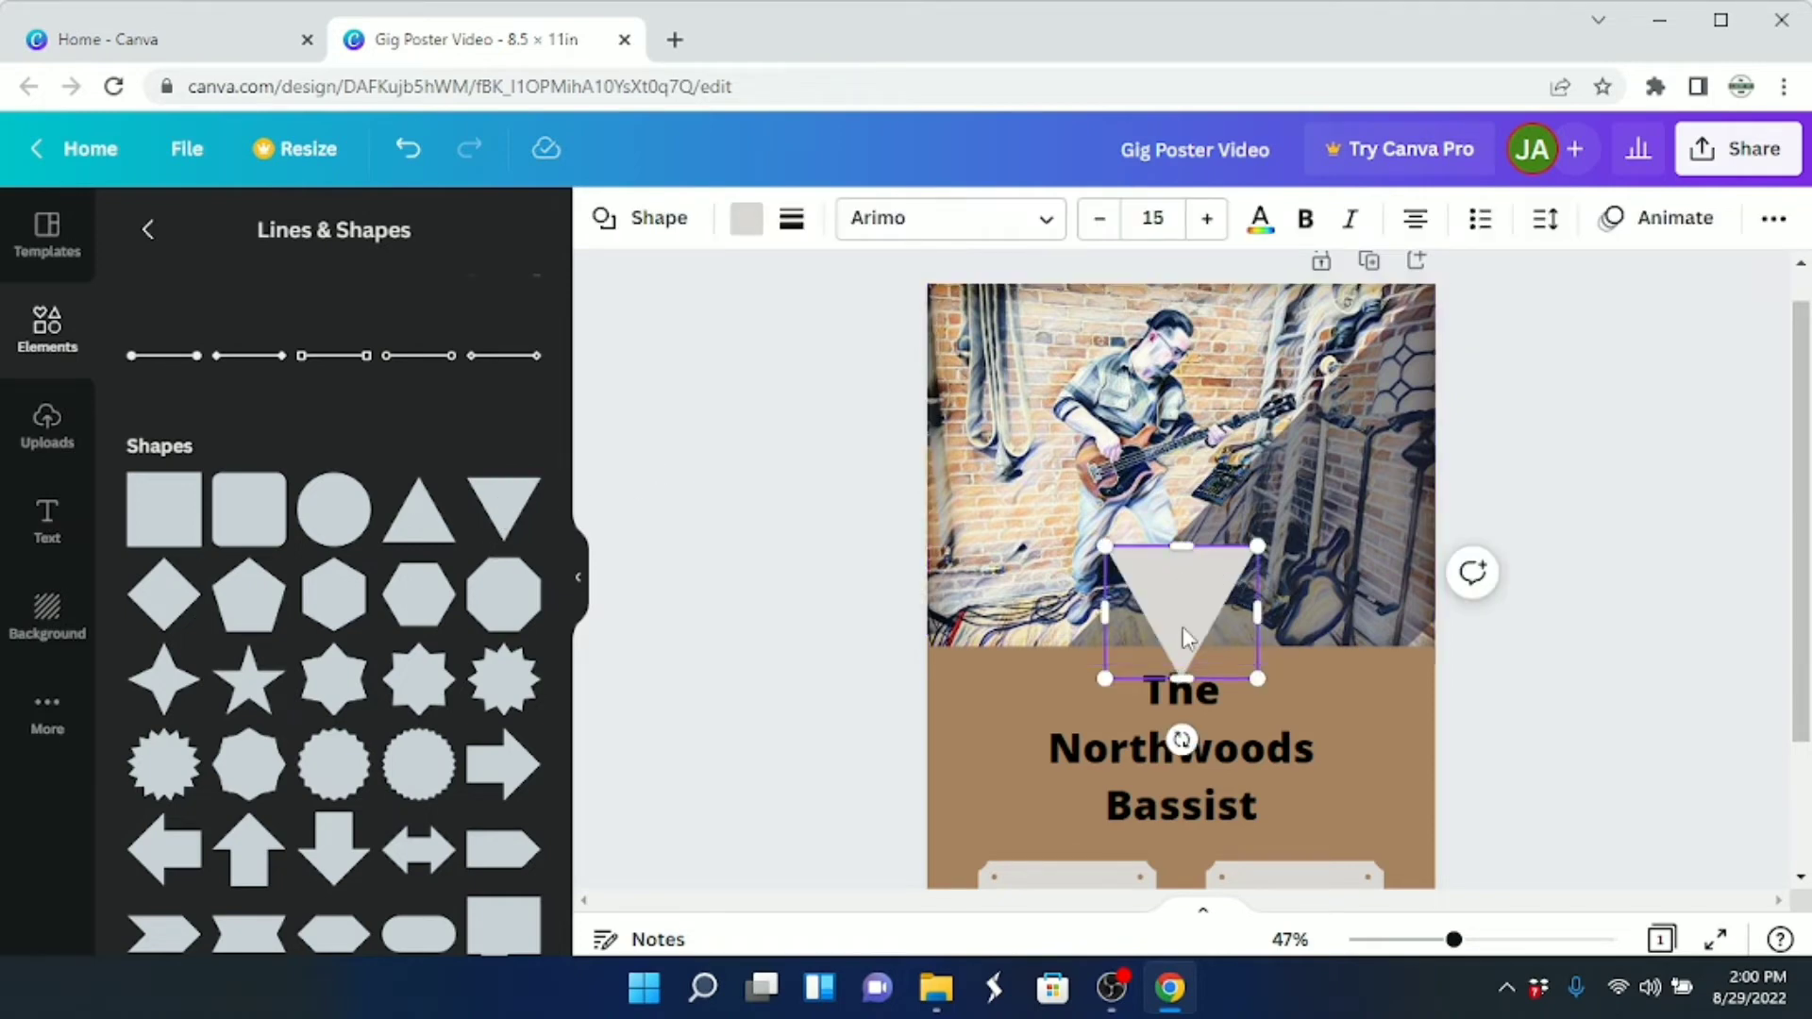
{"action": "left_click_drag", "start_coordinate": [1181, 639], "coordinate": [1158, 449]}
{"action": "left_click_drag", "start_coordinate": [1236, 368], "coordinate": [1385, 240]}
{"action": "left_click_drag", "start_coordinate": [1278, 427], "coordinate": [1165, 514]}
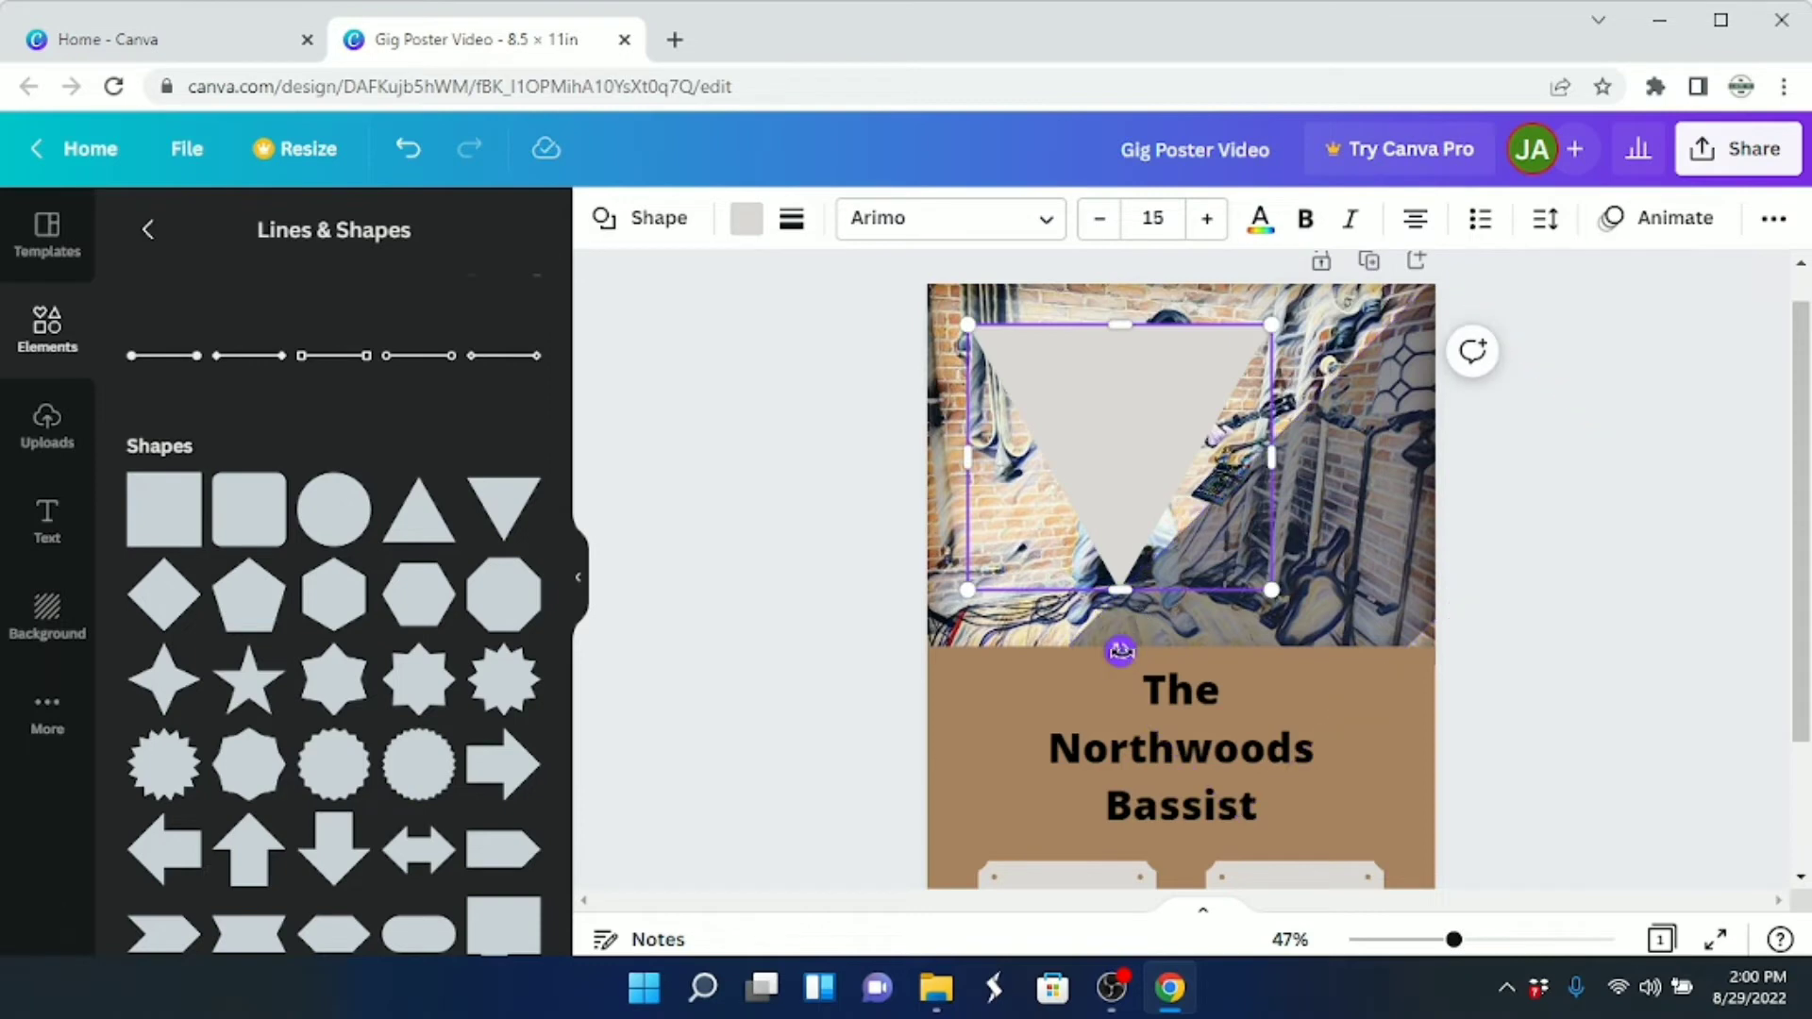
Tilt the triangle clockwise and stretch it beyond the photo's upper edge, with its tip at the photo's lower edge beside the dark overlay
{"action": "left_click_drag", "start_coordinate": [1120, 651], "coordinate": [1074, 658]}
{"action": "left_click_drag", "start_coordinate": [1084, 447], "coordinate": [1126, 450]}
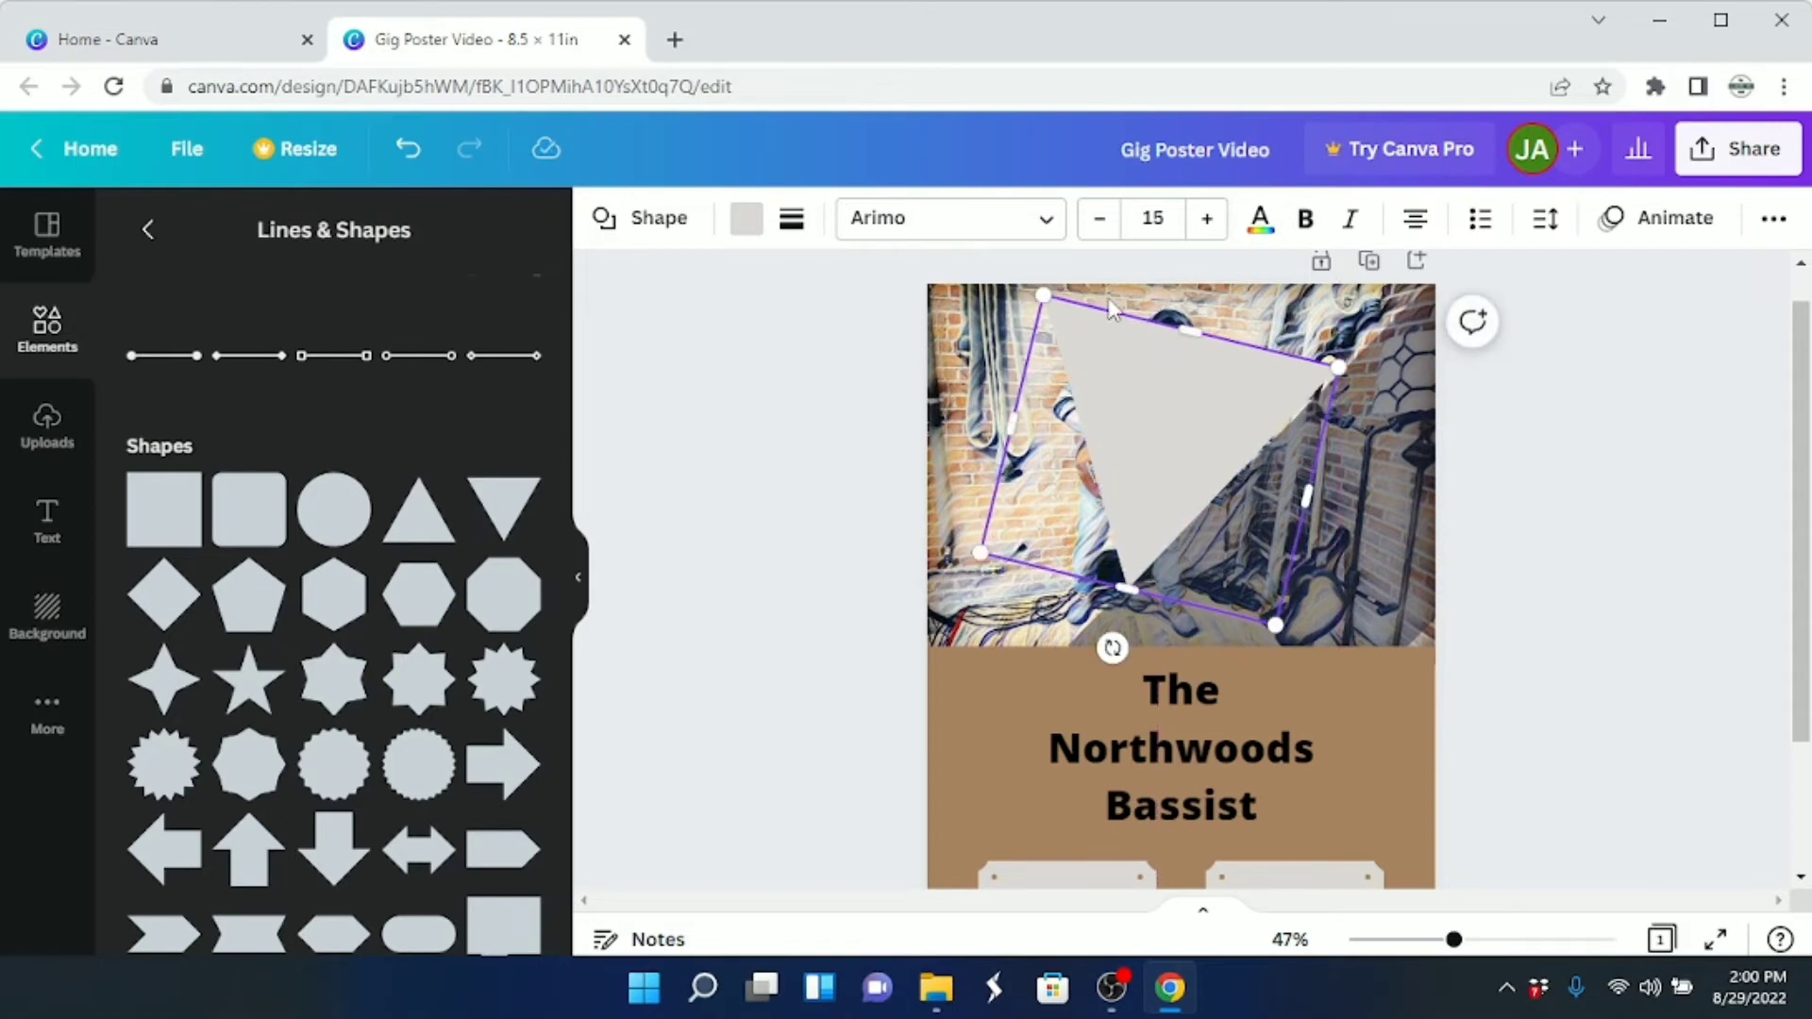
{"action": "left_click_drag", "start_coordinate": [1186, 324], "coordinate": [1224, 243]}
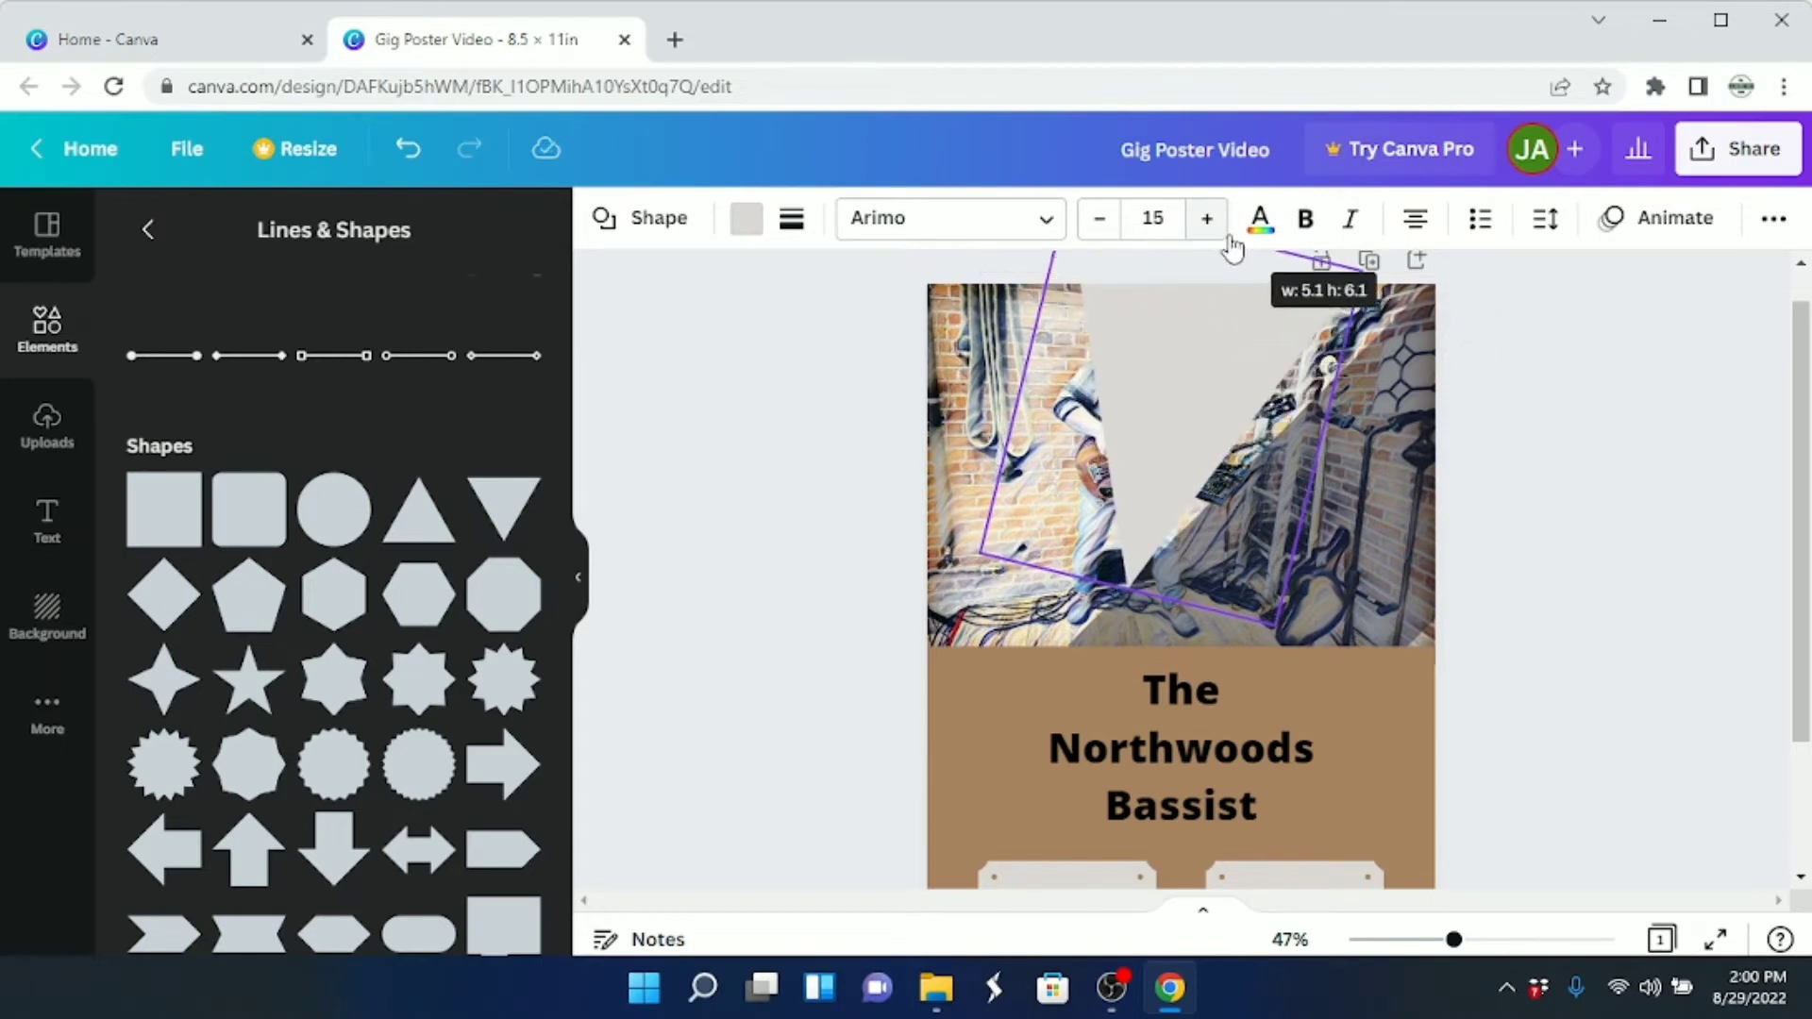
{"action": "left_click", "coordinate": [1207, 218]}
{"action": "left_click_drag", "start_coordinate": [1126, 582], "coordinate": [1076, 633]}
{"action": "left_click_drag", "start_coordinate": [1096, 707], "coordinate": [1037, 692]}
{"action": "left_click_drag", "start_coordinate": [1072, 633], "coordinate": [1056, 666]}
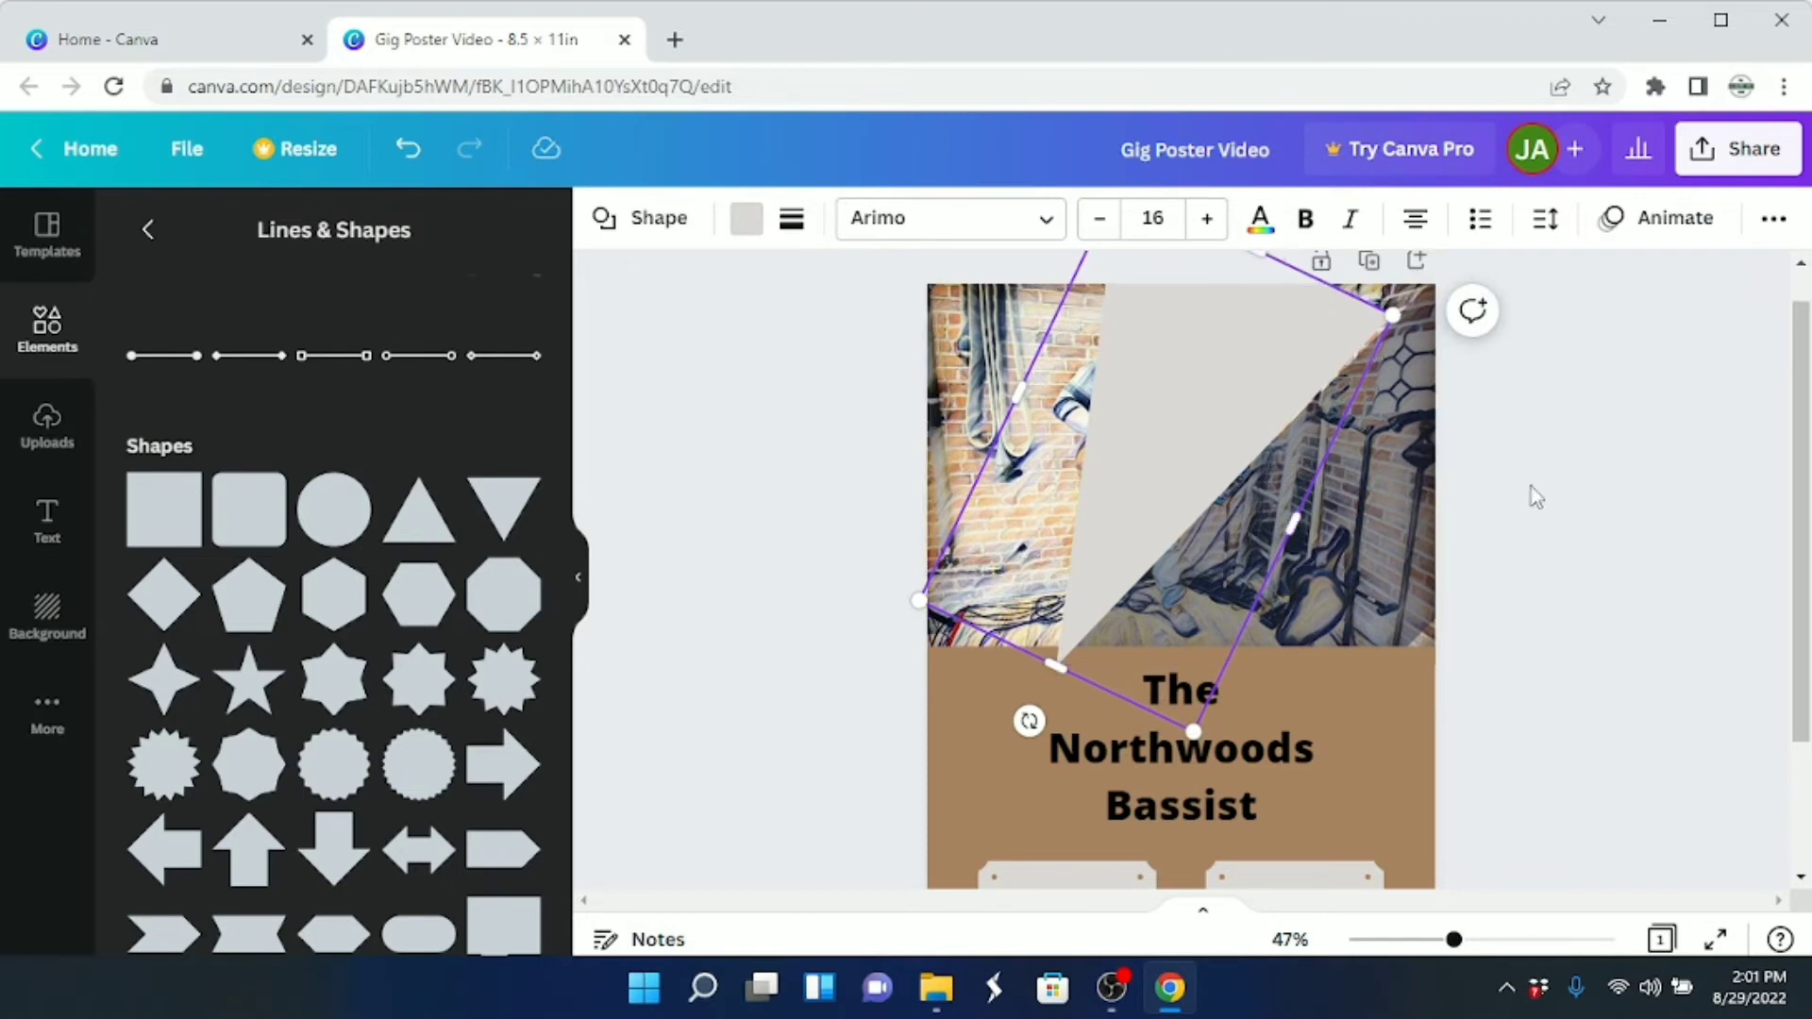
Lengthen, slightly rotate and nudge the light gray triangle so its long edge lies flush along the dark overlay's diagonal
{"action": "left_click_drag", "start_coordinate": [1801, 500], "coordinate": [1801, 354]}
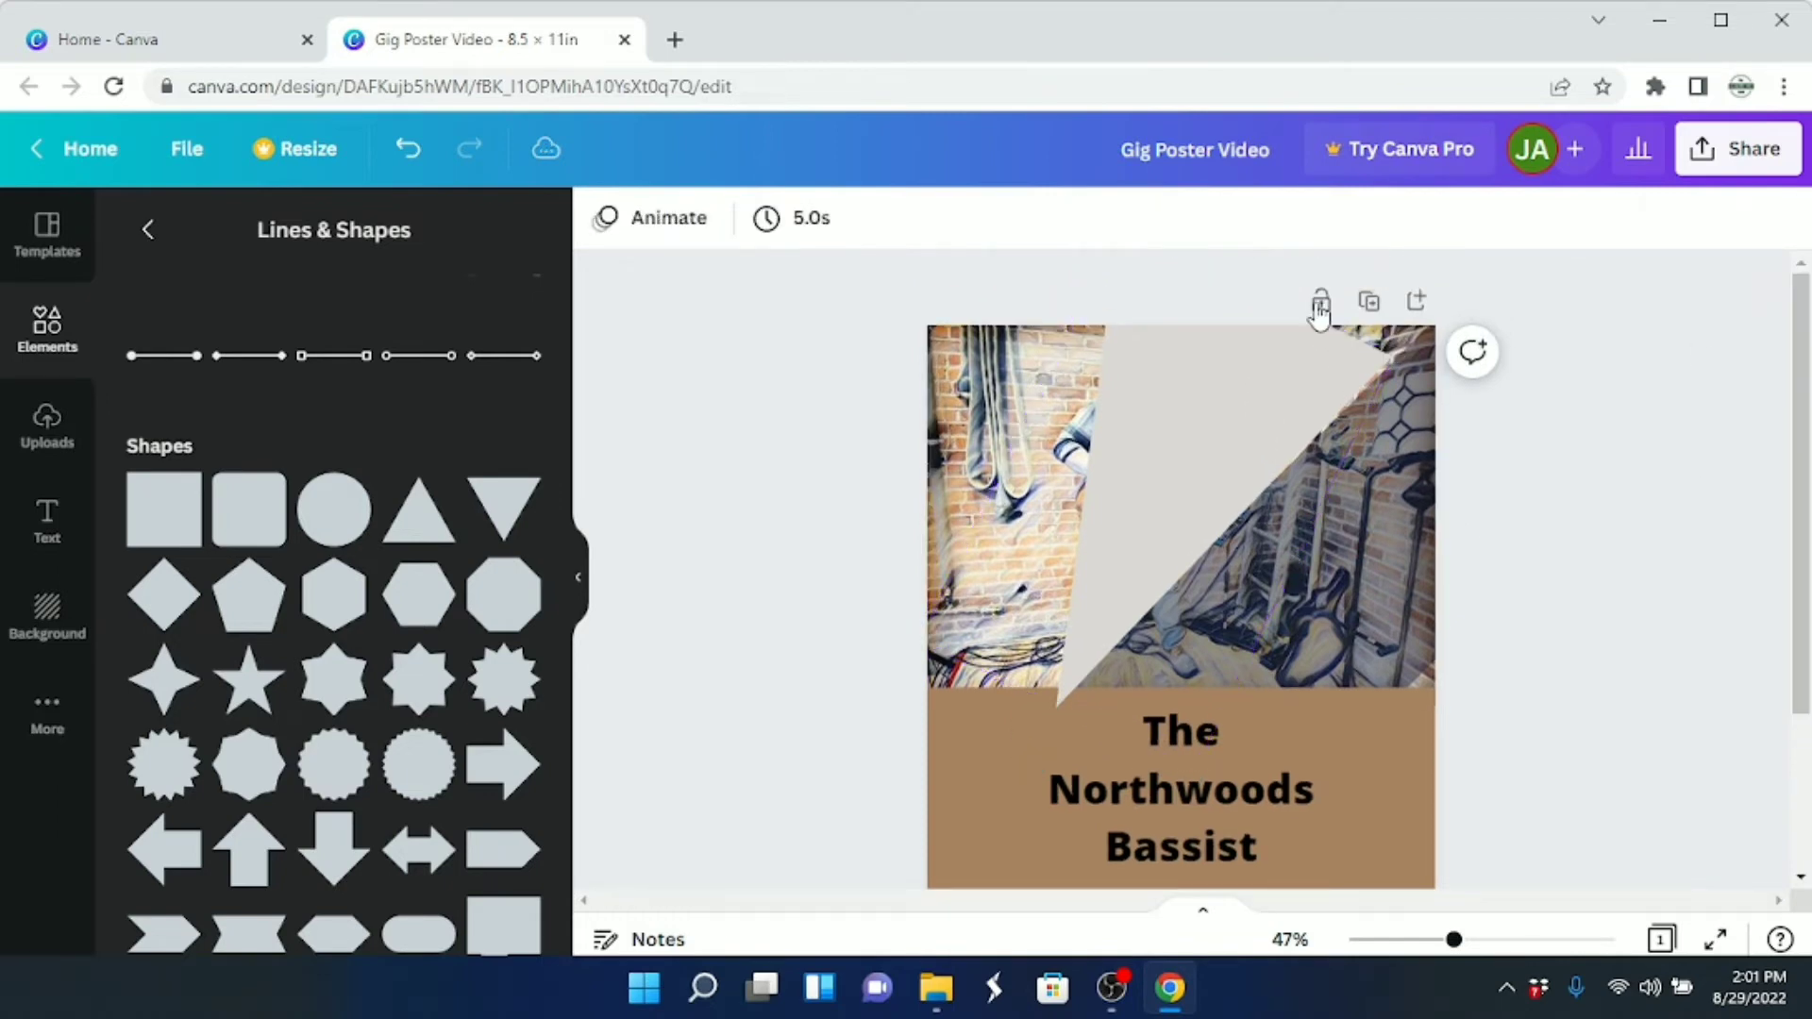
{"action": "left_click", "coordinate": [1255, 417]}
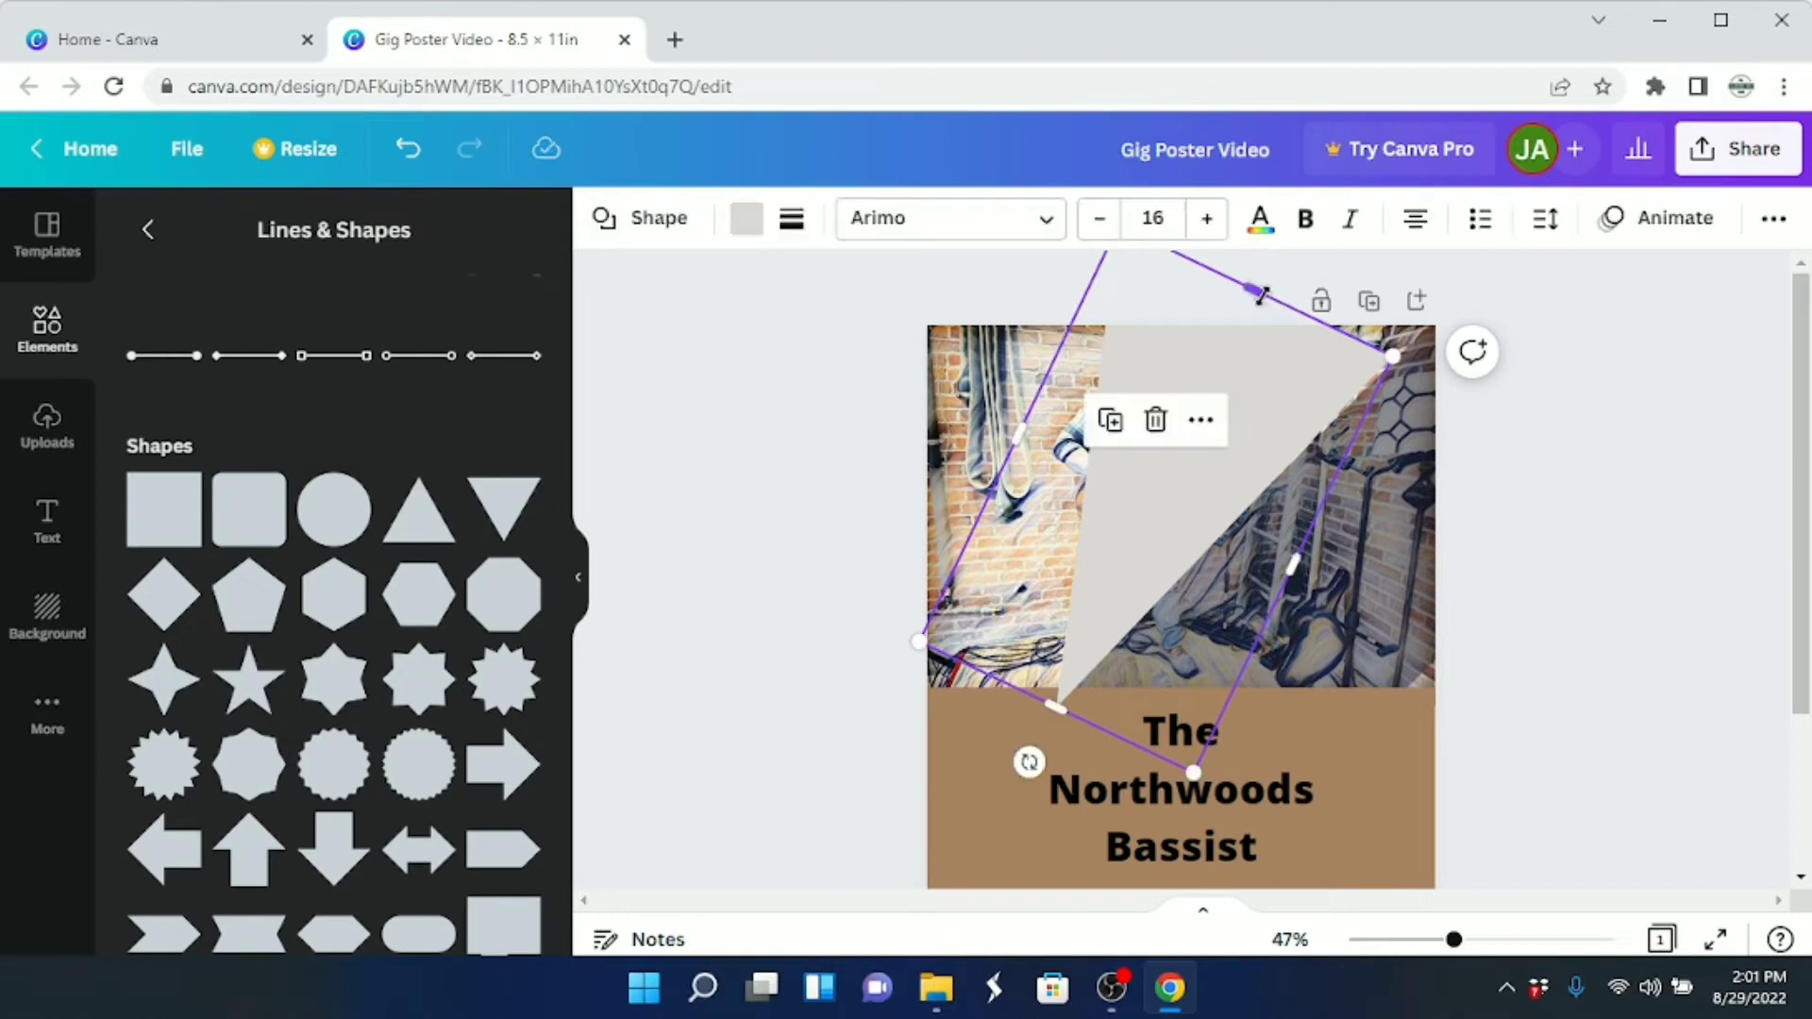
{"action": "left_click_drag", "start_coordinate": [1260, 295], "coordinate": [1321, 260]}
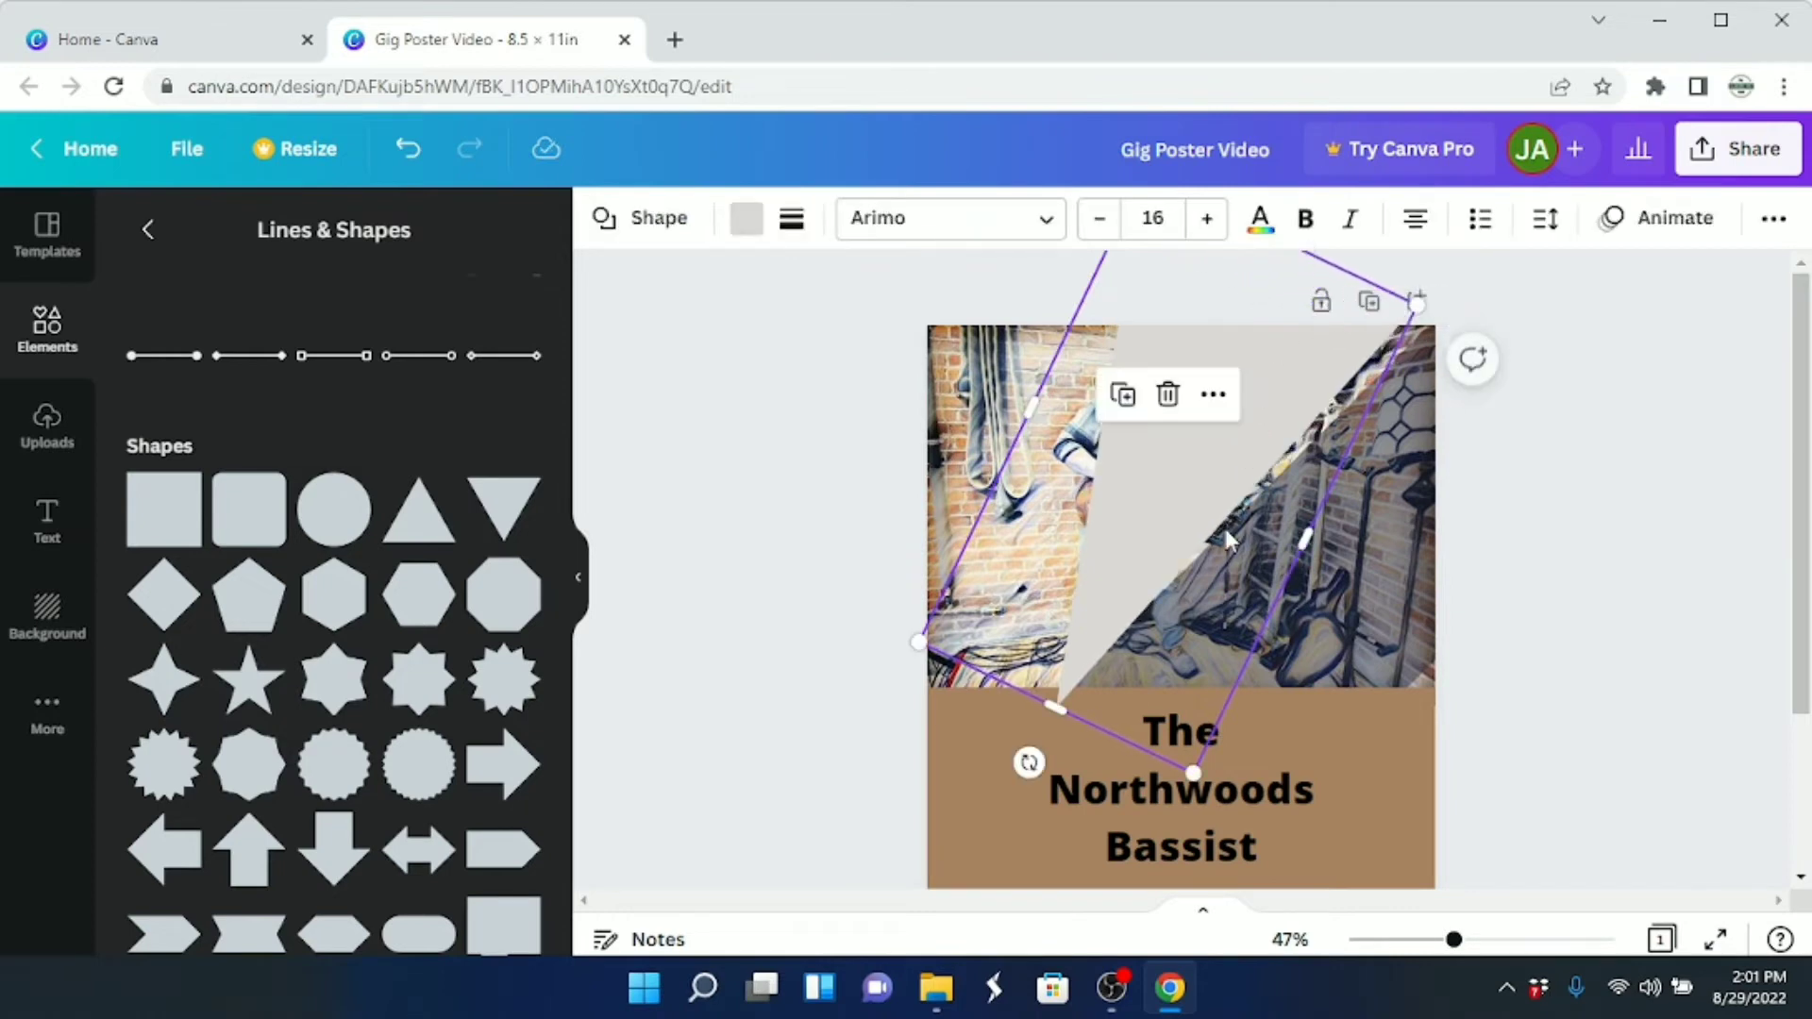
{"action": "left_click_drag", "start_coordinate": [1029, 762], "coordinate": [1016, 758]}
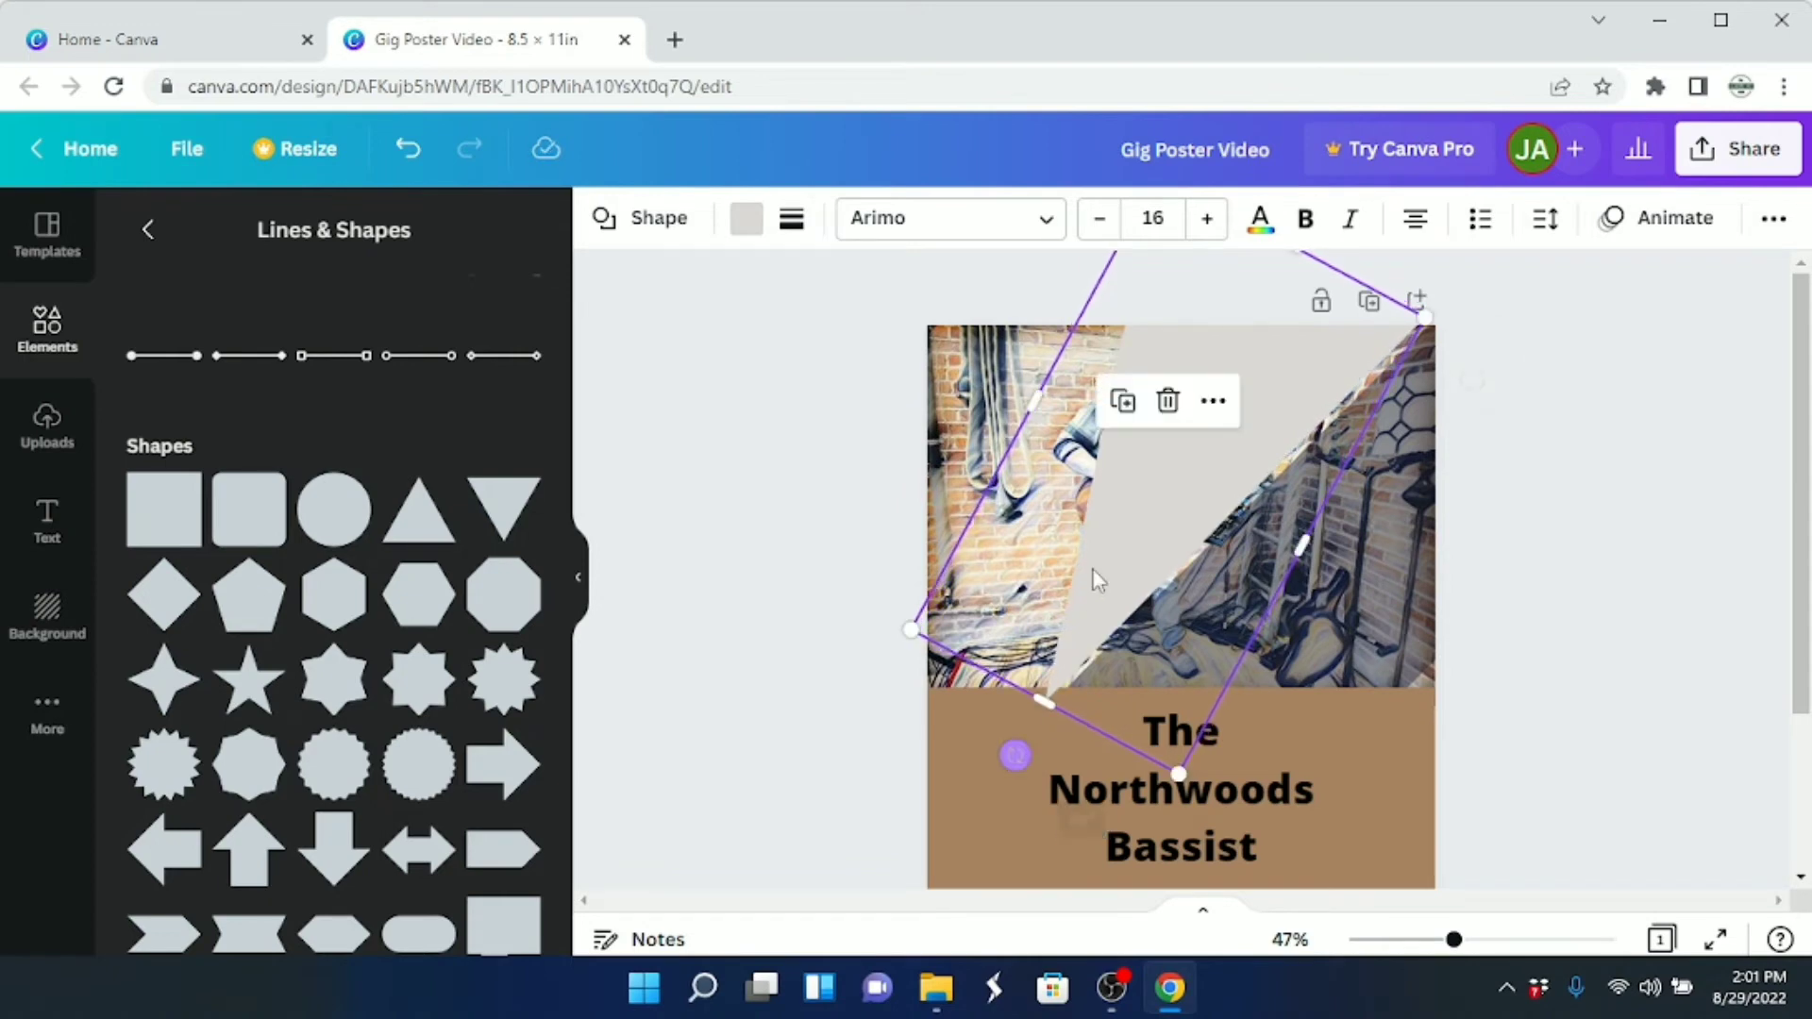
{"action": "left_click_drag", "start_coordinate": [1134, 517], "coordinate": [1153, 507]}
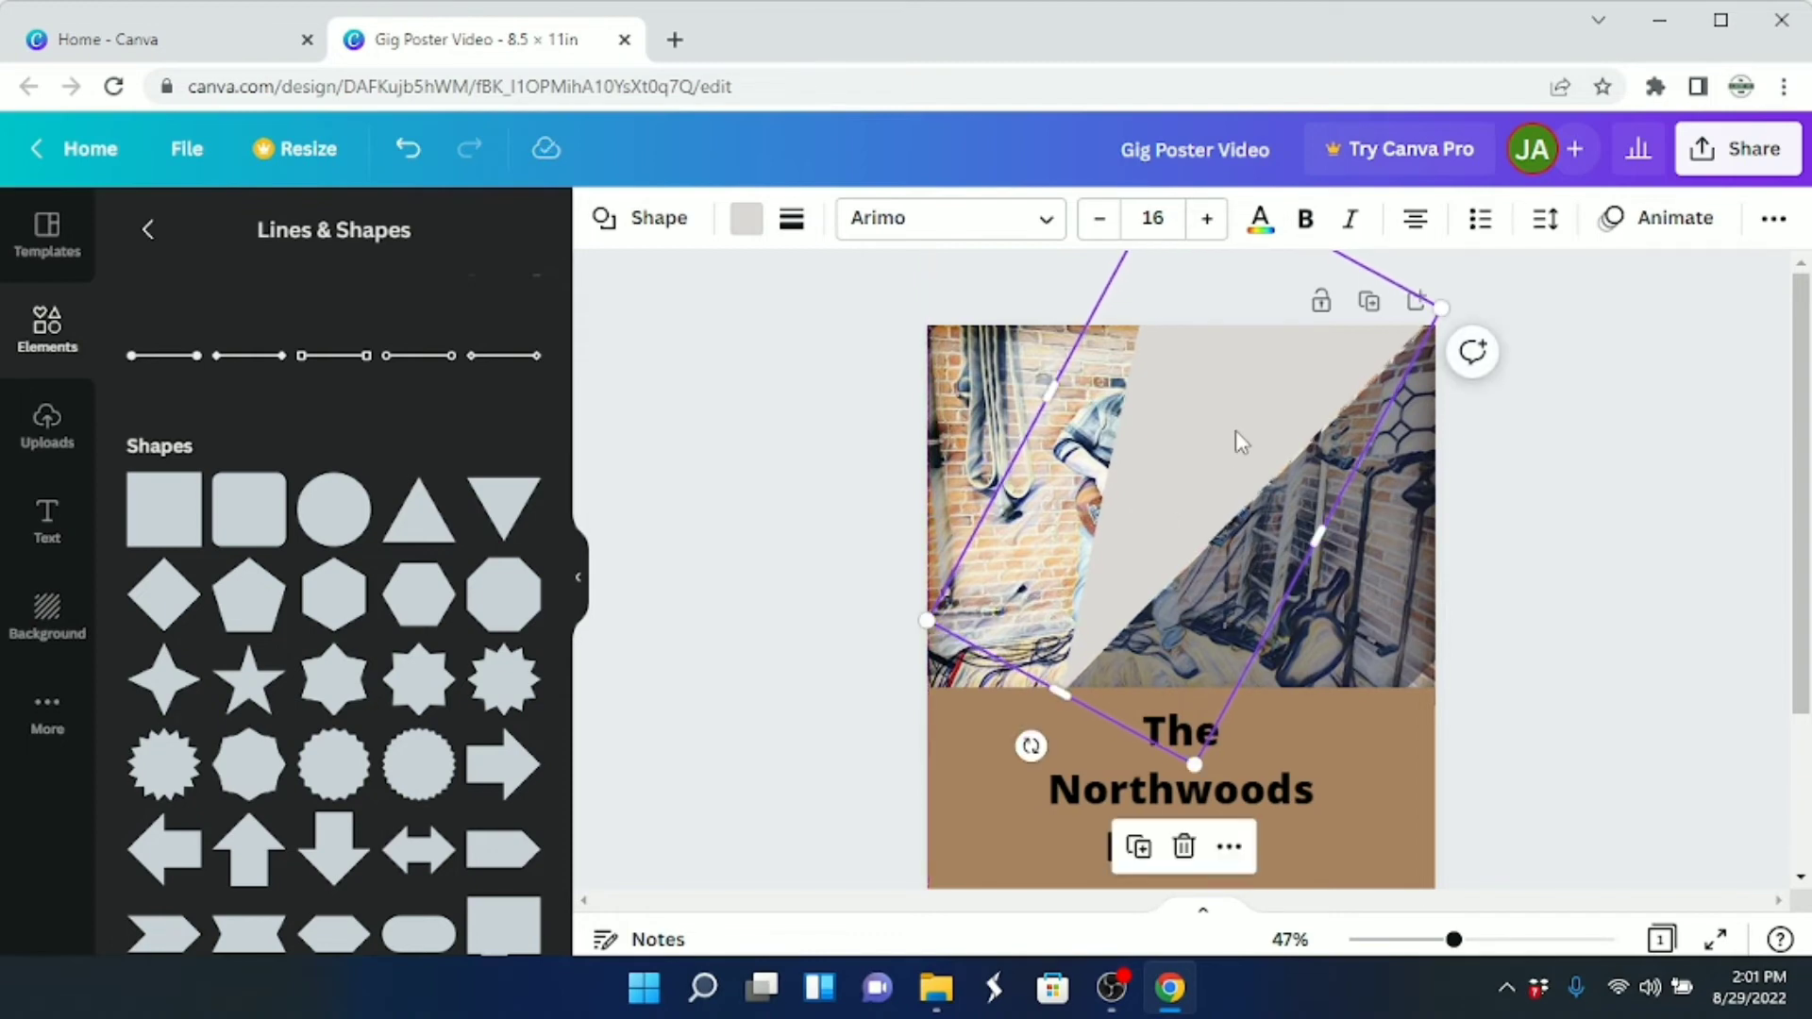
{"action": "left_click_drag", "start_coordinate": [1236, 431], "coordinate": [1244, 432]}
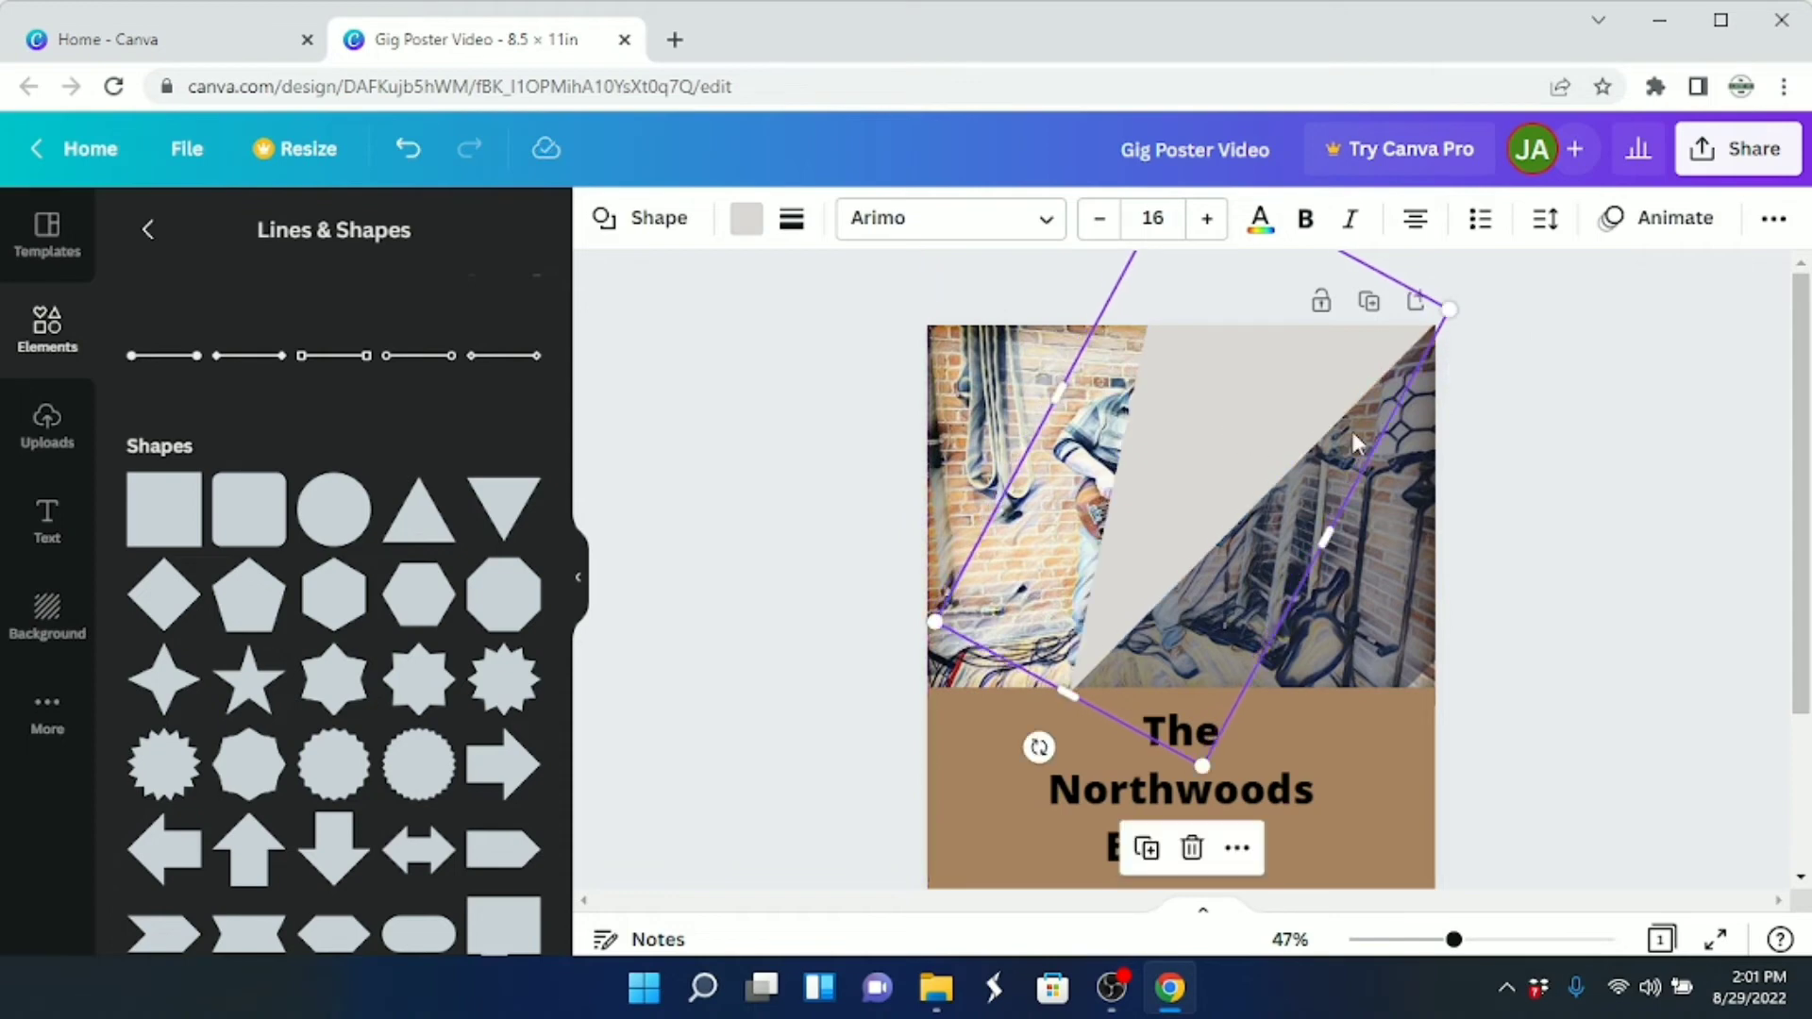
{"action": "left_click", "coordinate": [1644, 434]}
Set the transparency of the light gray triangle over the bassist to 34
{"action": "left_click", "coordinate": [1265, 419]}
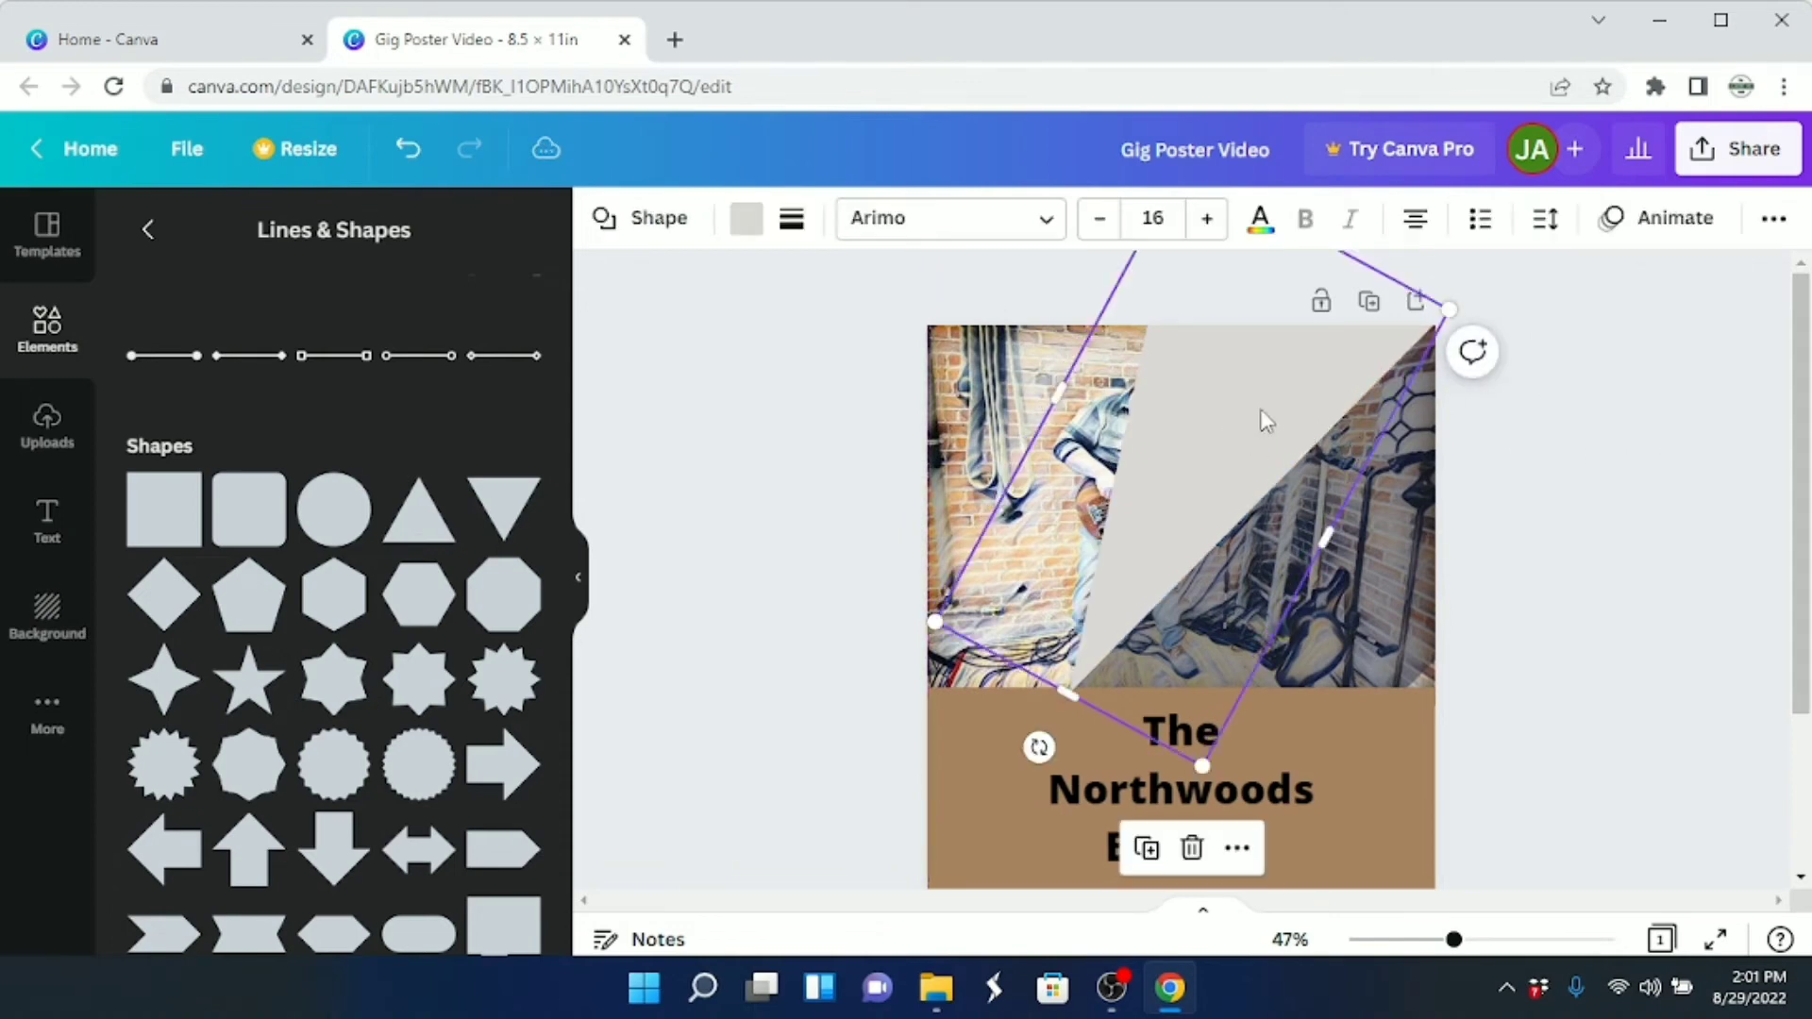
{"action": "left_click", "coordinate": [1774, 226]}
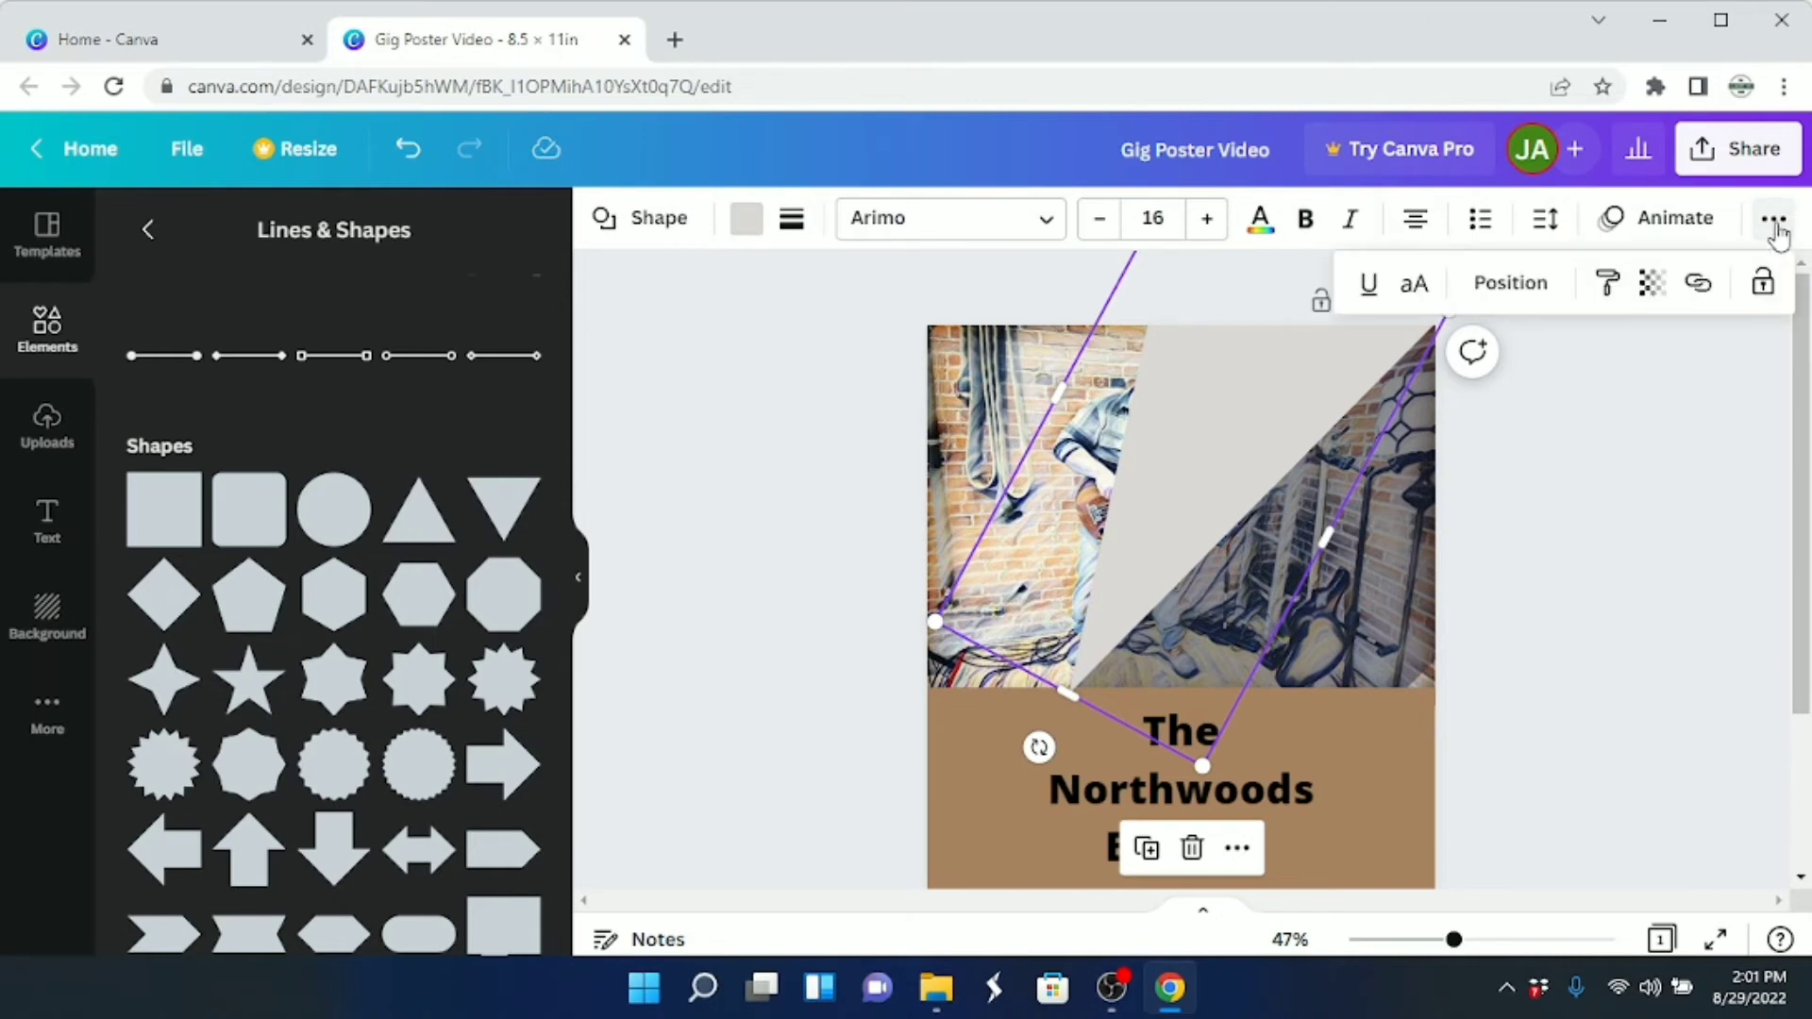
{"action": "left_click", "coordinate": [1648, 300]}
{"action": "left_click", "coordinate": [1637, 351]}
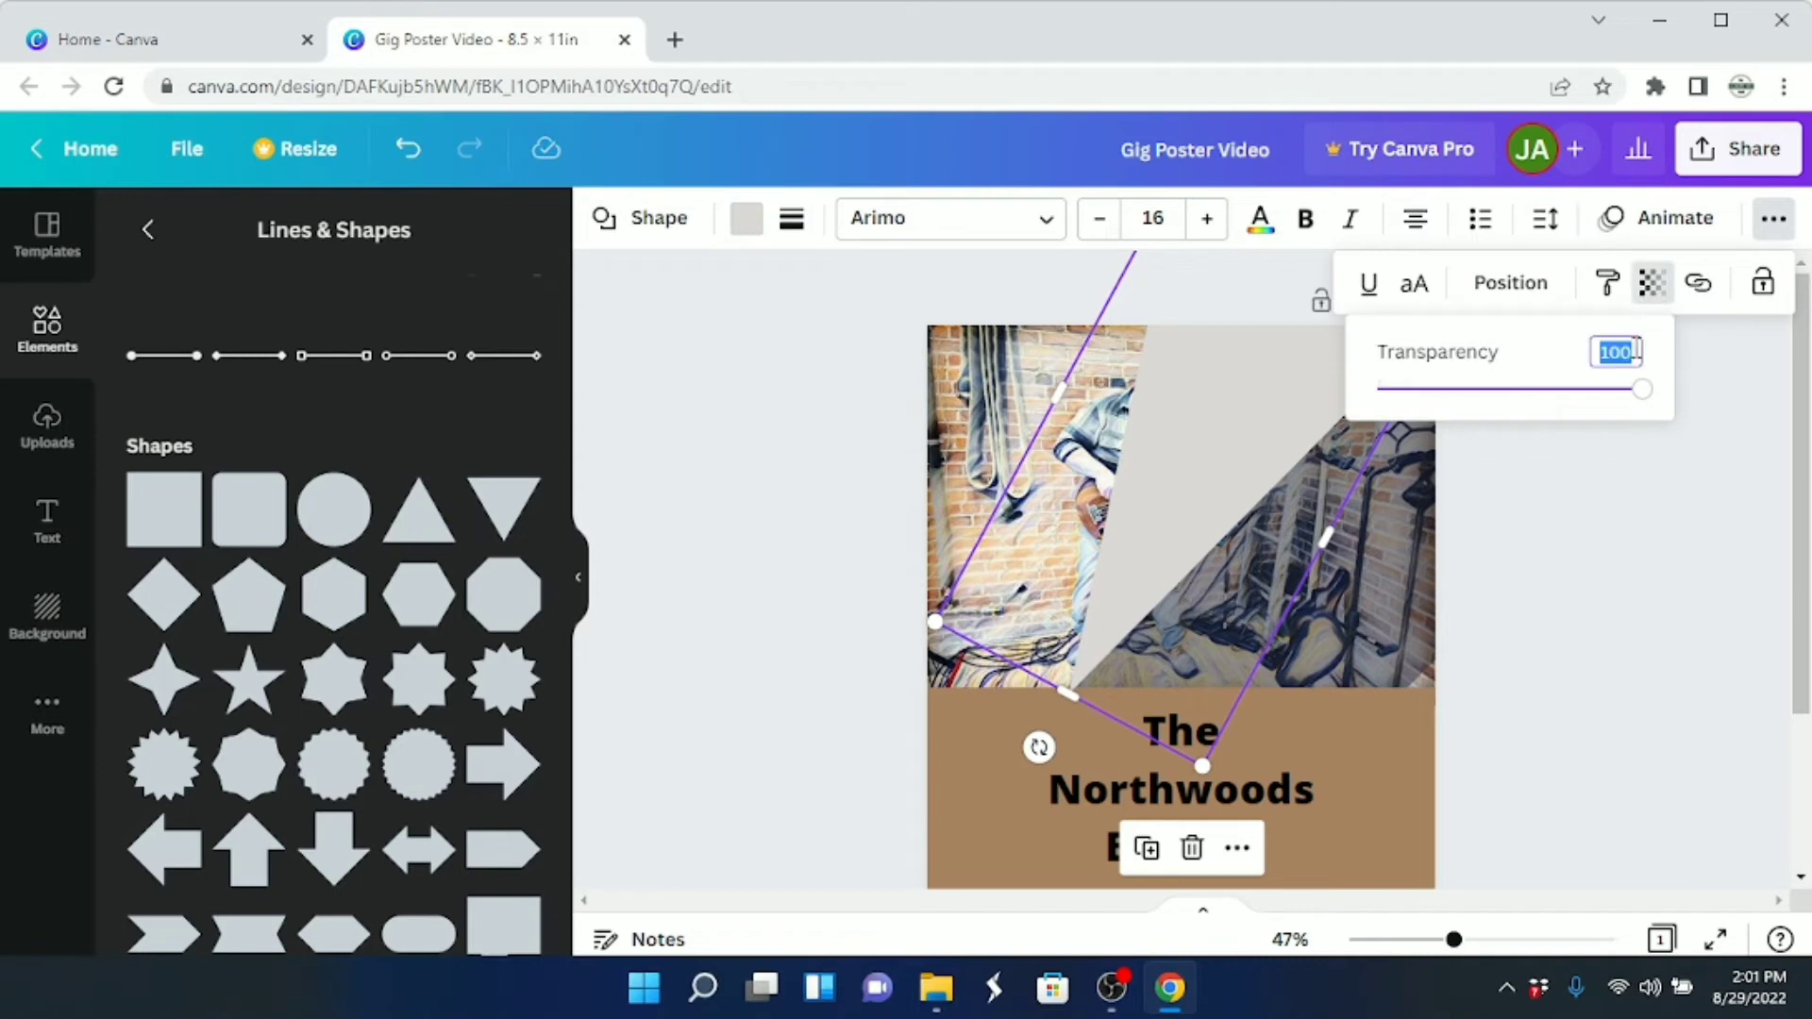
{"action": "left_click", "coordinate": [1601, 352]}
{"action": "left_click_drag", "start_coordinate": [1640, 351], "coordinate": [1601, 352]}
{"action": "type", "text": "34"}
{"action": "key", "text": "Return"}
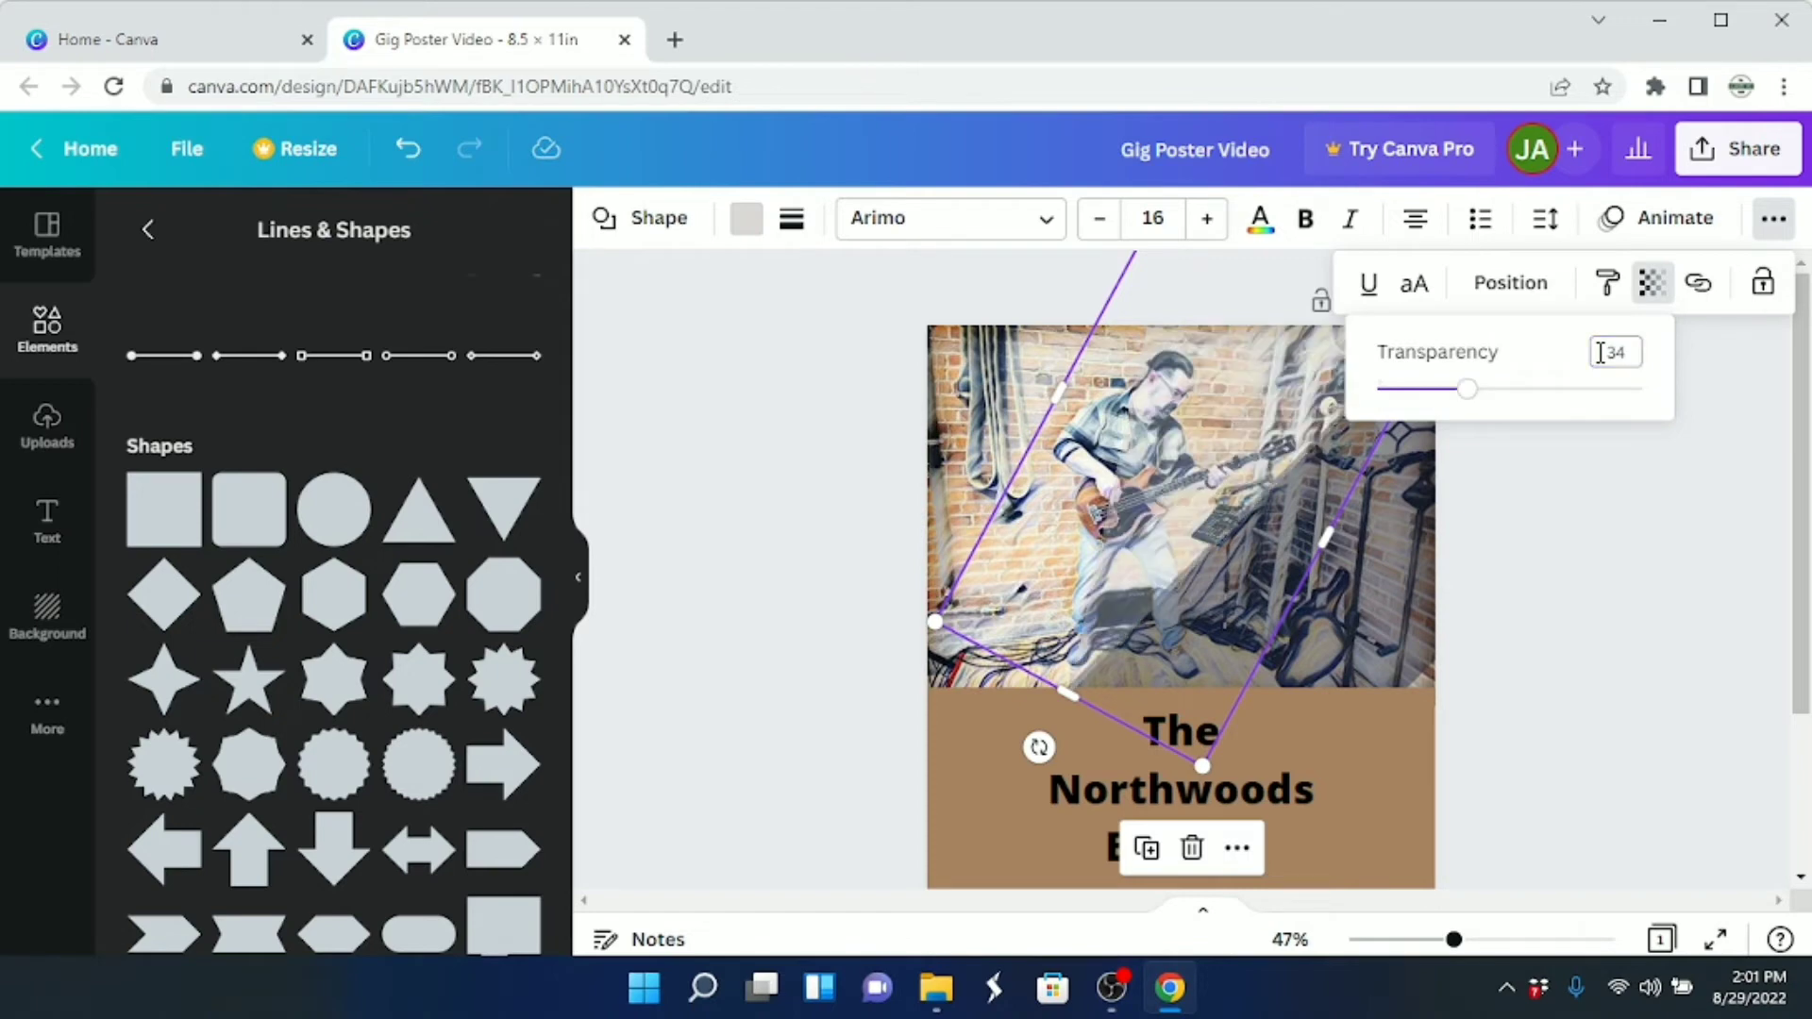
{"action": "double_click", "coordinate": [1601, 352]}
{"action": "left_click", "coordinate": [1628, 555]}
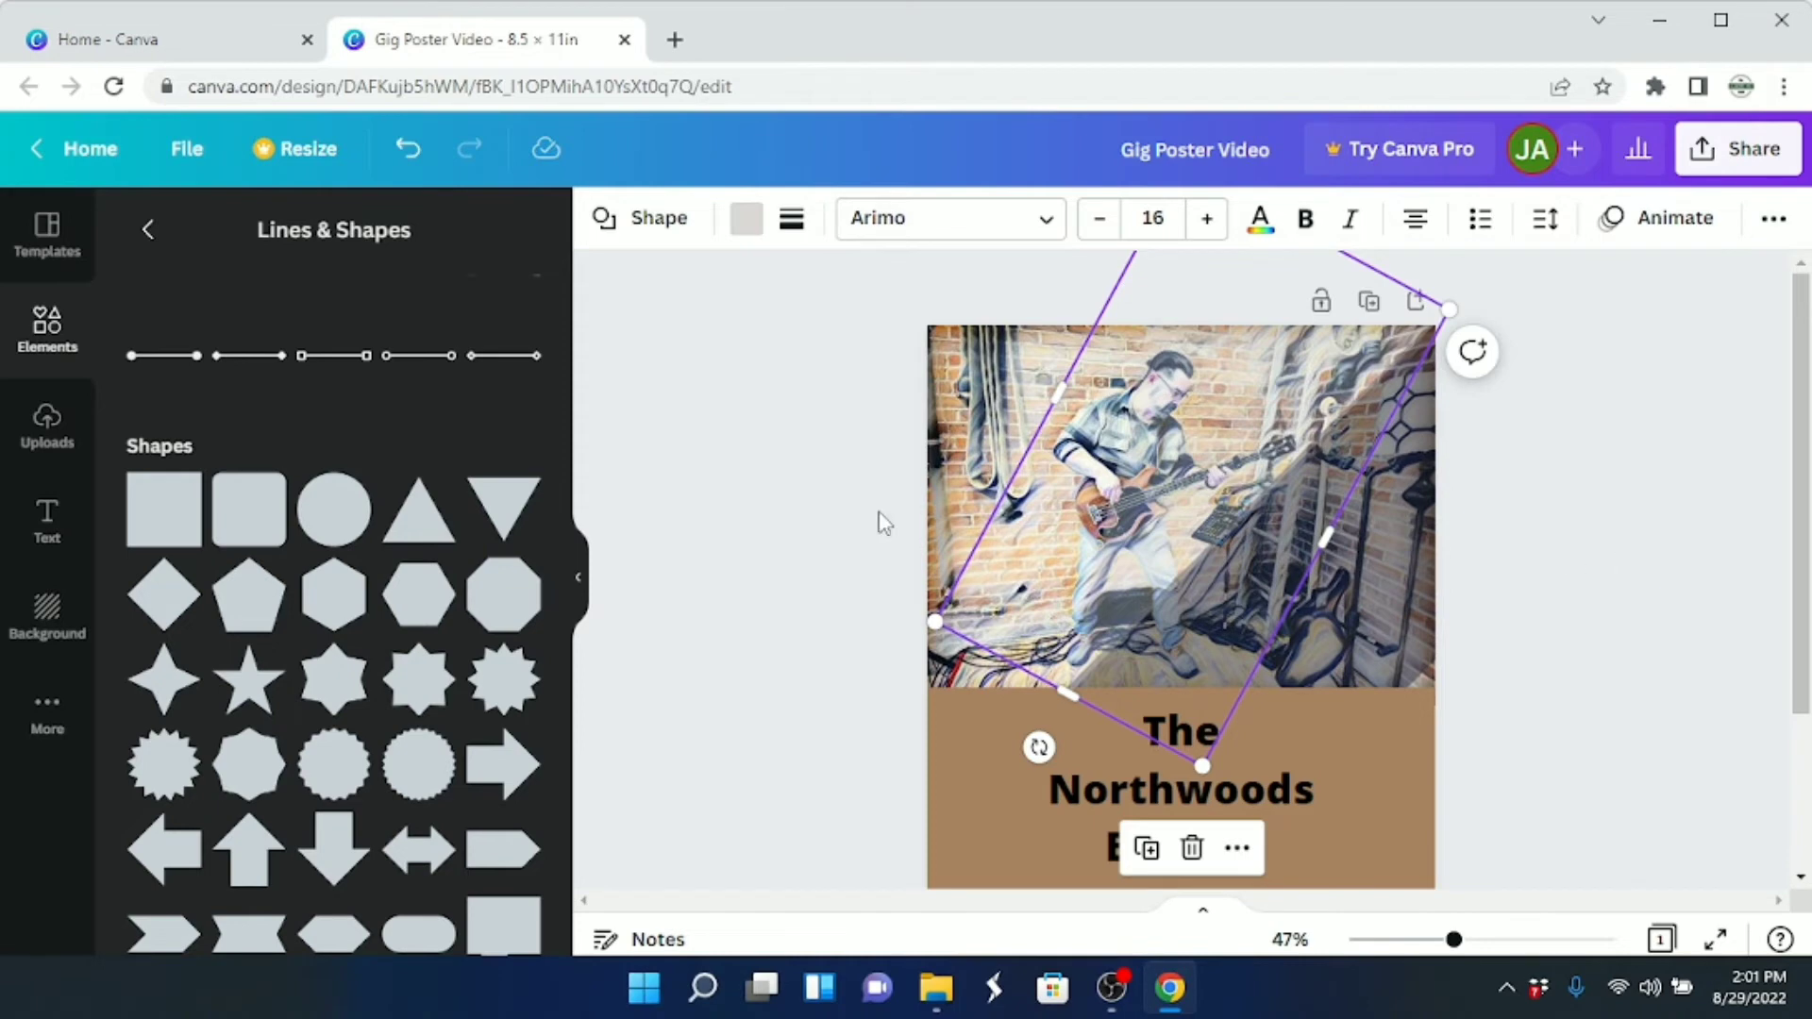
Recolor the semi-transparent triangle with the brown swatch from the photo colors and deselect it
{"action": "left_click", "coordinate": [746, 236]}
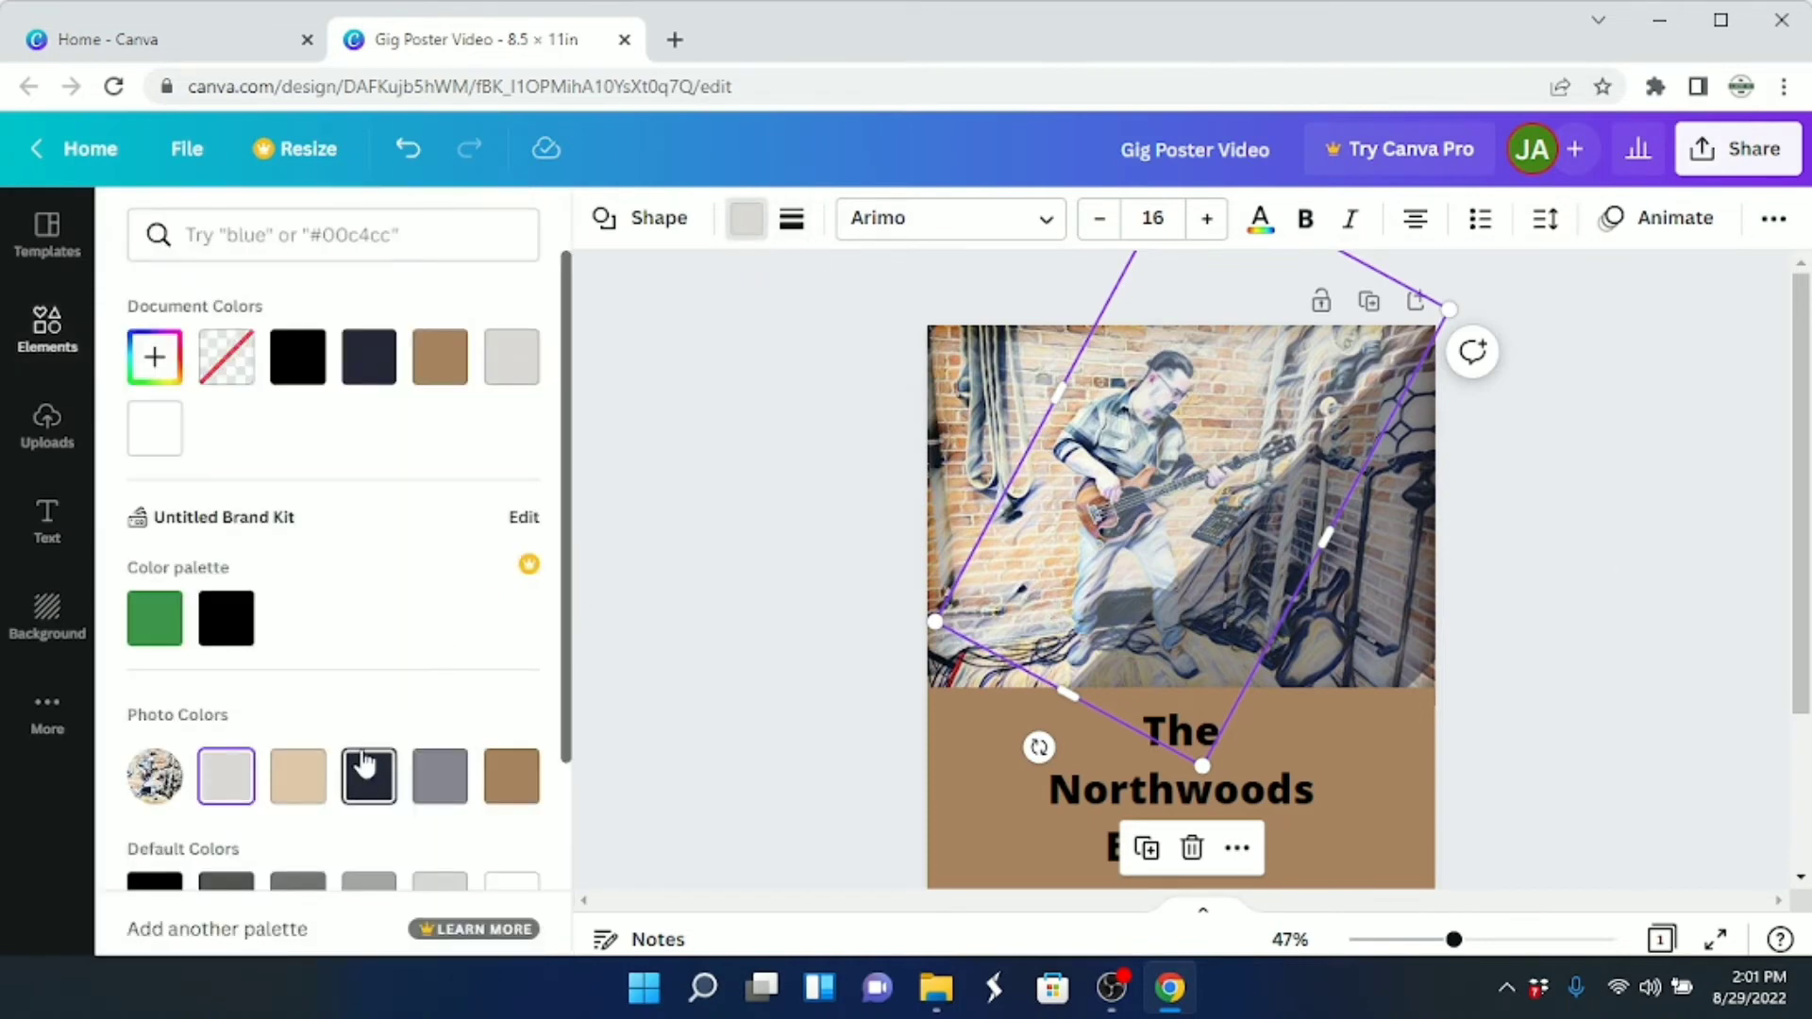
{"action": "left_click", "coordinate": [510, 776]}
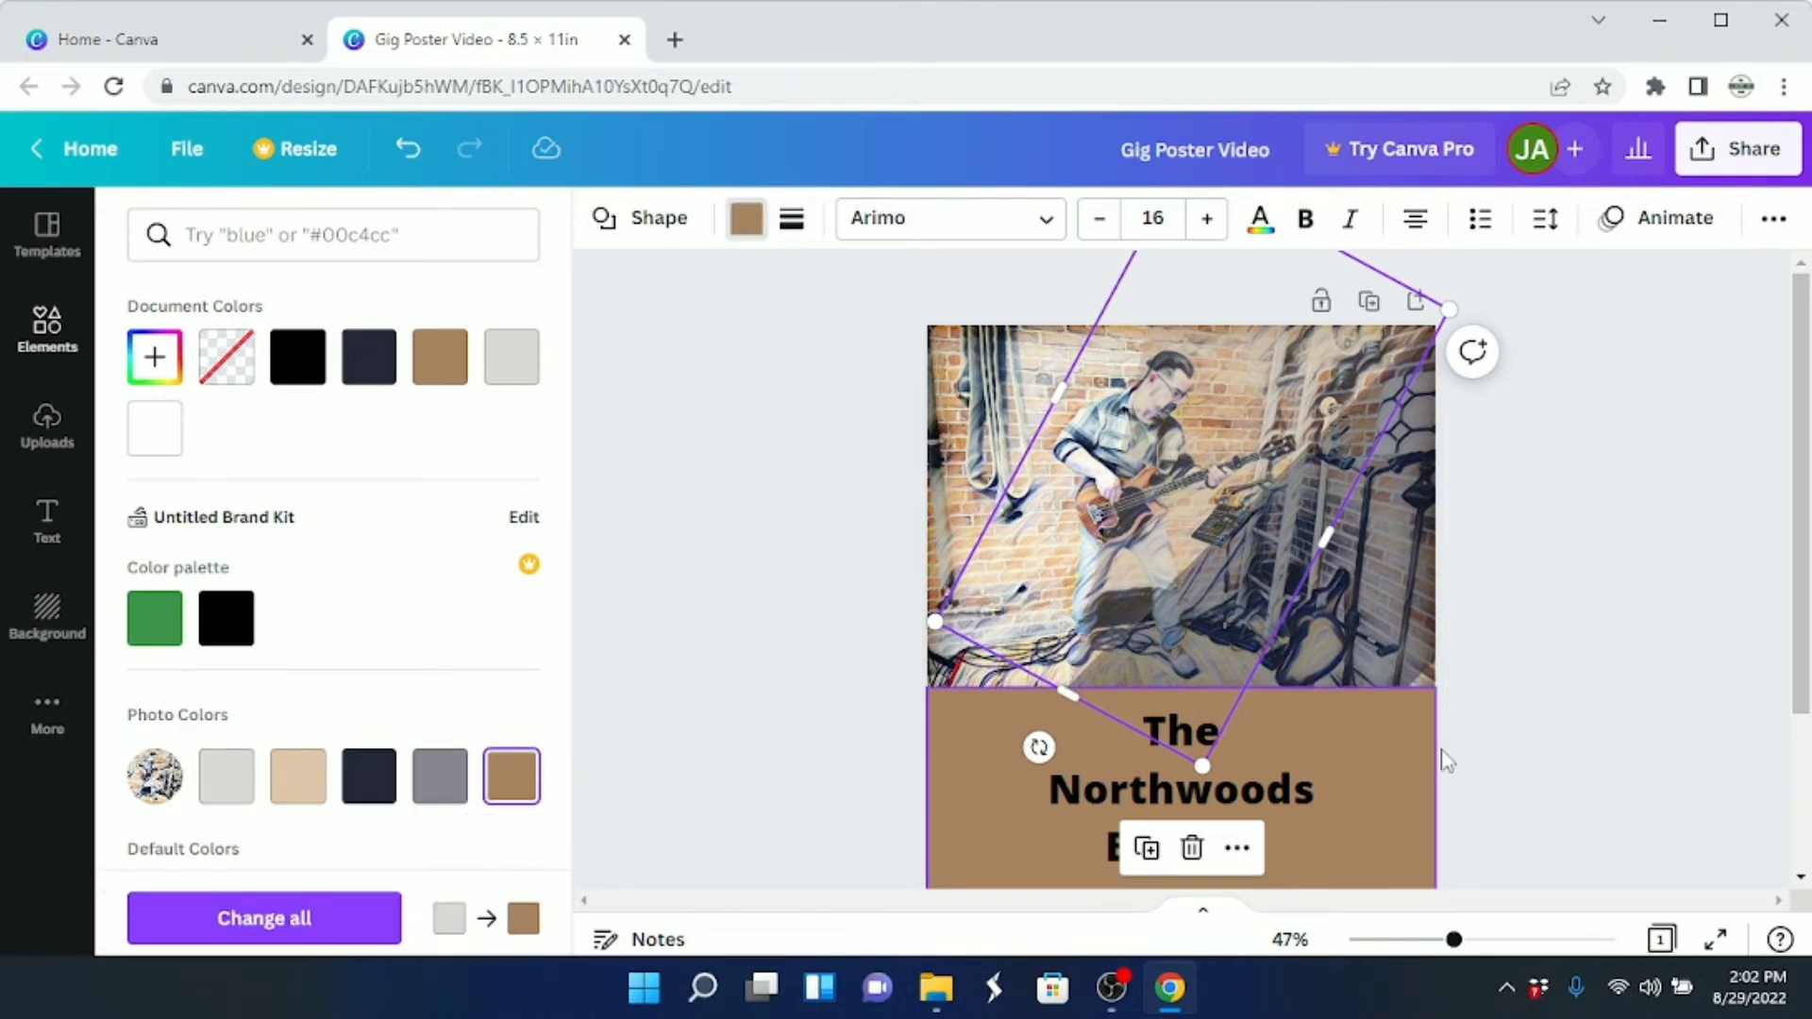
{"action": "left_click", "coordinate": [1742, 553]}
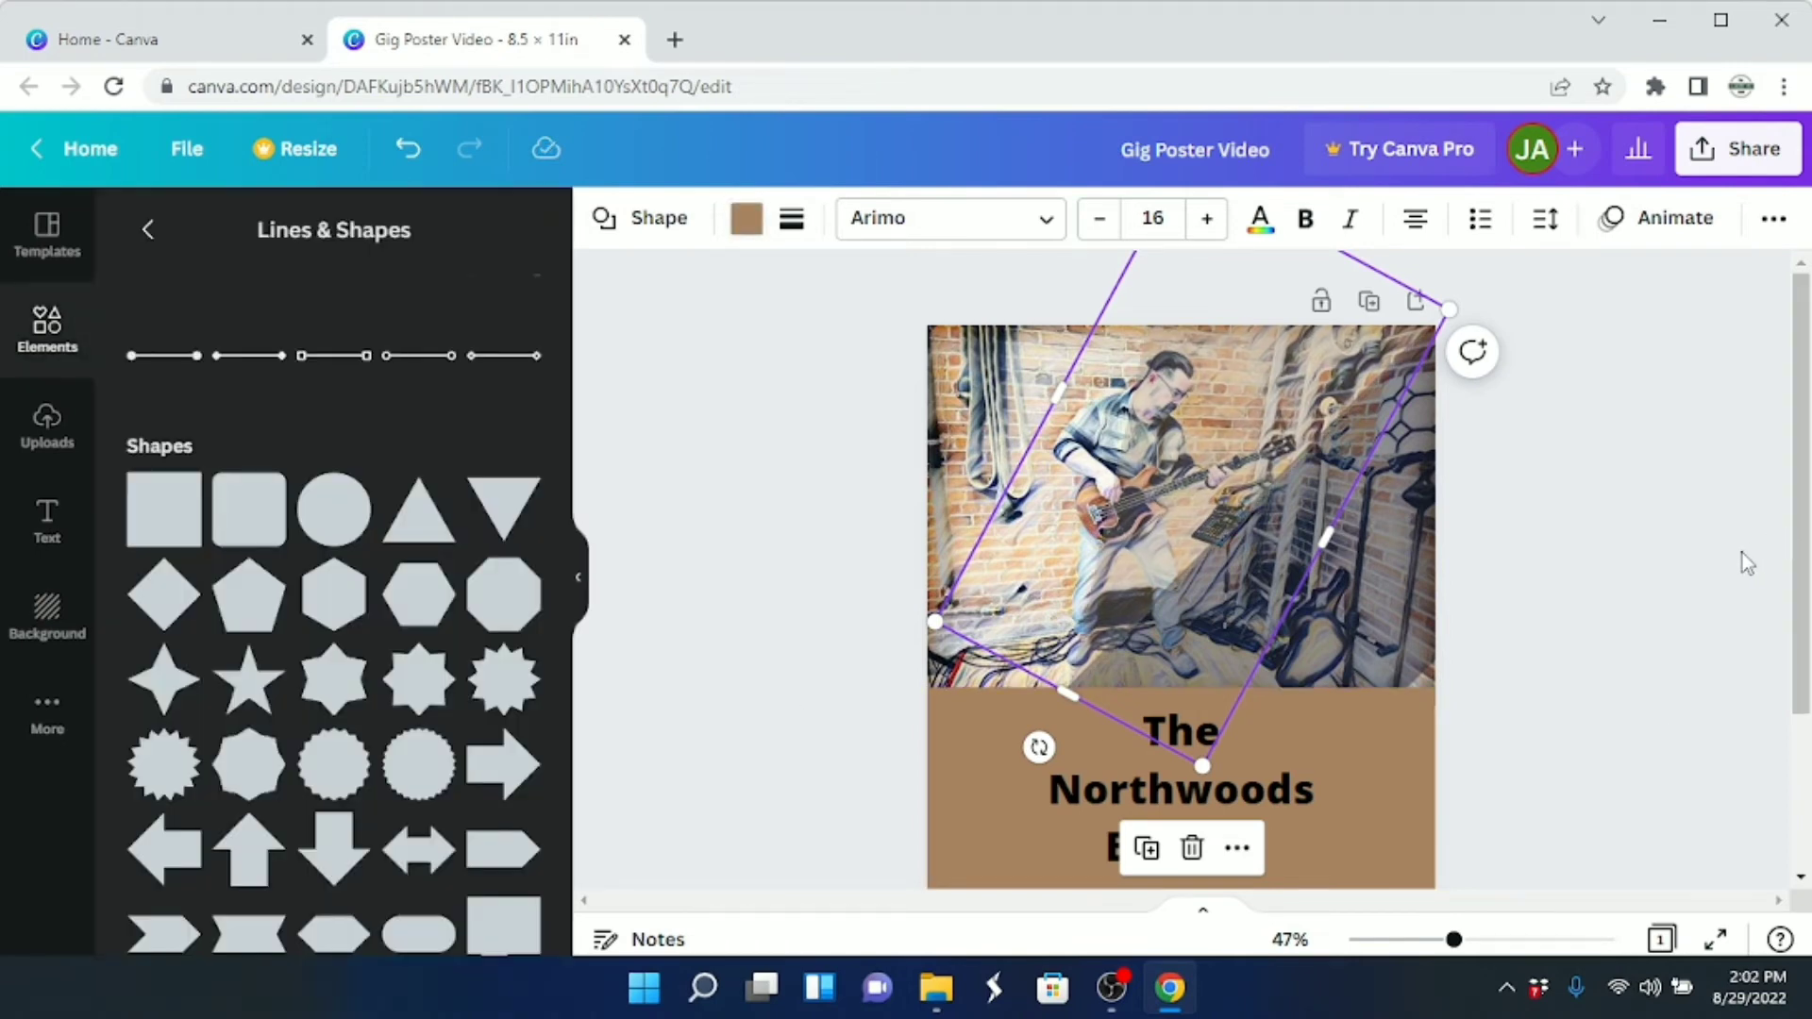
{"action": "left_click", "coordinate": [1729, 547]}
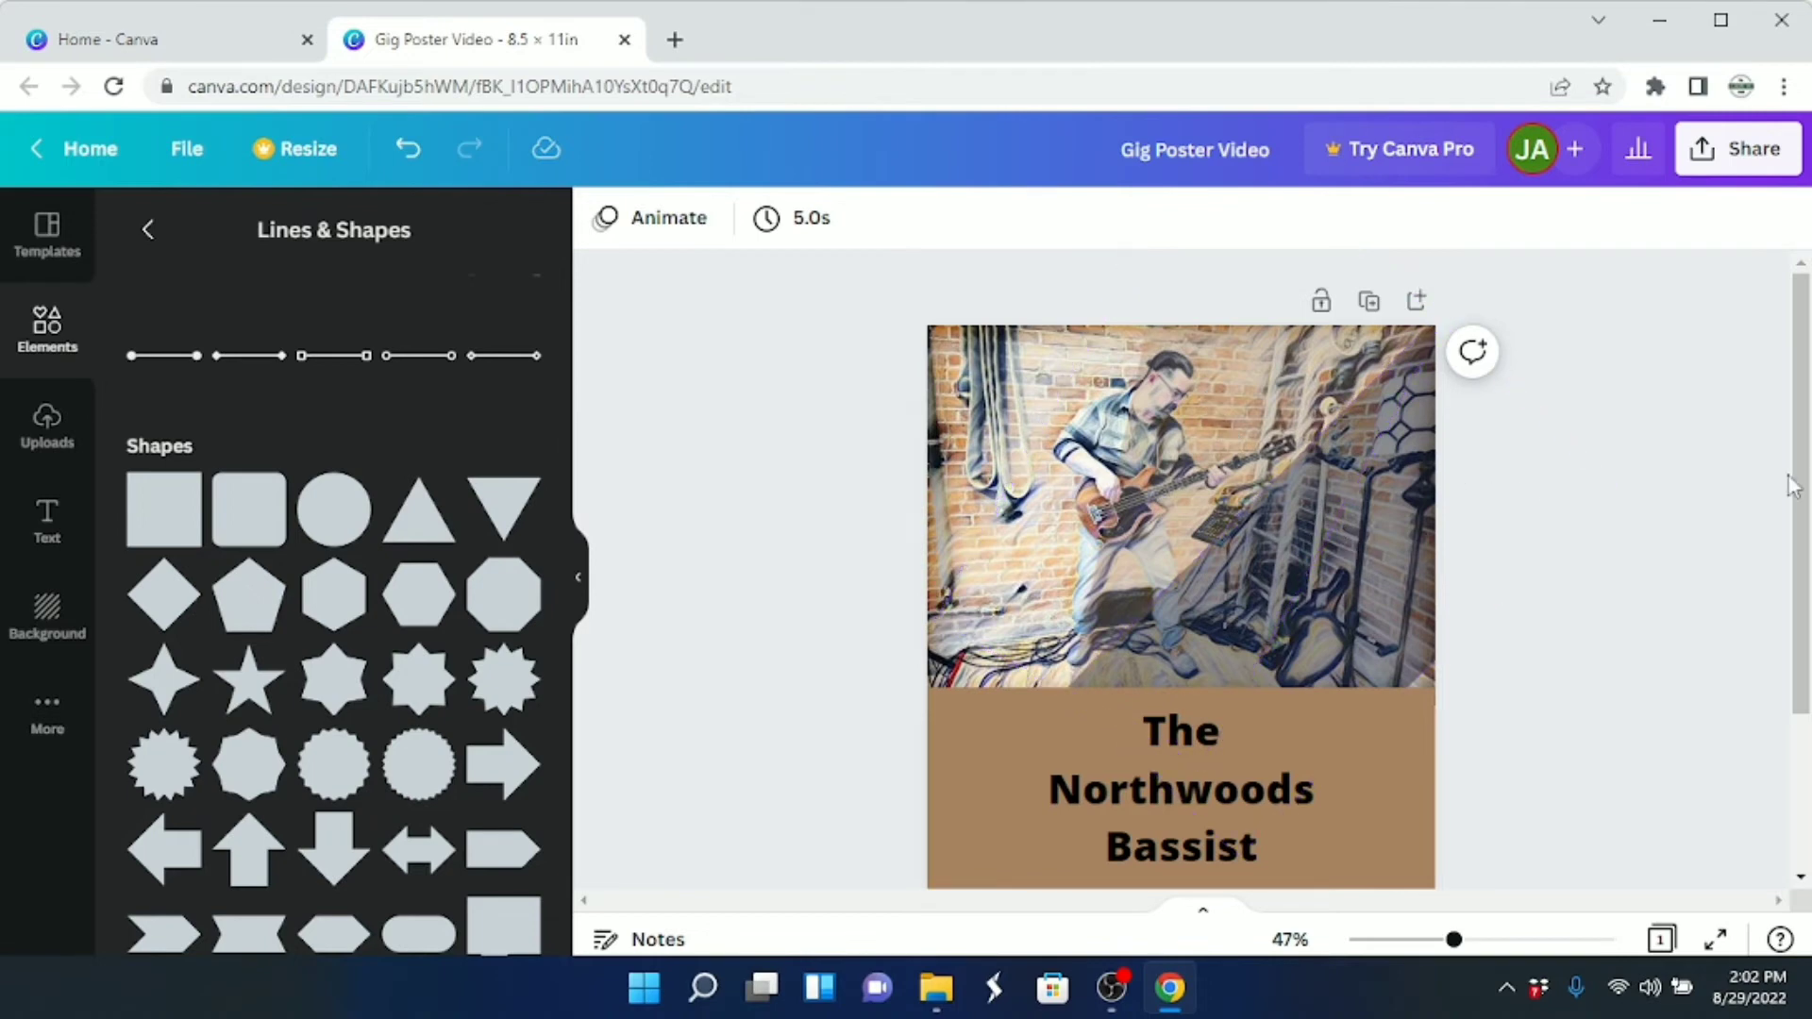
Duplicate the "The Northwoods Bassist" title and recolor the copy with the medium gray swatch from the photo colors
{"action": "left_click_drag", "start_coordinate": [1797, 415], "coordinate": [1797, 509]}
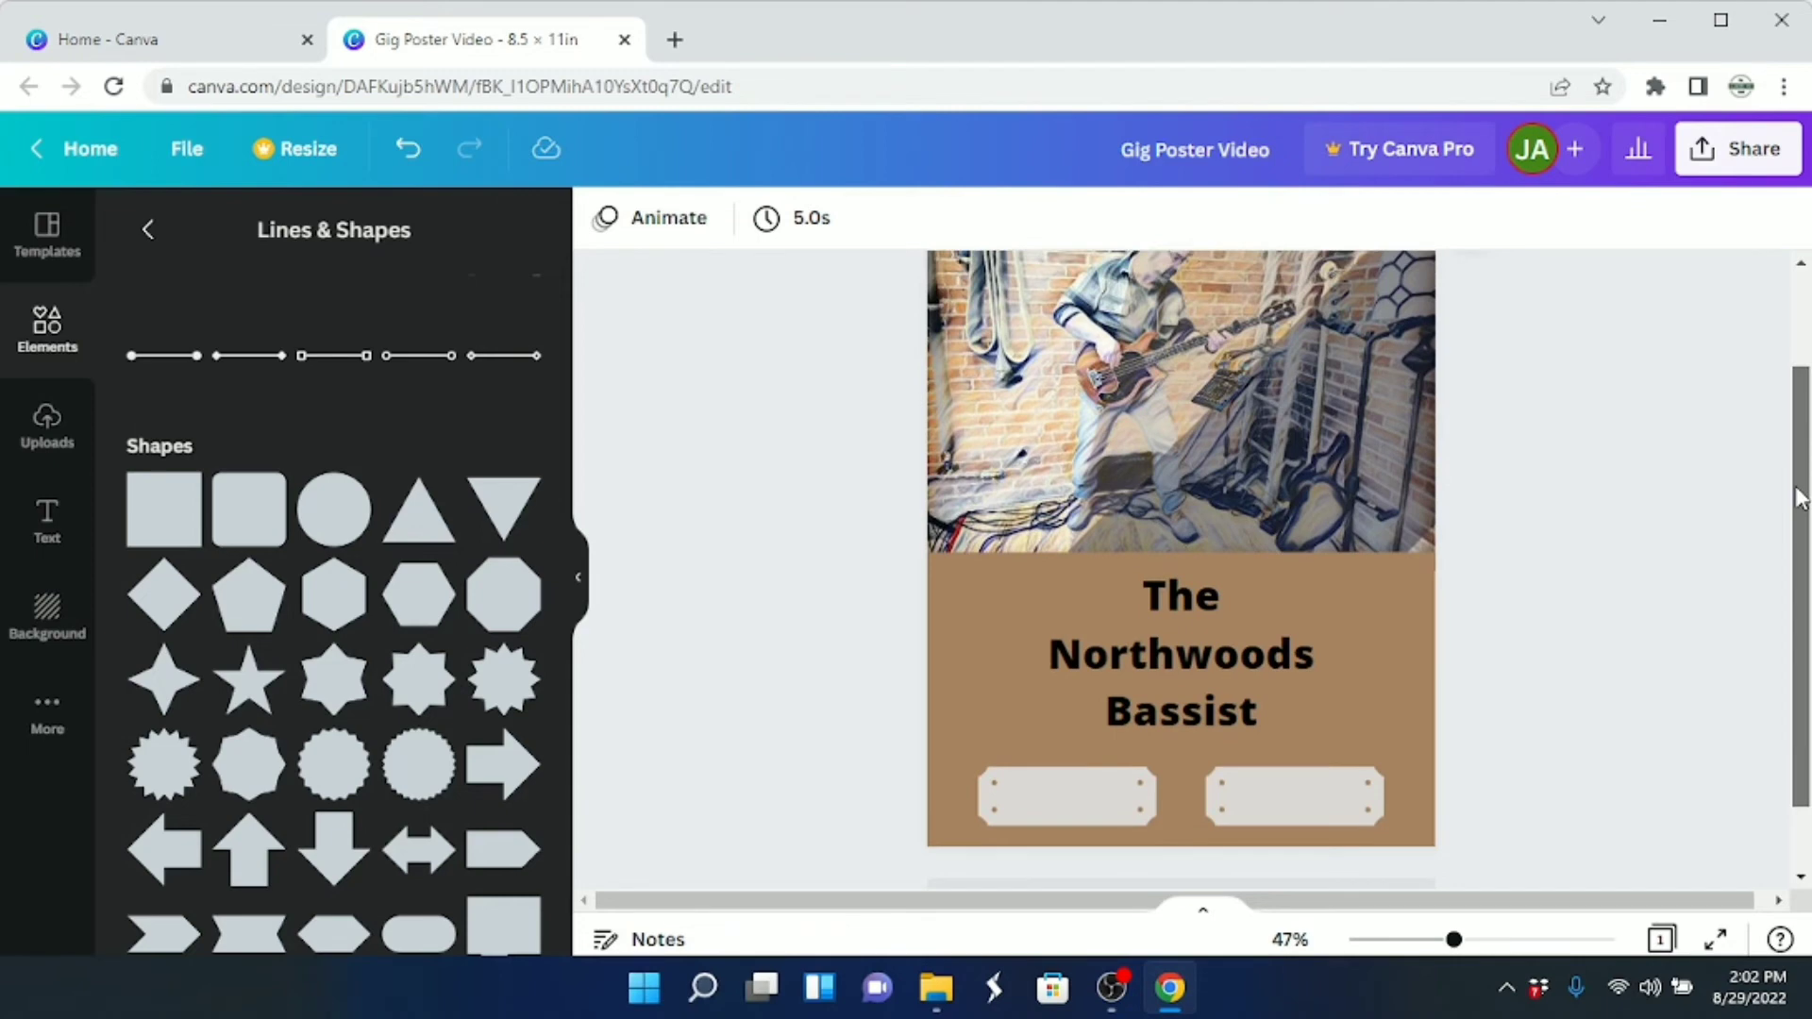
{"action": "left_click", "coordinate": [1135, 657]}
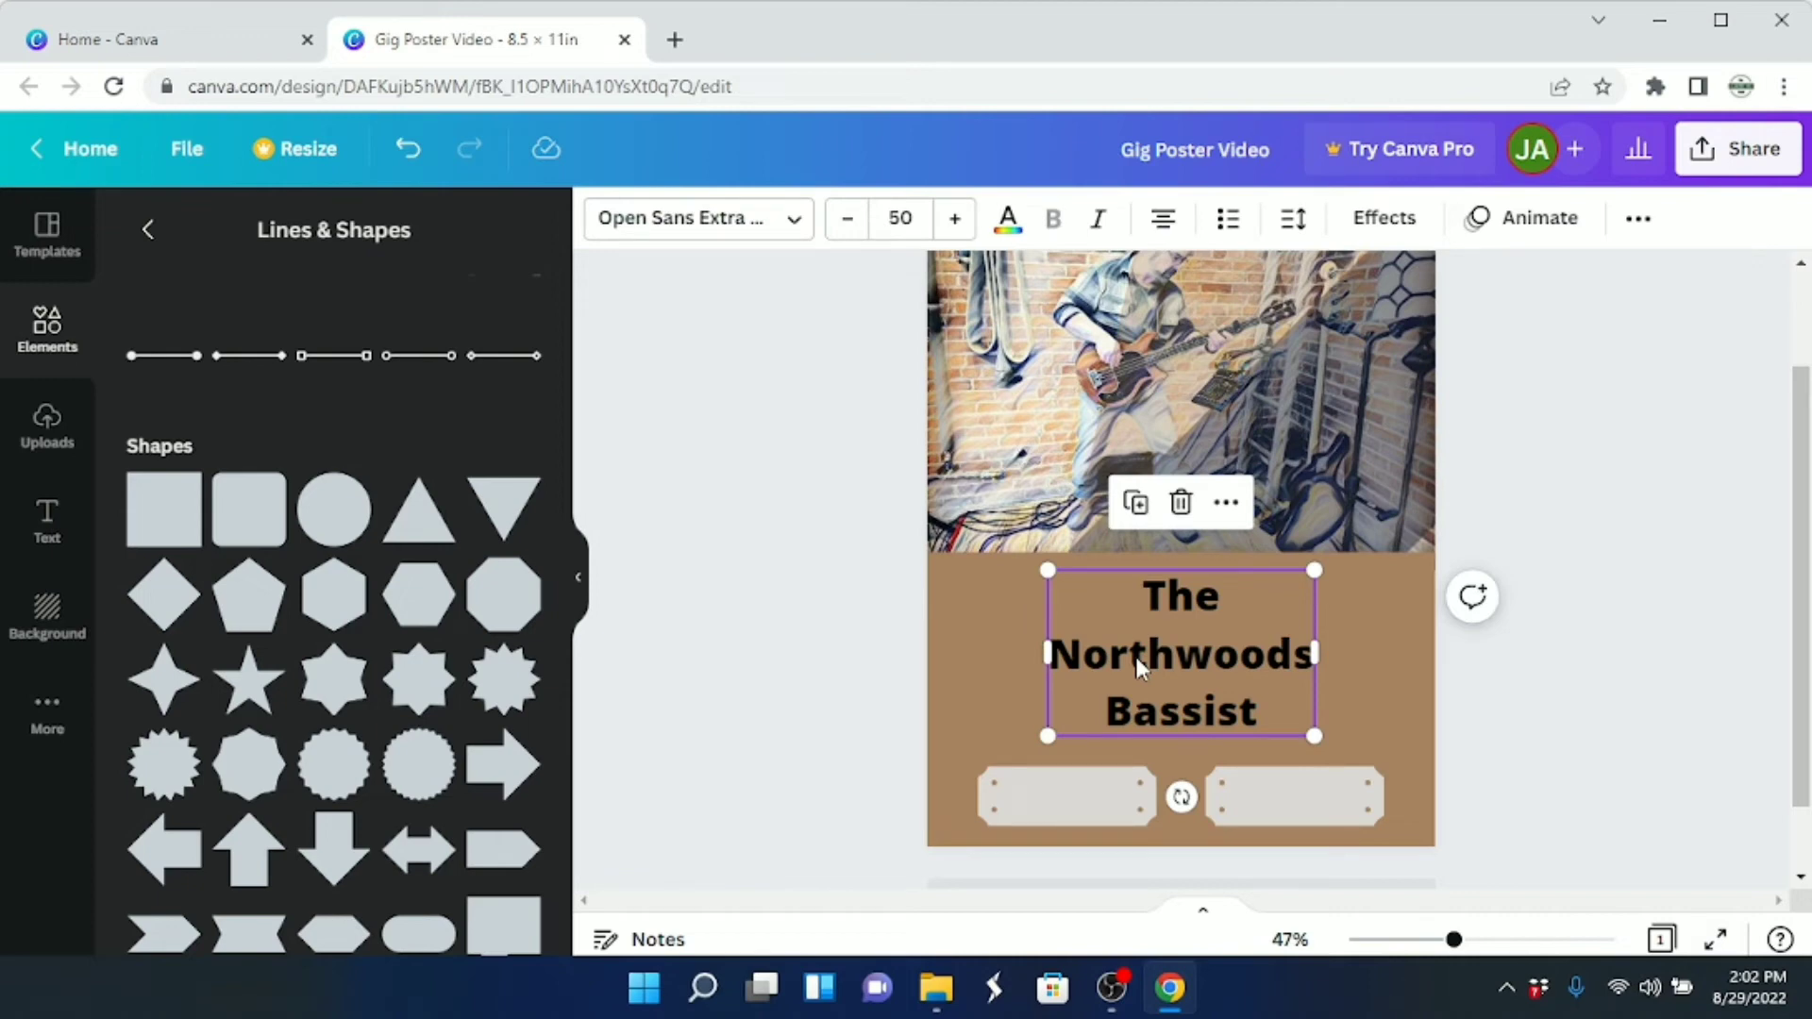
{"action": "left_click", "coordinate": [1137, 508]}
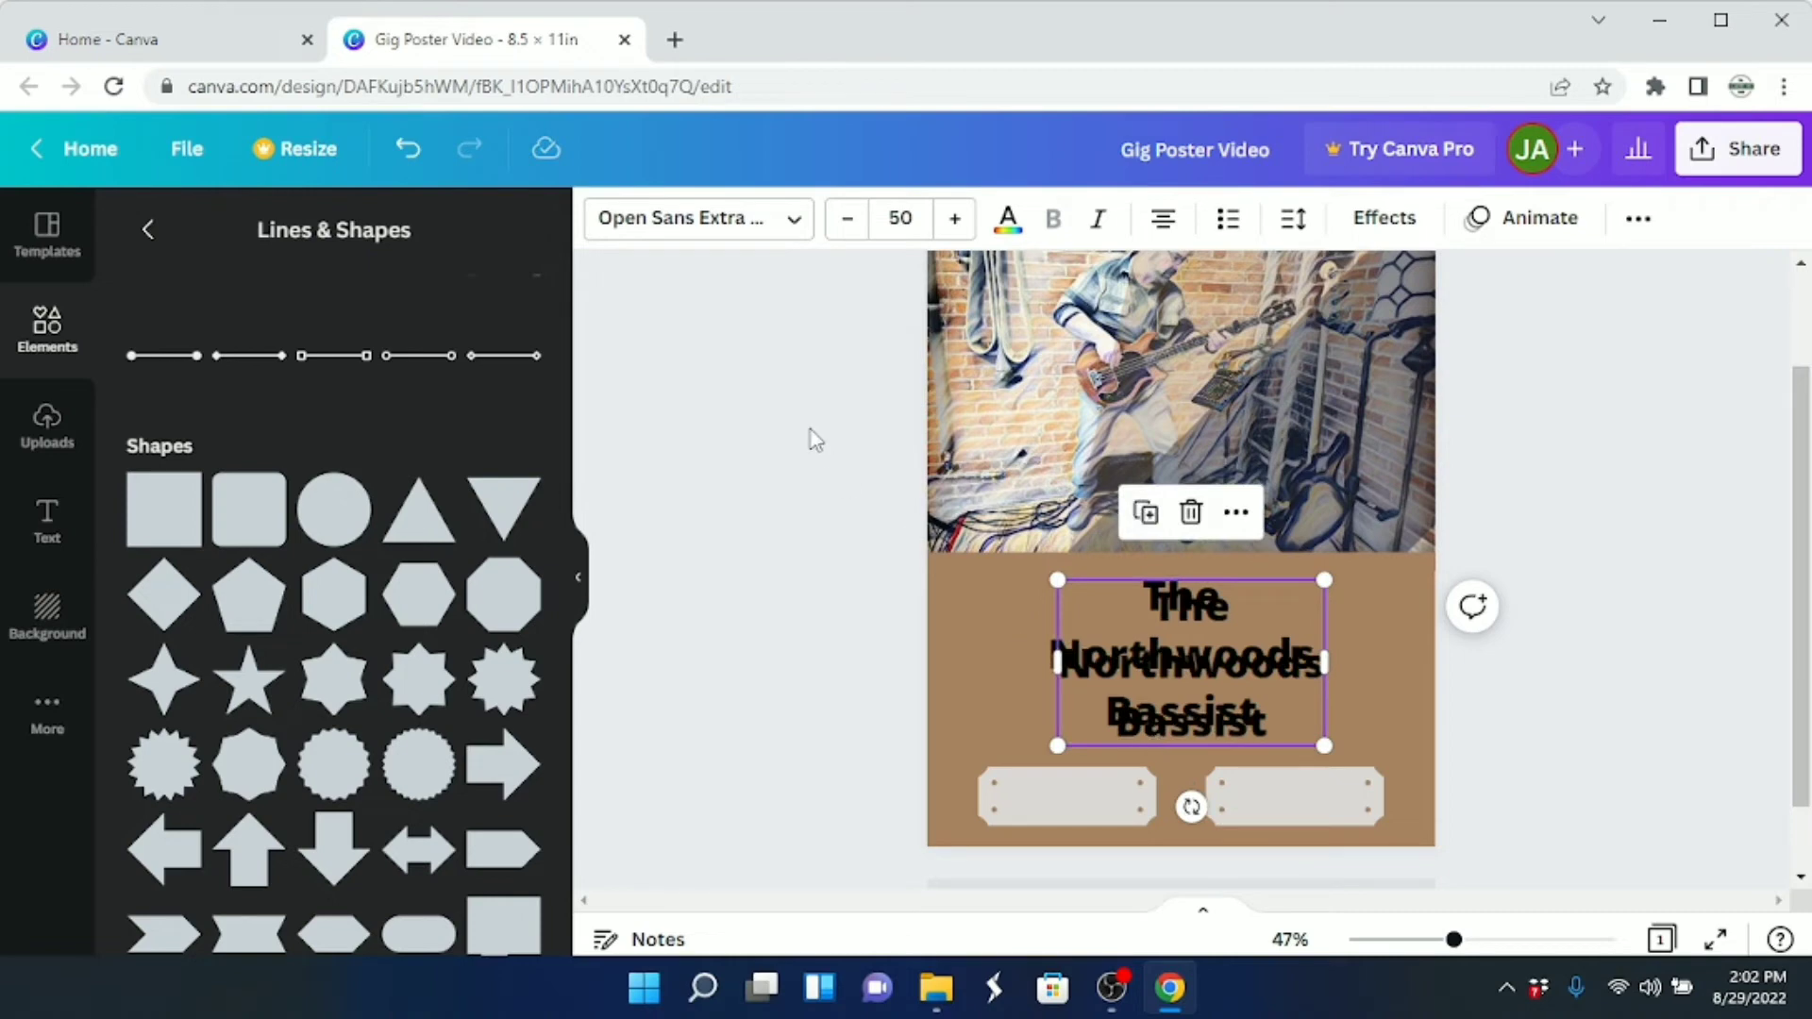
{"action": "left_click", "coordinate": [1007, 218]}
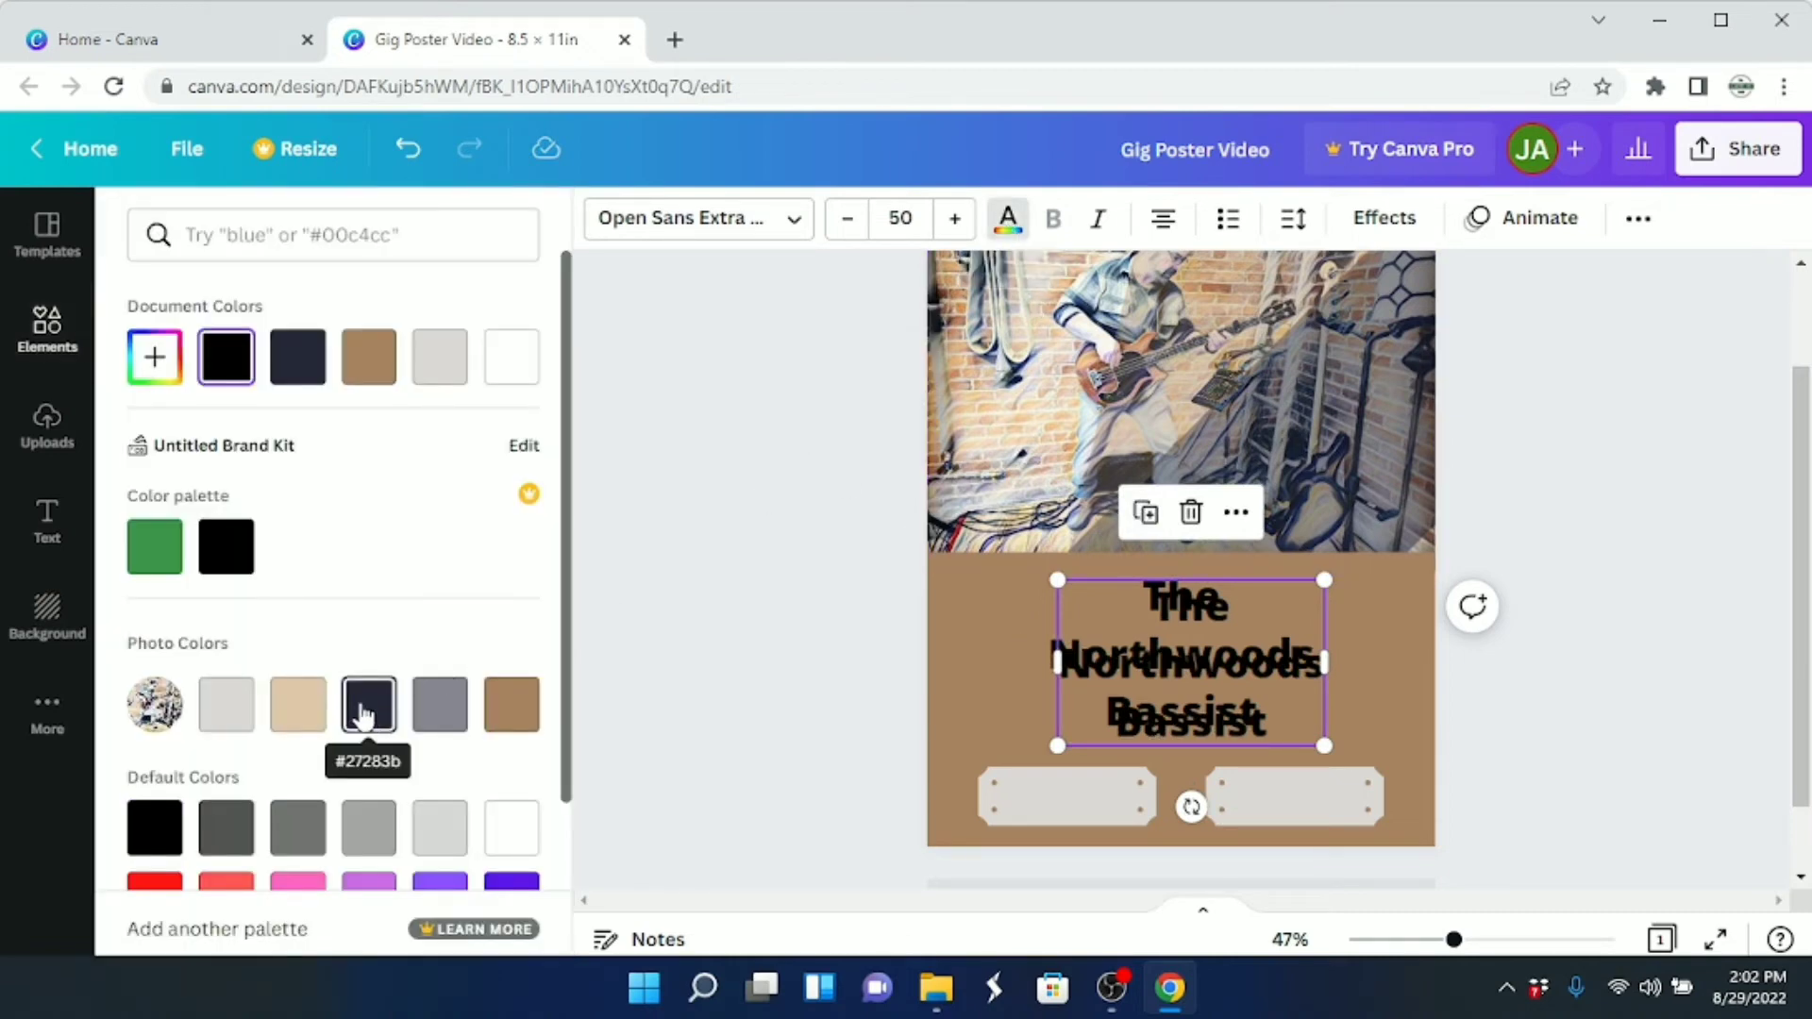
{"action": "left_click", "coordinate": [438, 705]}
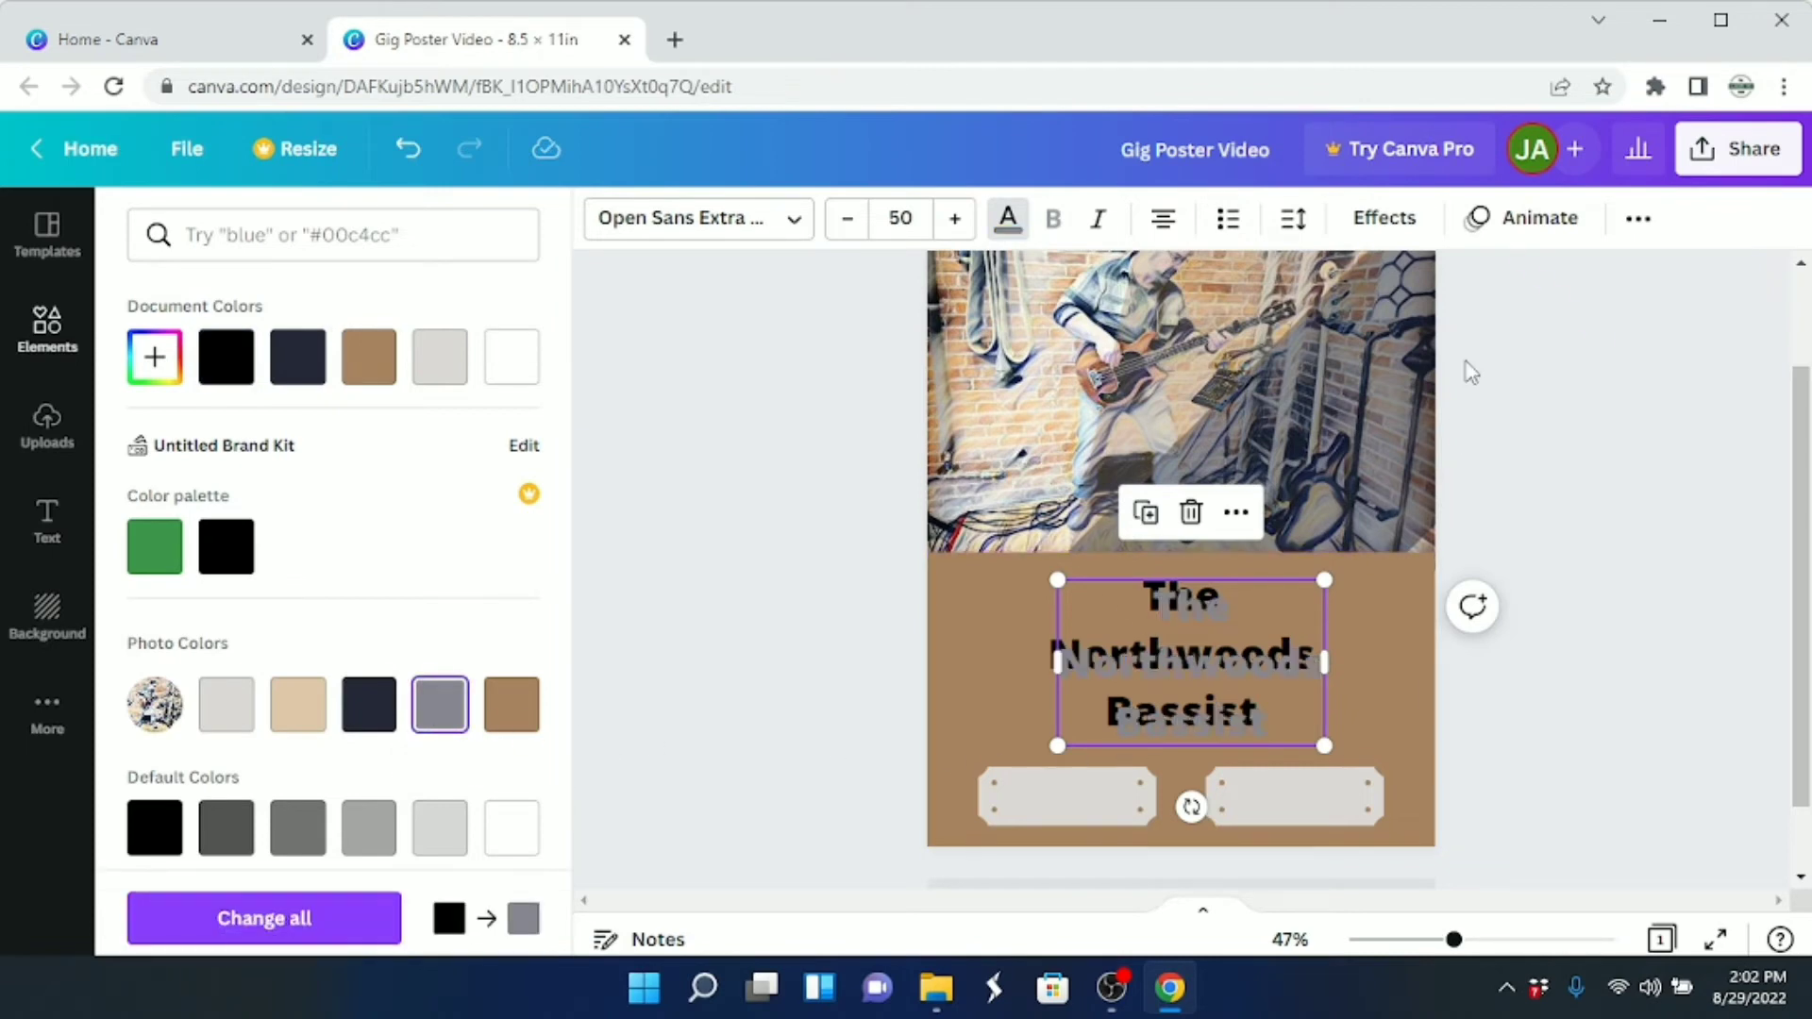
Send the gray title copy one layer backward, behind the black title
{"action": "left_click", "coordinate": [1637, 220]}
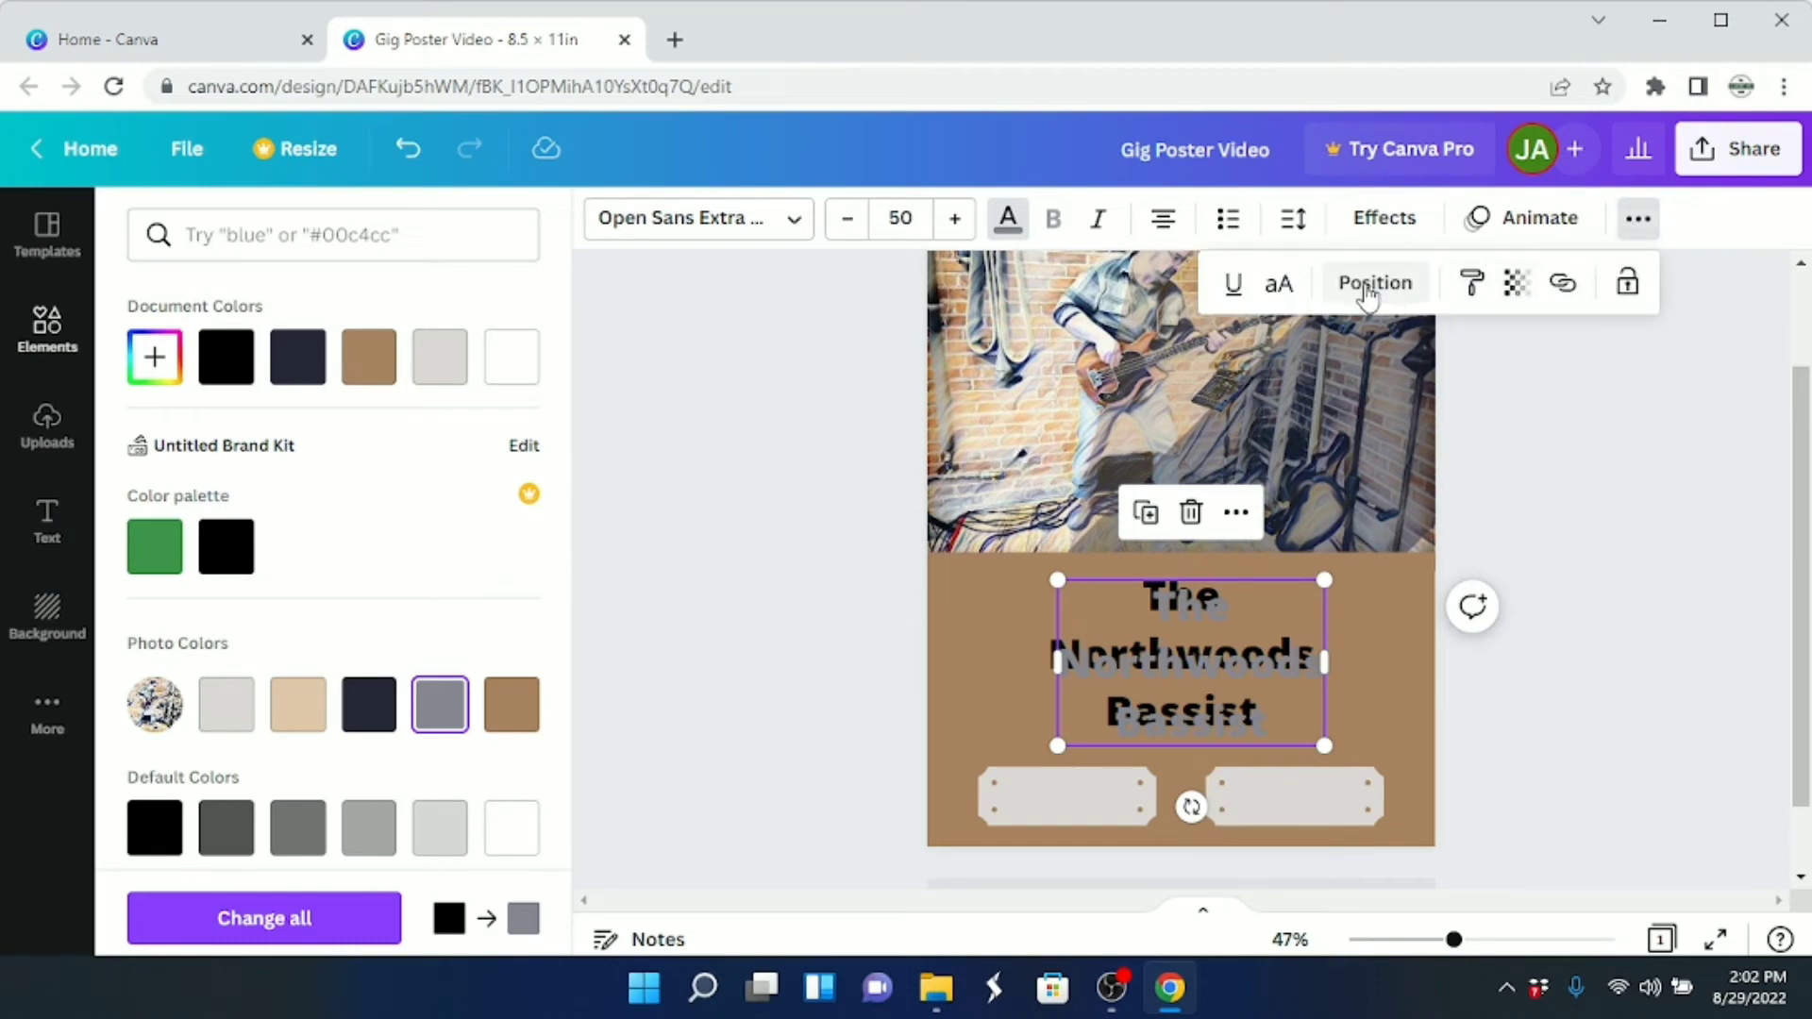
{"action": "left_click", "coordinate": [1368, 291]}
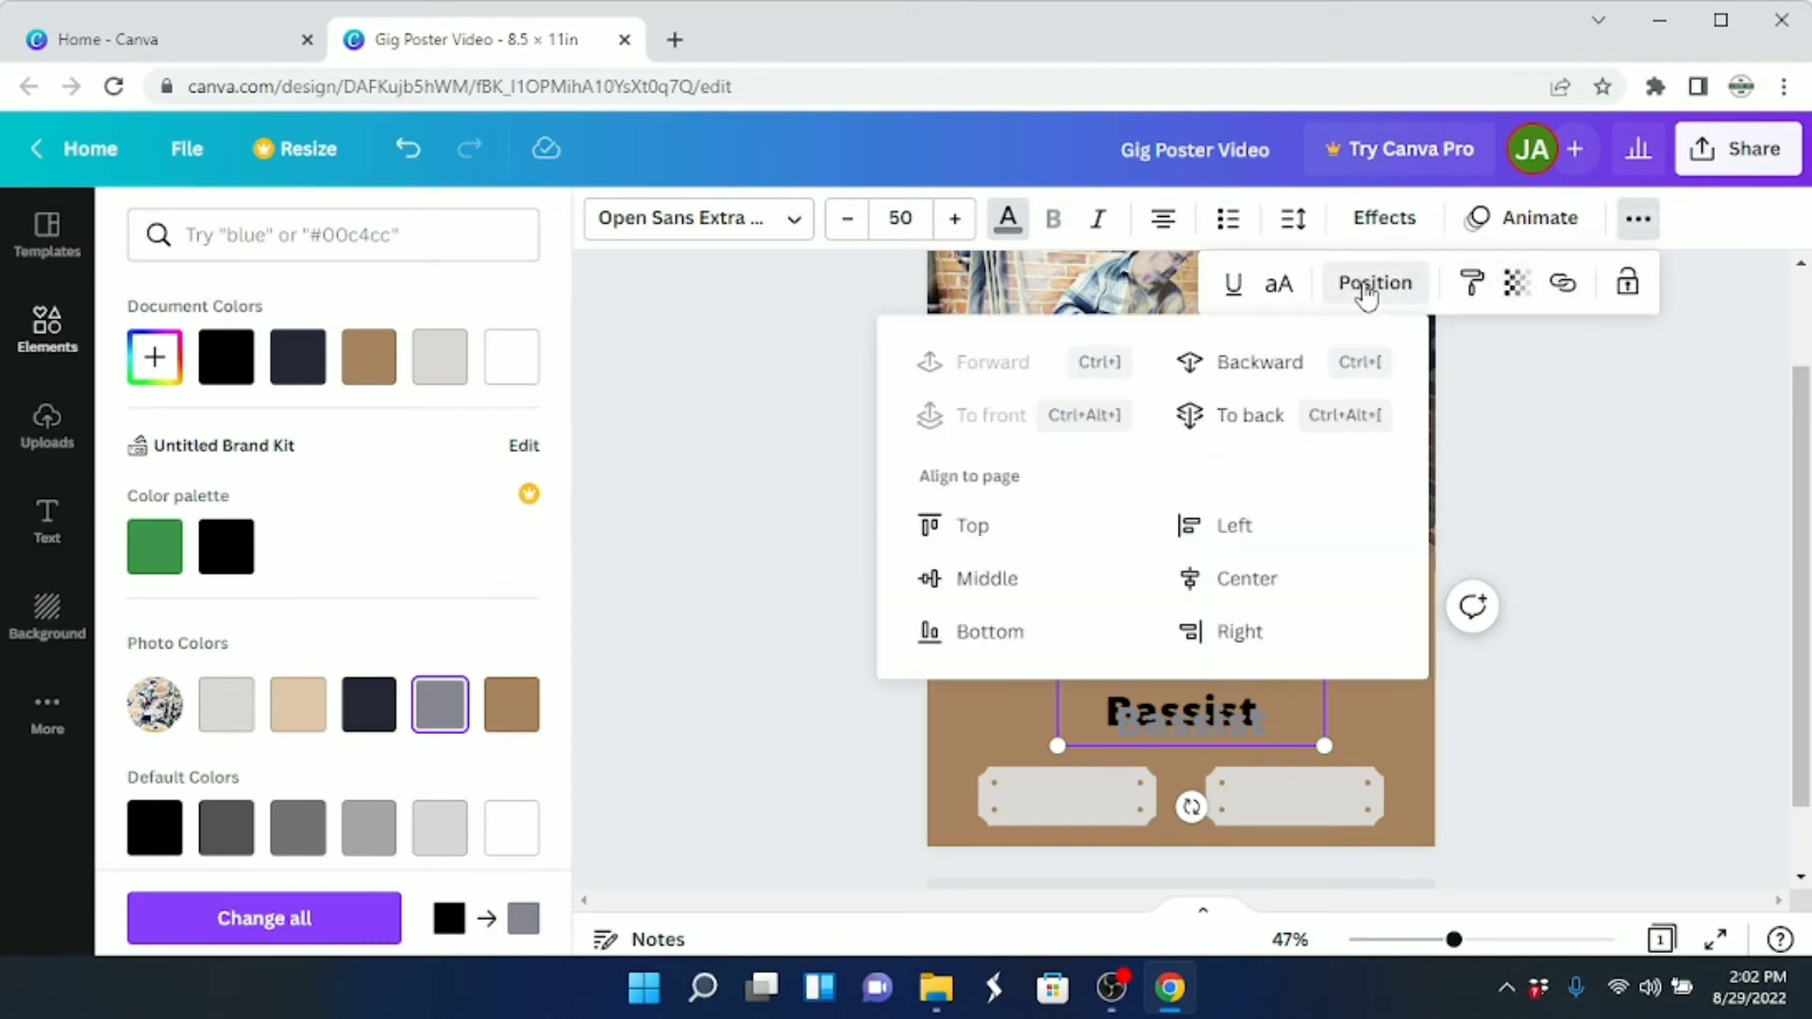
{"action": "left_click", "coordinate": [1258, 370]}
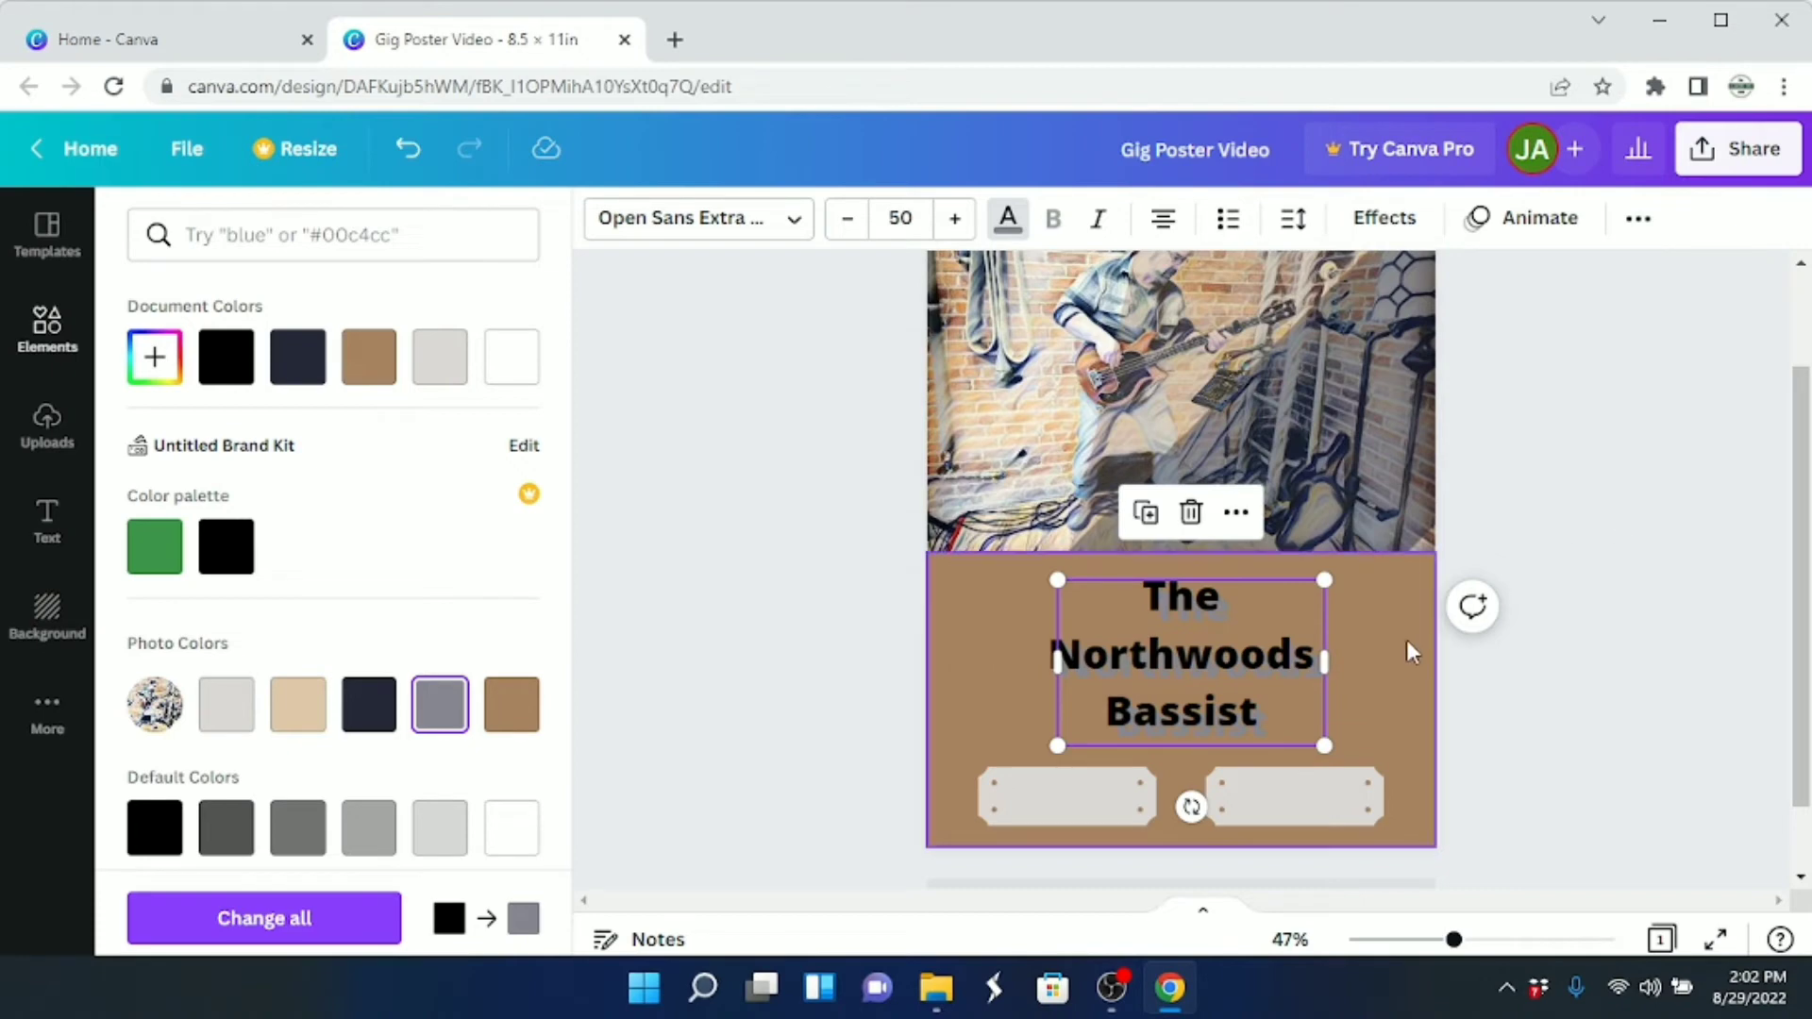
Select the black title and send it one layer backward, behind the gray copy
{"action": "left_click_drag", "start_coordinate": [1277, 696], "coordinate": [1277, 696]}
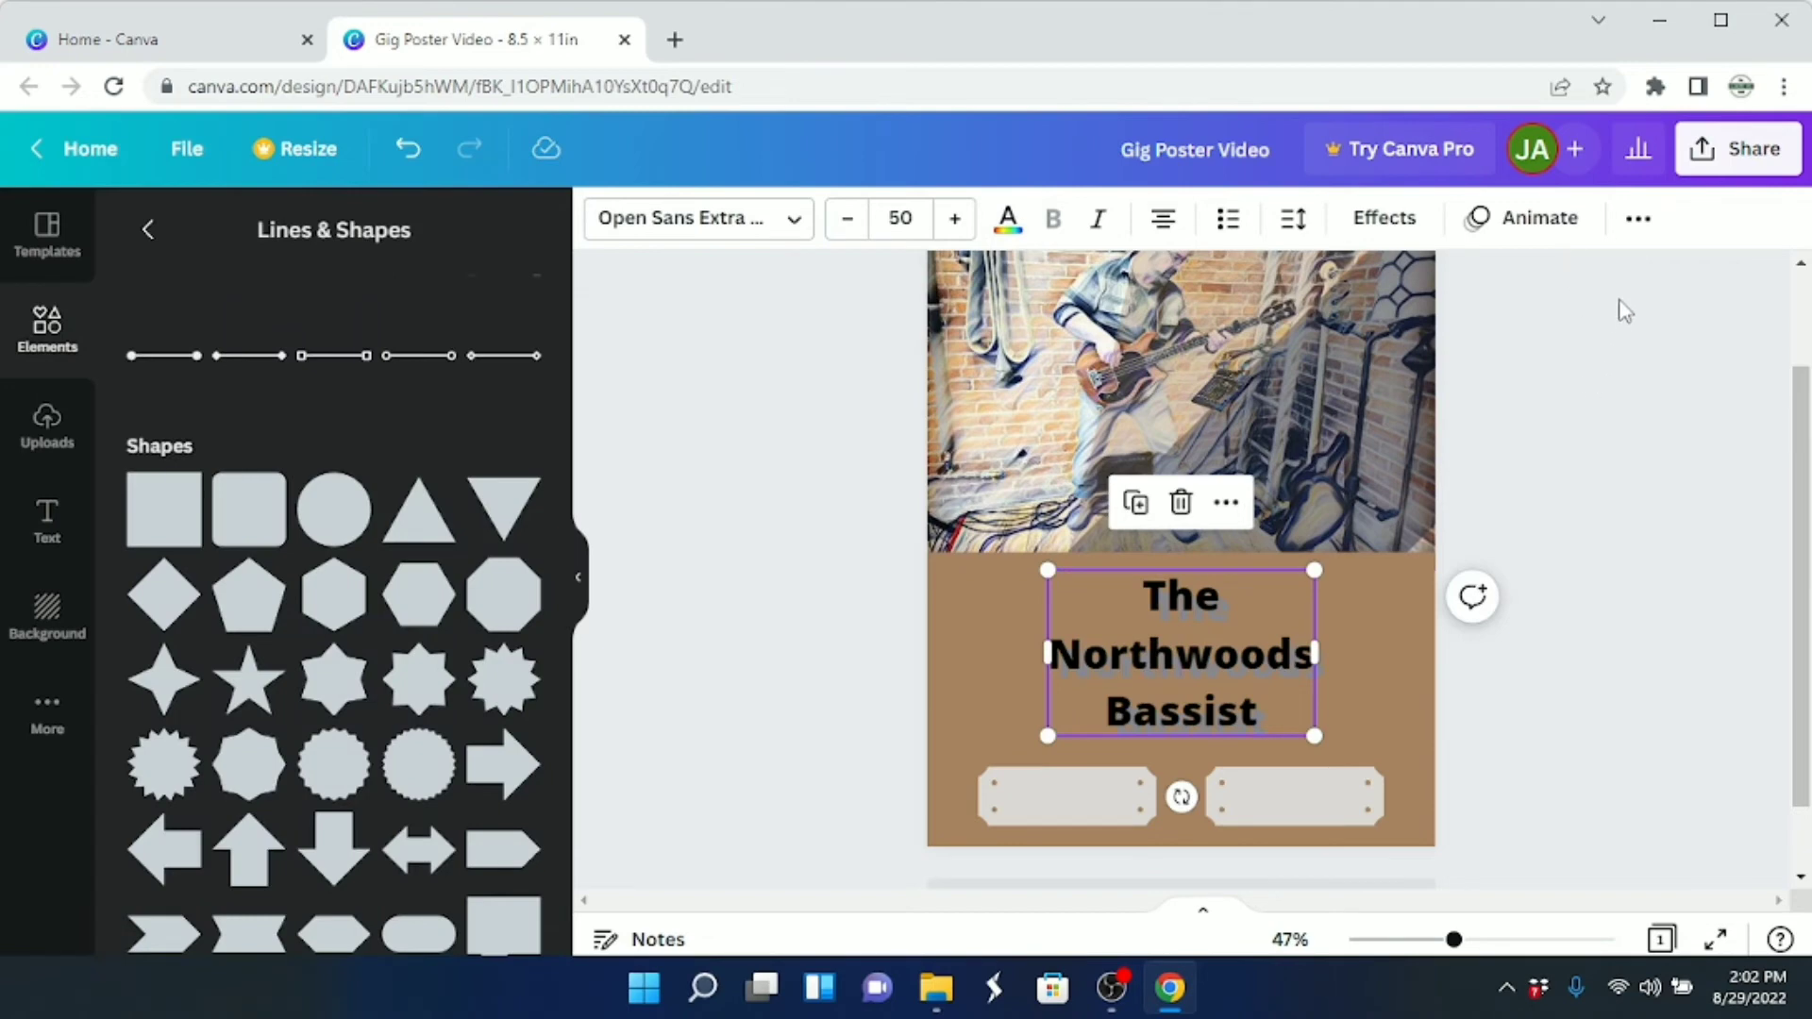
{"action": "left_click", "coordinate": [1640, 223]}
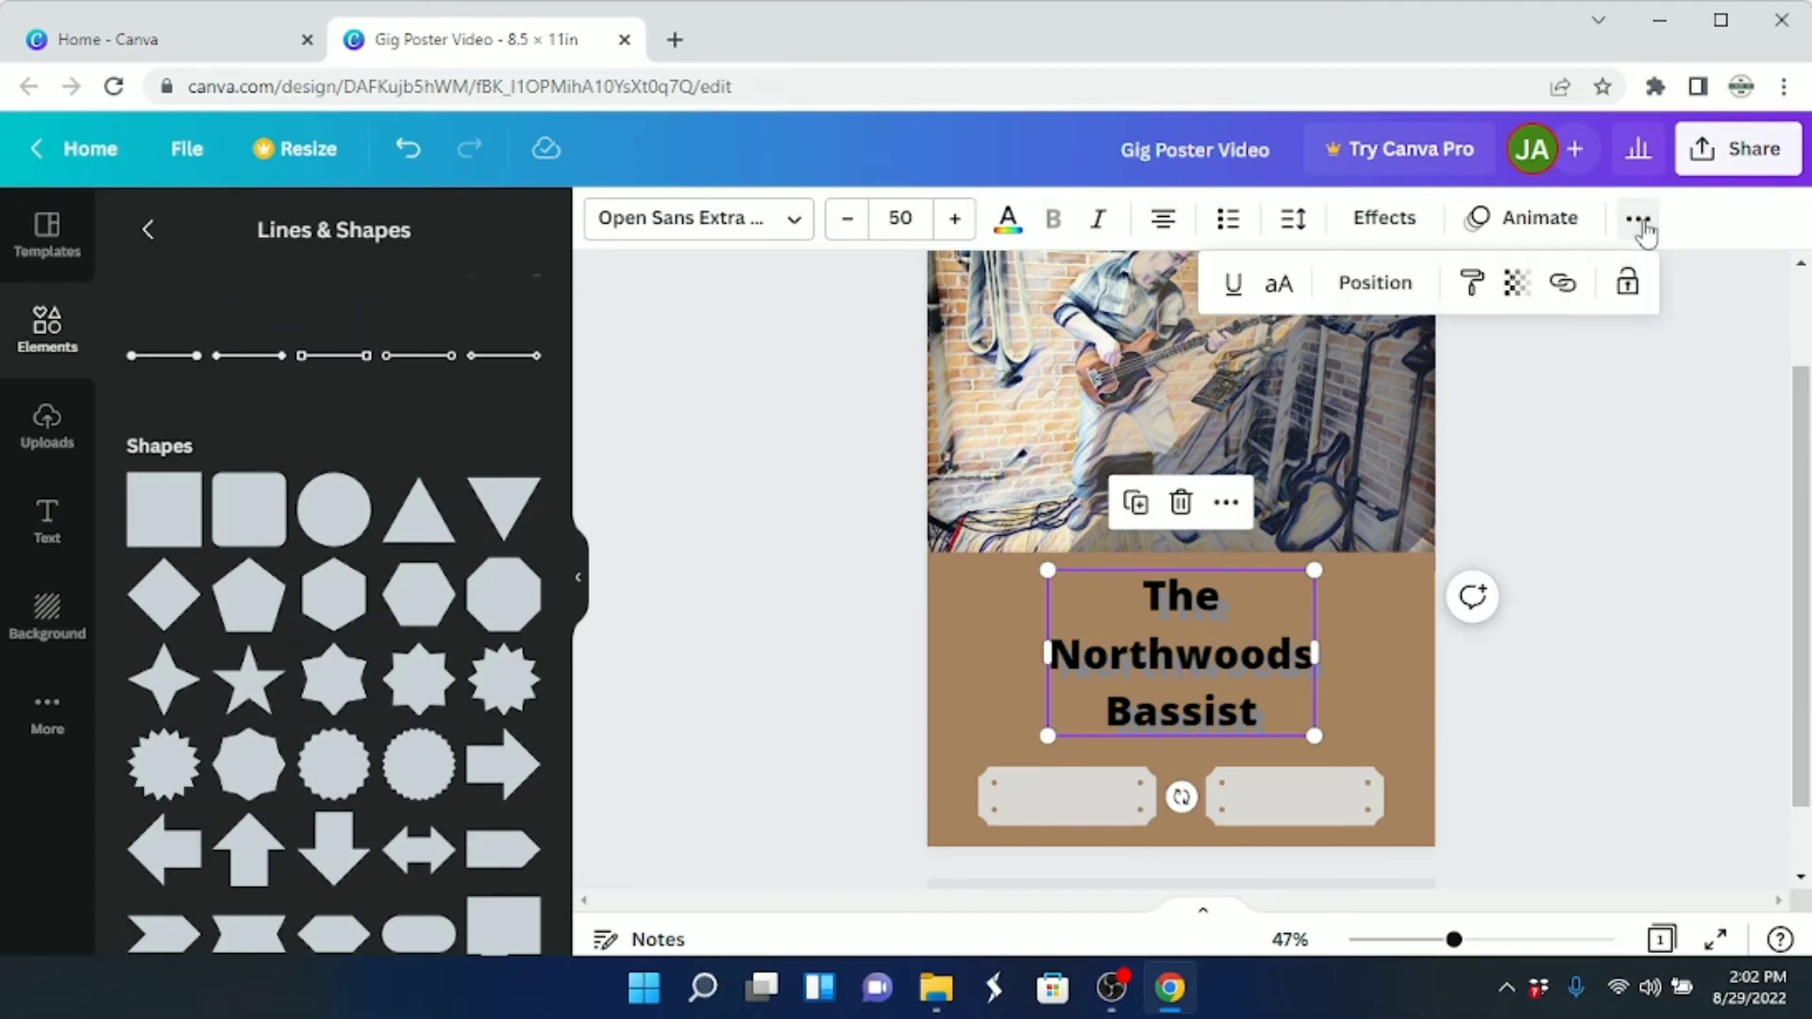
{"action": "left_click", "coordinate": [1378, 284]}
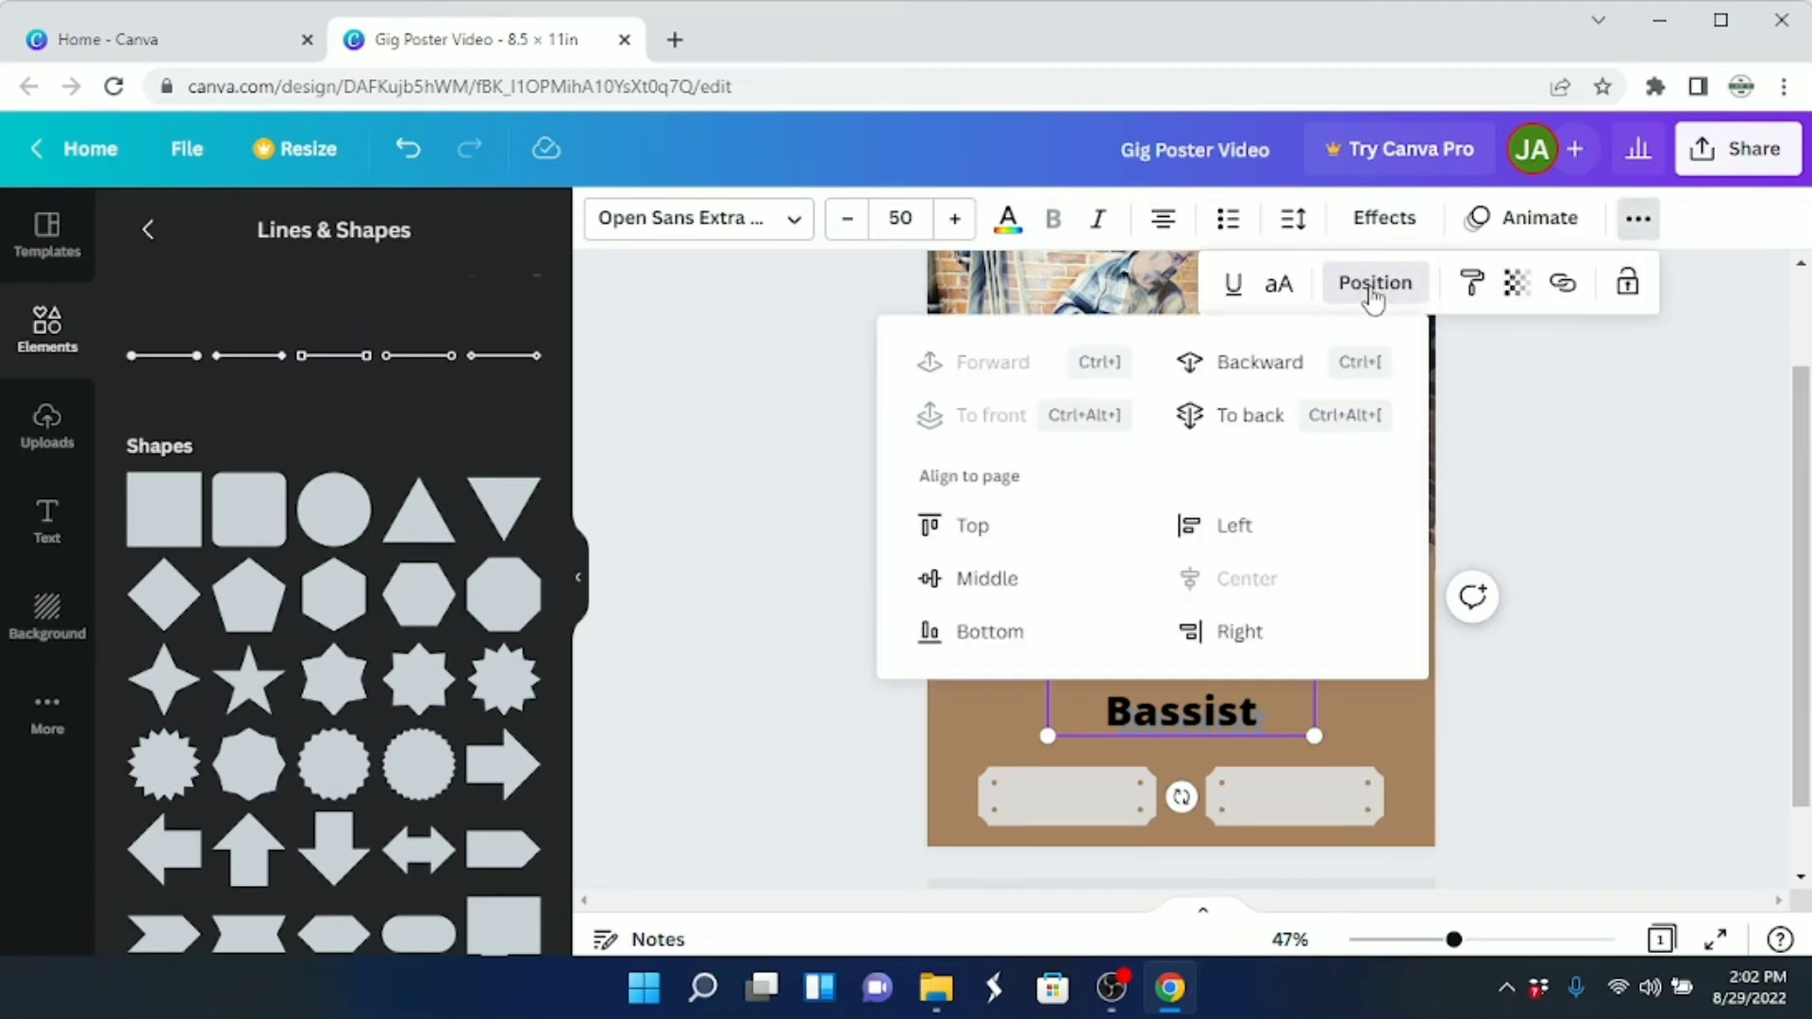
{"action": "left_click", "coordinate": [1276, 376]}
{"action": "left_click", "coordinate": [1574, 455]}
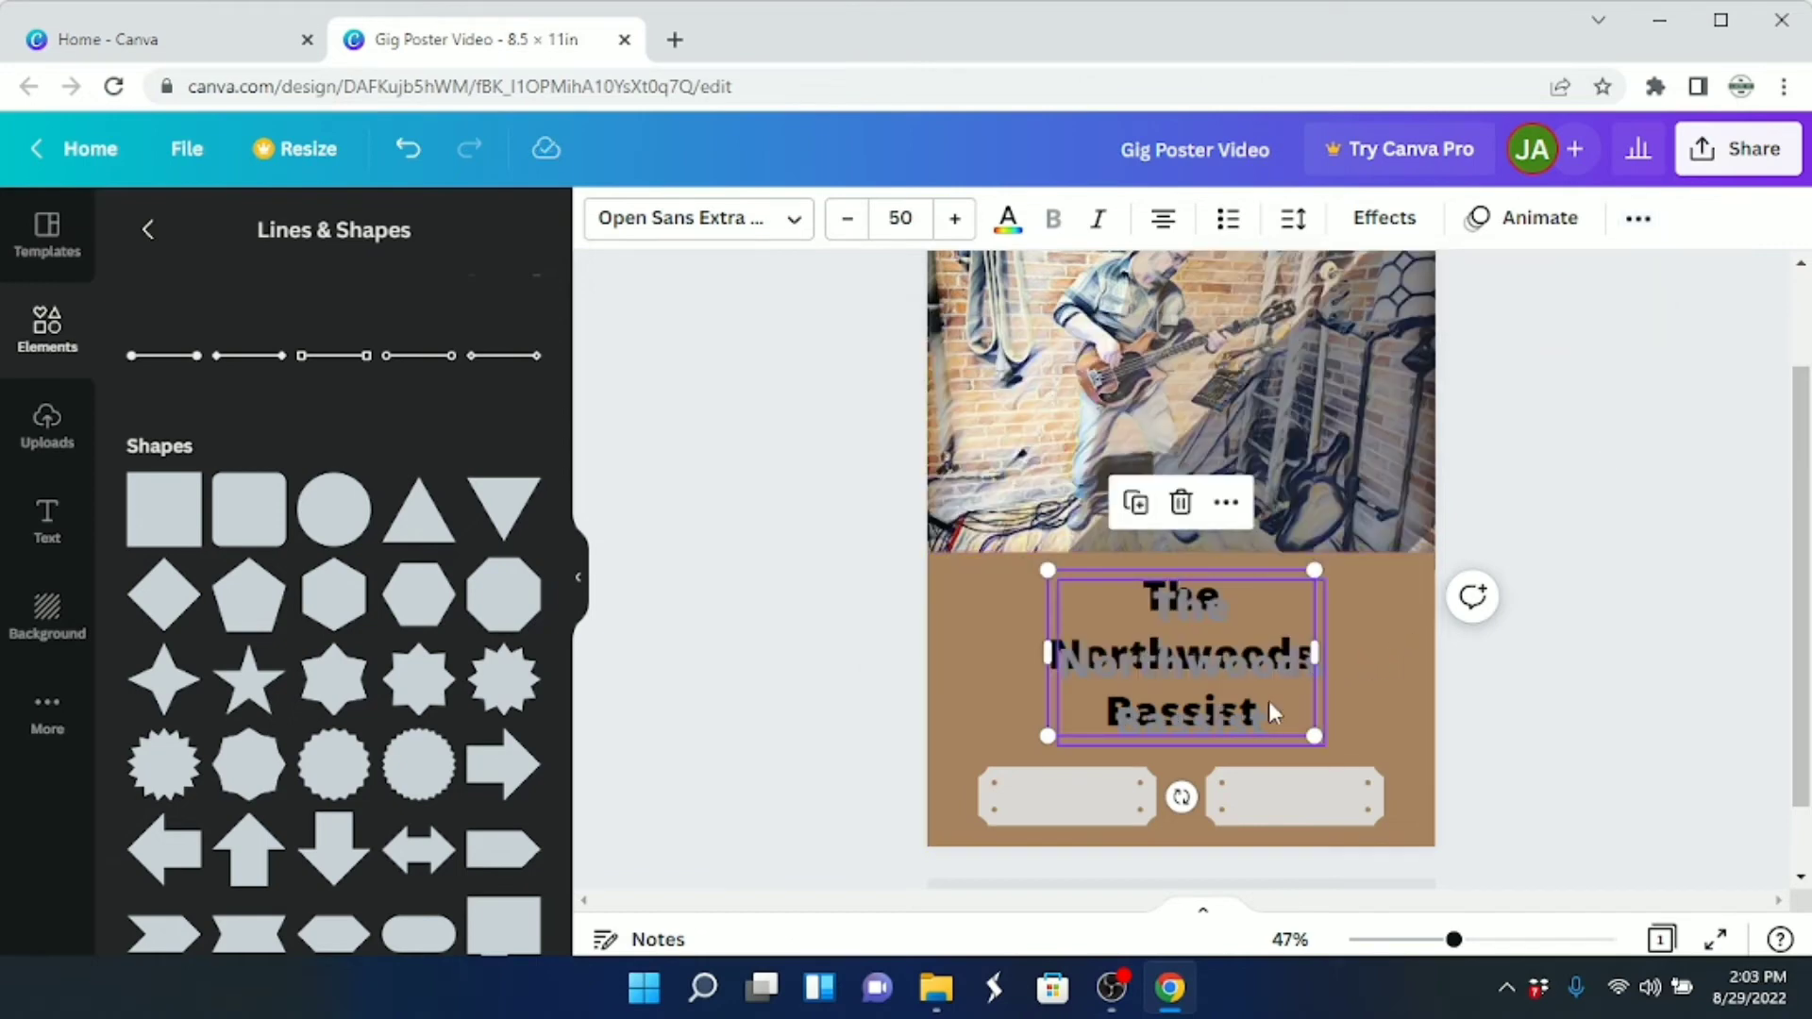
Shift the gray title copy slightly left of the black title as a shadow and send it one layer backward
{"action": "left_click_drag", "start_coordinate": [1244, 715], "coordinate": [1226, 711]}
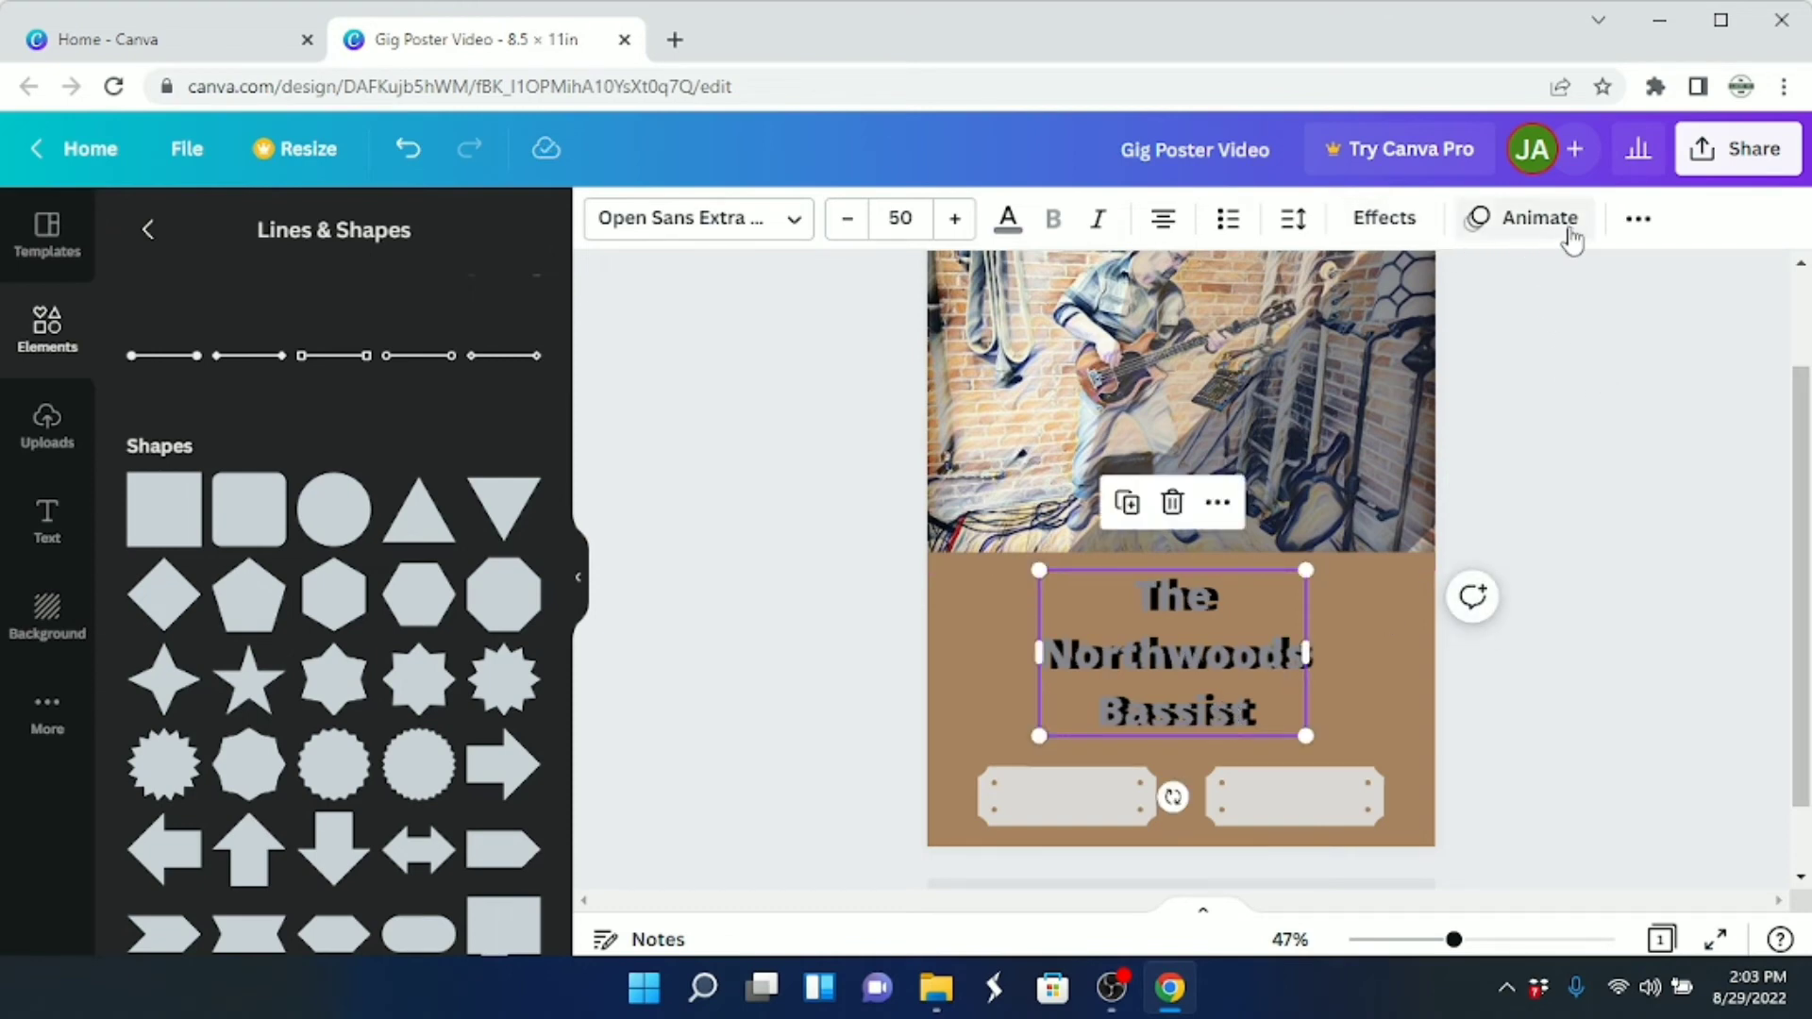
{"action": "left_click", "coordinate": [1638, 225]}
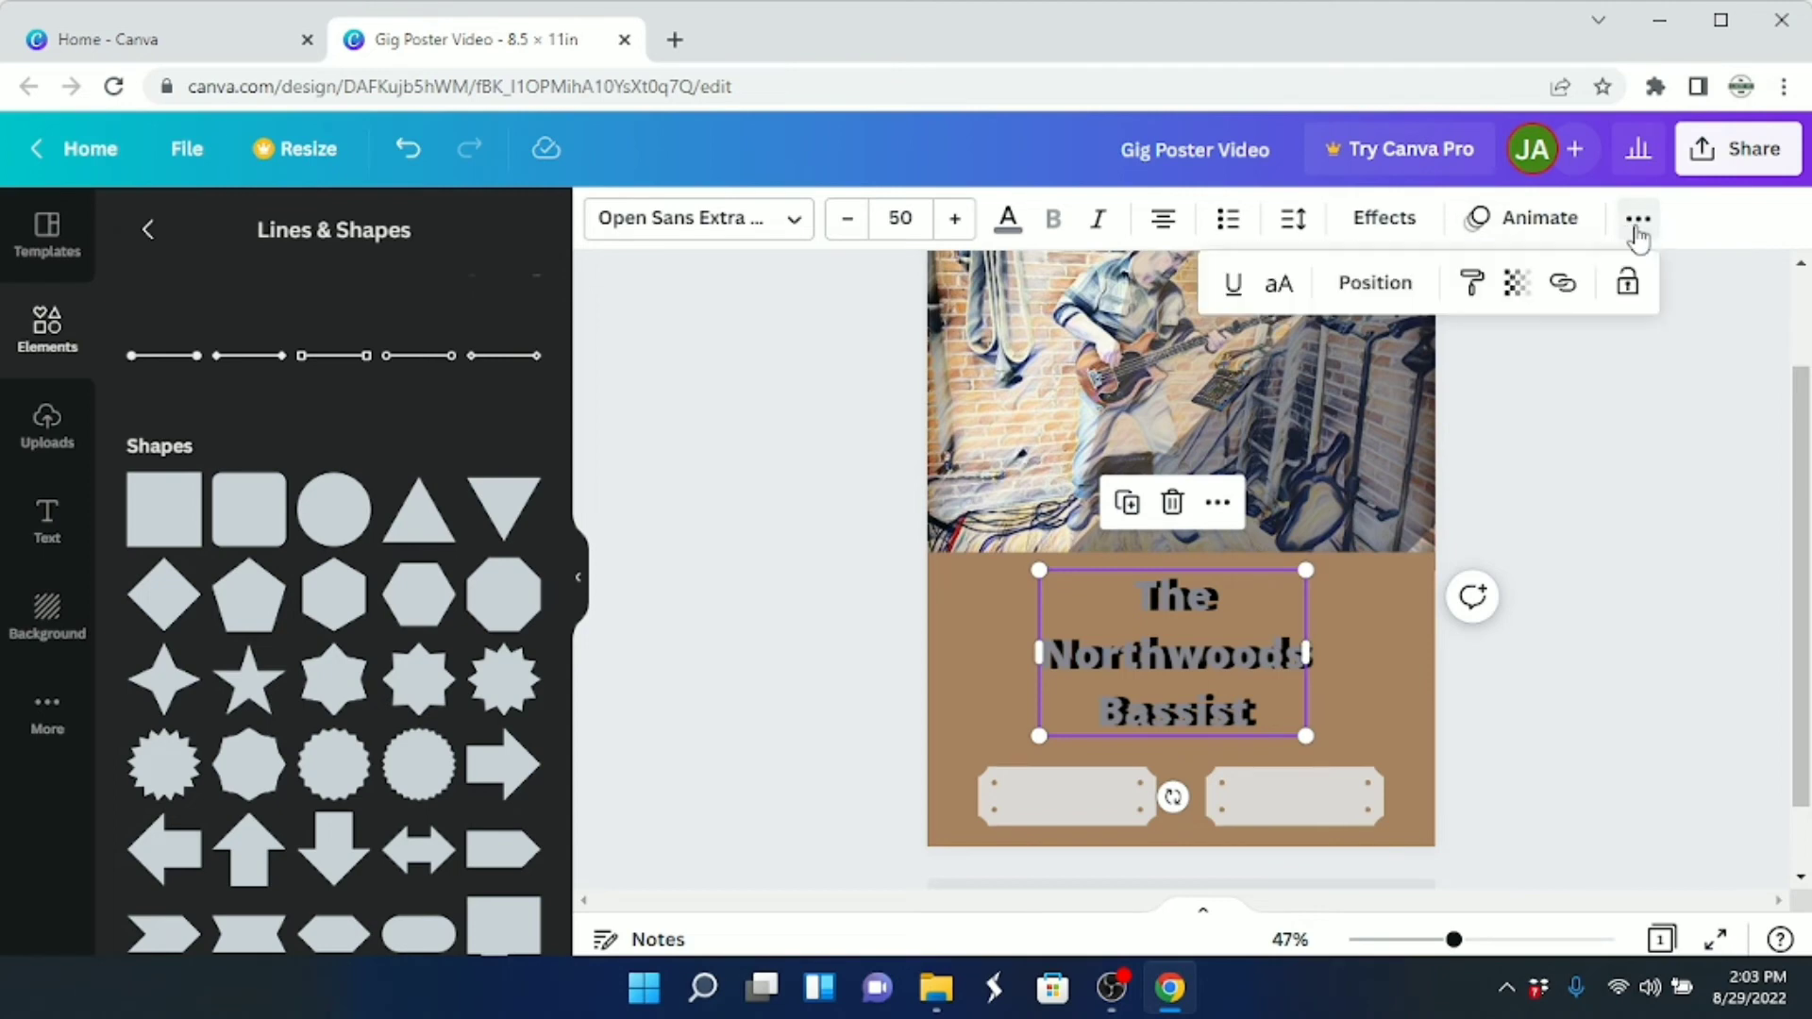
{"action": "left_click", "coordinate": [1378, 286]}
{"action": "left_click", "coordinate": [1331, 375]}
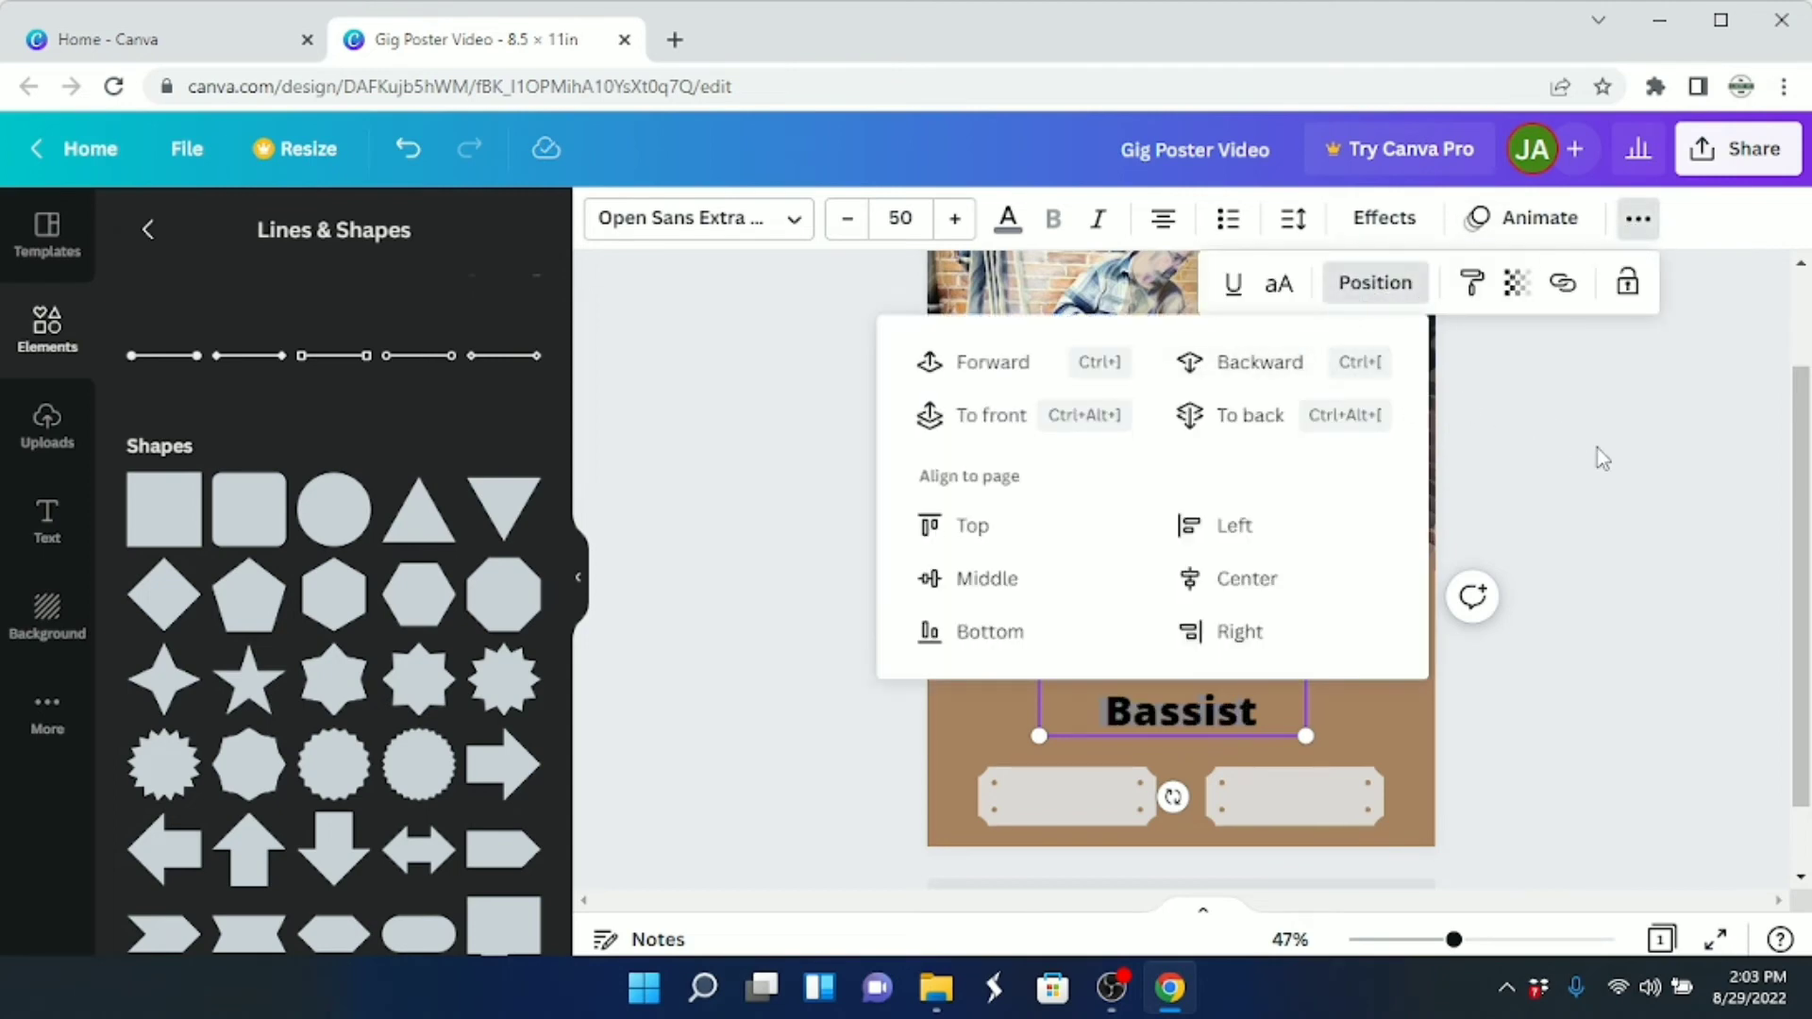
{"action": "left_click", "coordinate": [1601, 457]}
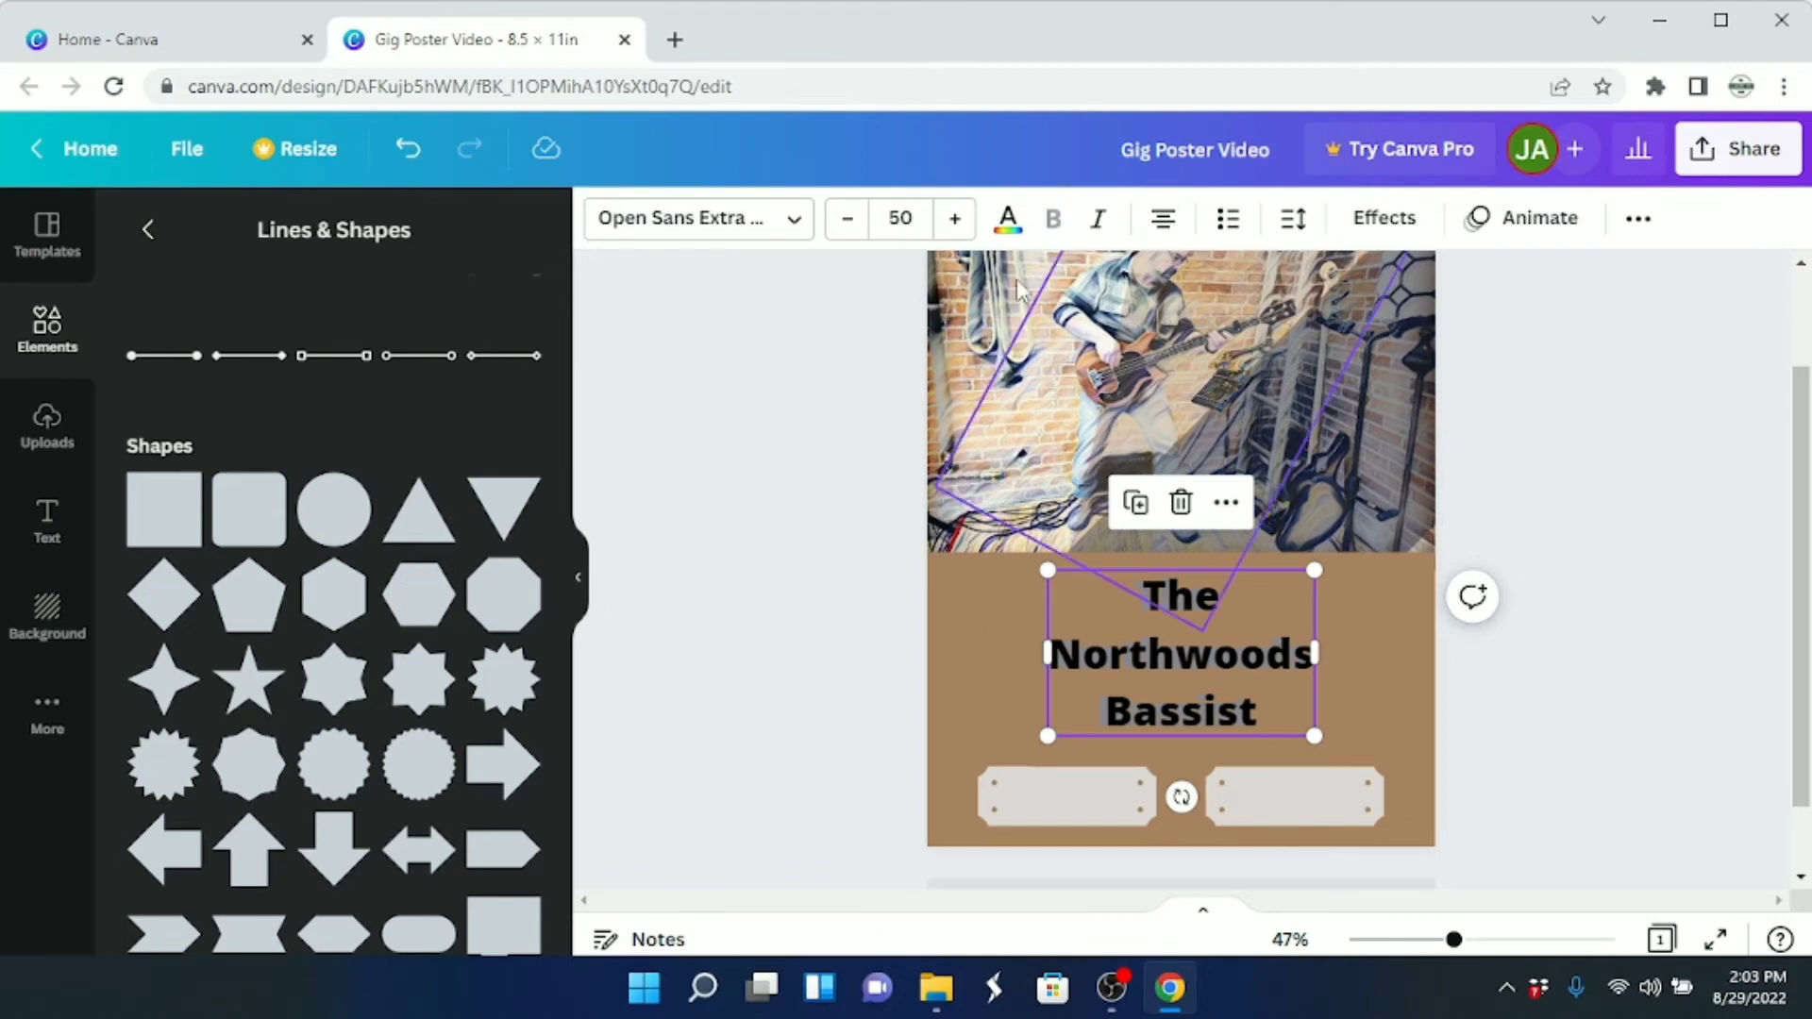
Recolor the black front title with the dark navy swatch from the photo colors and deselect it
{"action": "left_click", "coordinate": [1008, 219]}
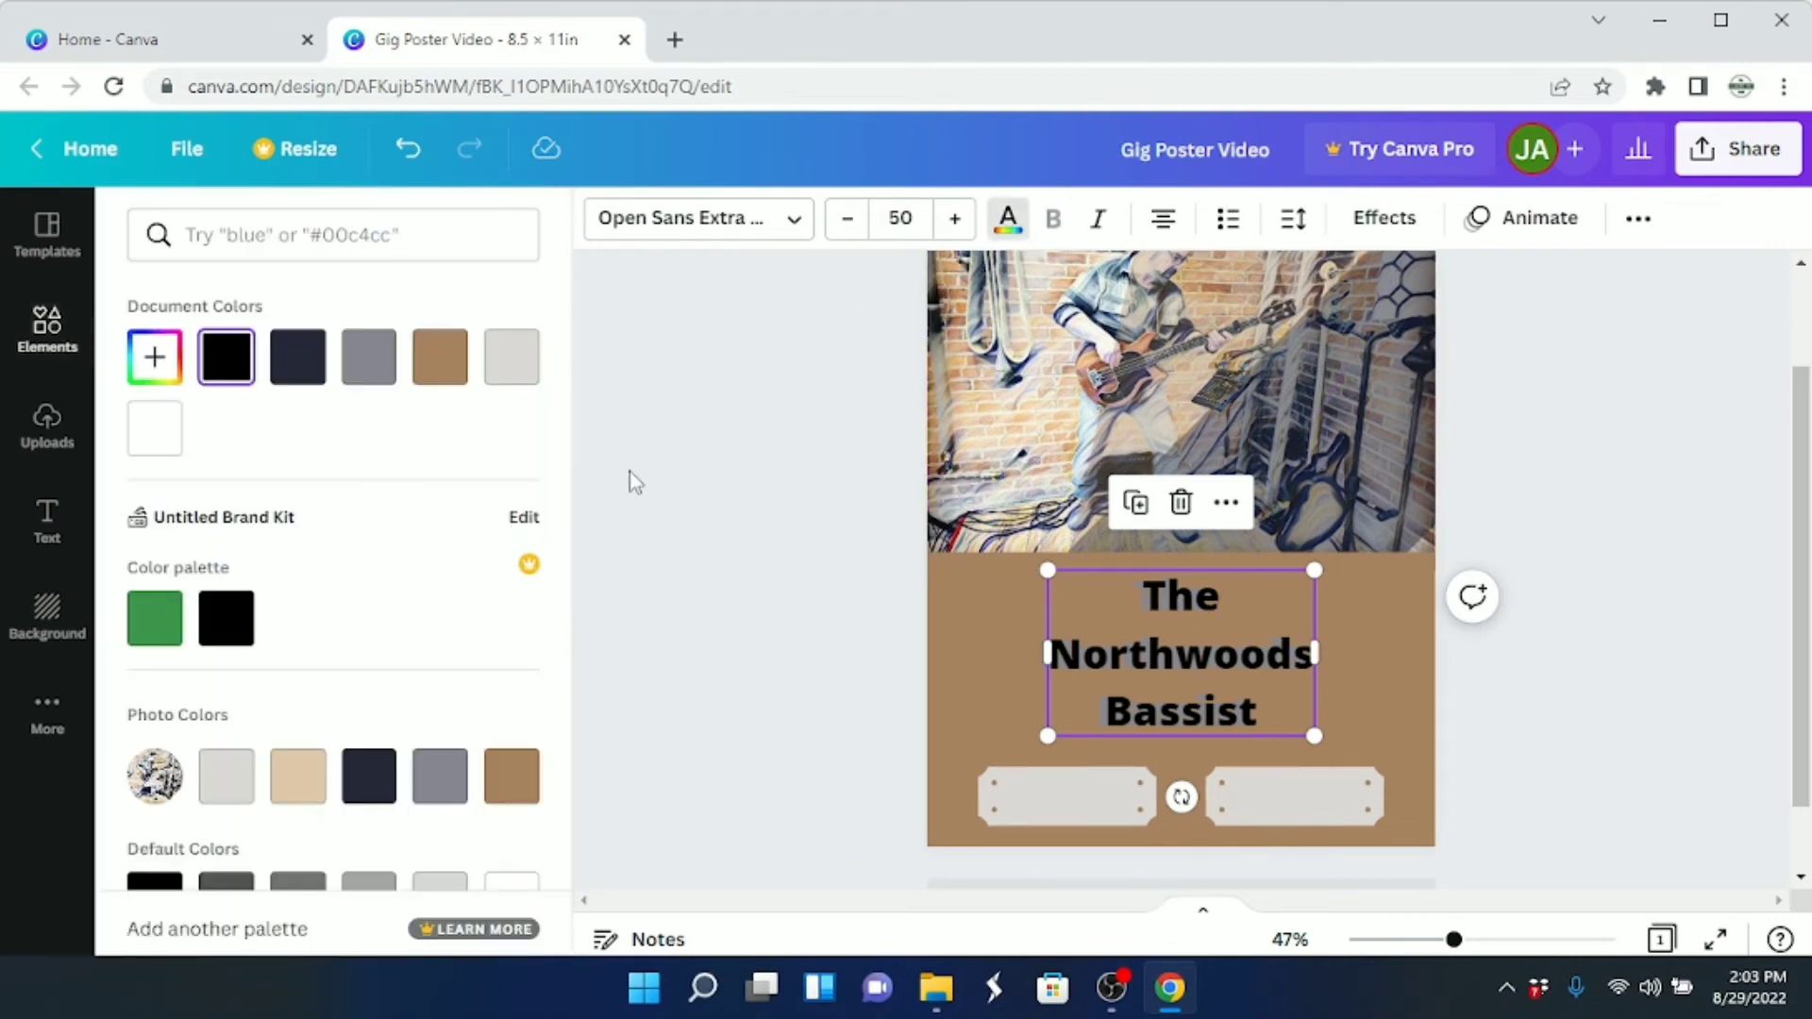
{"action": "left_click", "coordinate": [387, 789]}
{"action": "left_click", "coordinate": [698, 629]}
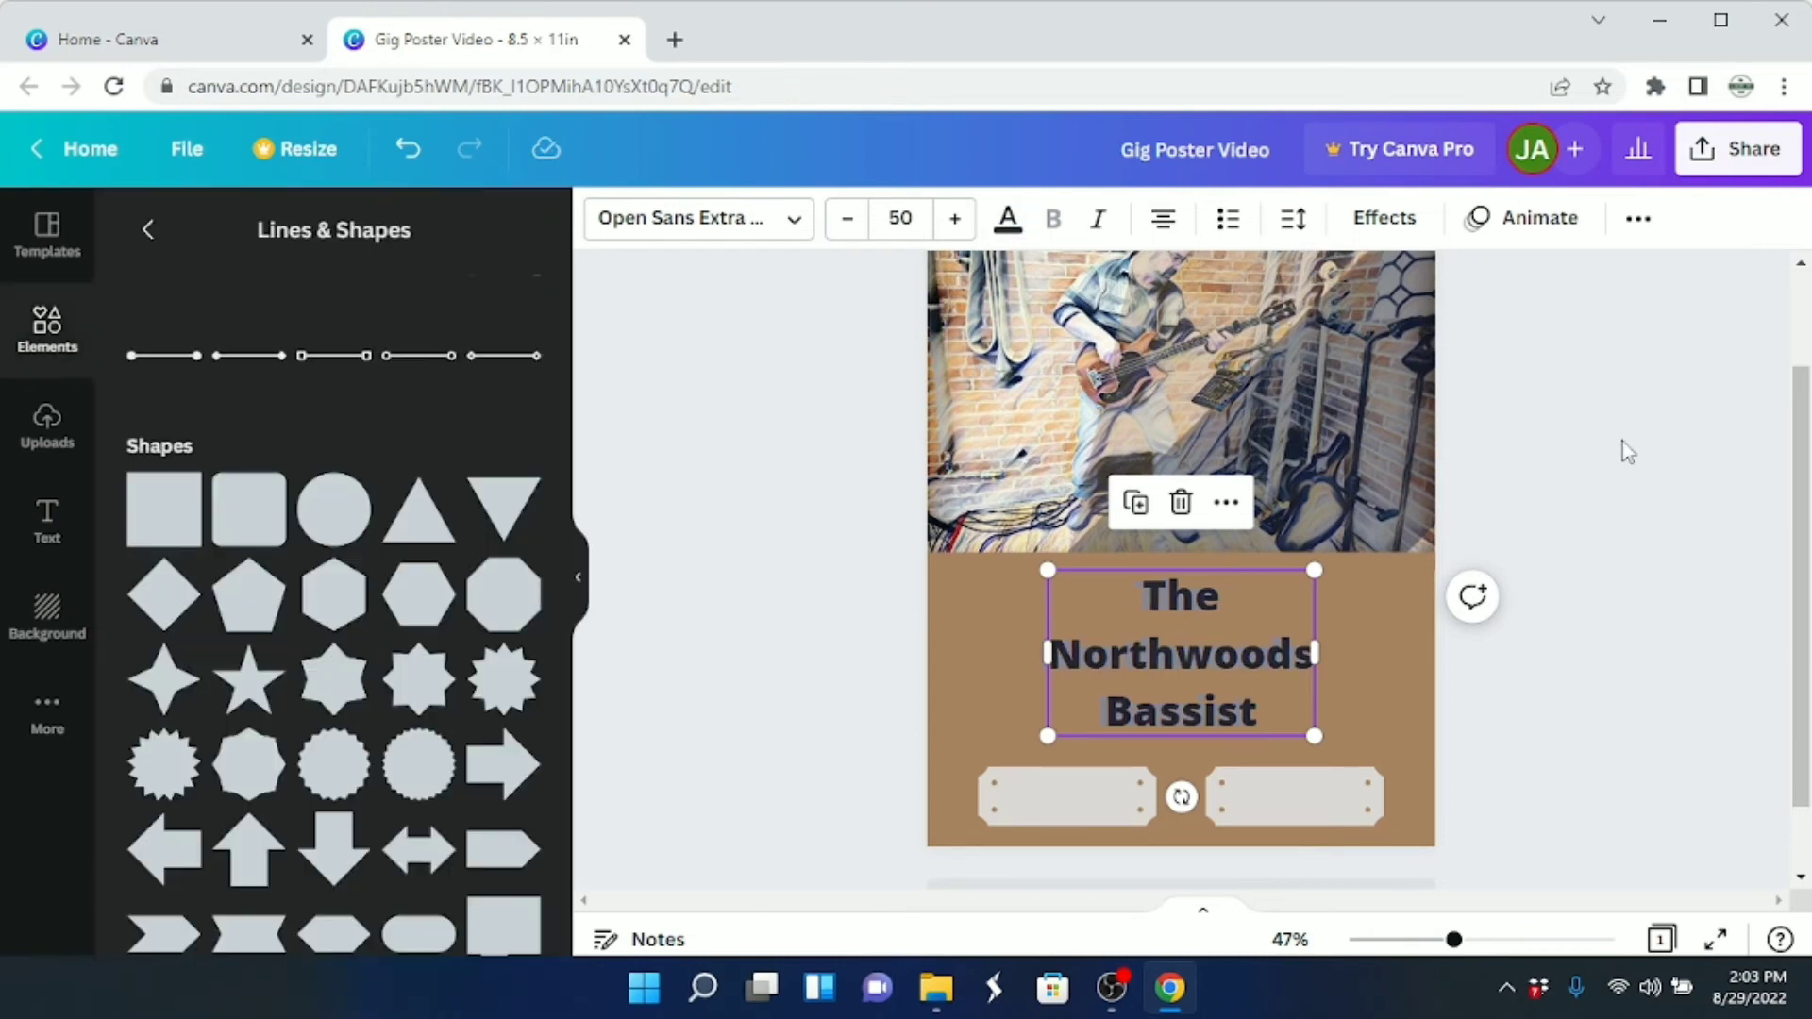
{"action": "left_click", "coordinate": [1729, 403]}
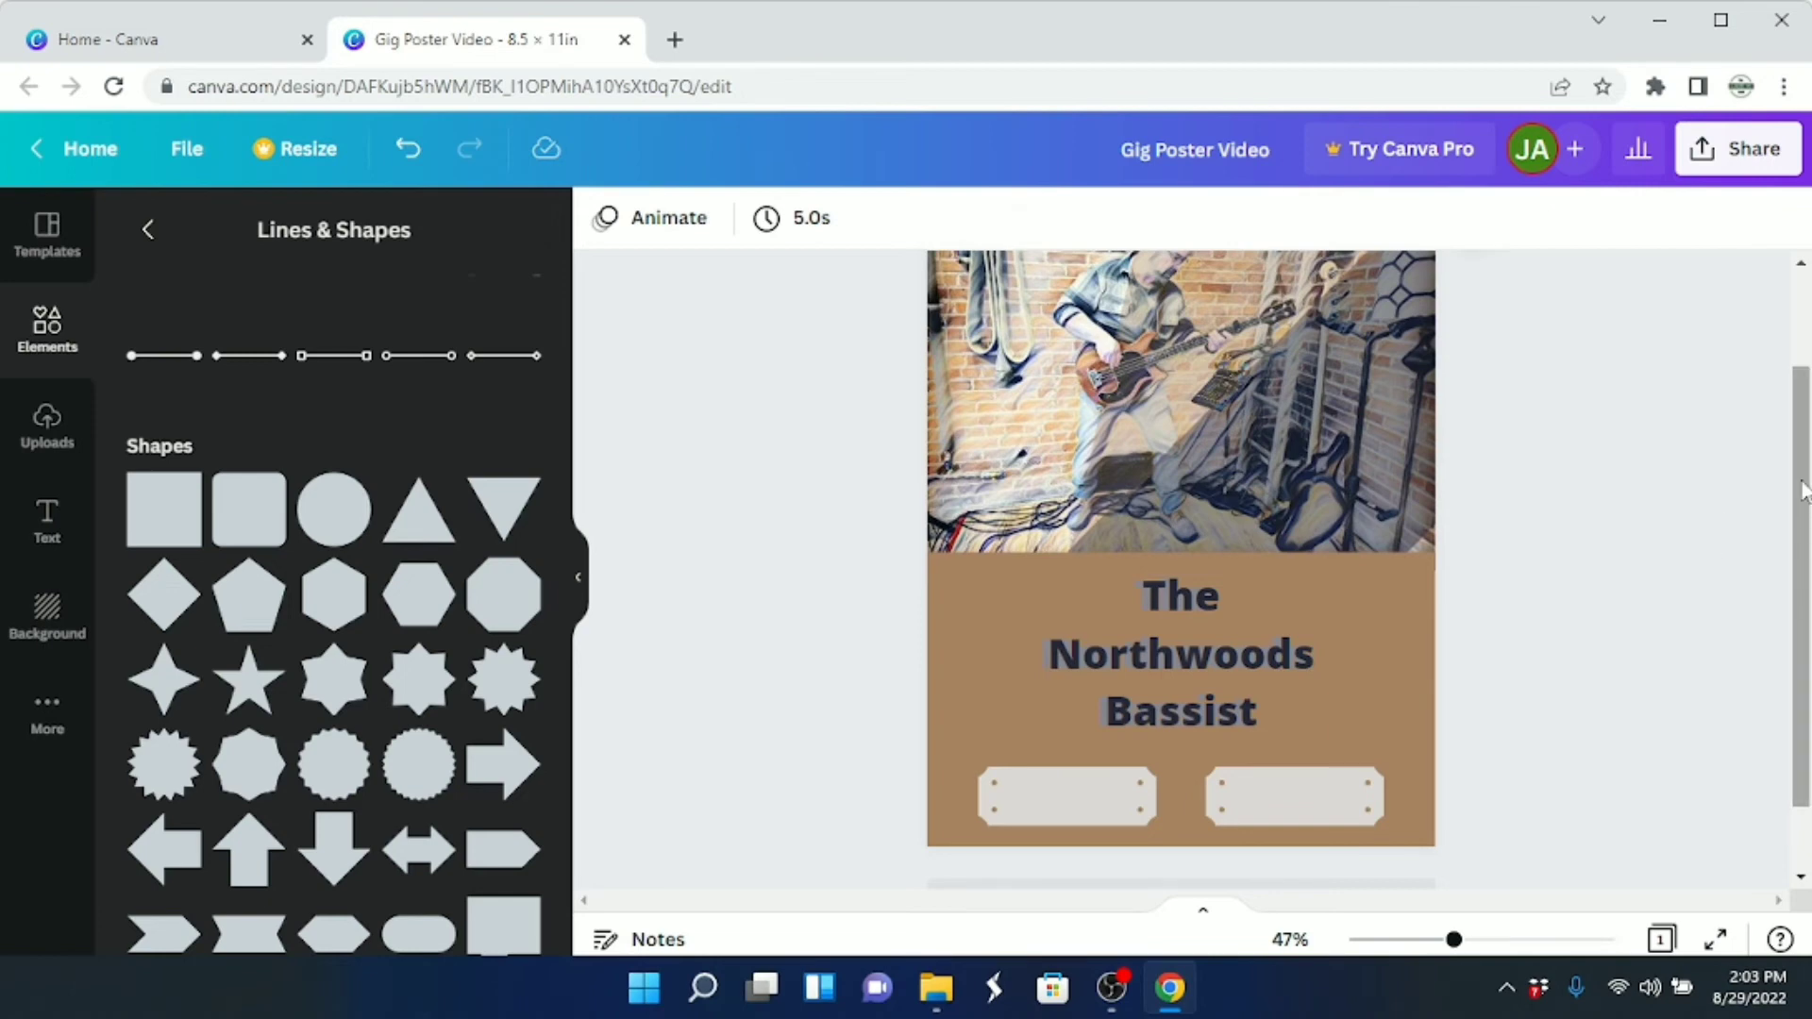
Move both light gray plaques up, level with each other, to just below the title's last line
{"action": "left_click_drag", "start_coordinate": [1802, 542], "coordinate": [1808, 600]}
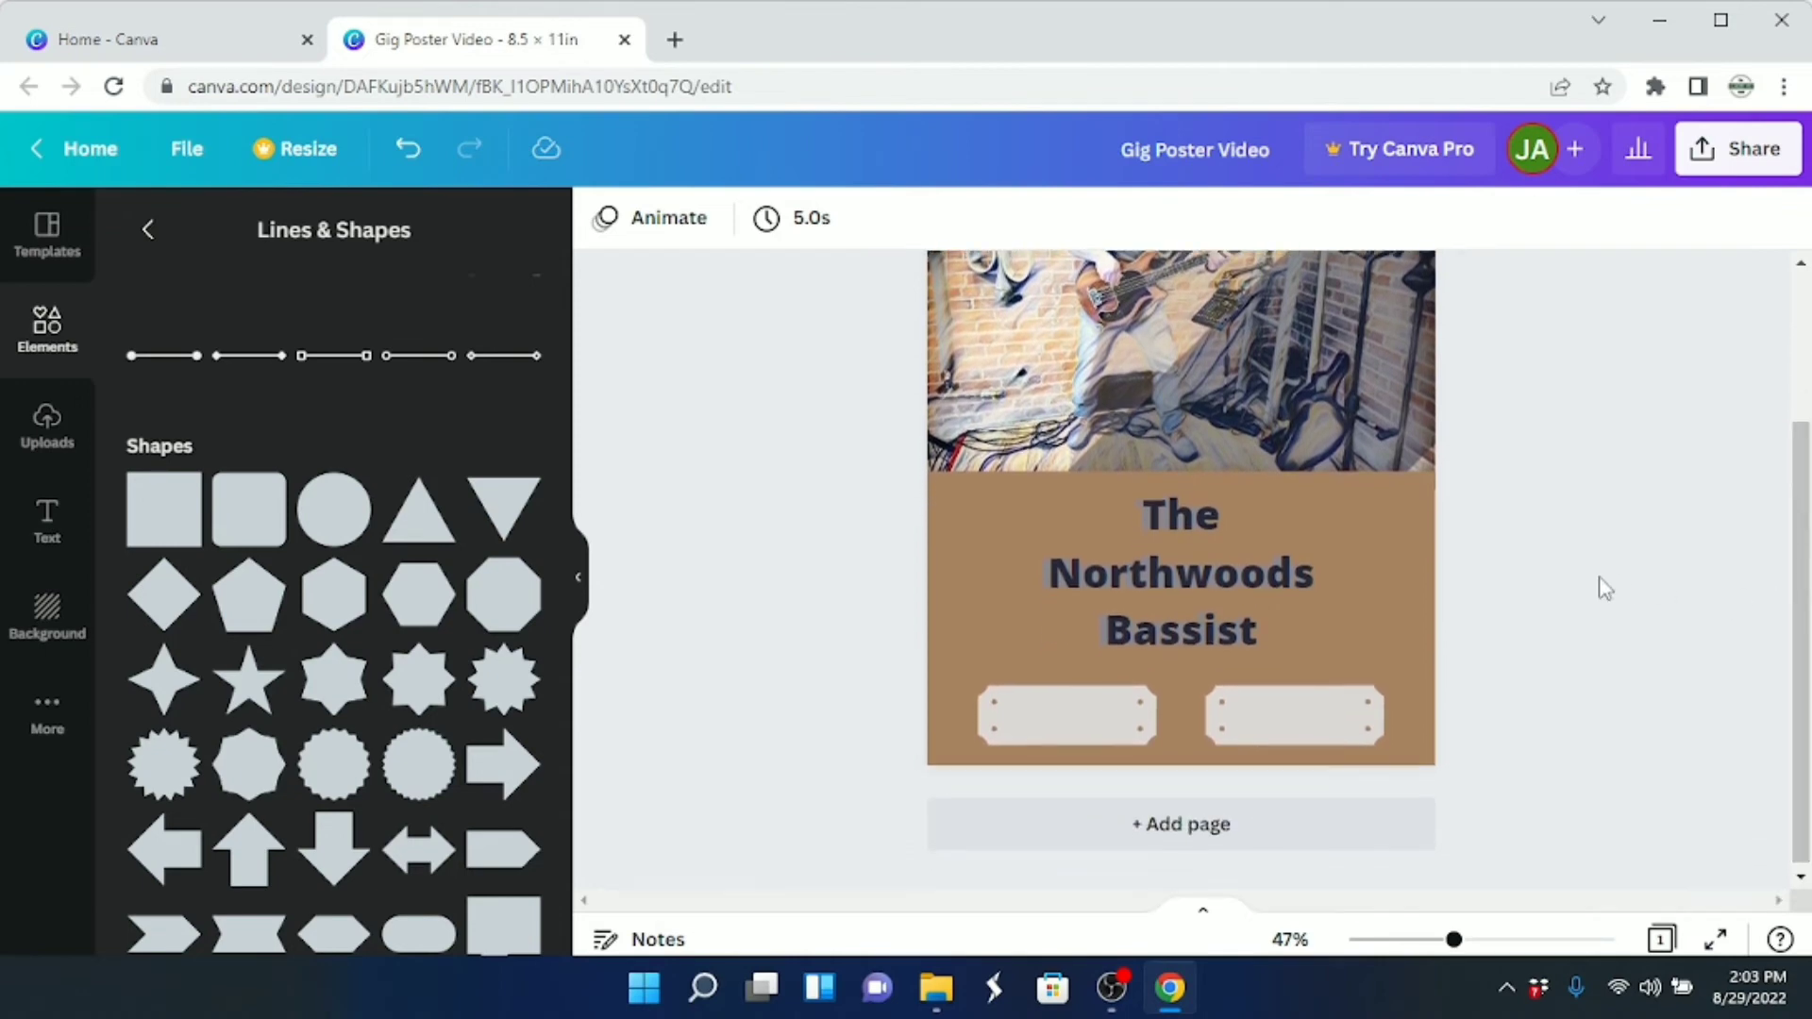
{"action": "left_click_drag", "start_coordinate": [1054, 731], "coordinate": [1051, 696]}
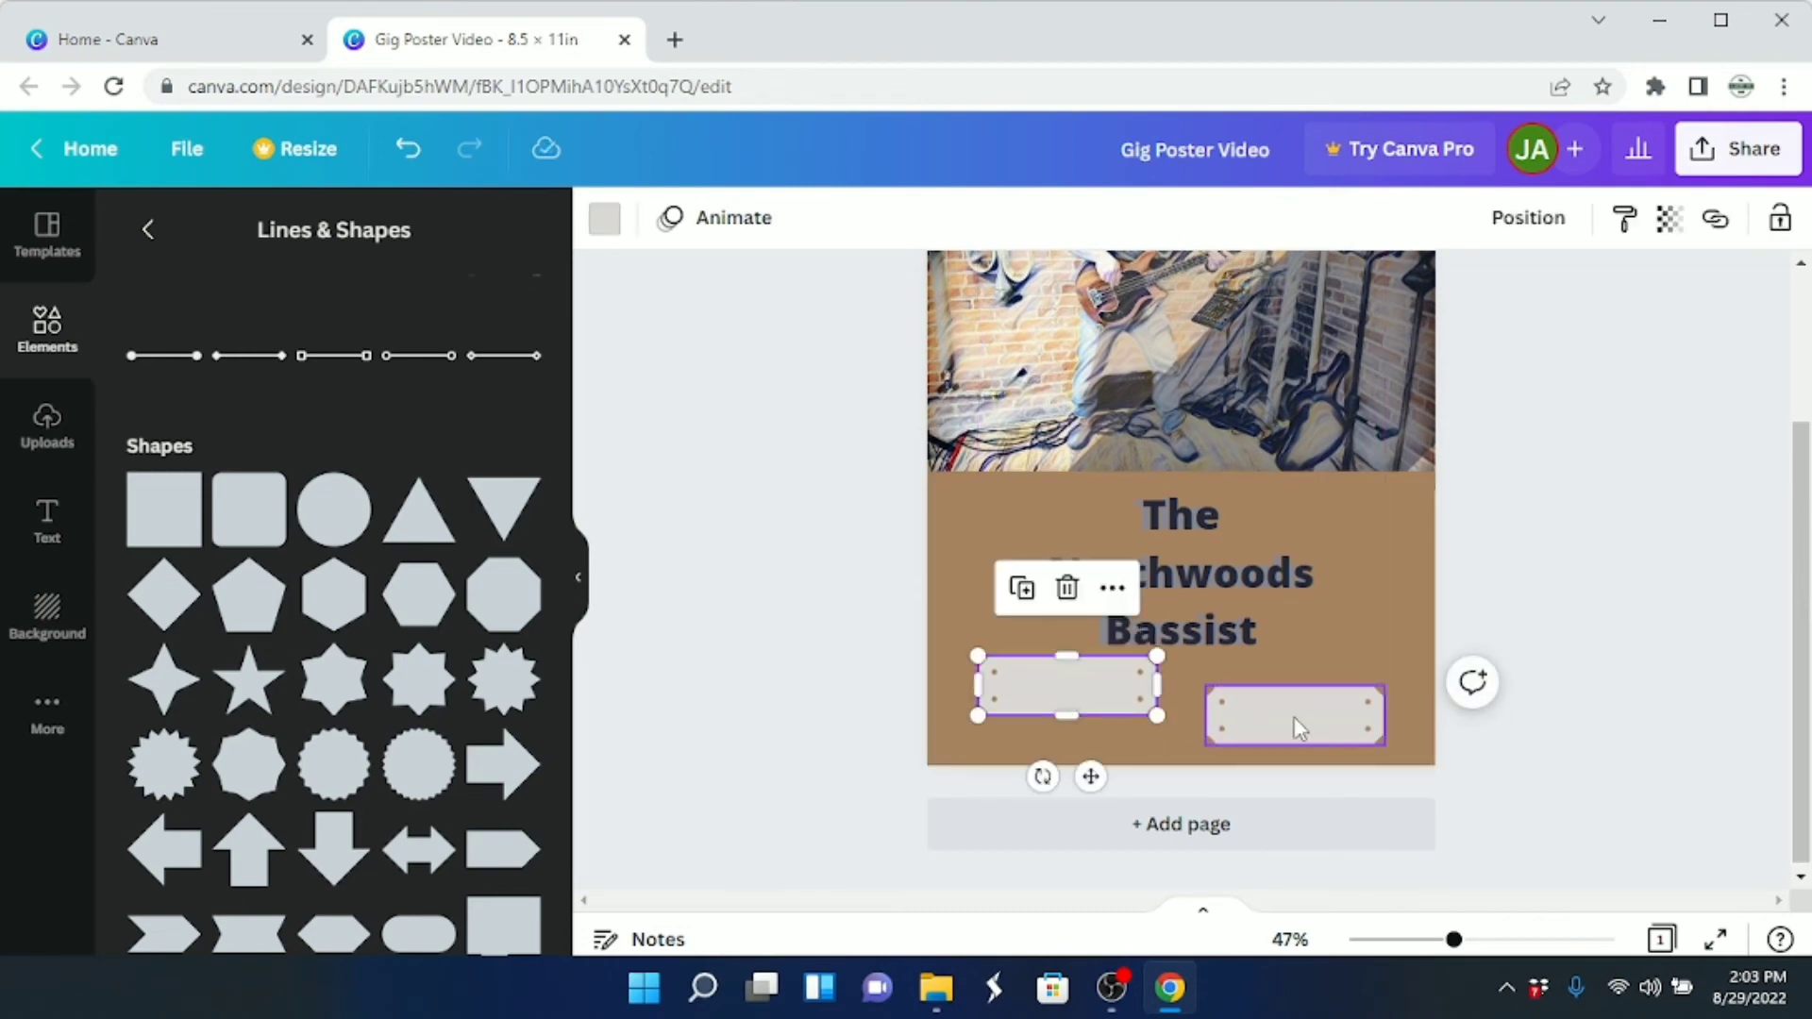
{"action": "left_click_drag", "start_coordinate": [1294, 720], "coordinate": [1294, 686]}
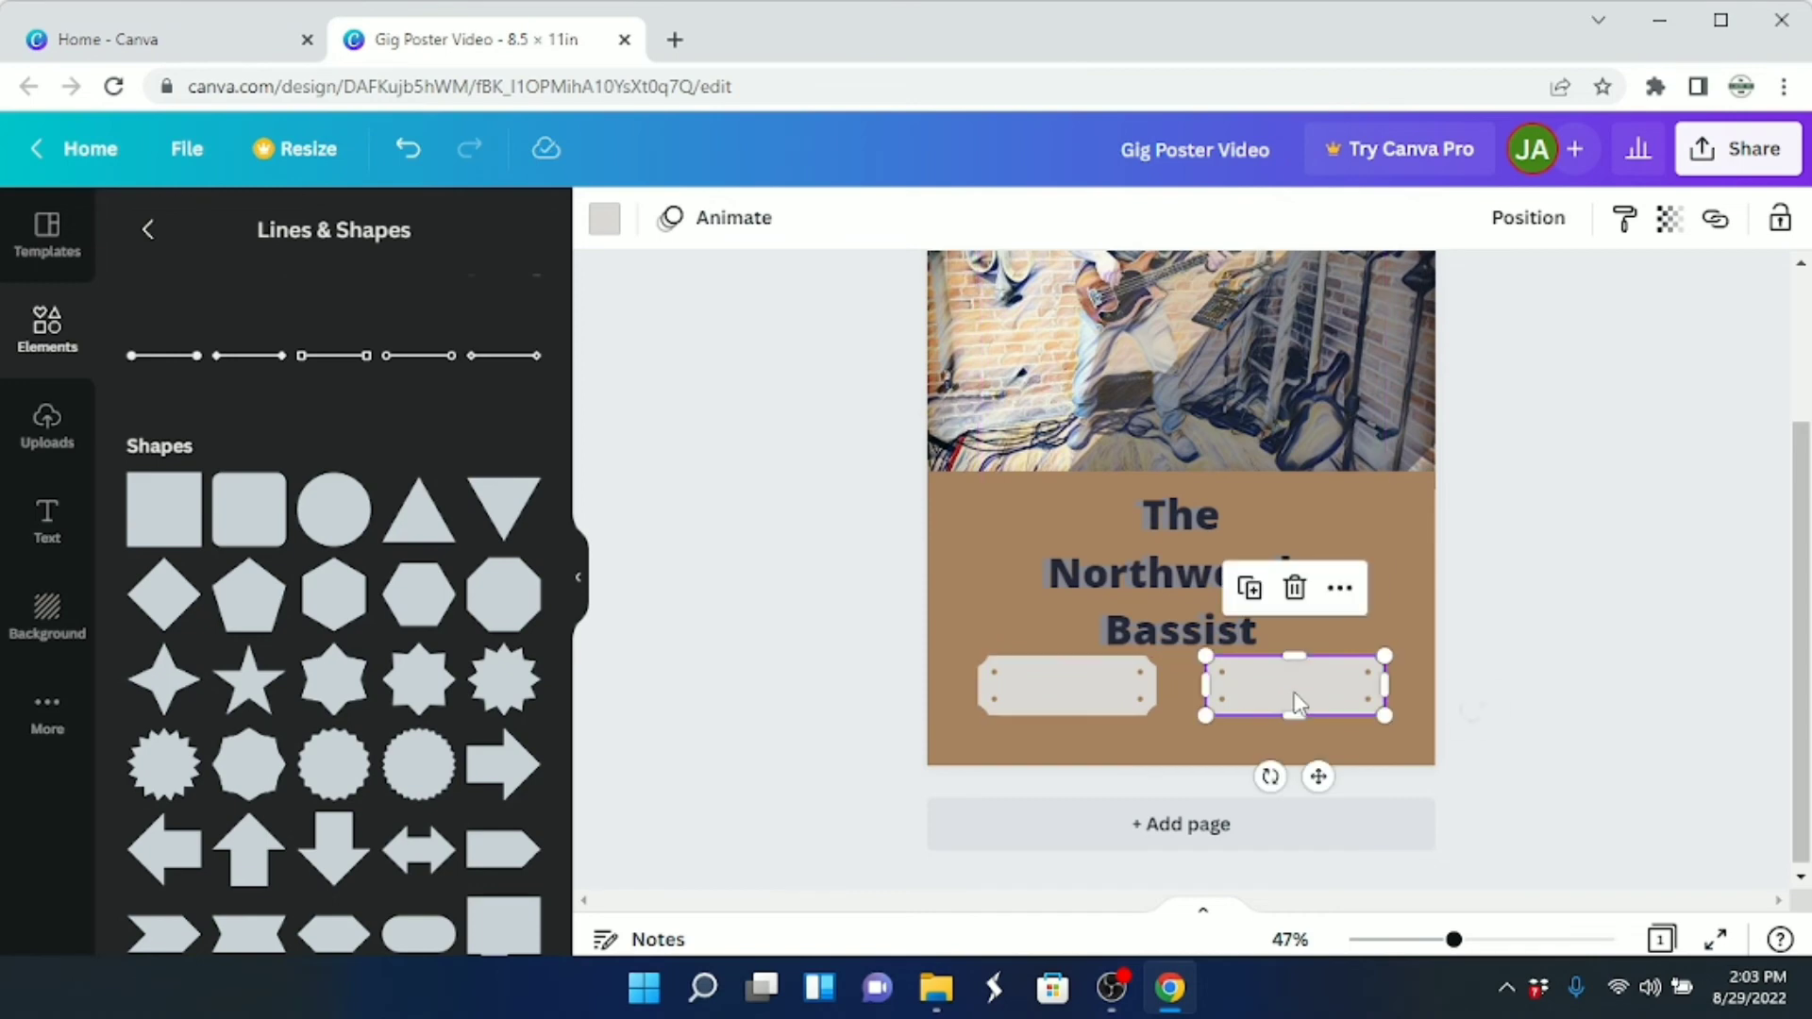
Add a heading text box and place it beneath the two gray plaques at the poster's lower edge
{"action": "left_click", "coordinate": [48, 522]}
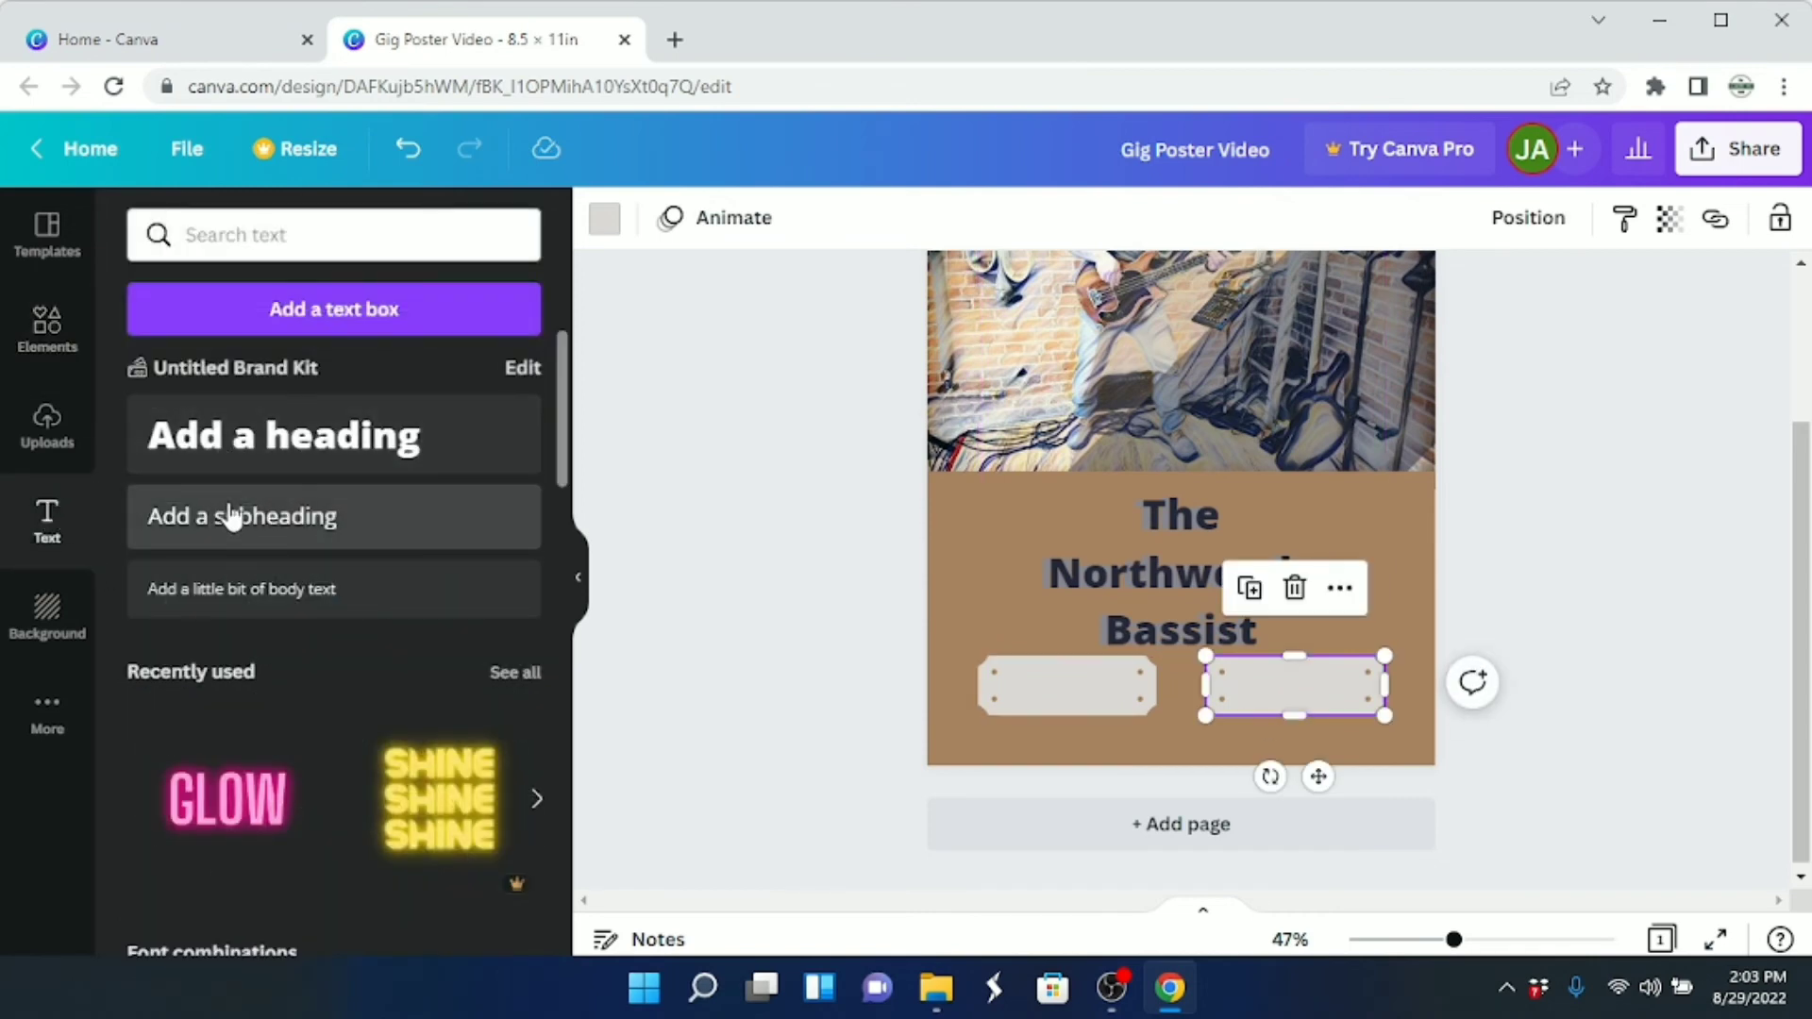
{"action": "left_click", "coordinate": [237, 463]}
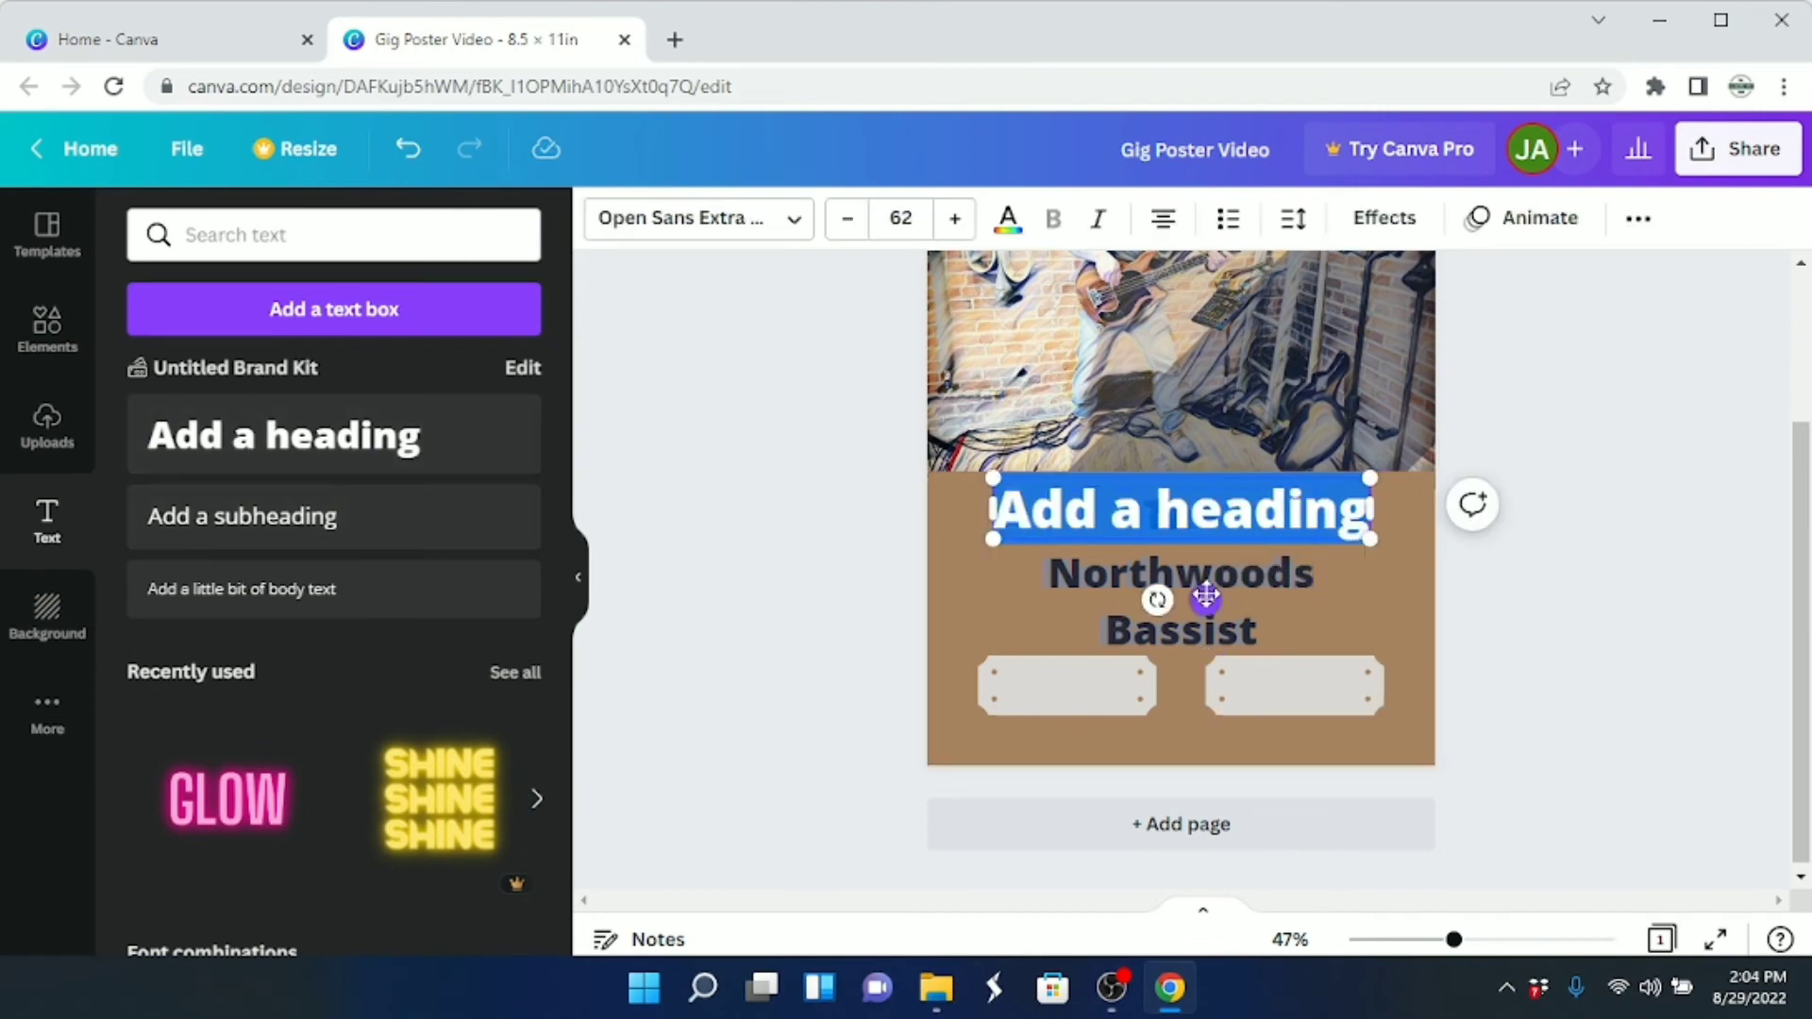
{"action": "left_click_drag", "start_coordinate": [1205, 600], "coordinate": [1191, 822]}
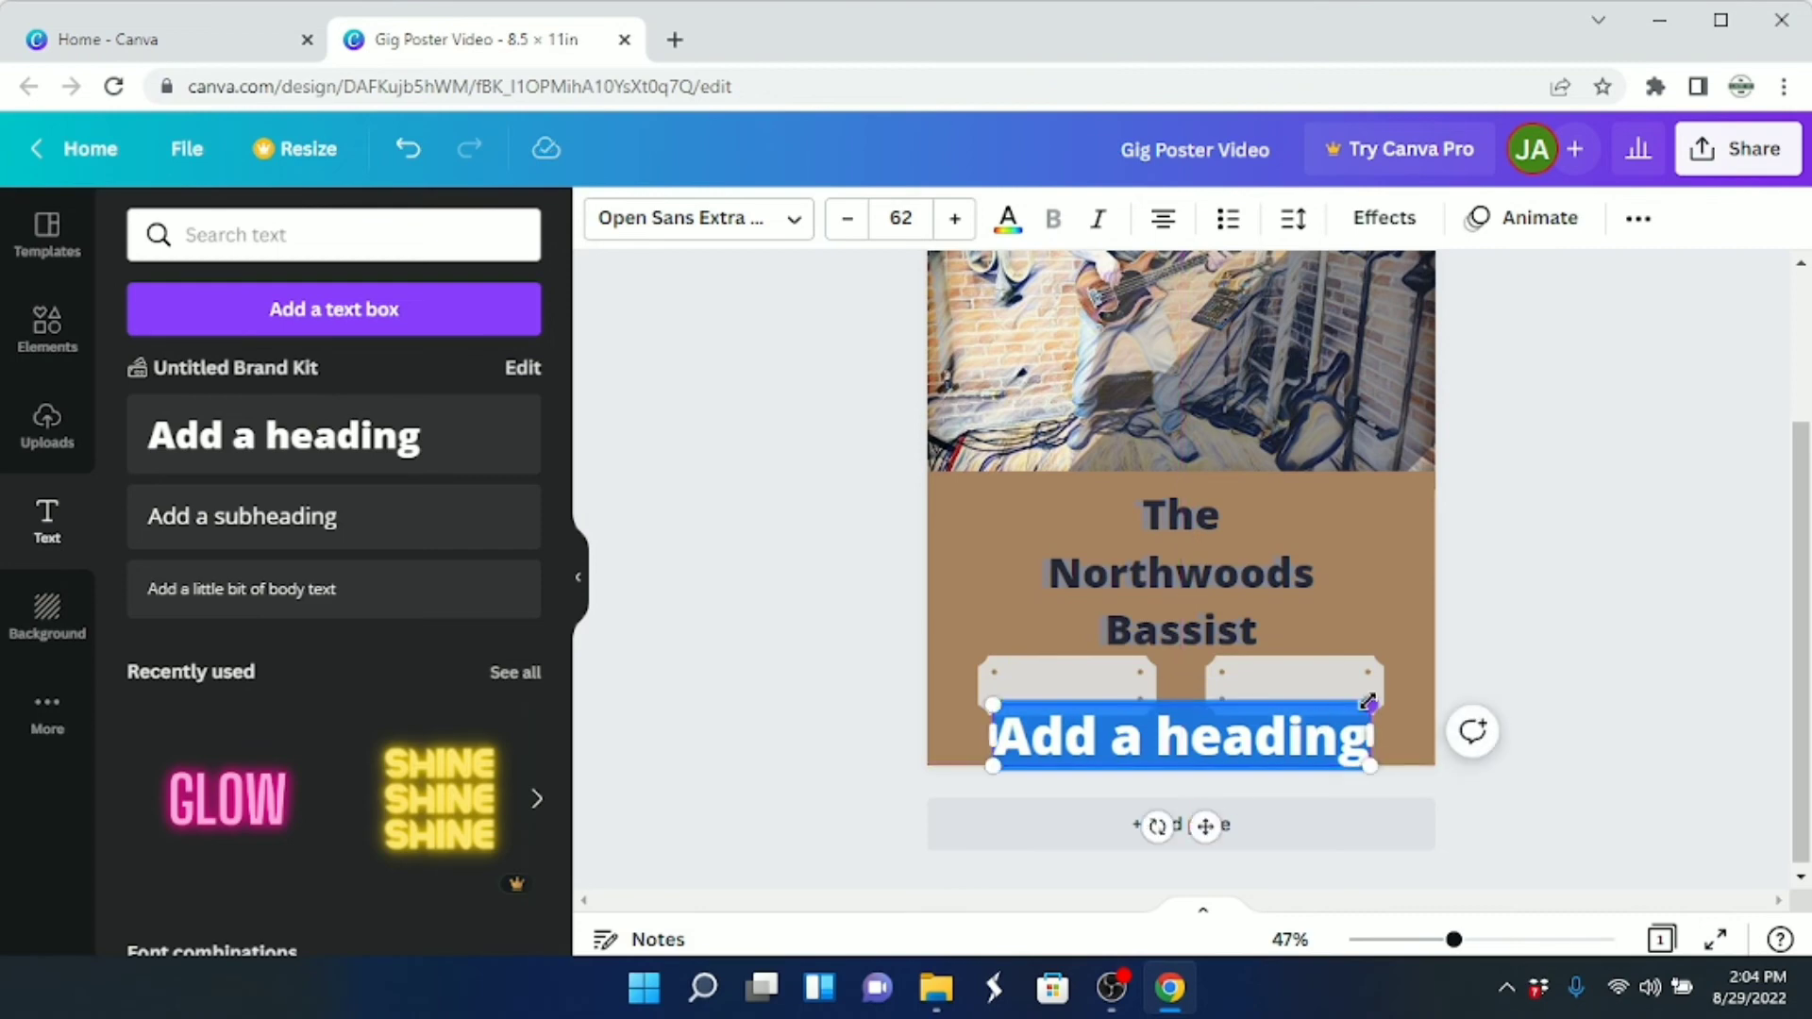
{"action": "double_click", "coordinate": [1356, 737]}
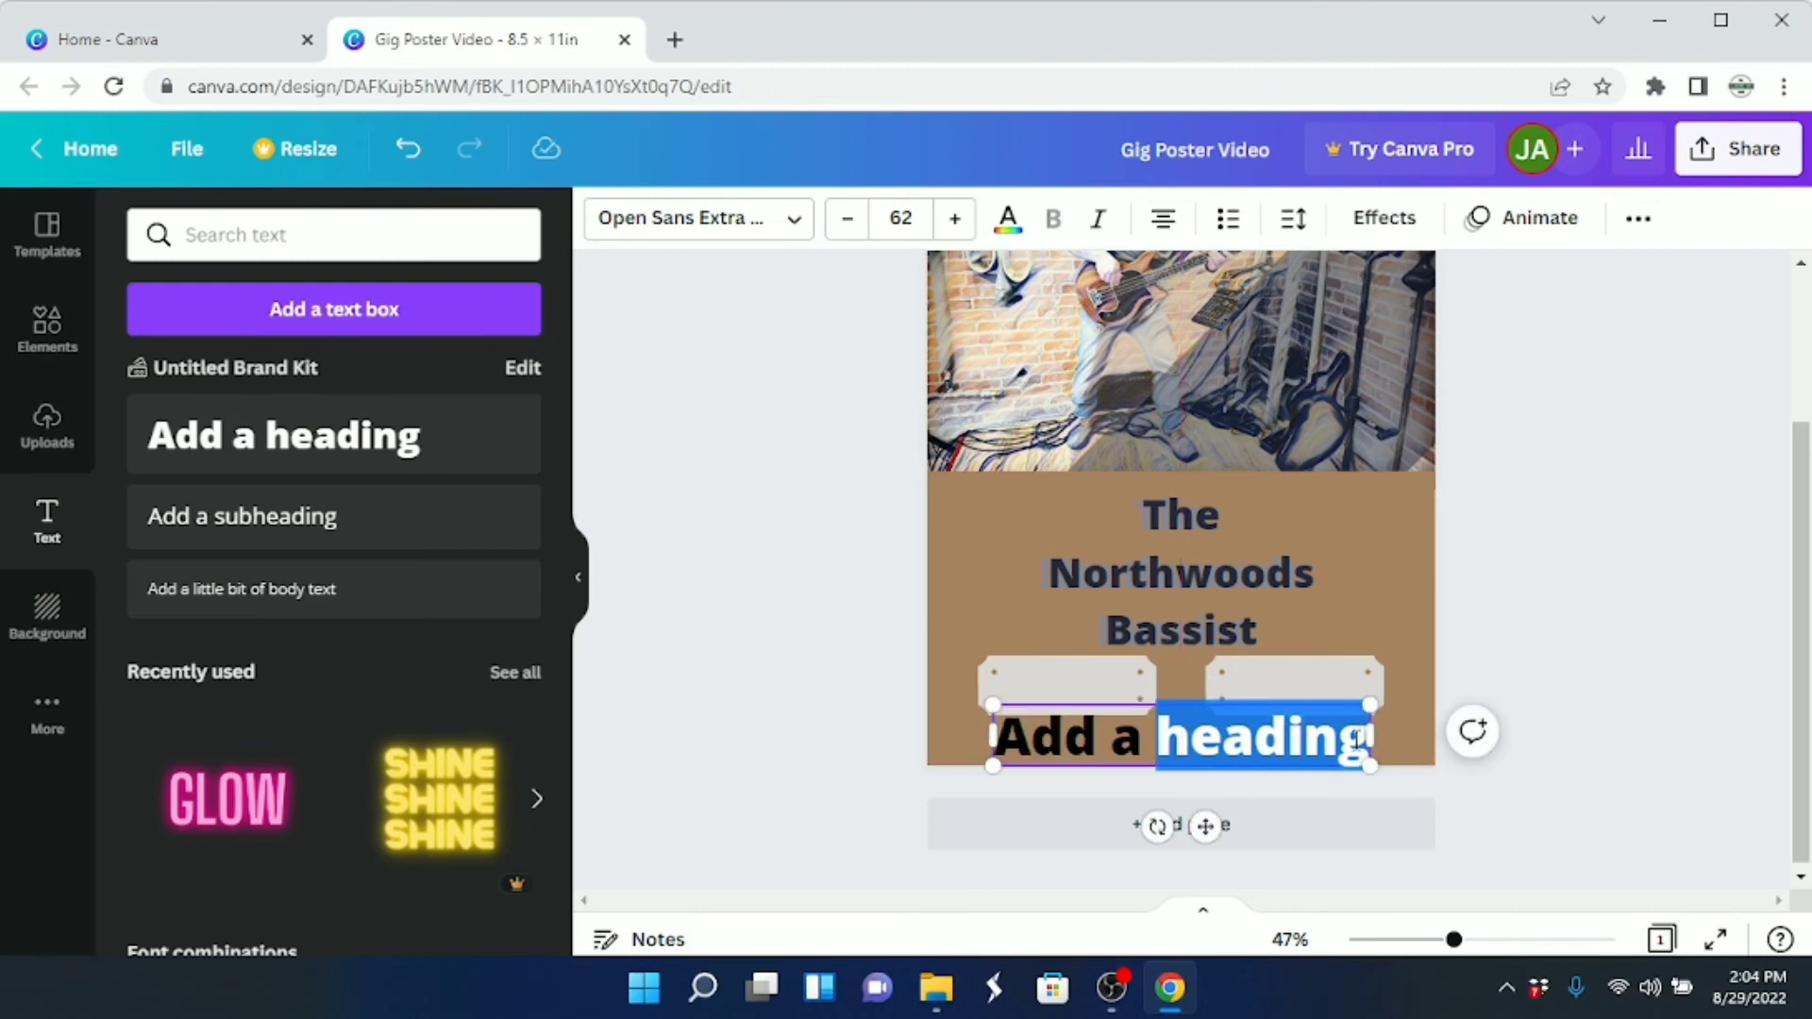
{"action": "key", "text": "BackSpace"}
{"action": "key", "text": "BackSpace"}
{"action": "key", "text": "BackSpace"}
{"action": "key", "text": "BackSpace"}
{"action": "key", "text": "BackSpace"}
{"action": "key", "text": "BackSpace"}
{"action": "key", "text": "BackSpace"}
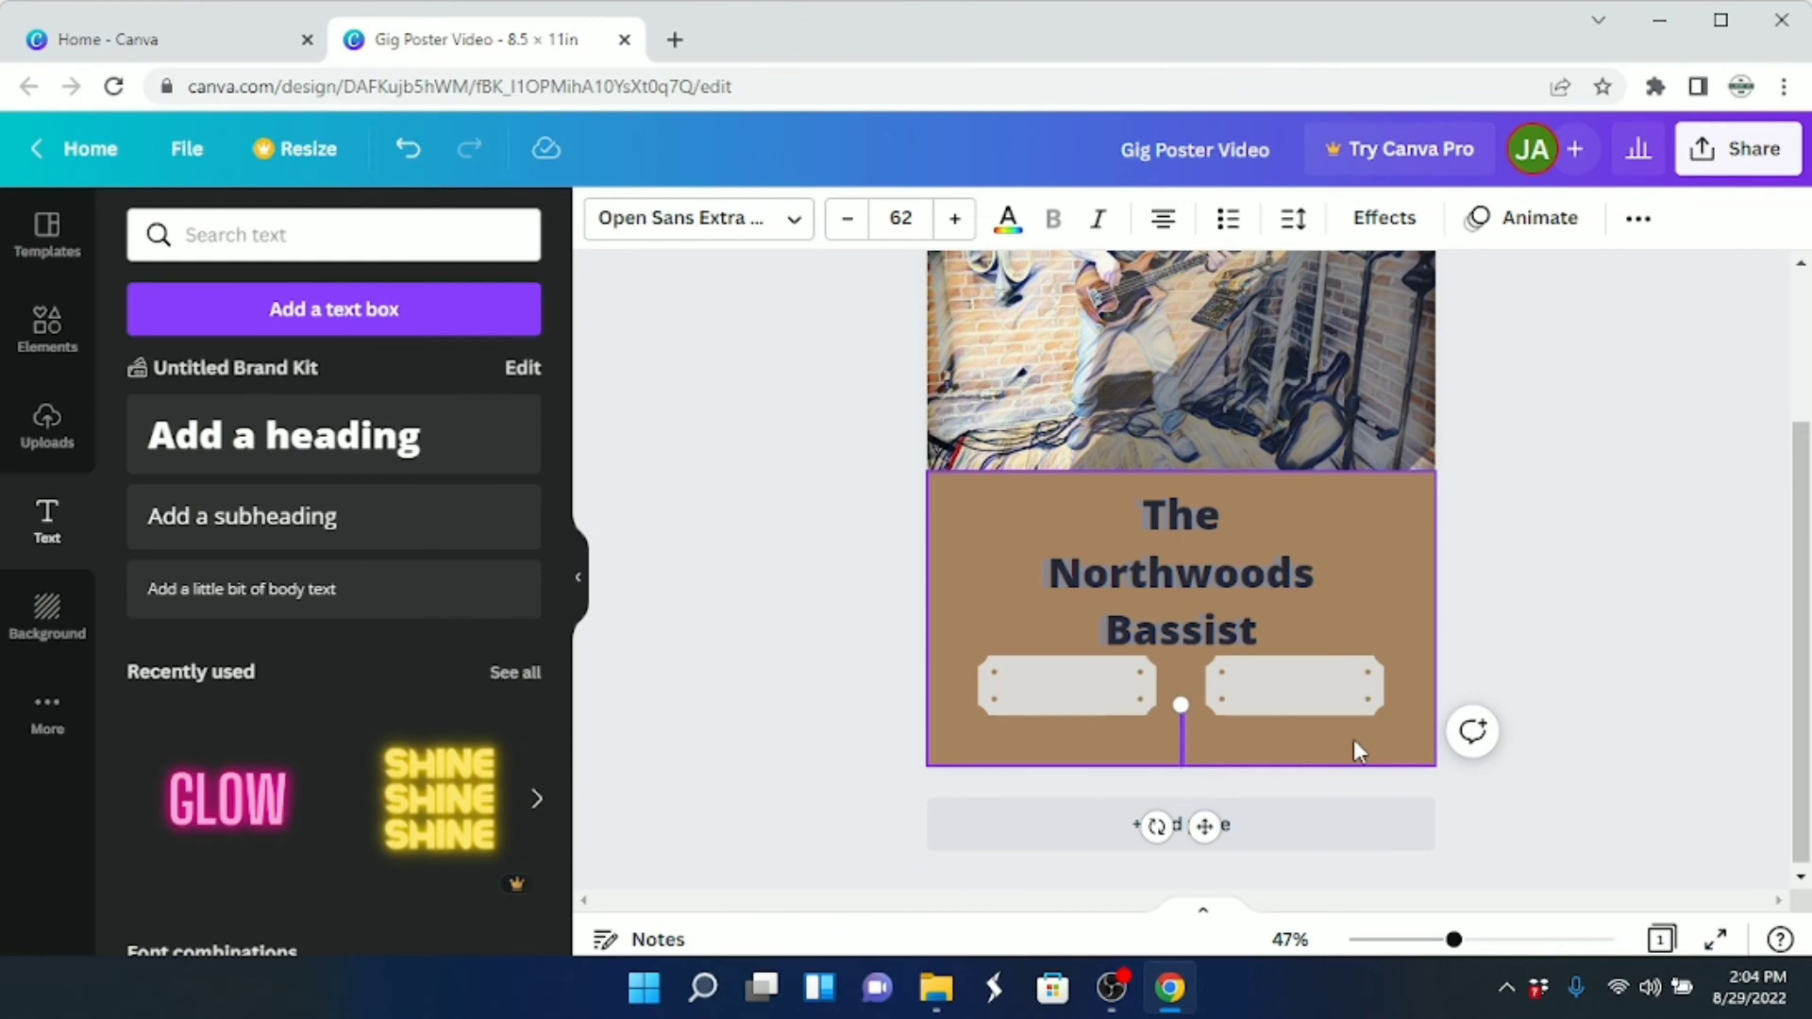
{"action": "type", "text": "www."}
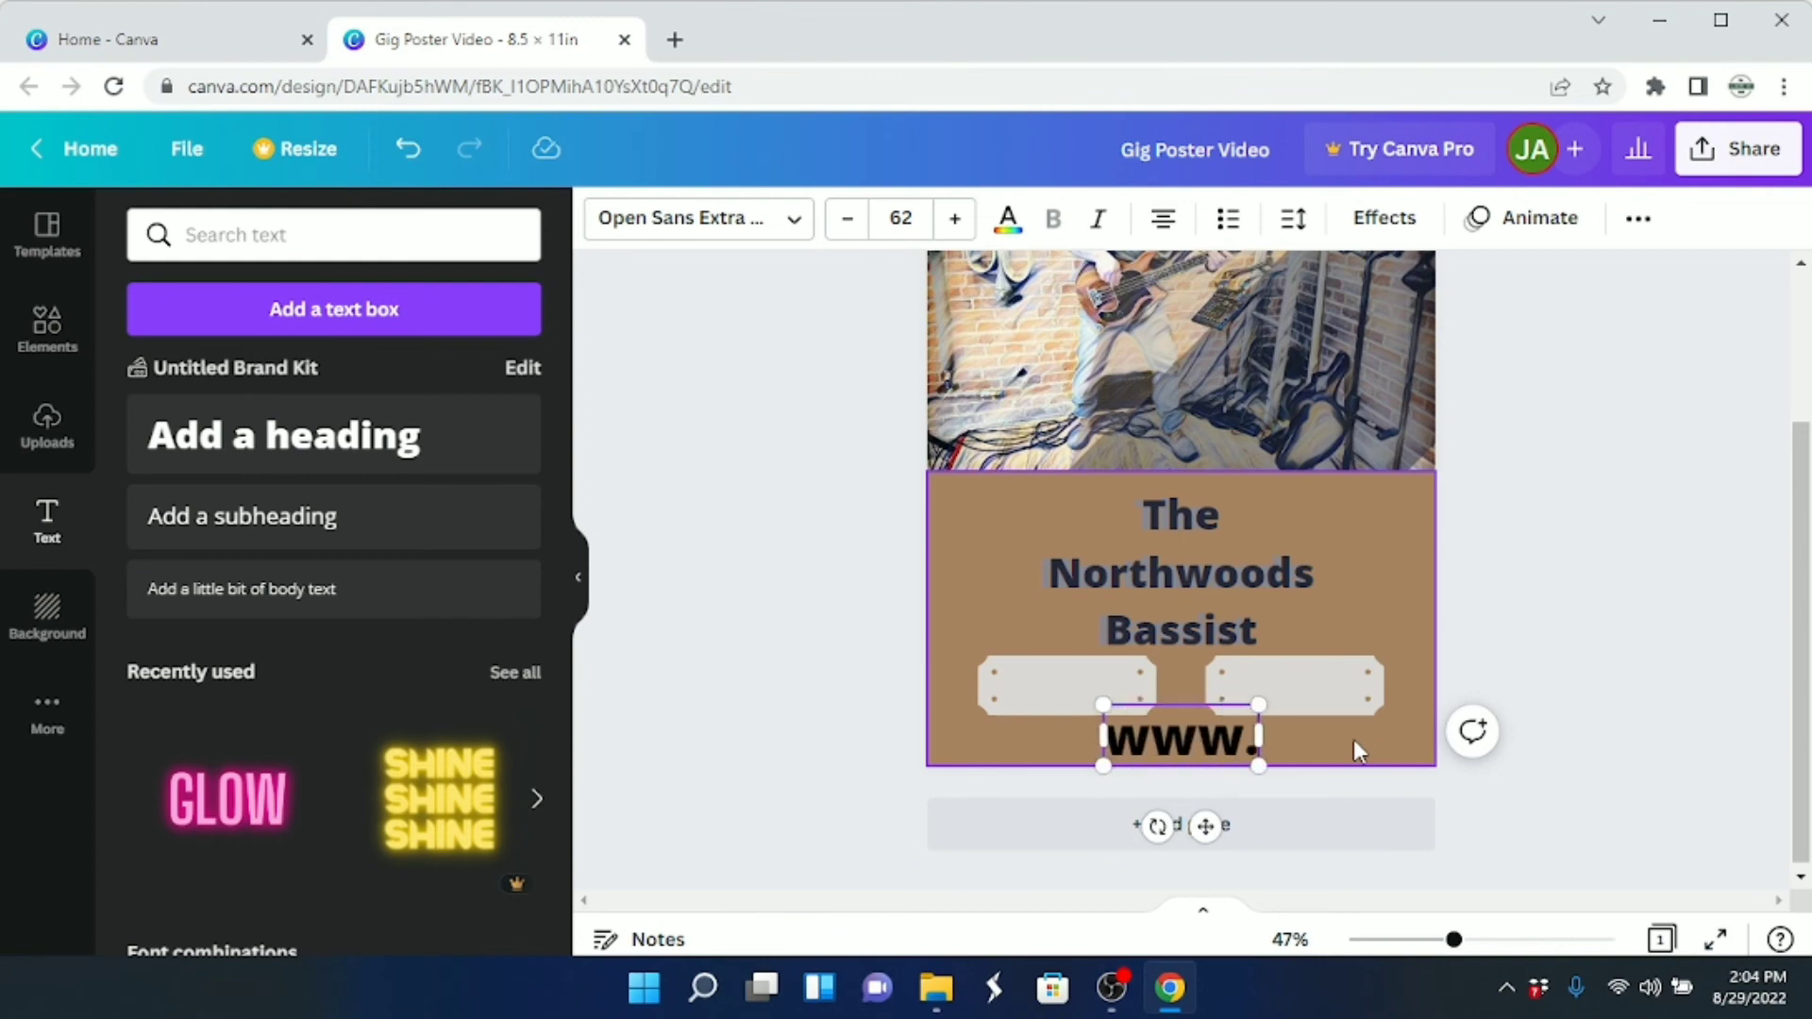
{"action": "type", "text": "Northwoo"}
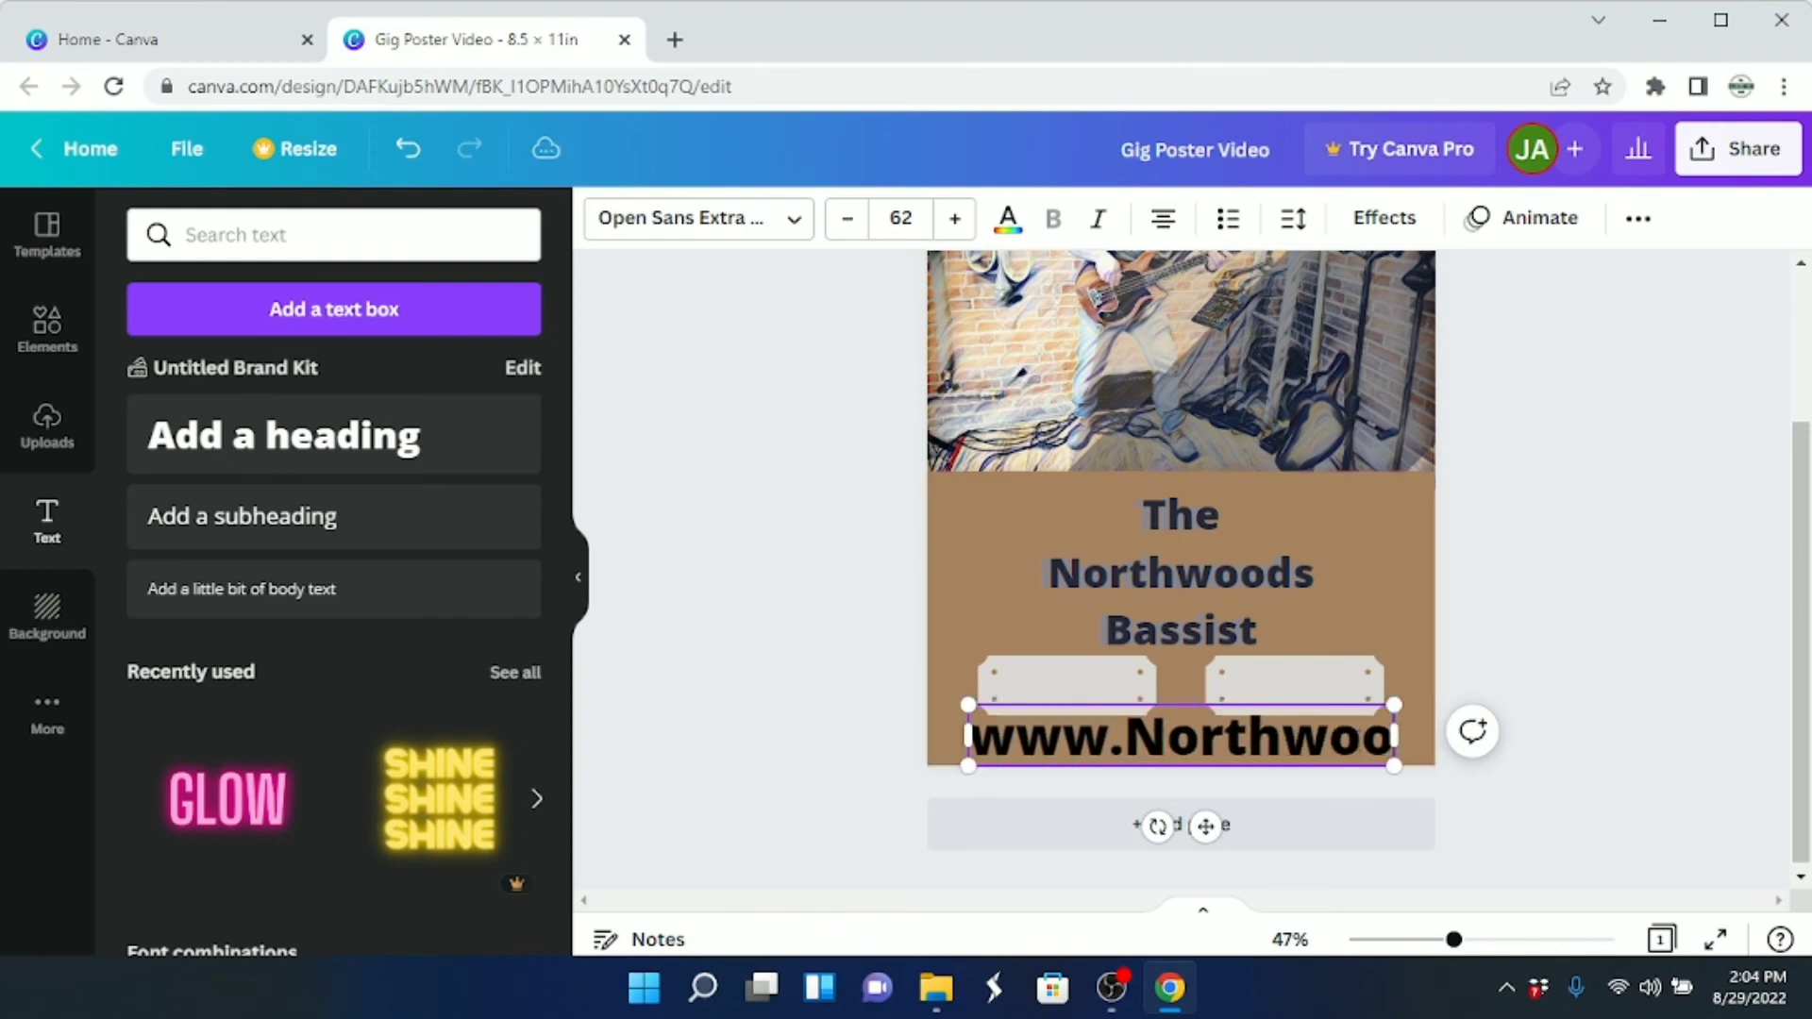
{"action": "type", "text": "dsBassi"}
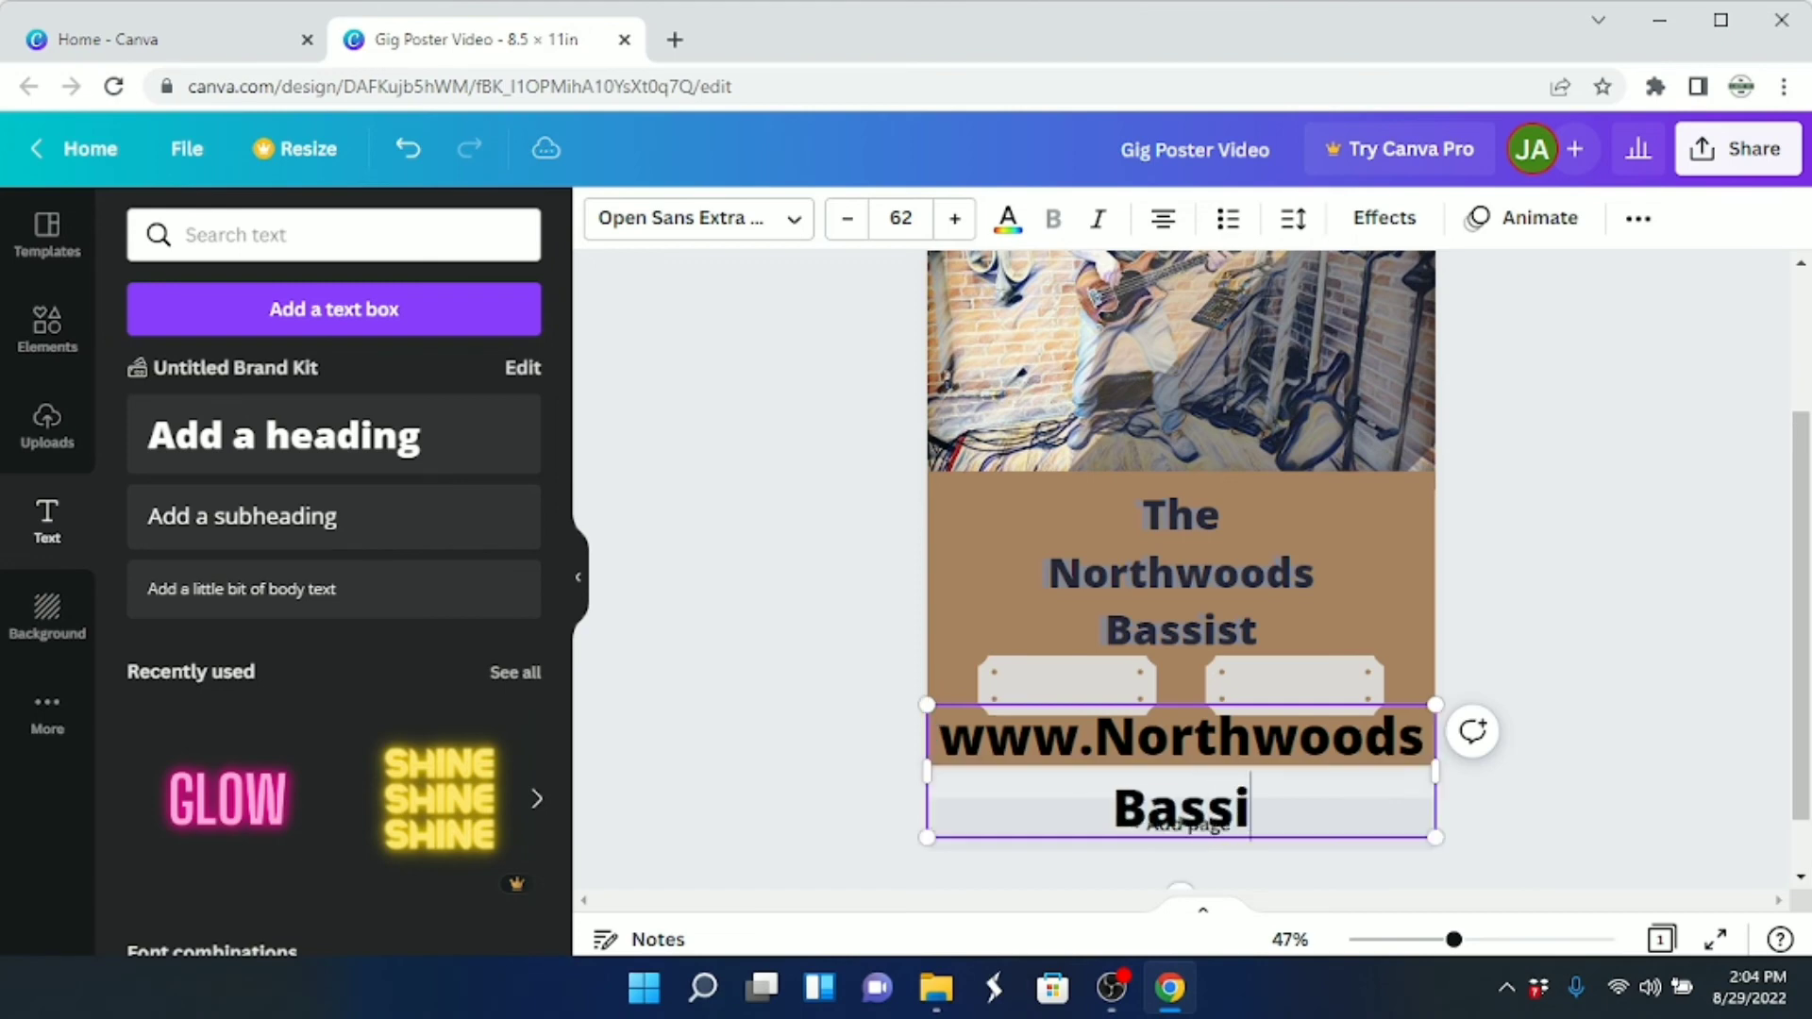
{"action": "type", "text": "st.com"}
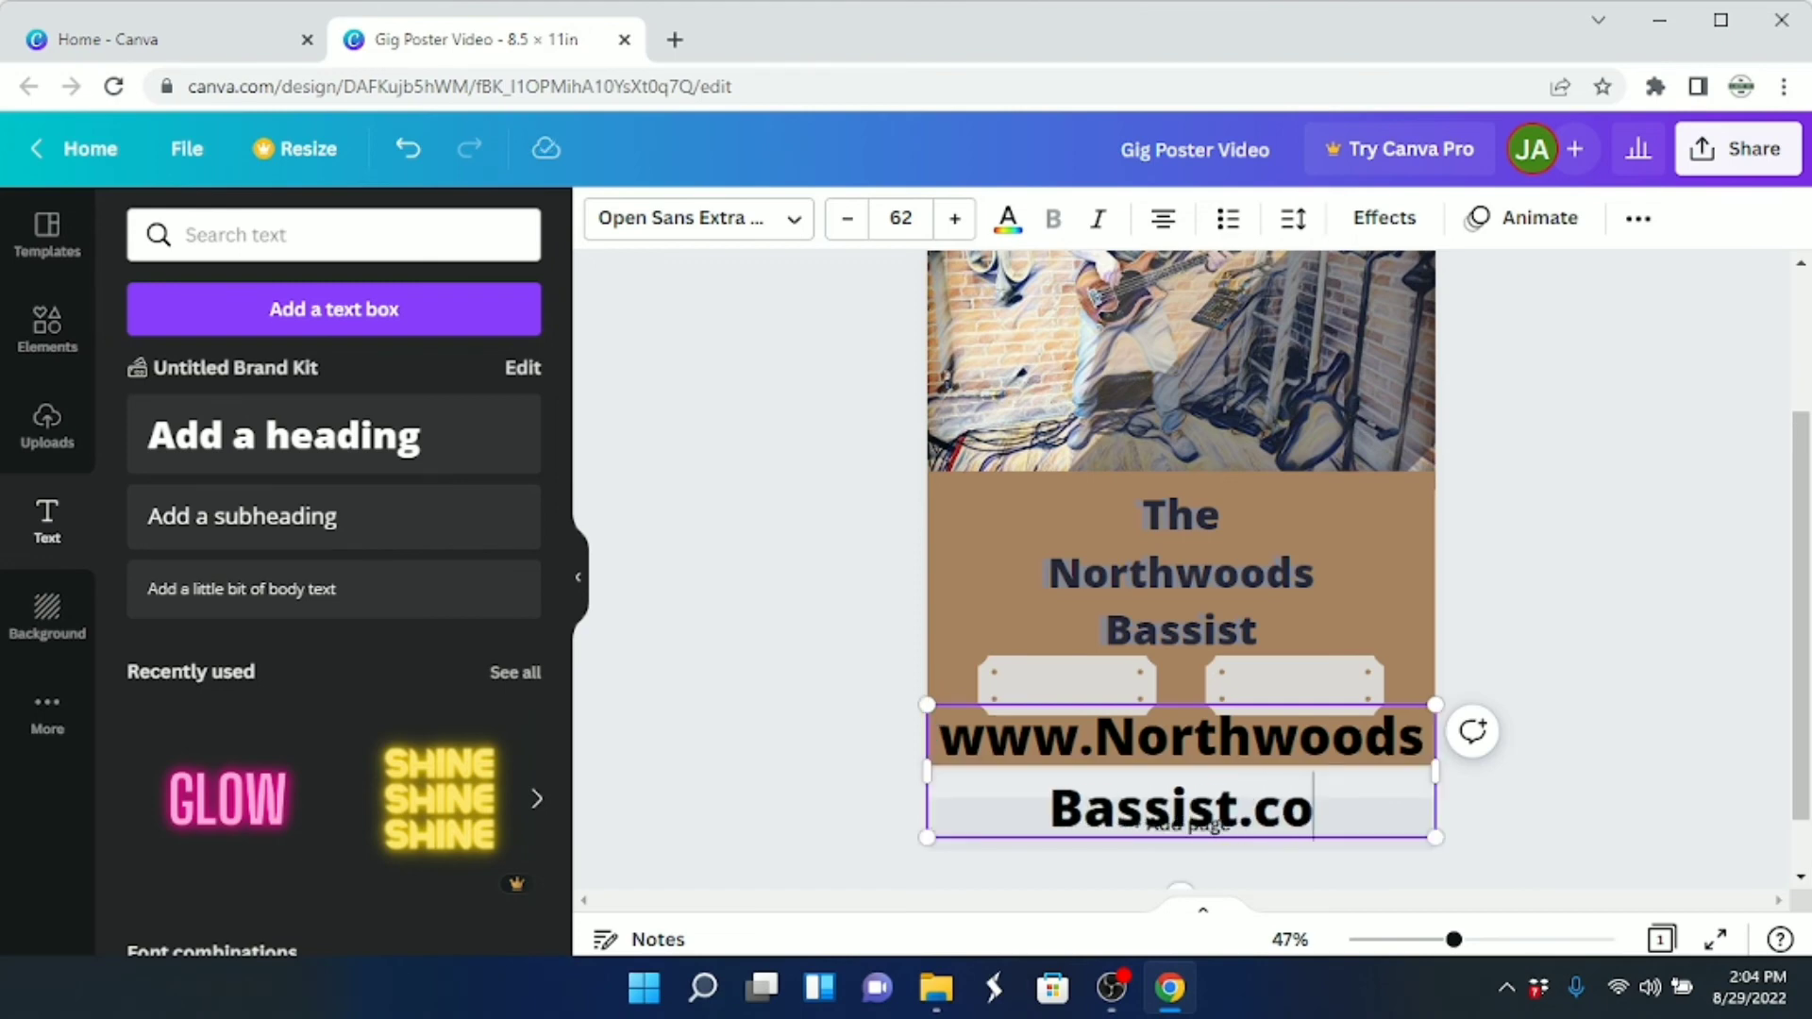
Reduce the website line's font size to 34 and move it slightly down, clear of the plaques
{"action": "left_click", "coordinate": [1531, 618]}
{"action": "left_click", "coordinate": [1258, 732]}
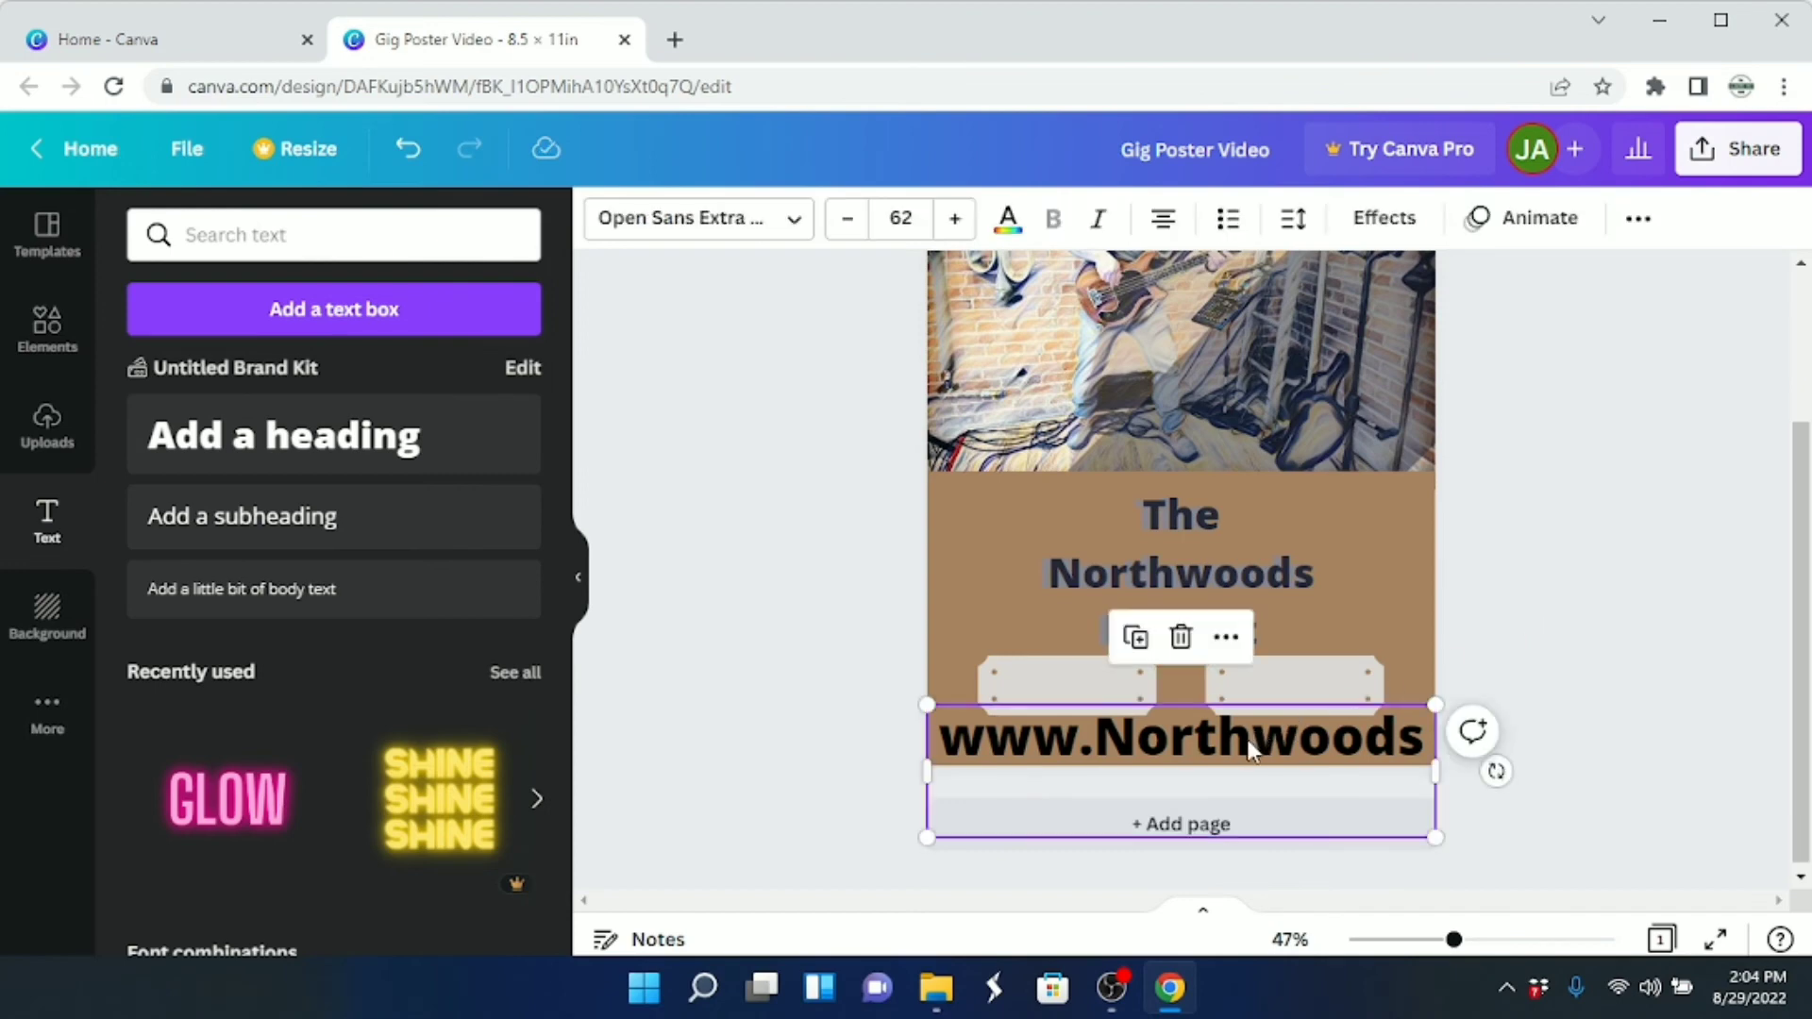
{"action": "left_click", "coordinate": [845, 223]}
{"action": "left_click", "coordinate": [845, 223]}
{"action": "left_click", "coordinate": [845, 223]}
{"action": "left_click", "coordinate": [845, 222]}
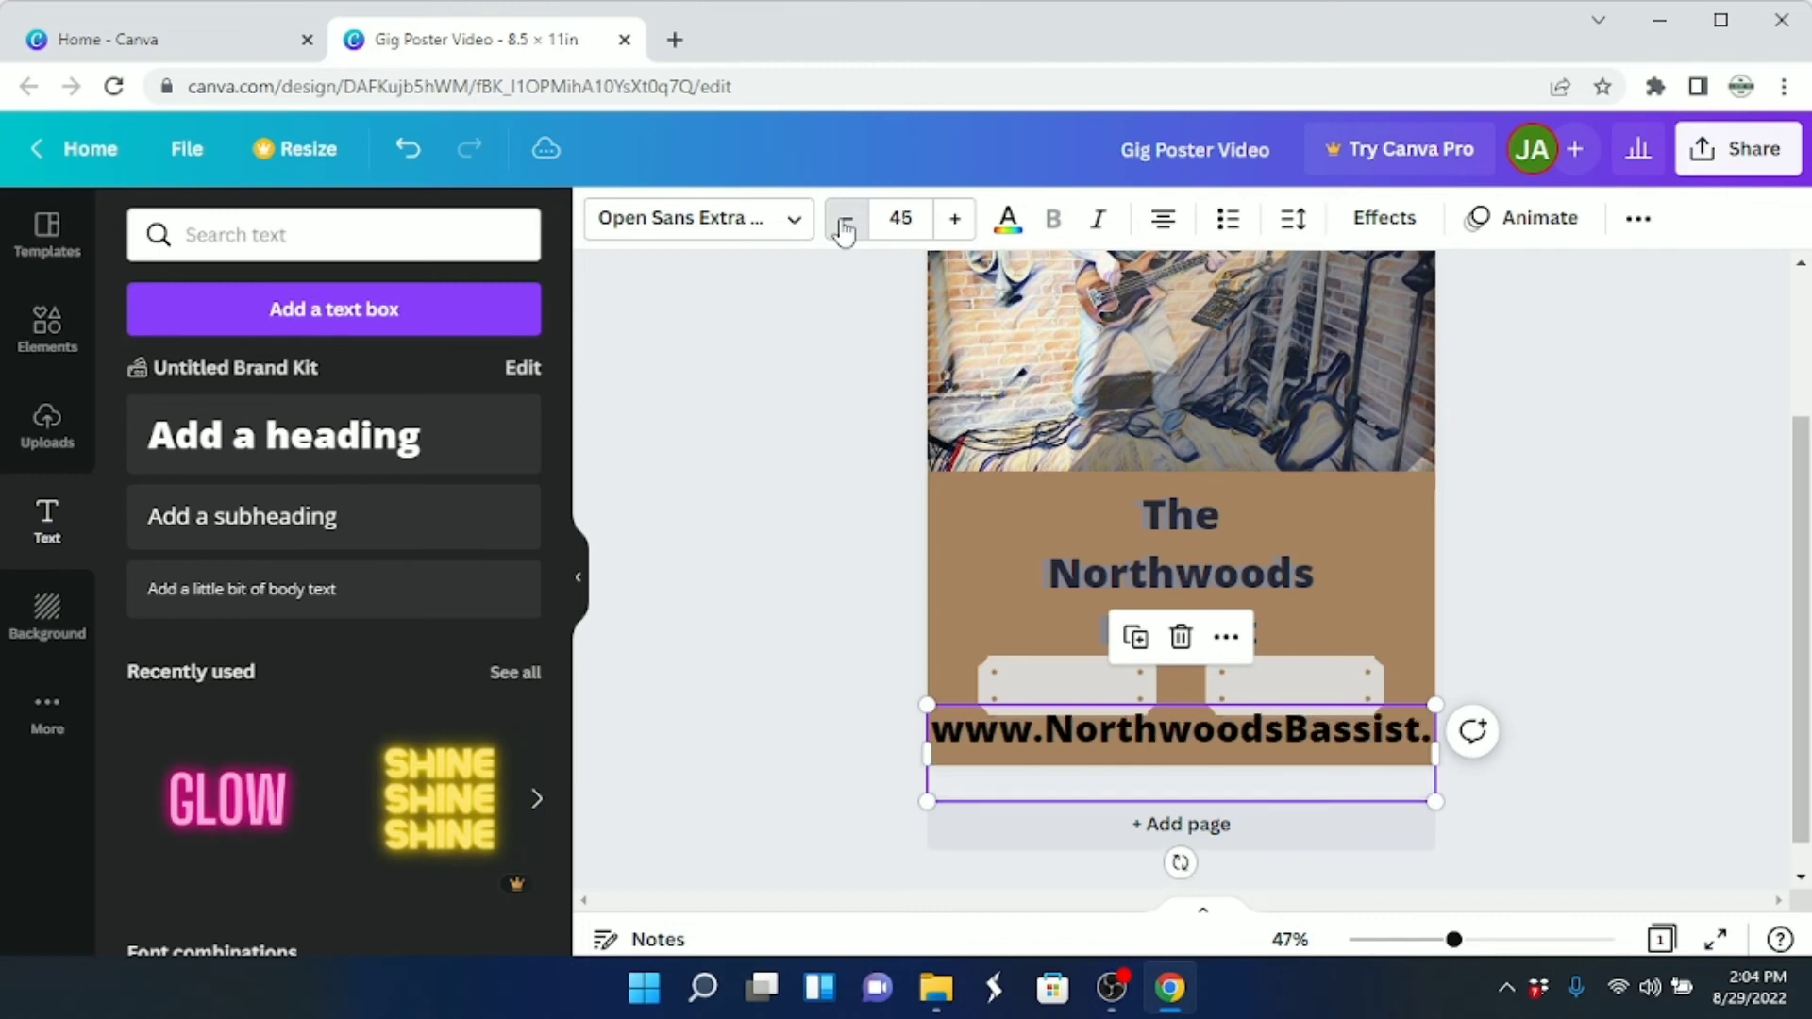
{"action": "left_click", "coordinate": [844, 223]}
{"action": "left_click", "coordinate": [845, 223]}
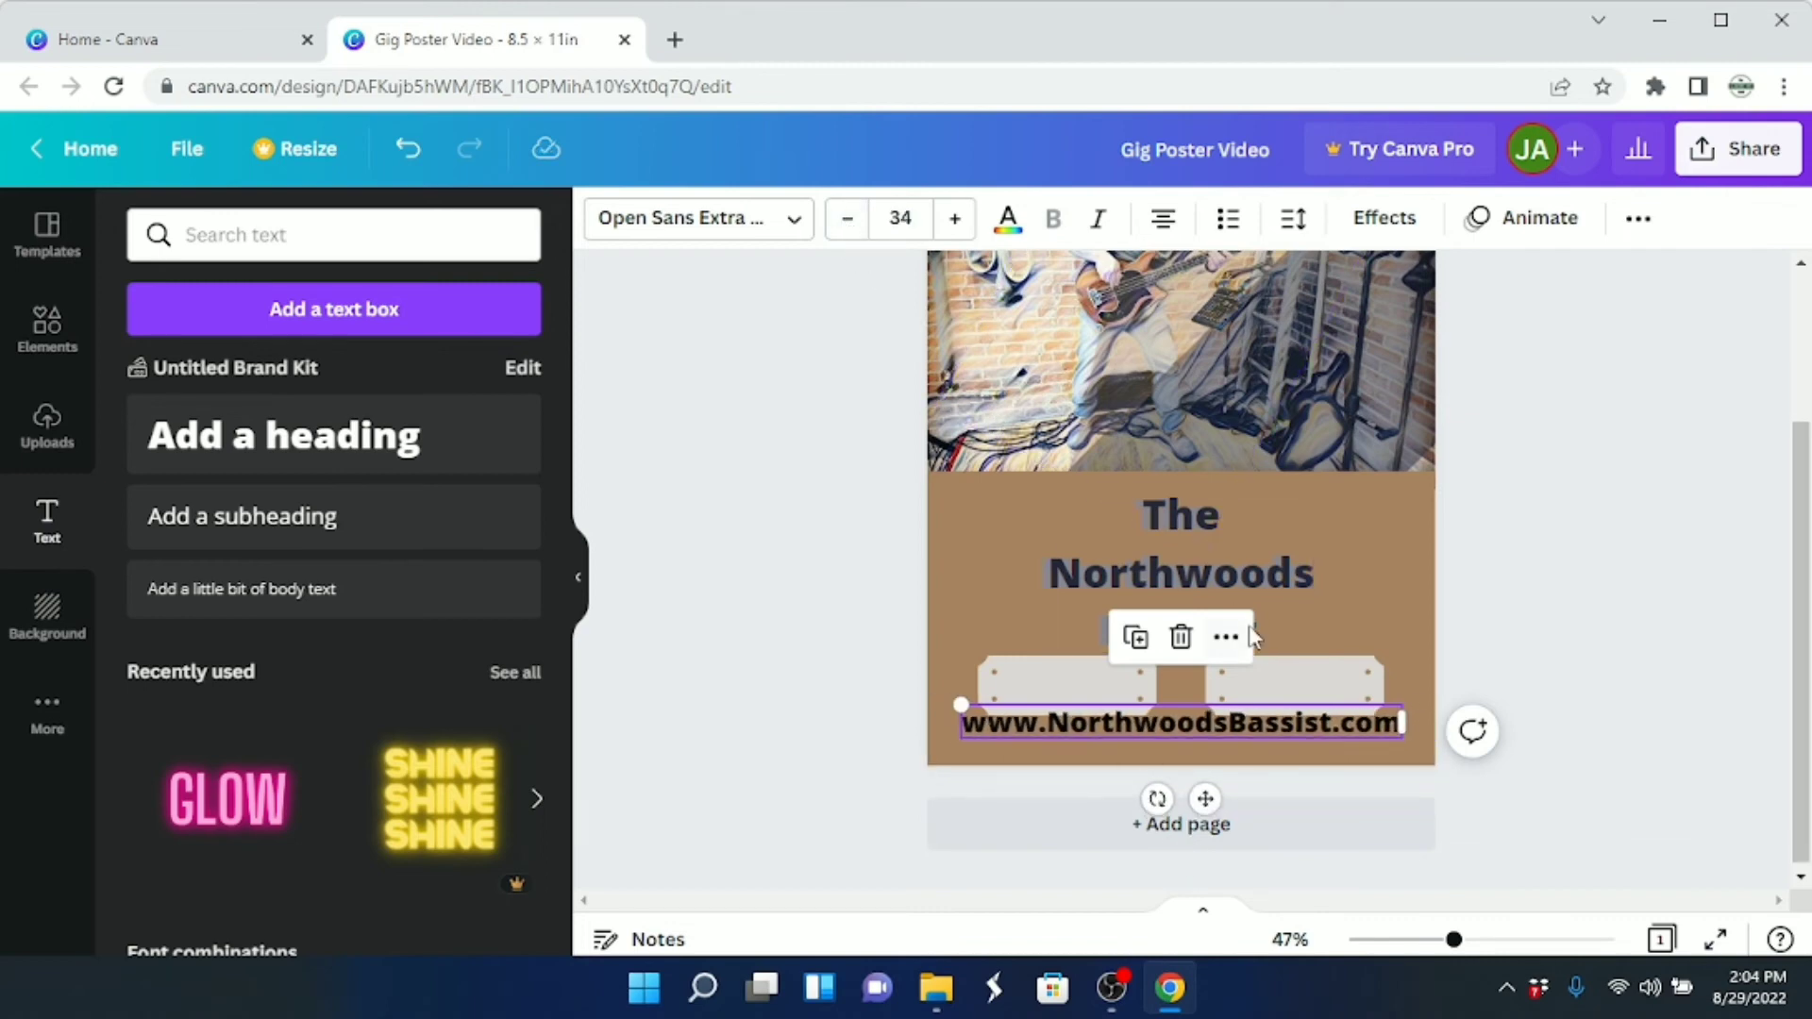
{"action": "left_click_drag", "start_coordinate": [1205, 726], "coordinate": [1205, 738]}
Reduce the website line's font size to 31 and deselect it
{"action": "left_click", "coordinate": [1165, 553]}
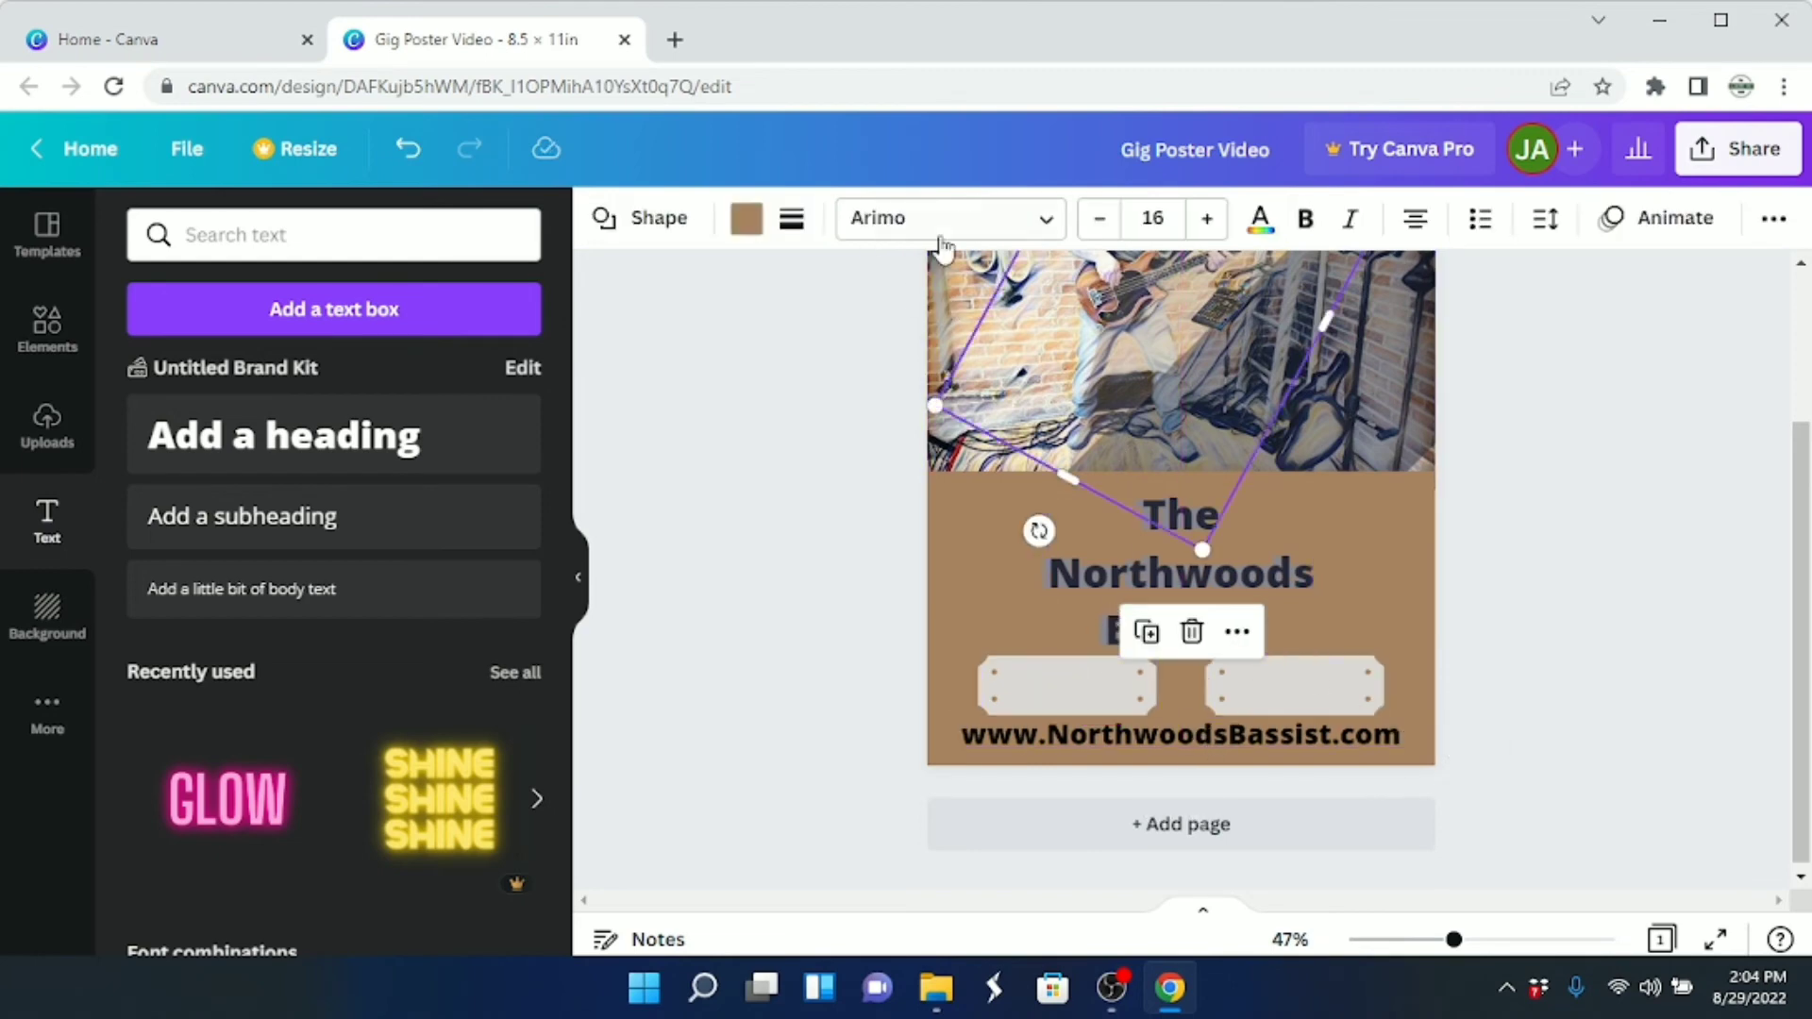
{"action": "left_click", "coordinate": [1077, 746]}
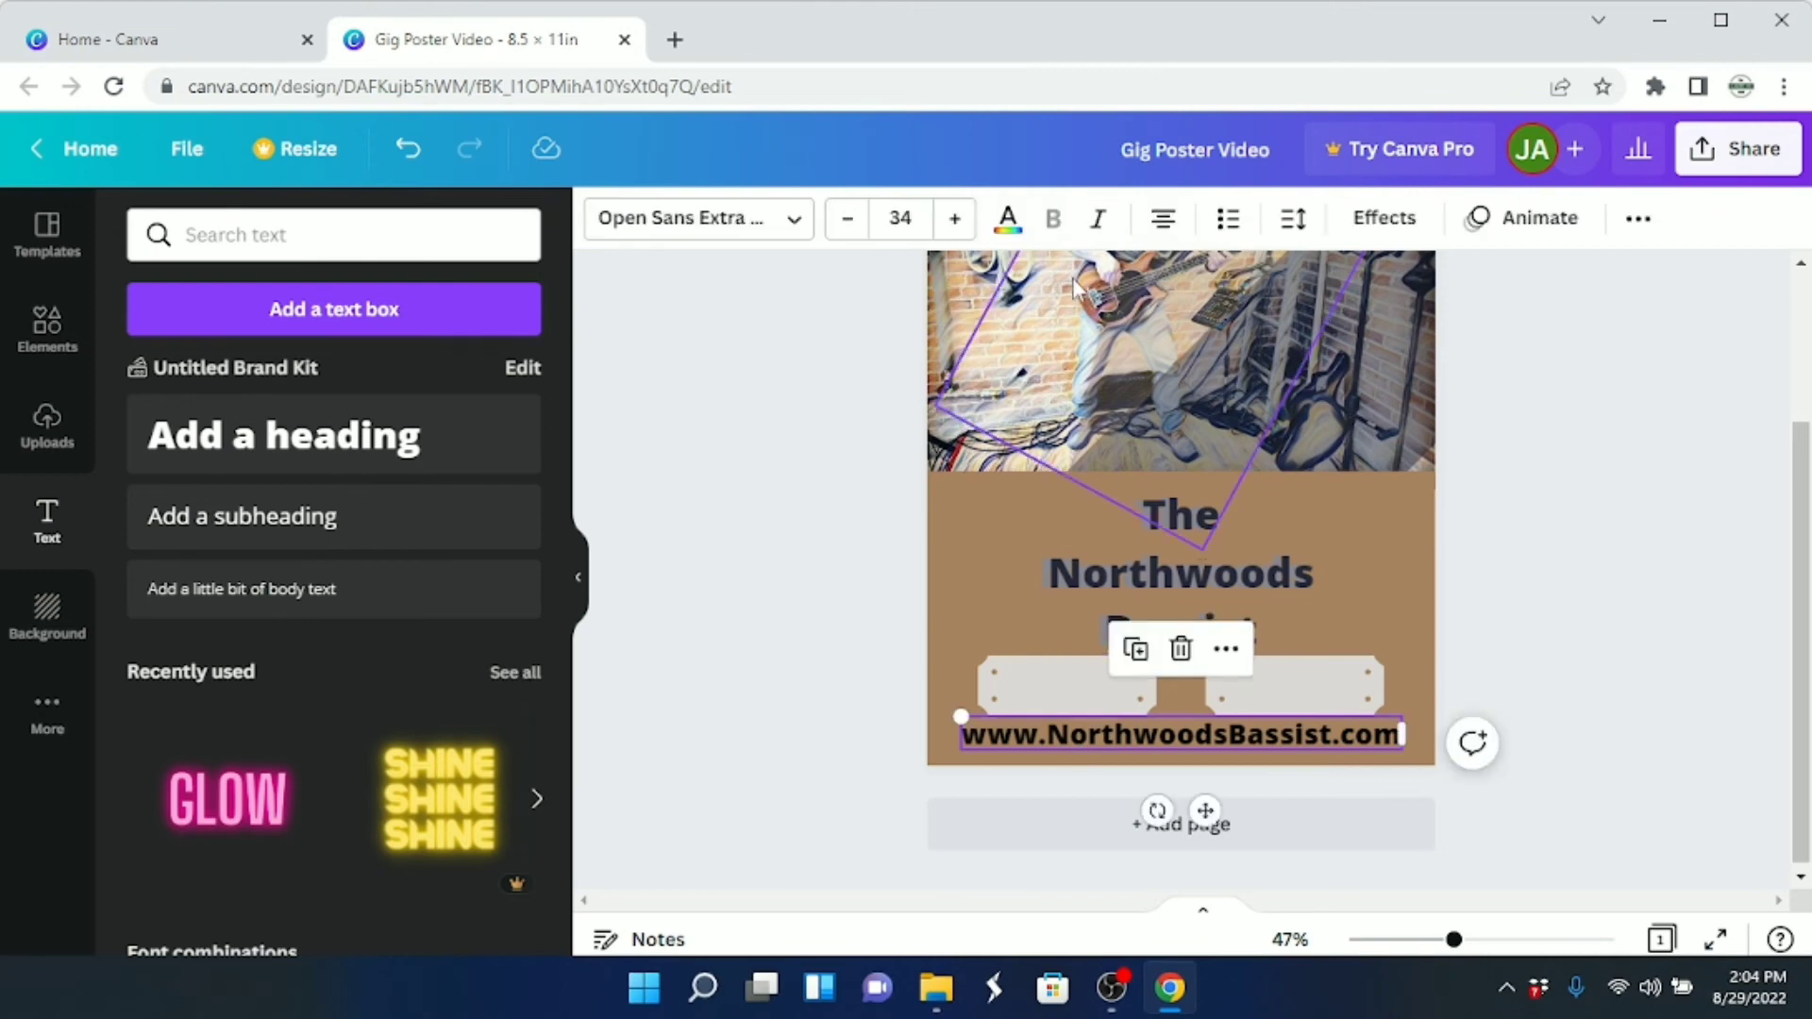
{"action": "left_click", "coordinate": [1008, 219]}
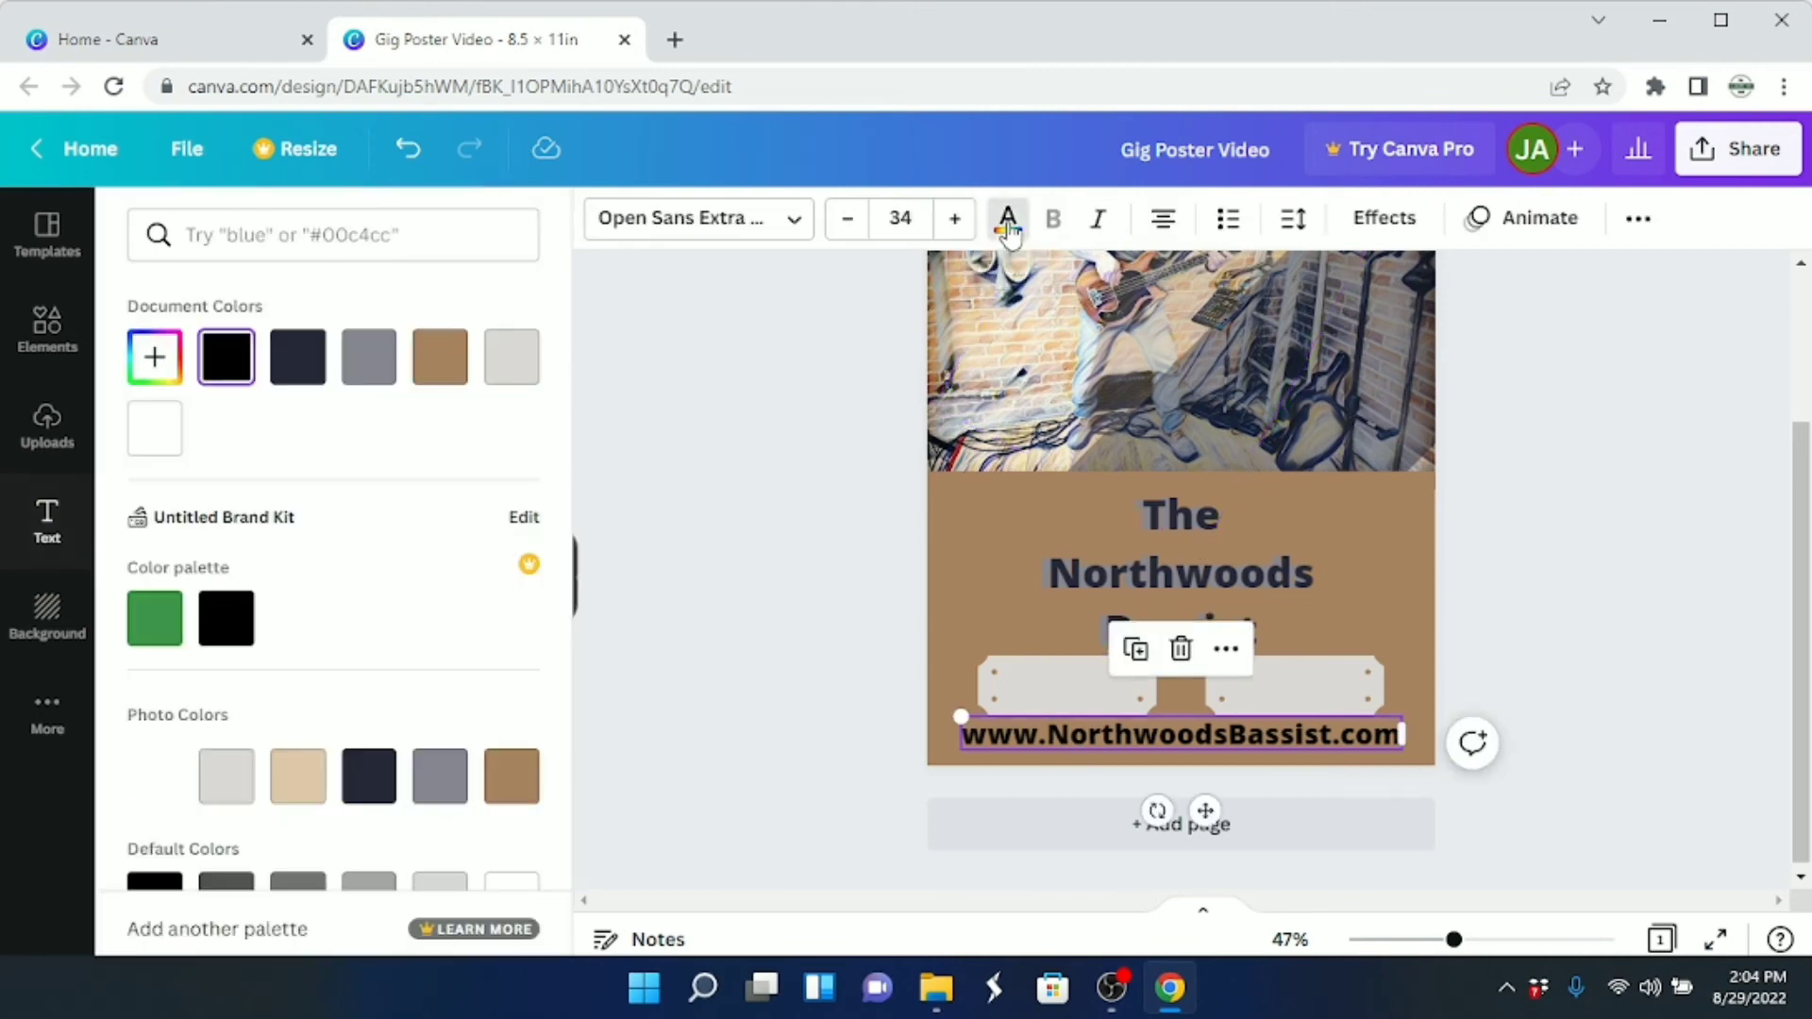
{"action": "left_click", "coordinate": [848, 223]}
{"action": "left_click", "coordinate": [847, 223]}
{"action": "left_click", "coordinate": [847, 224]}
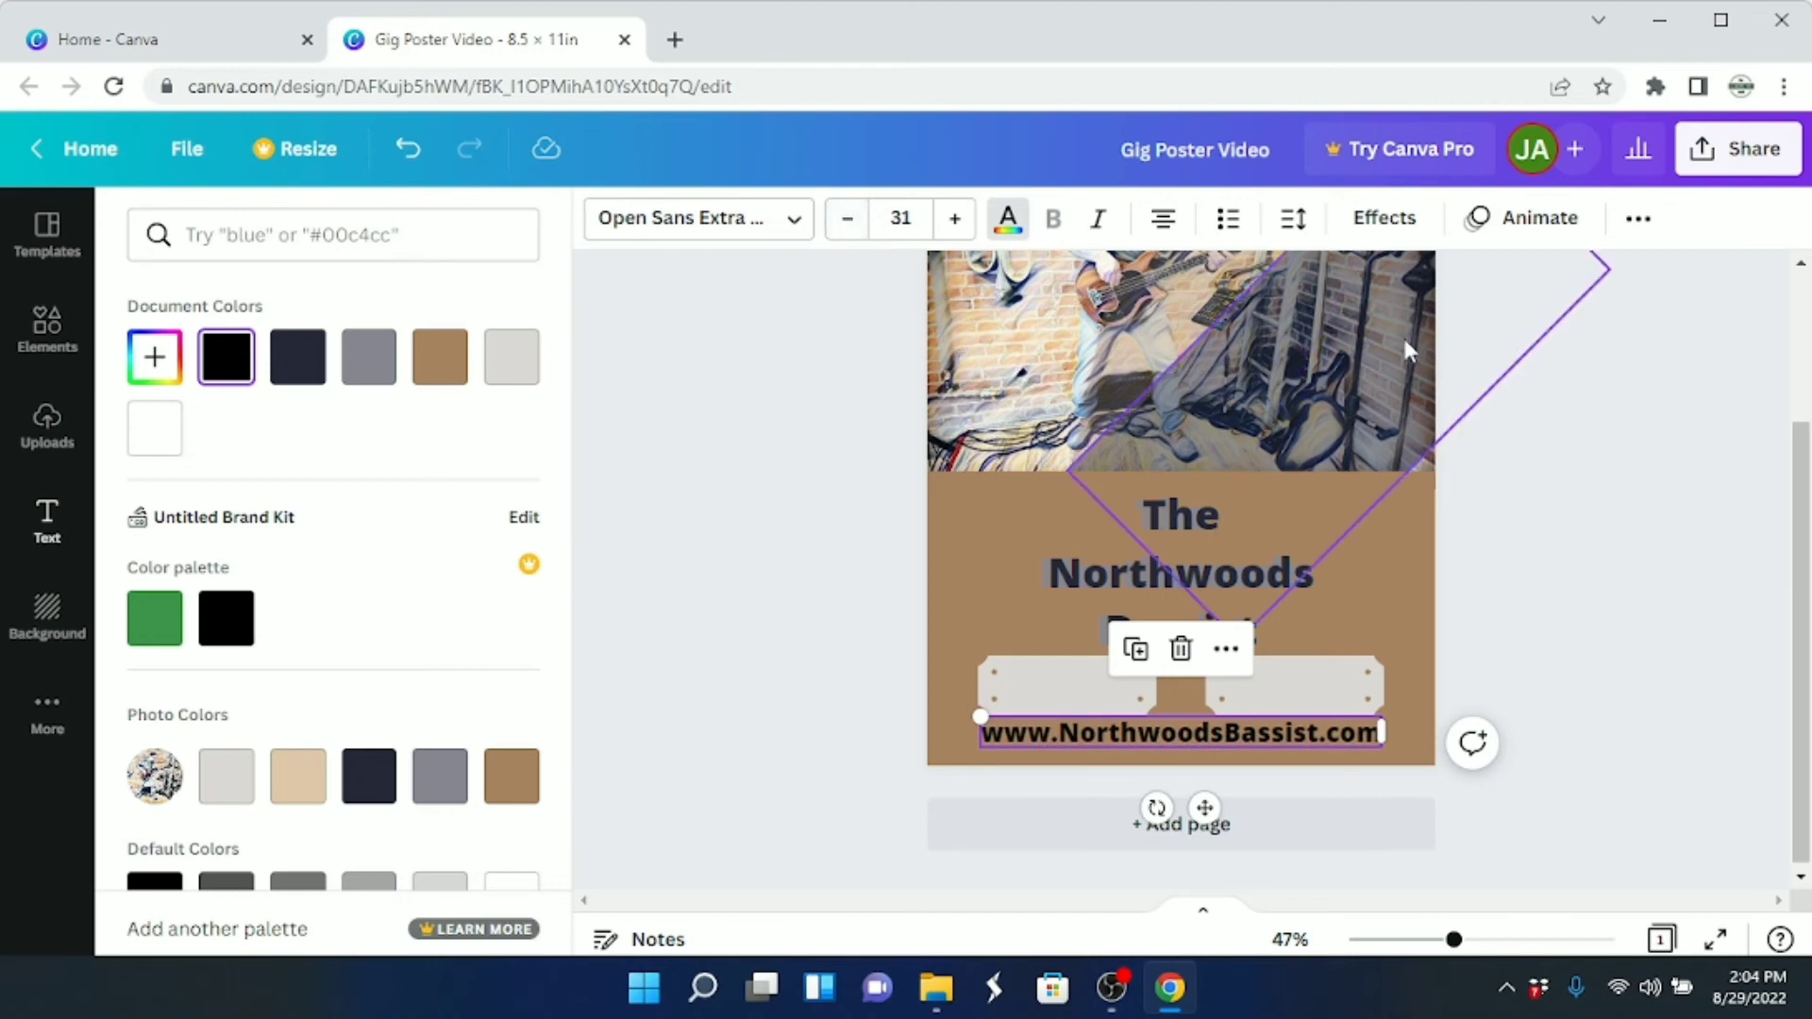
{"action": "left_click", "coordinate": [1612, 552]}
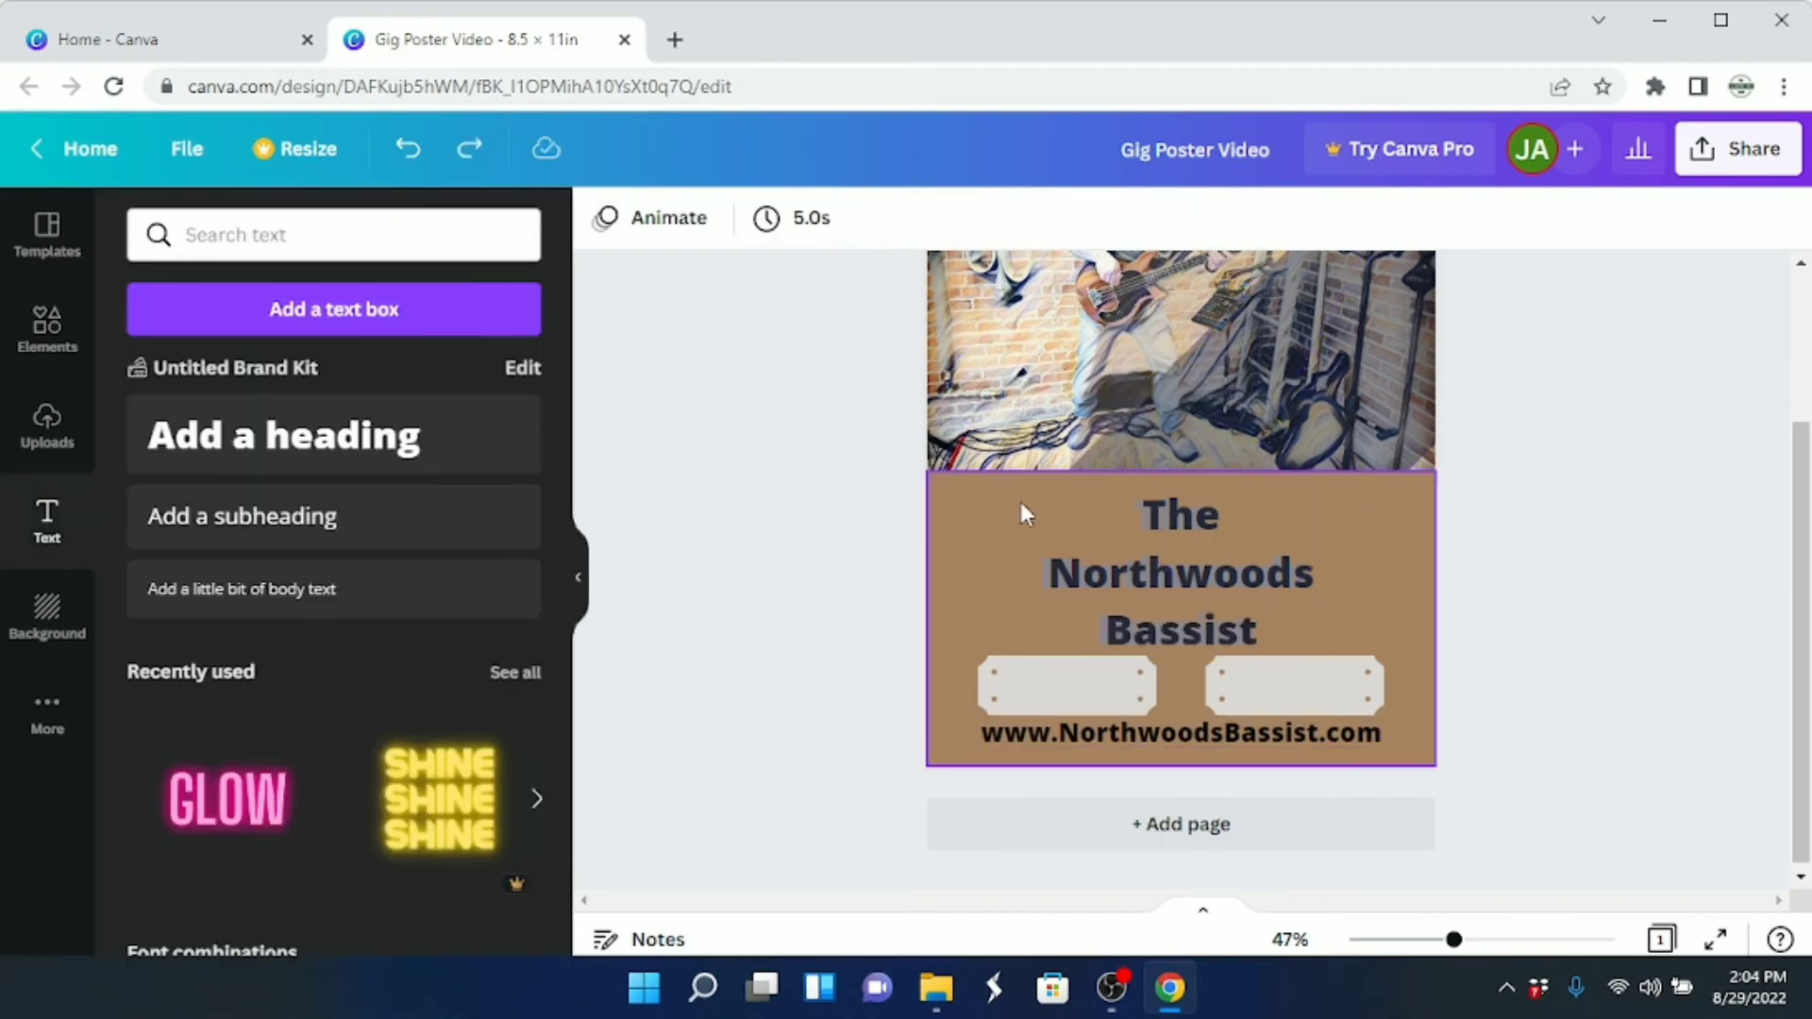
{"action": "left_click_drag", "start_coordinate": [1023, 502], "coordinate": [1180, 619]}
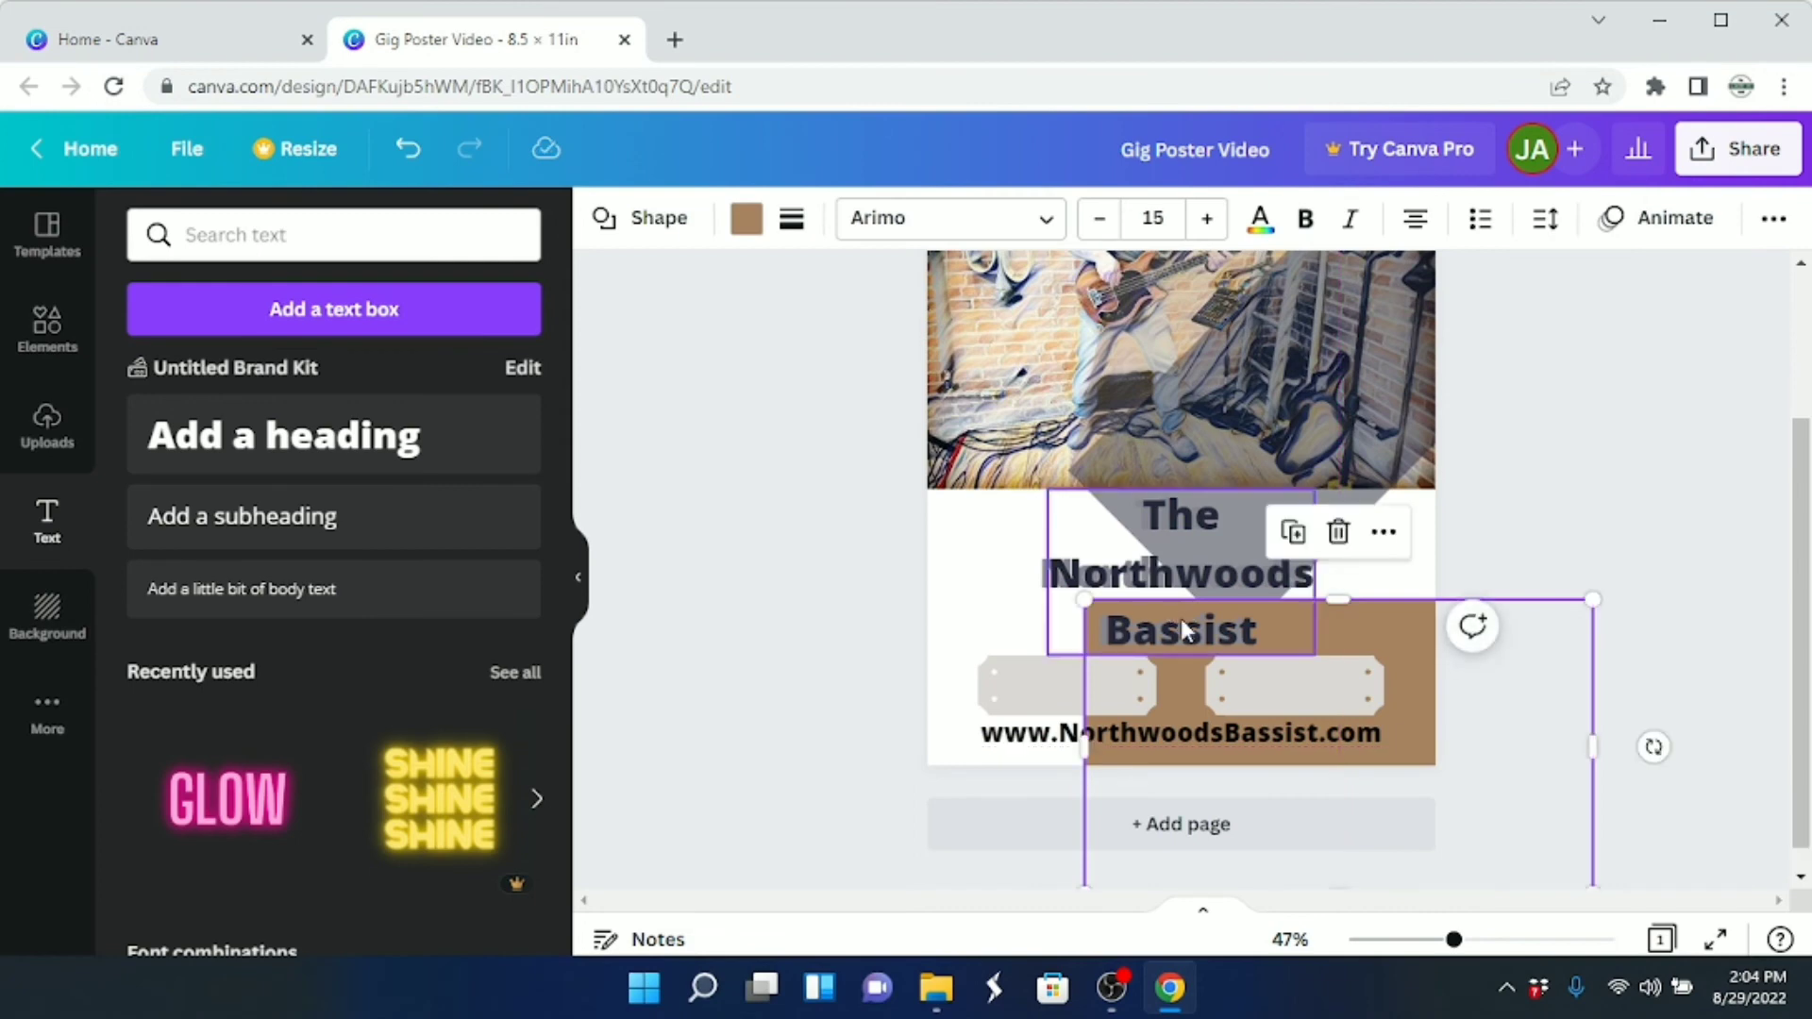
{"action": "key", "text": "ctrl+z"}
{"action": "left_click", "coordinate": [1617, 615]}
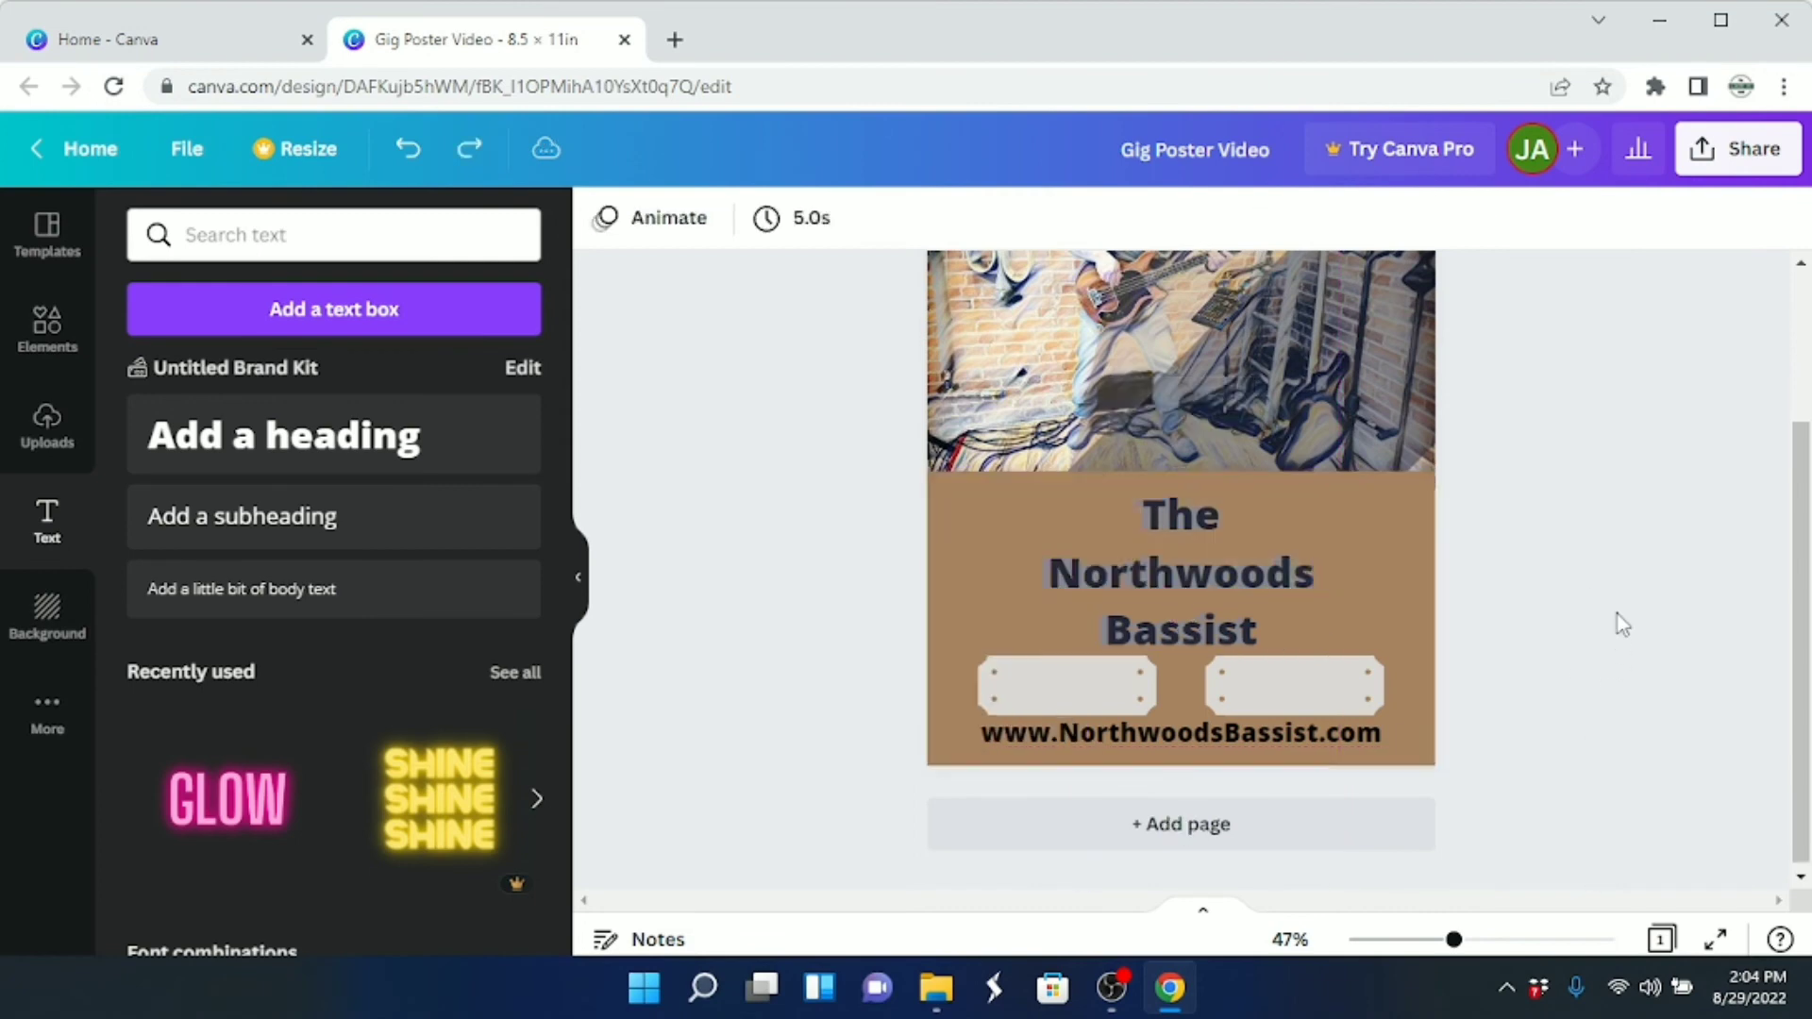
Move the dark navy title slightly up and send it one layer backward, behind the gray copy
{"action": "left_click", "coordinate": [1136, 576]}
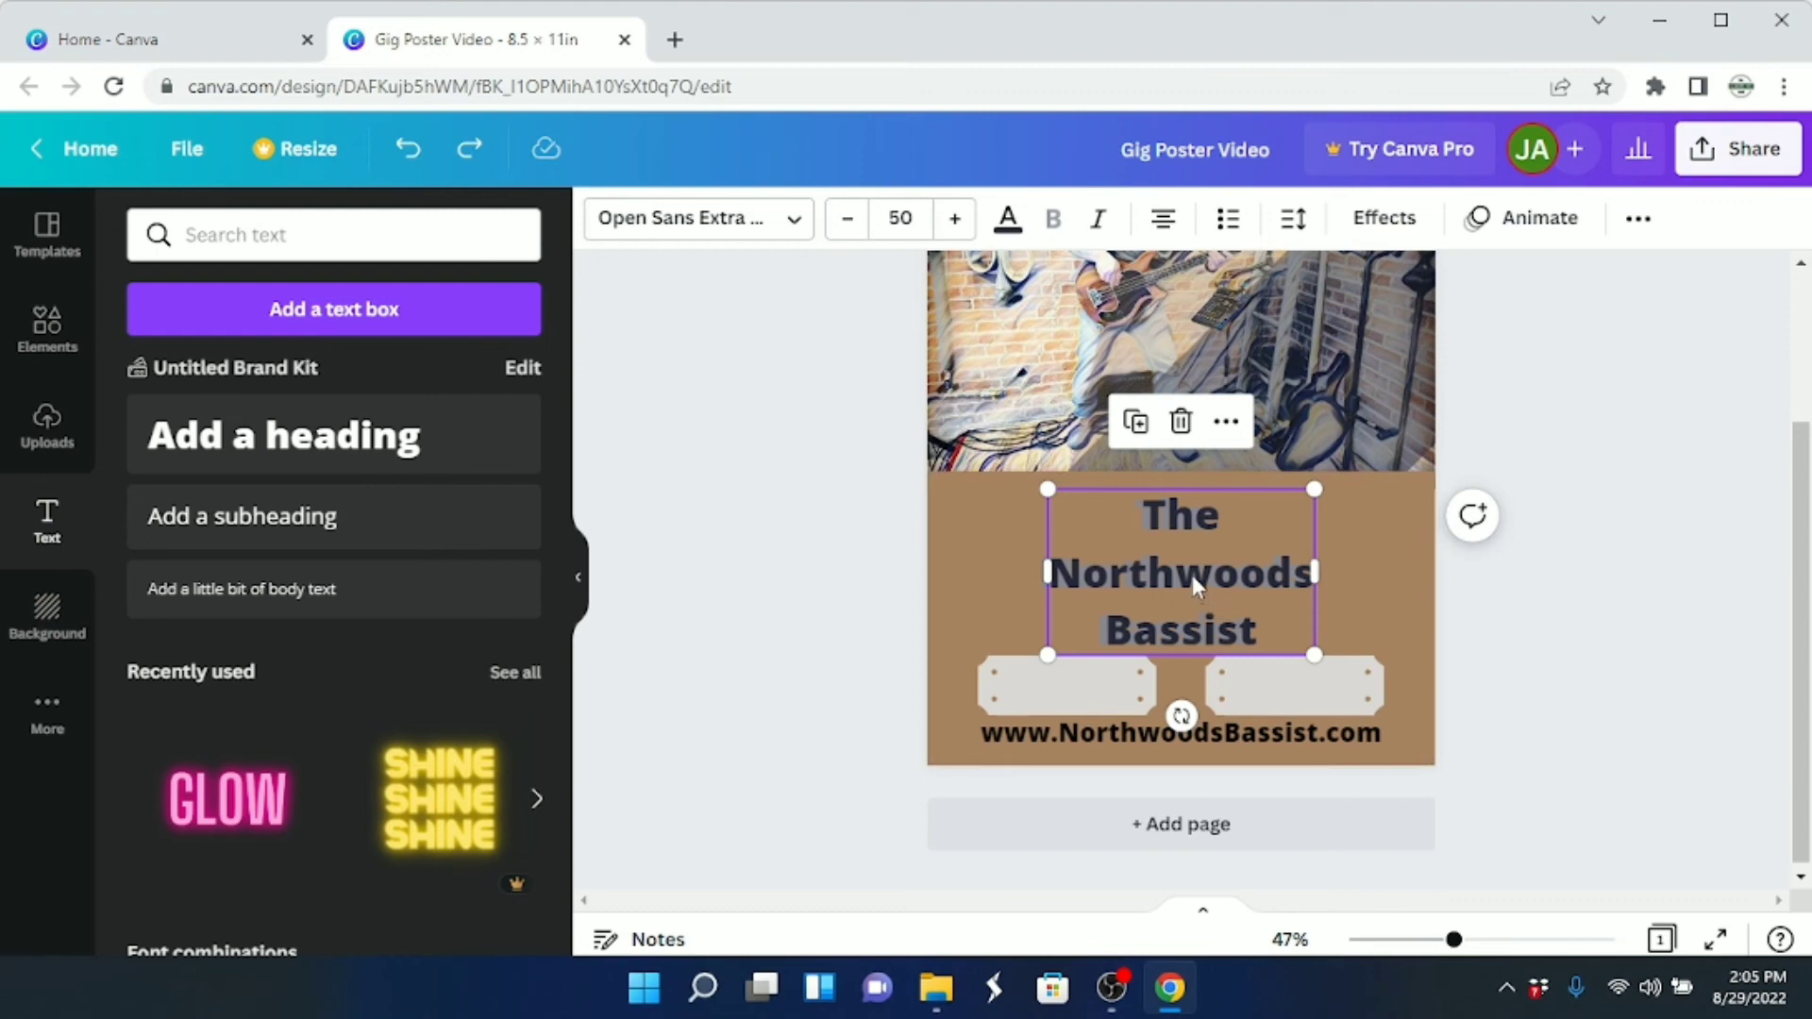
{"action": "left_click_drag", "start_coordinate": [1191, 574], "coordinate": [1191, 568]}
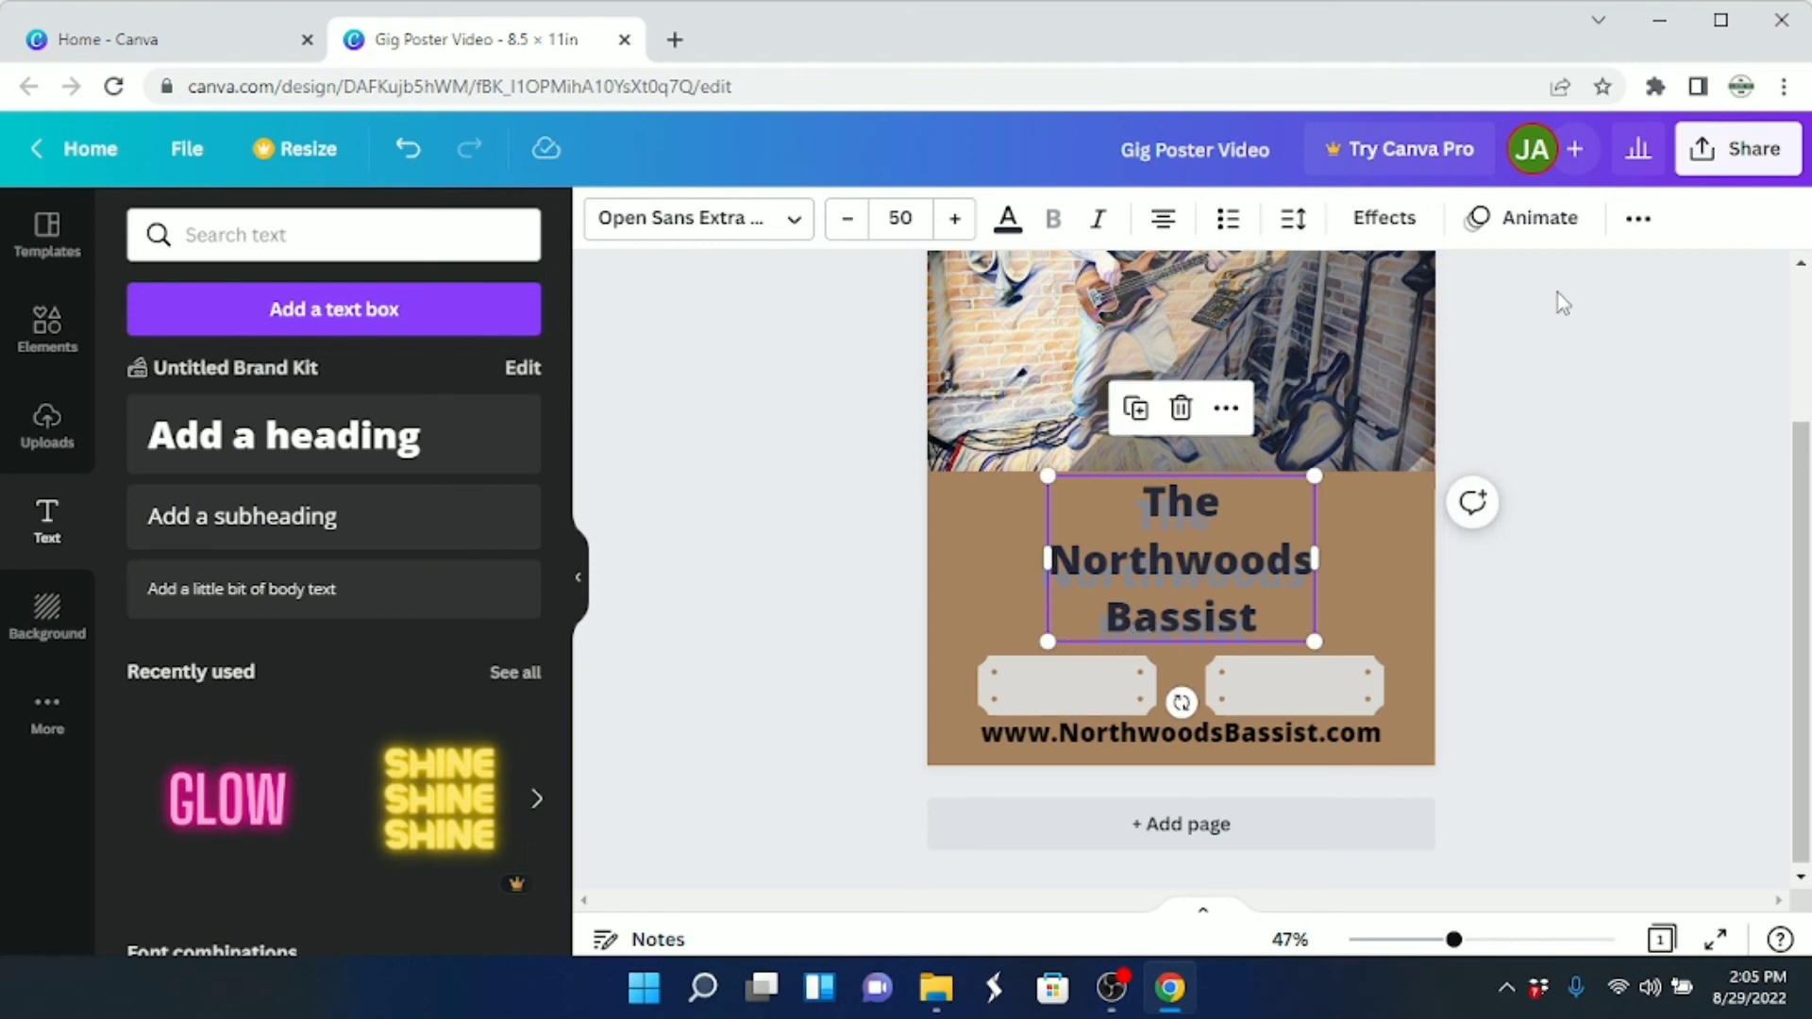
{"action": "left_click", "coordinate": [1638, 222]}
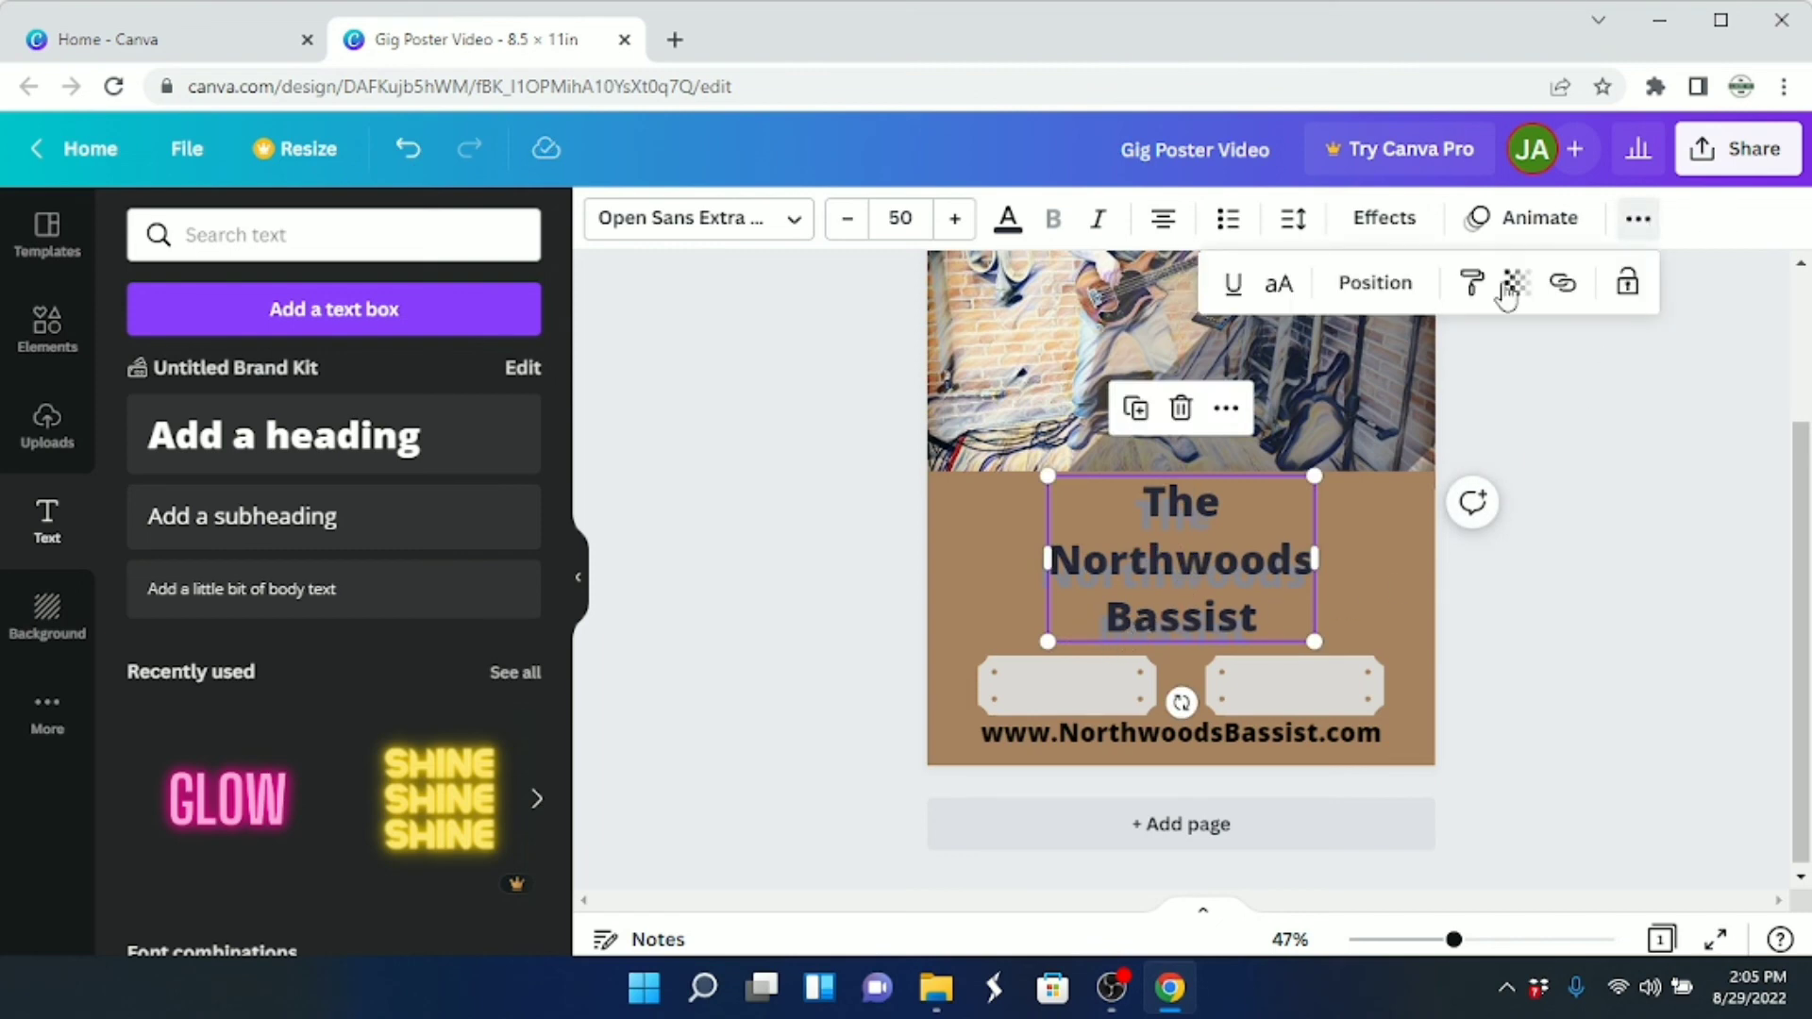
{"action": "left_click", "coordinate": [1373, 284]}
{"action": "left_click", "coordinate": [1264, 368]}
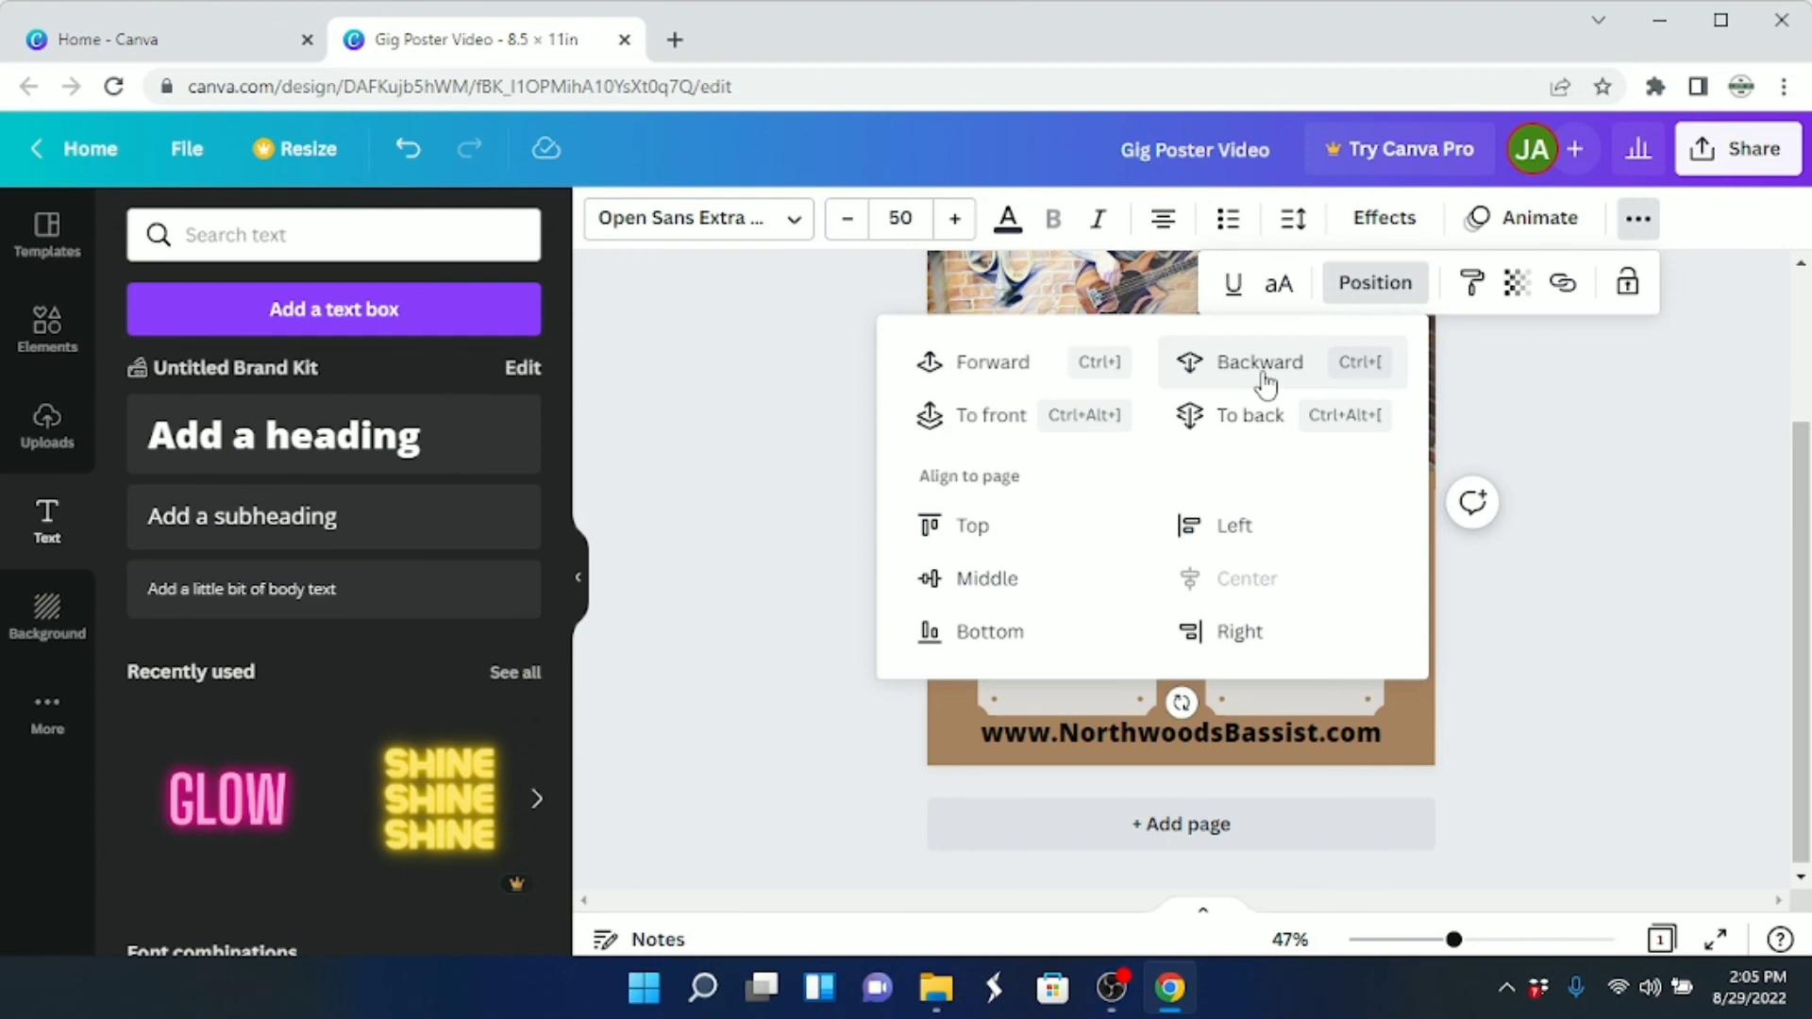
{"action": "left_click", "coordinate": [1623, 453]}
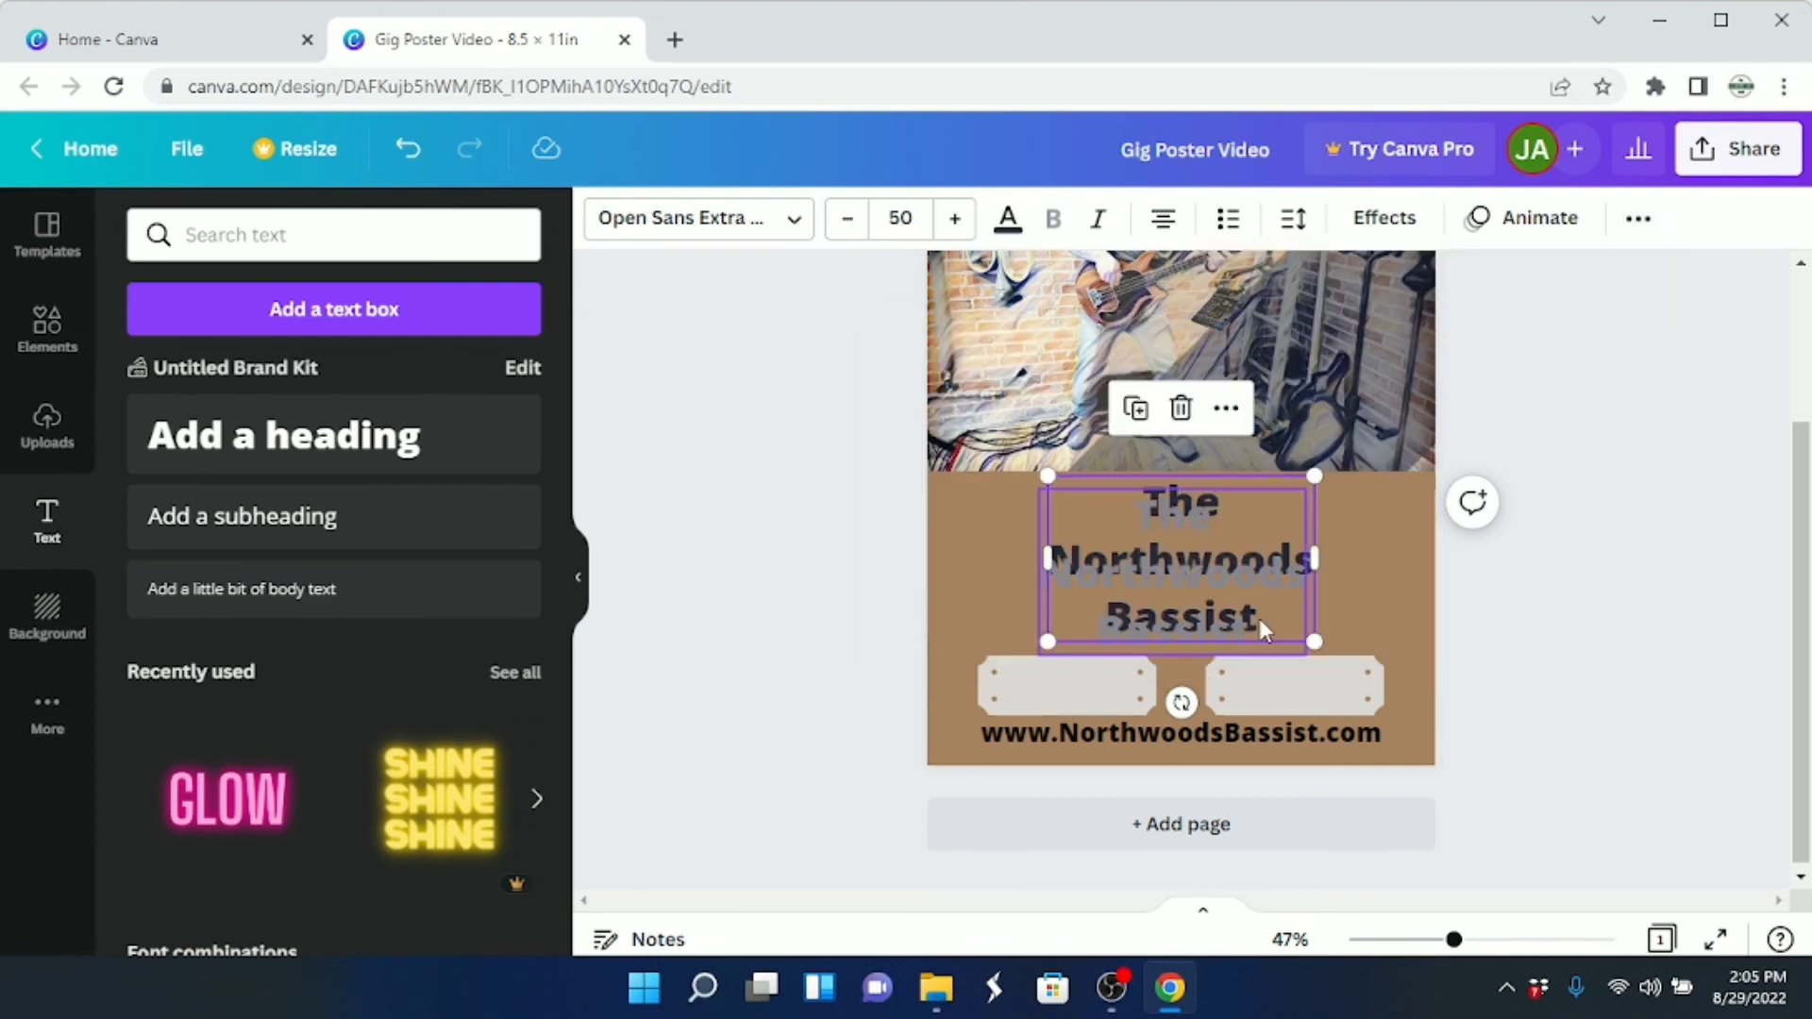
{"action": "left_click", "coordinate": [1585, 570]}
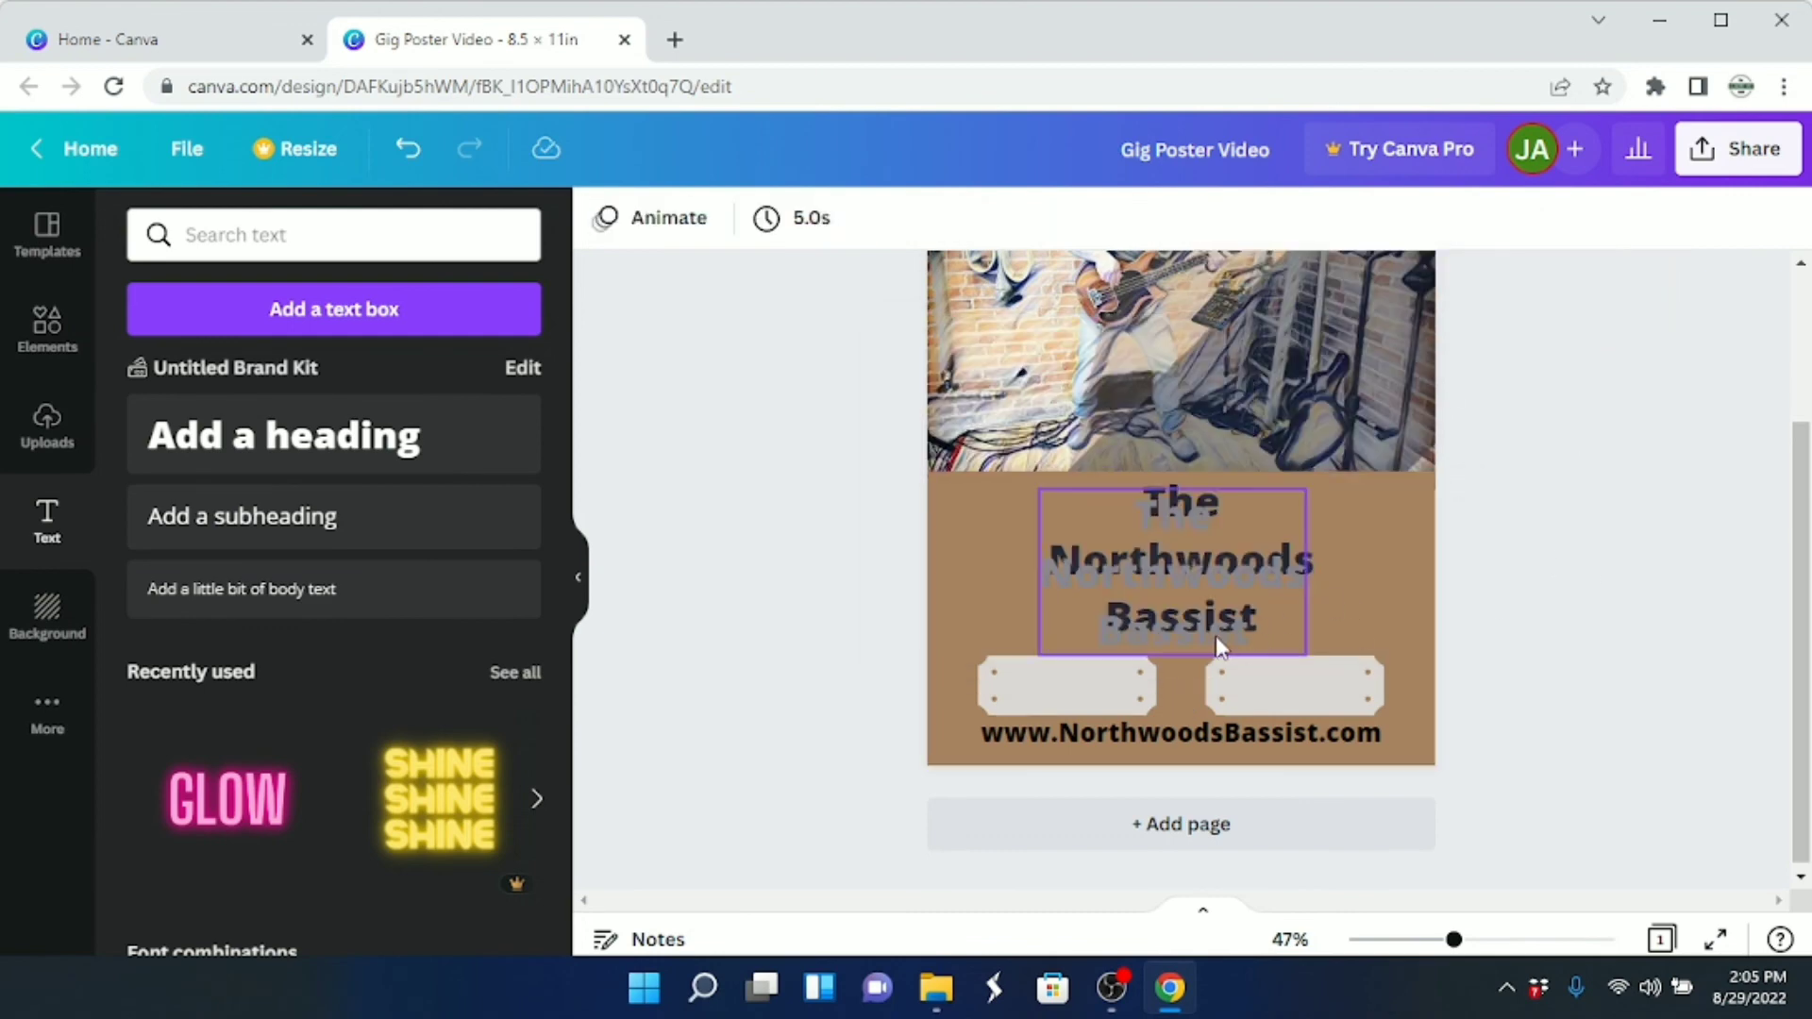
Move the gray title copy up level with the navy title and send it one layer backward as its shadow
{"action": "left_click", "coordinate": [1206, 635]}
{"action": "left_click_drag", "start_coordinate": [1204, 631], "coordinate": [1205, 622]}
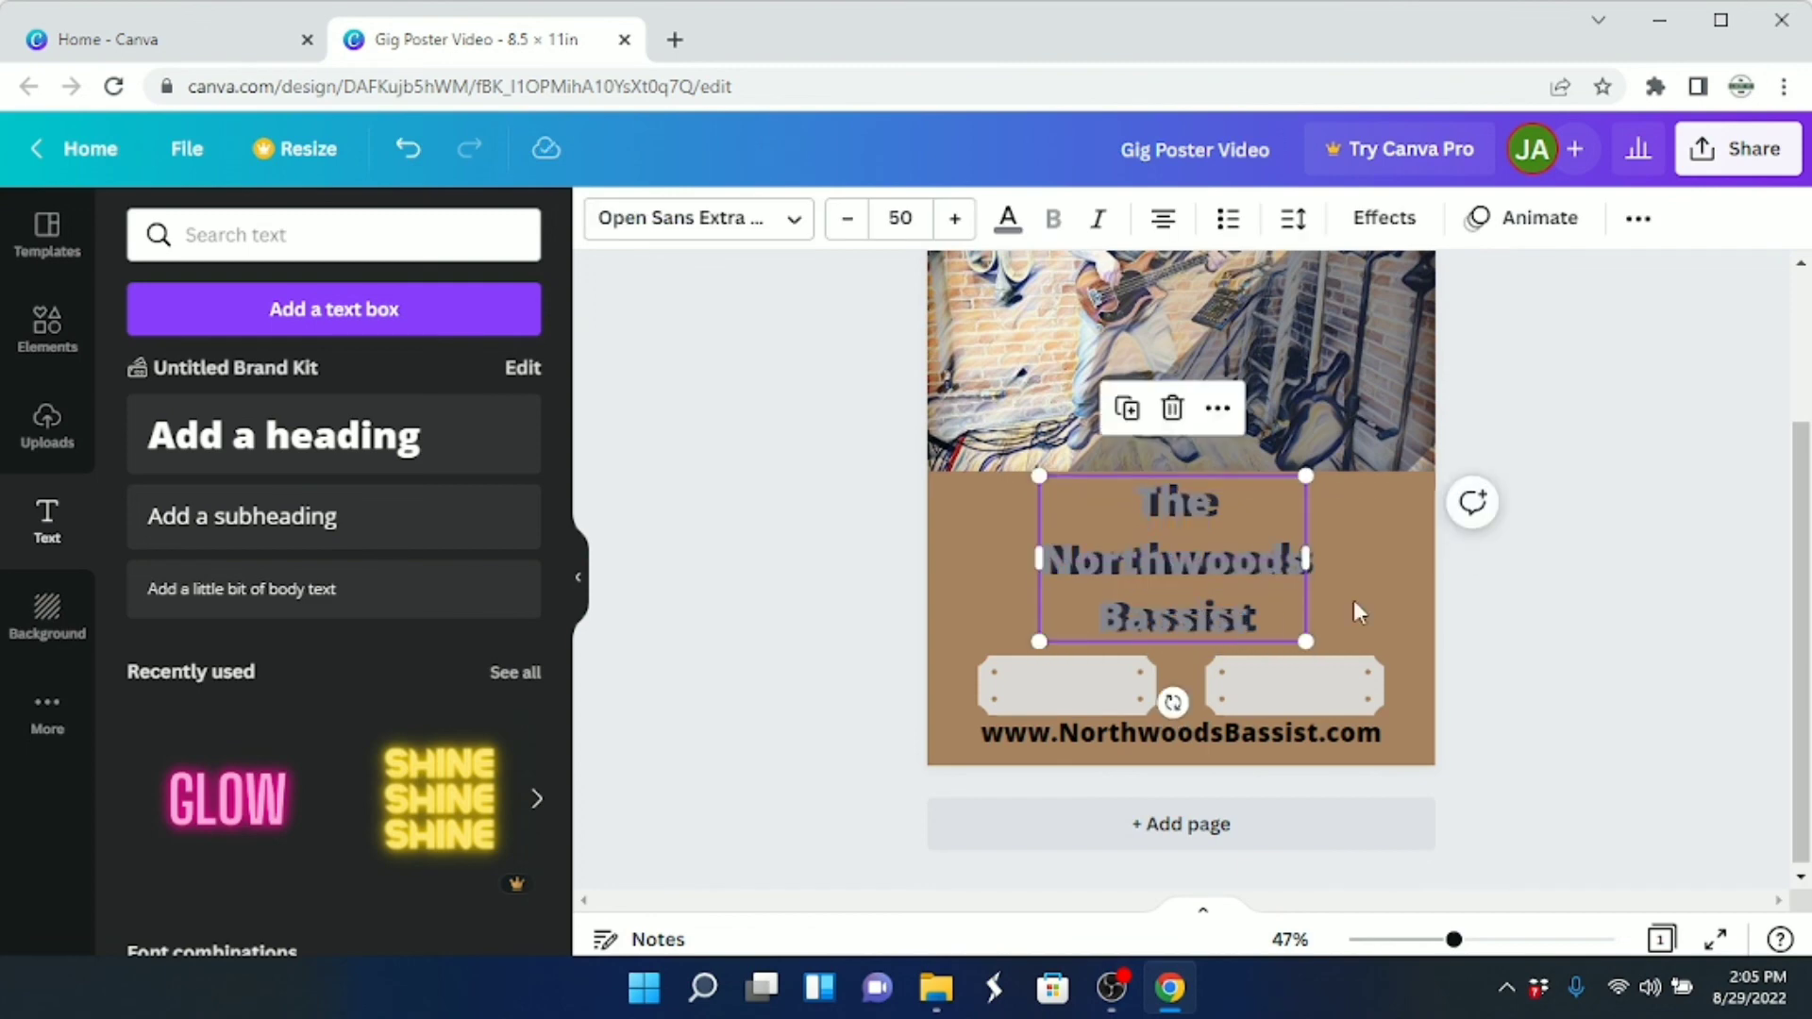
{"action": "left_click", "coordinate": [1572, 552]}
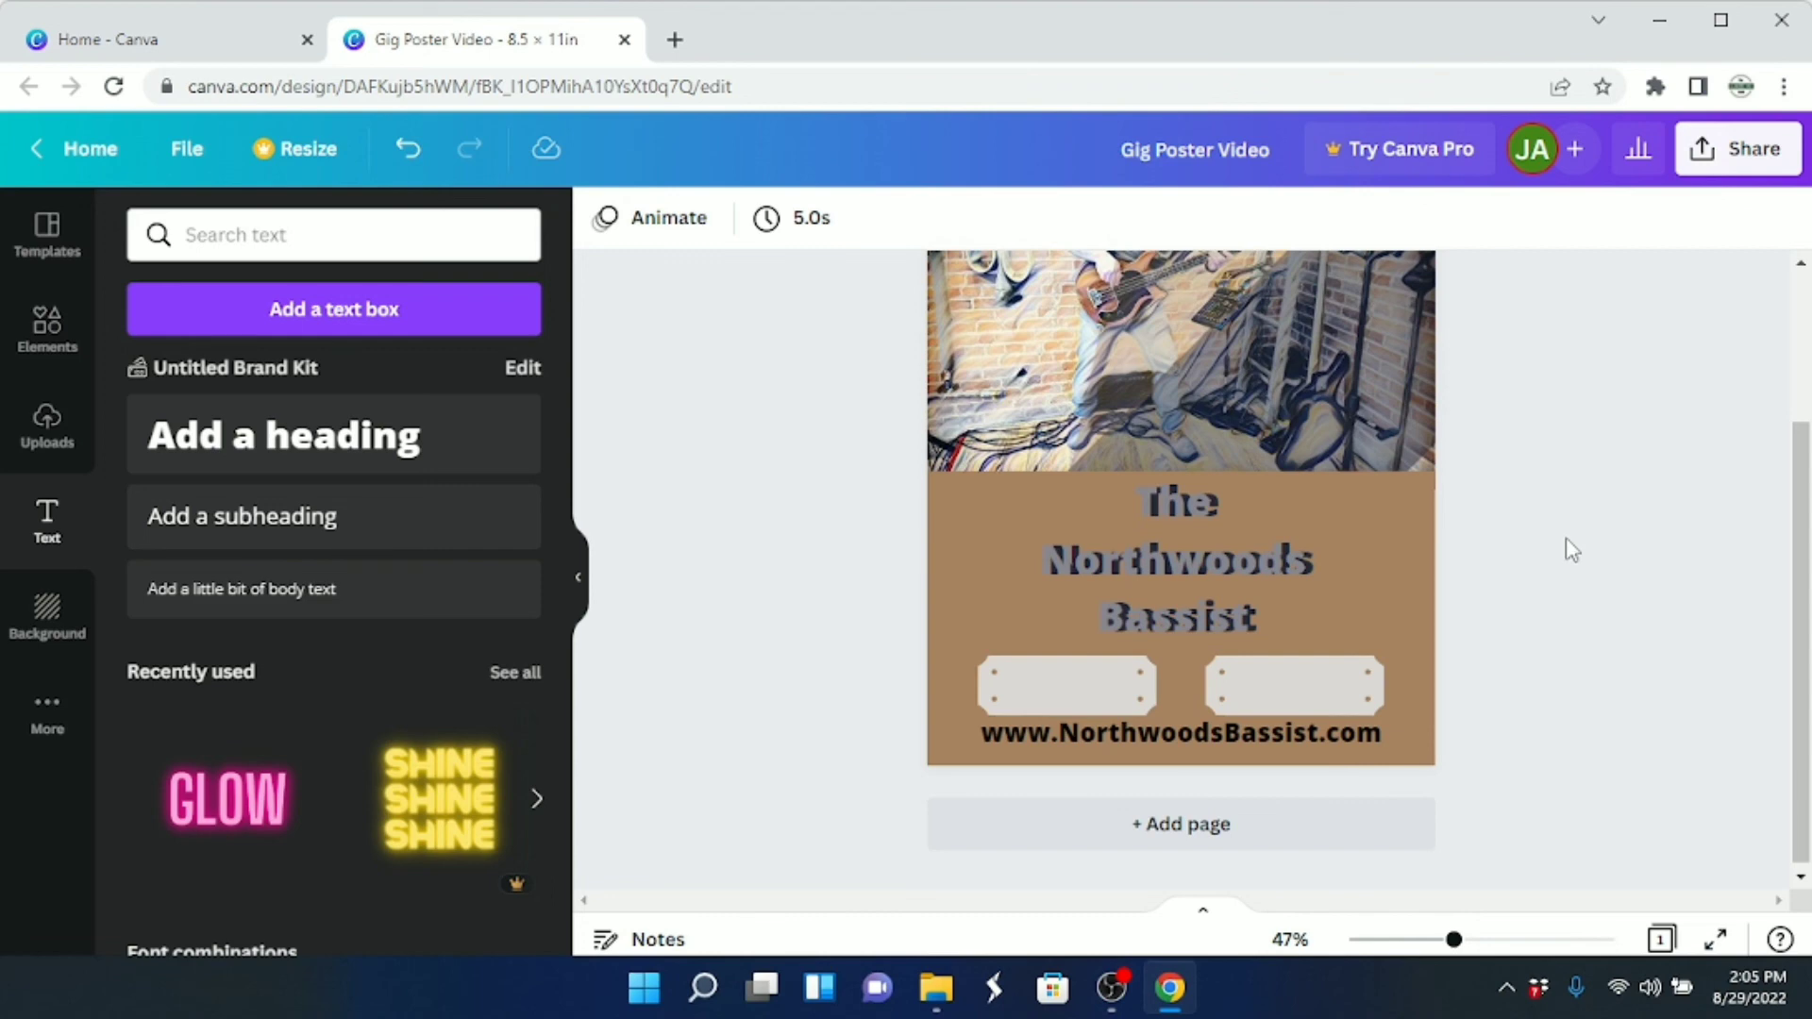
{"action": "left_click", "coordinate": [1233, 552]}
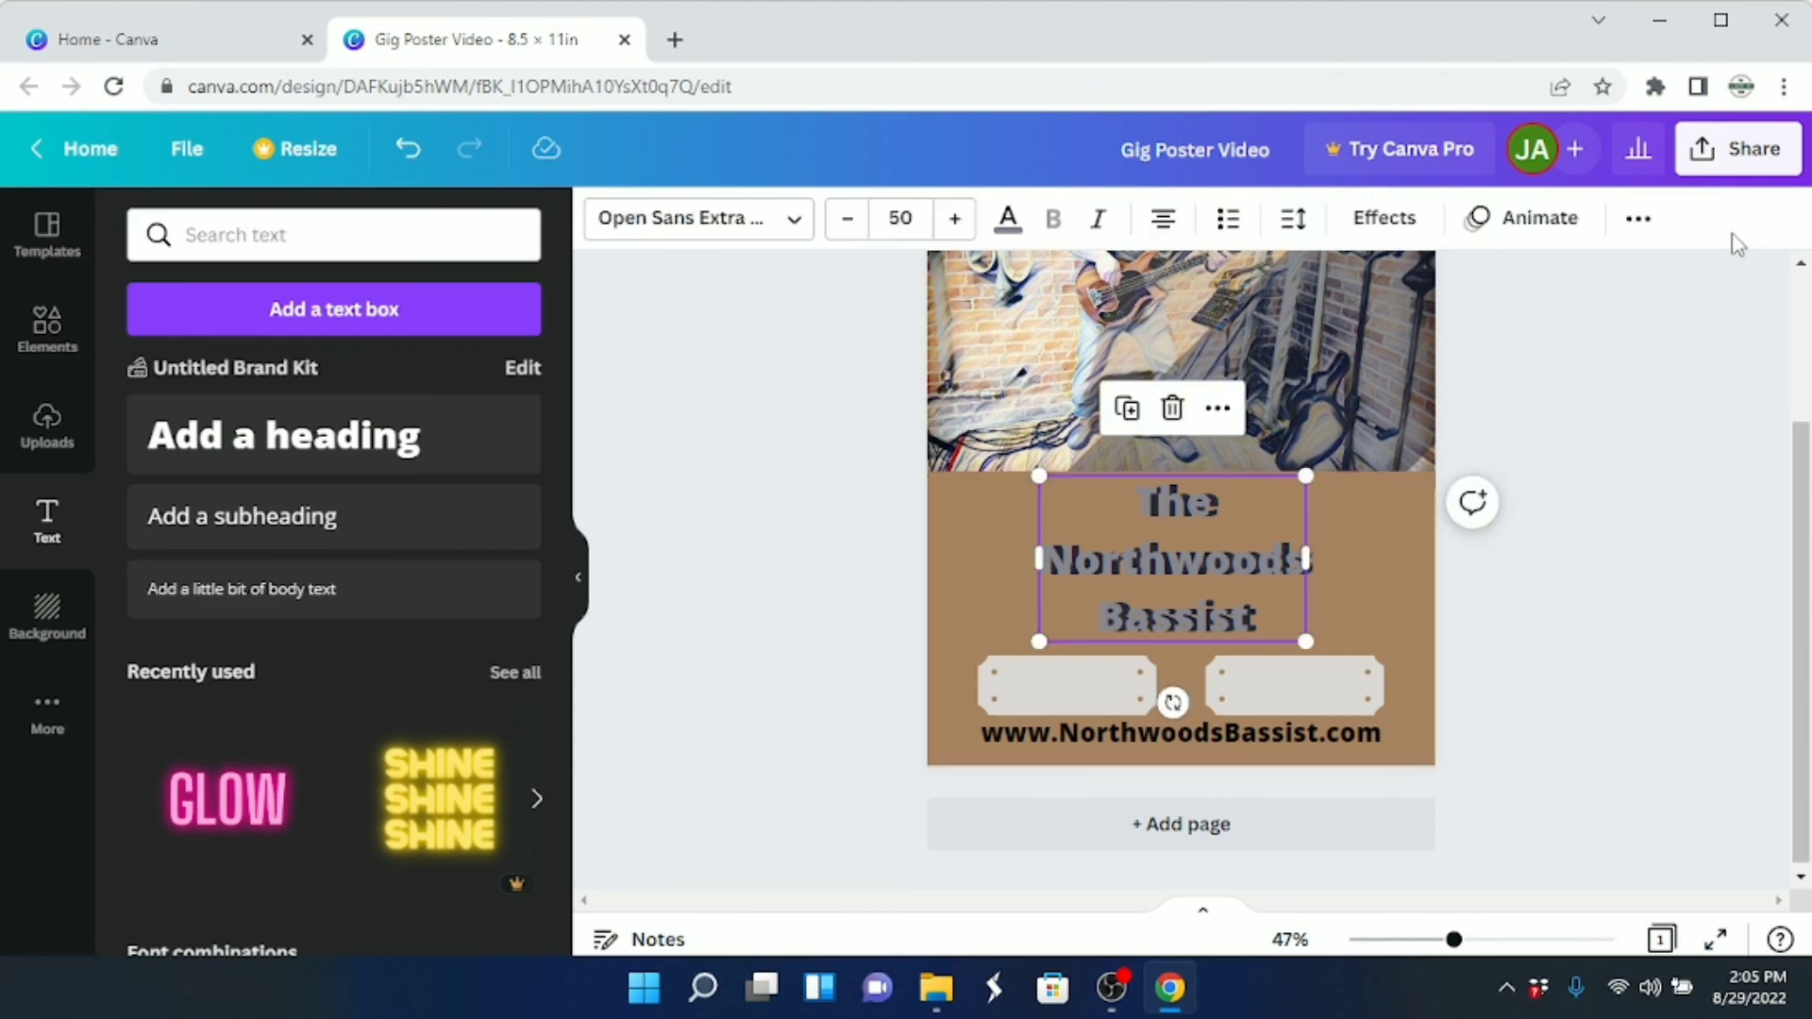
{"action": "left_click", "coordinate": [1636, 222]}
{"action": "left_click", "coordinate": [1368, 288]}
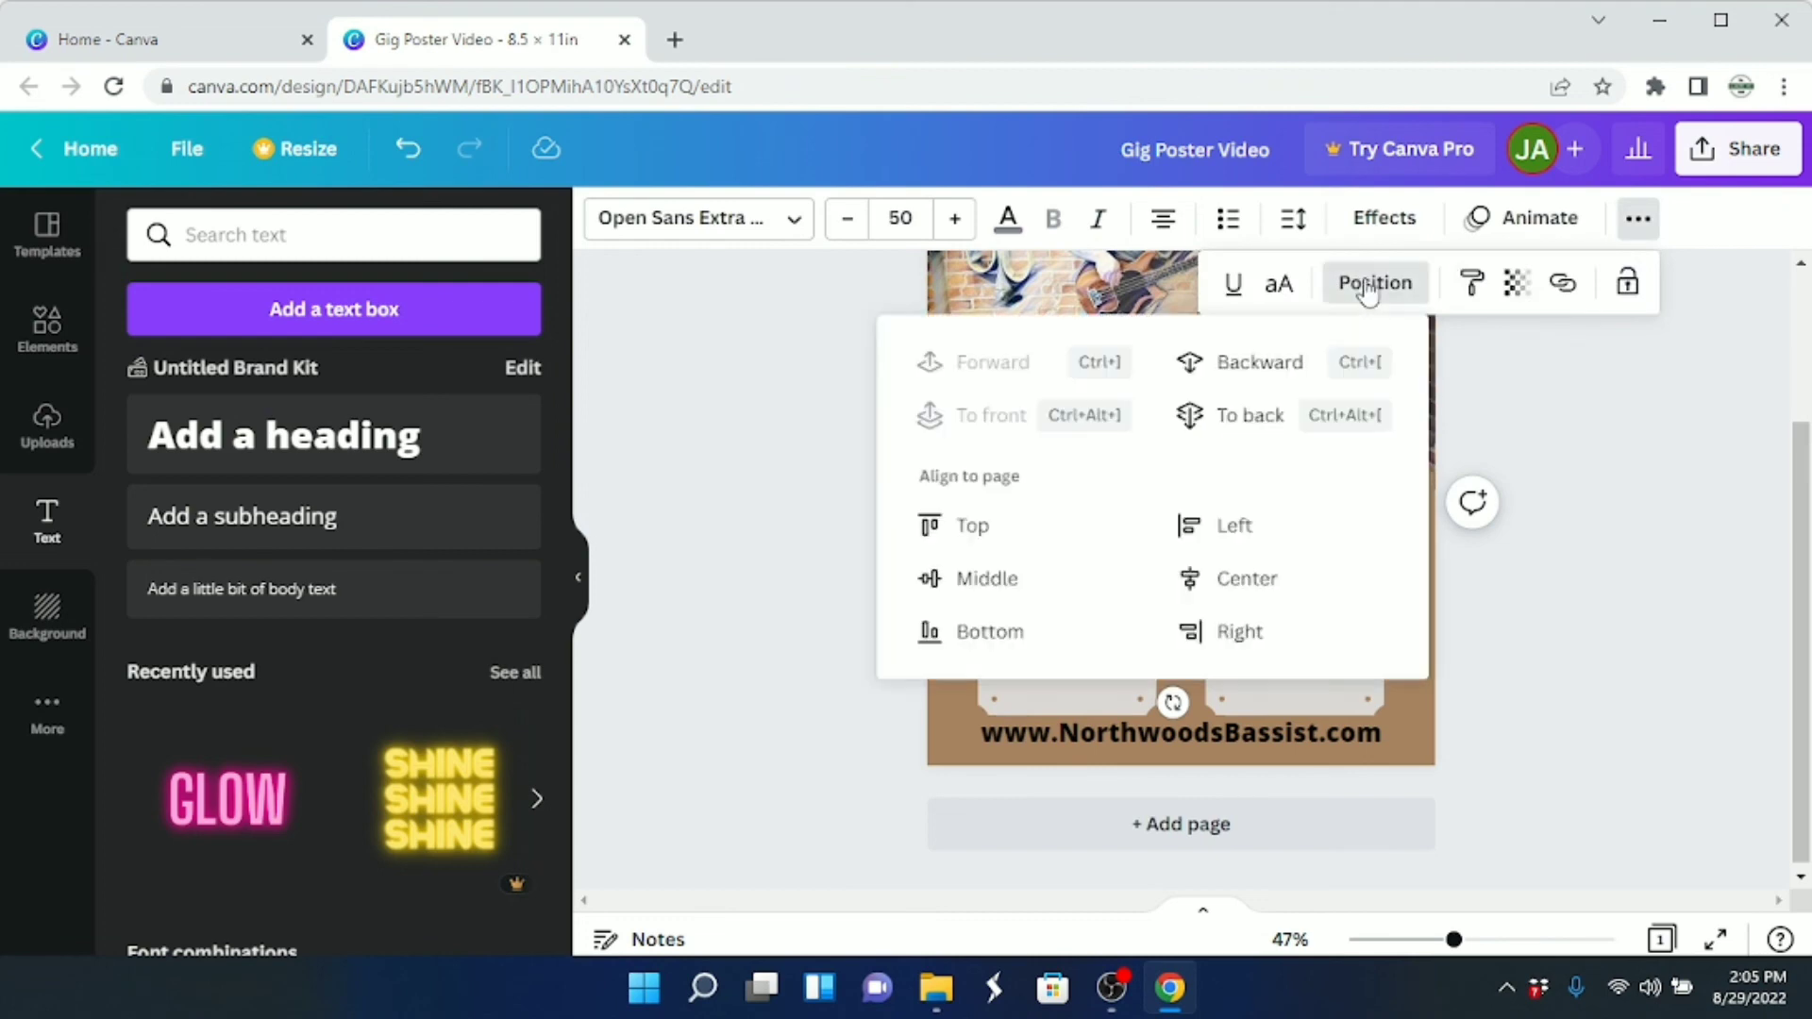
{"action": "left_click", "coordinate": [1236, 366]}
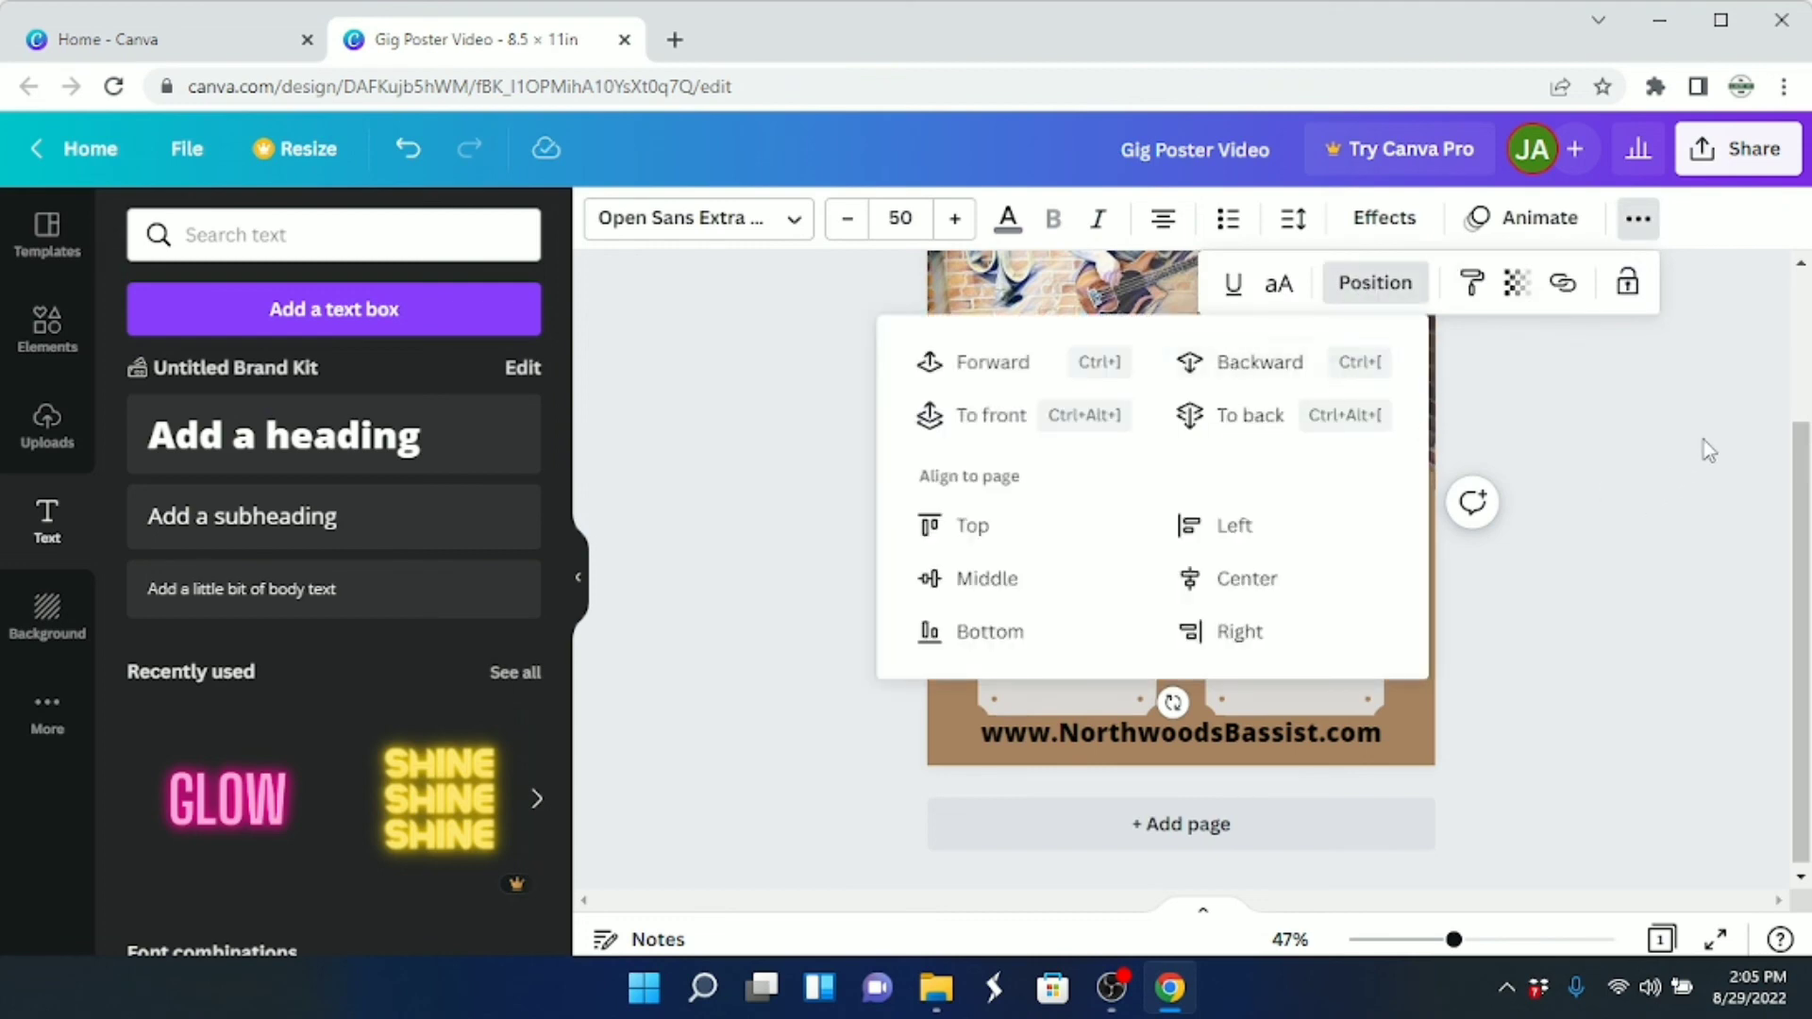
{"action": "key", "text": "Escape"}
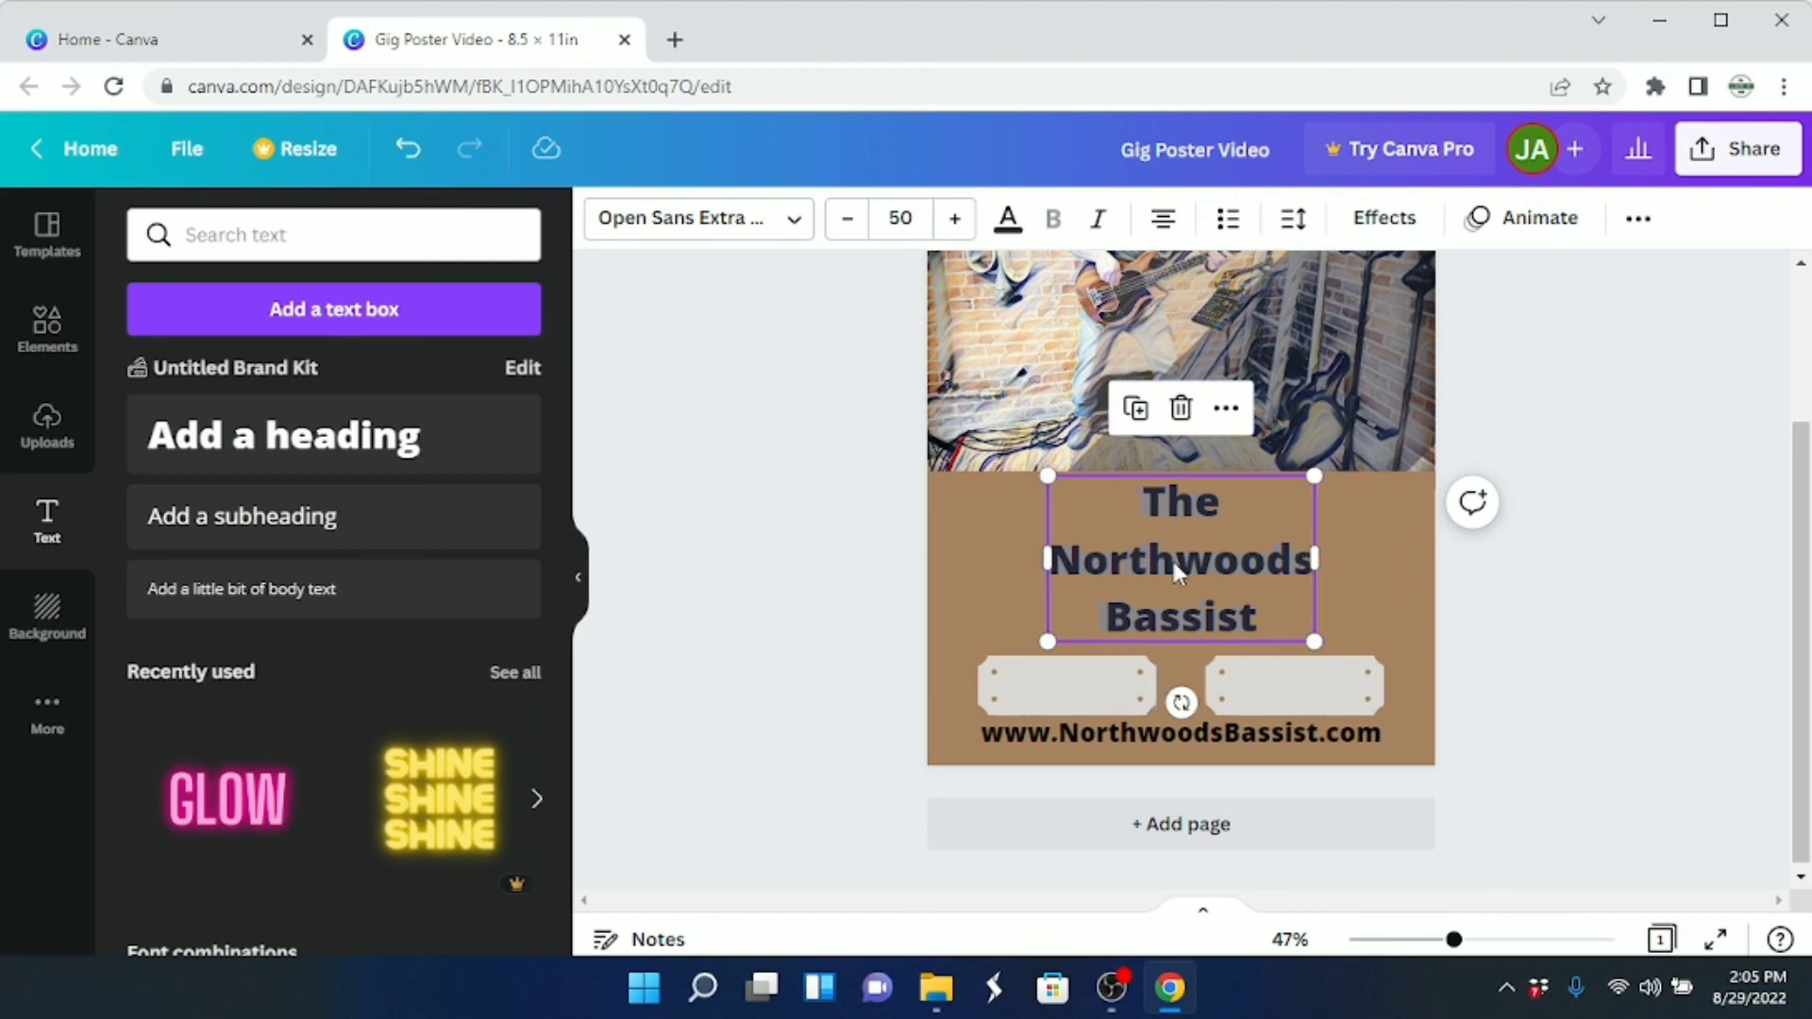
Recolor the navy front title with the black swatch from the brand kit palette and deselect it
{"action": "left_click", "coordinate": [1008, 221]}
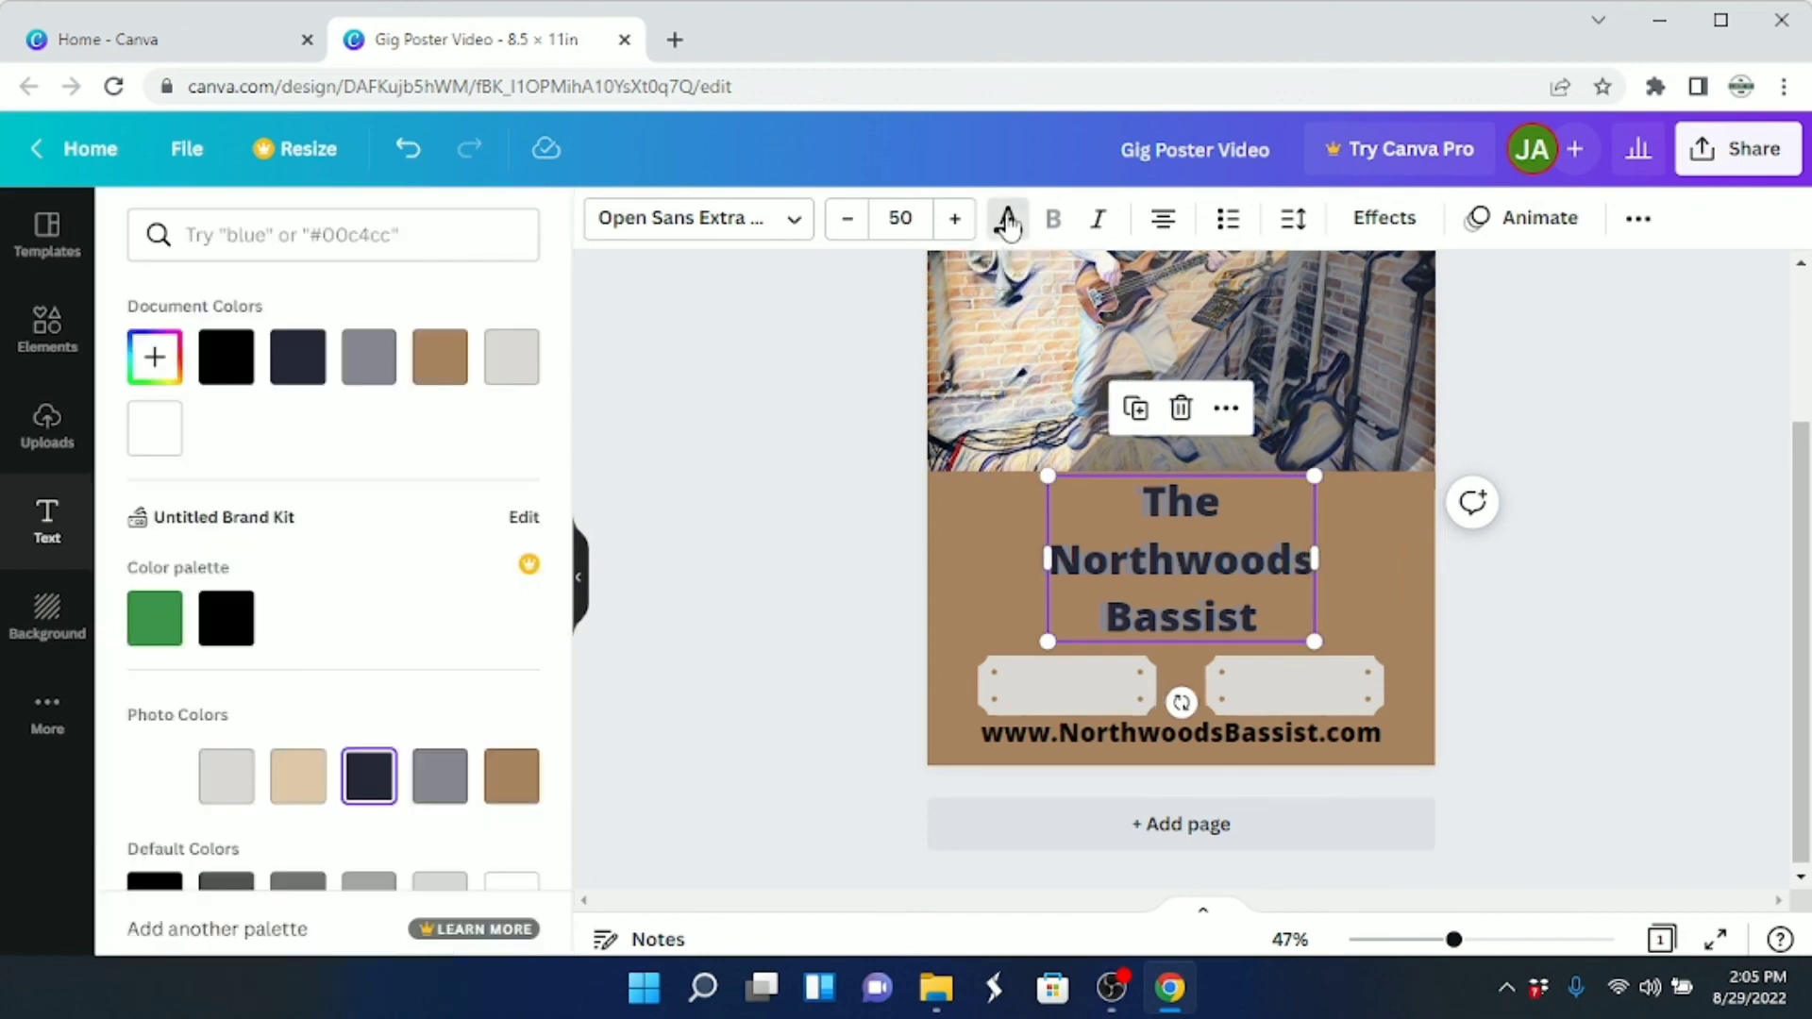
{"action": "left_click", "coordinate": [229, 621]}
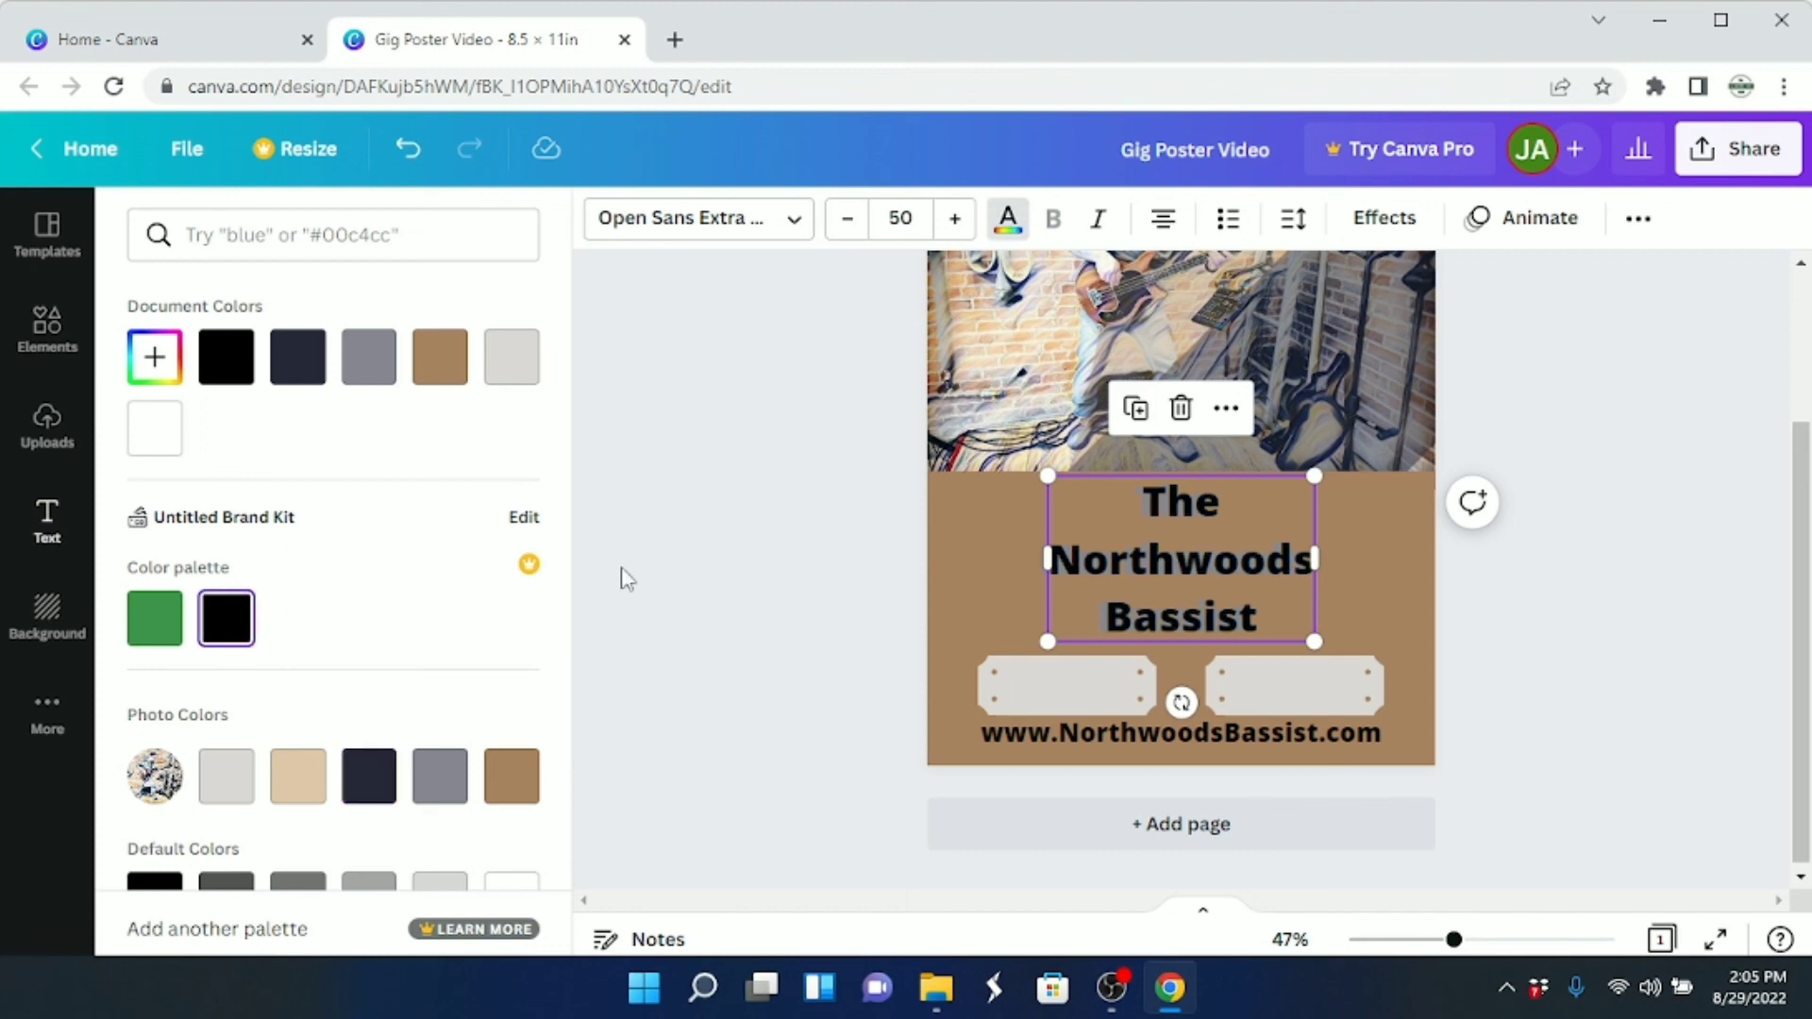
{"action": "key", "text": "Escape"}
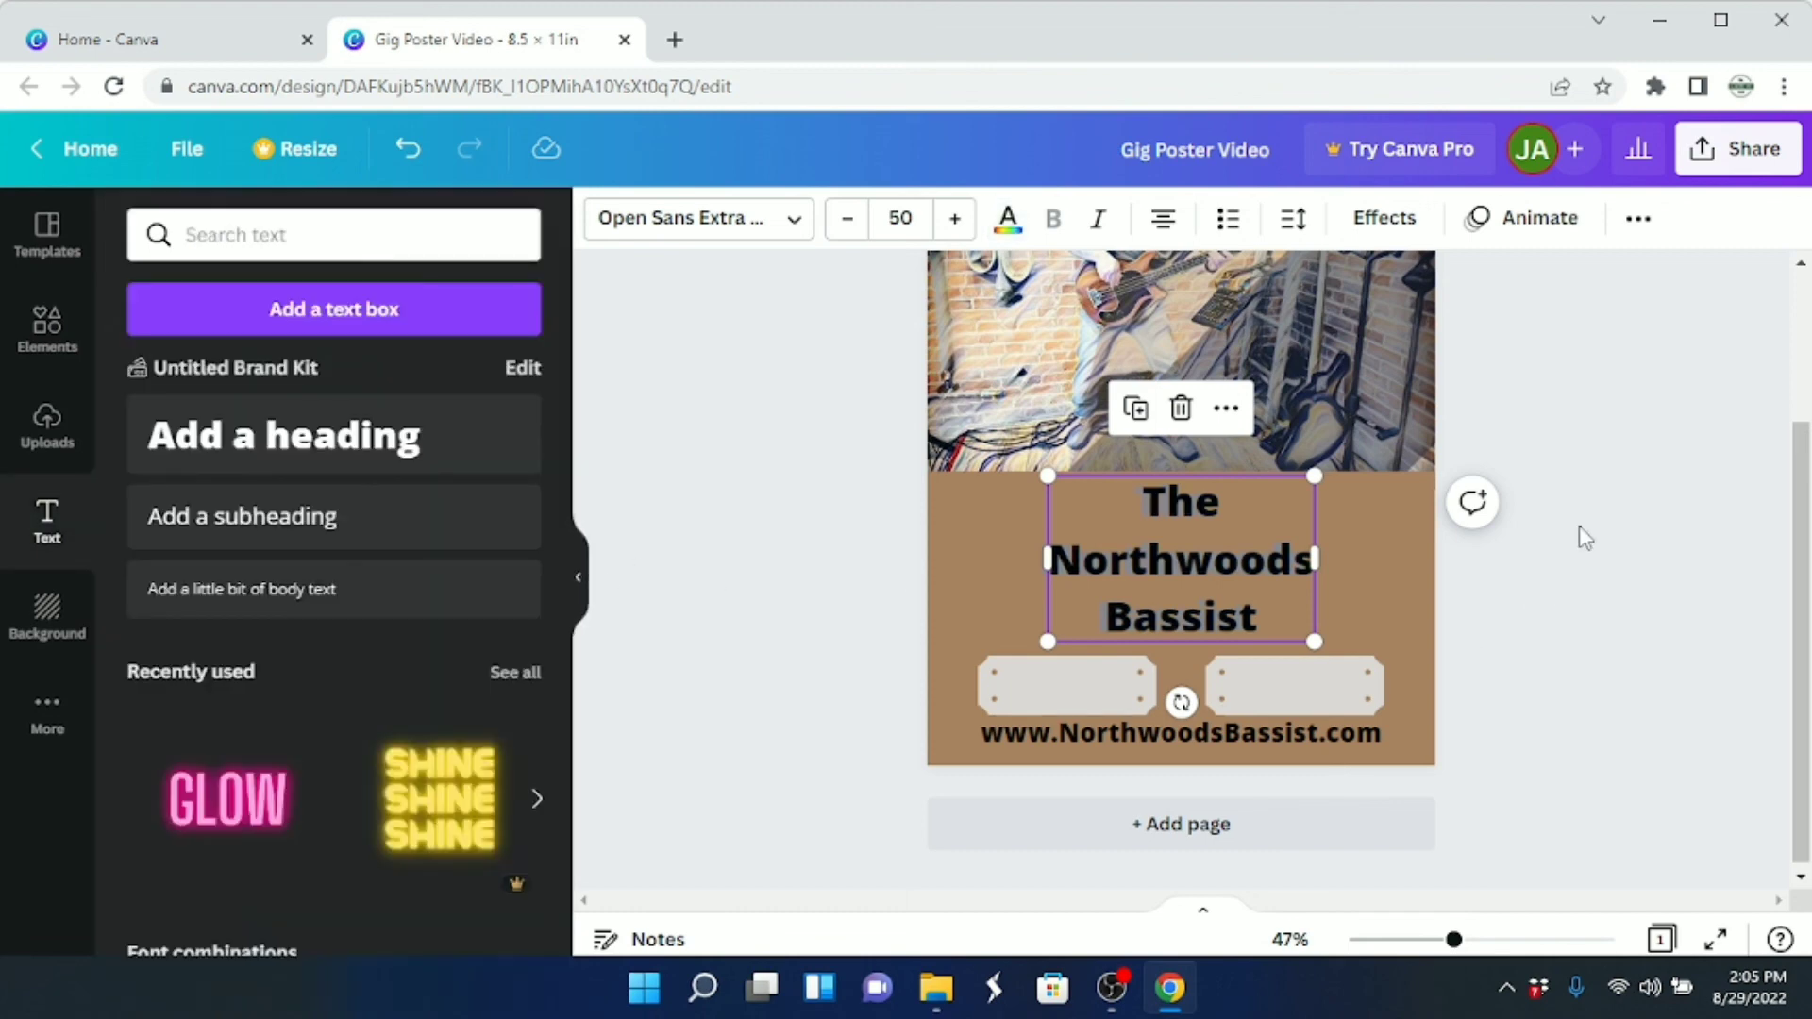
{"action": "key", "text": "Escape"}
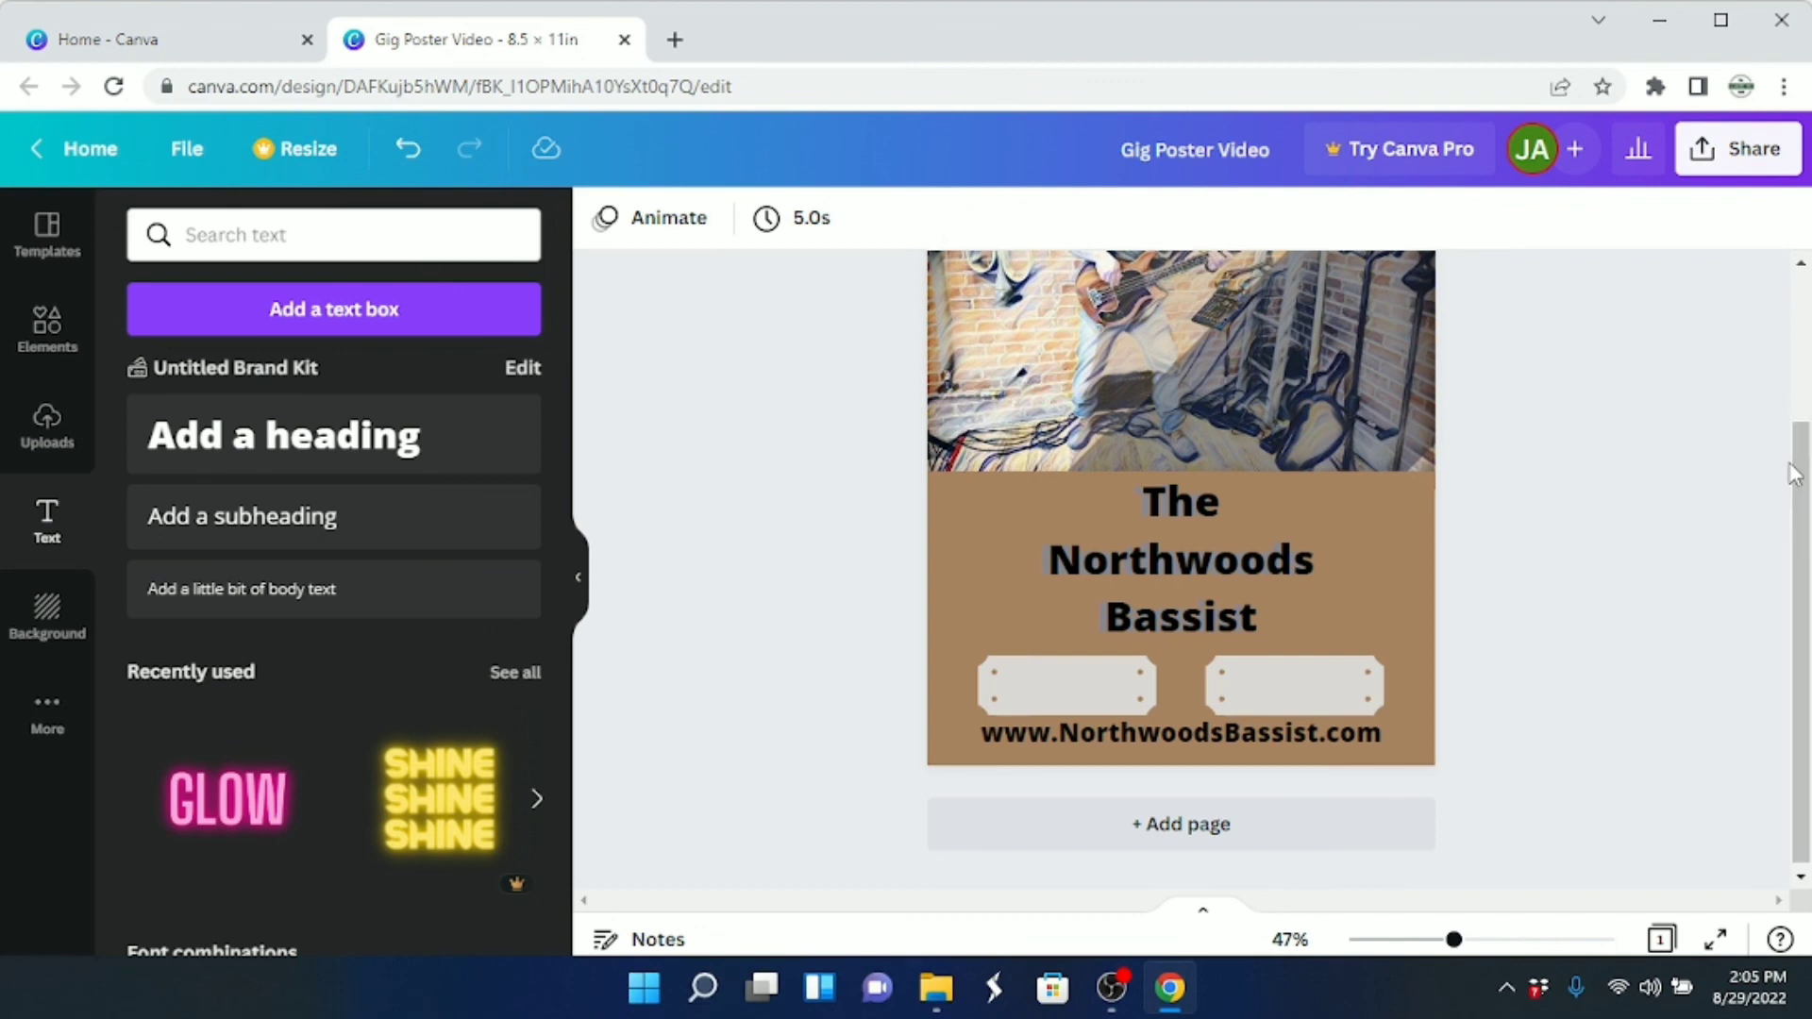
Move both gray plaques slightly up, level with each other, between the title and the website line
{"action": "left_click_drag", "start_coordinate": [1793, 475], "coordinate": [1803, 507]}
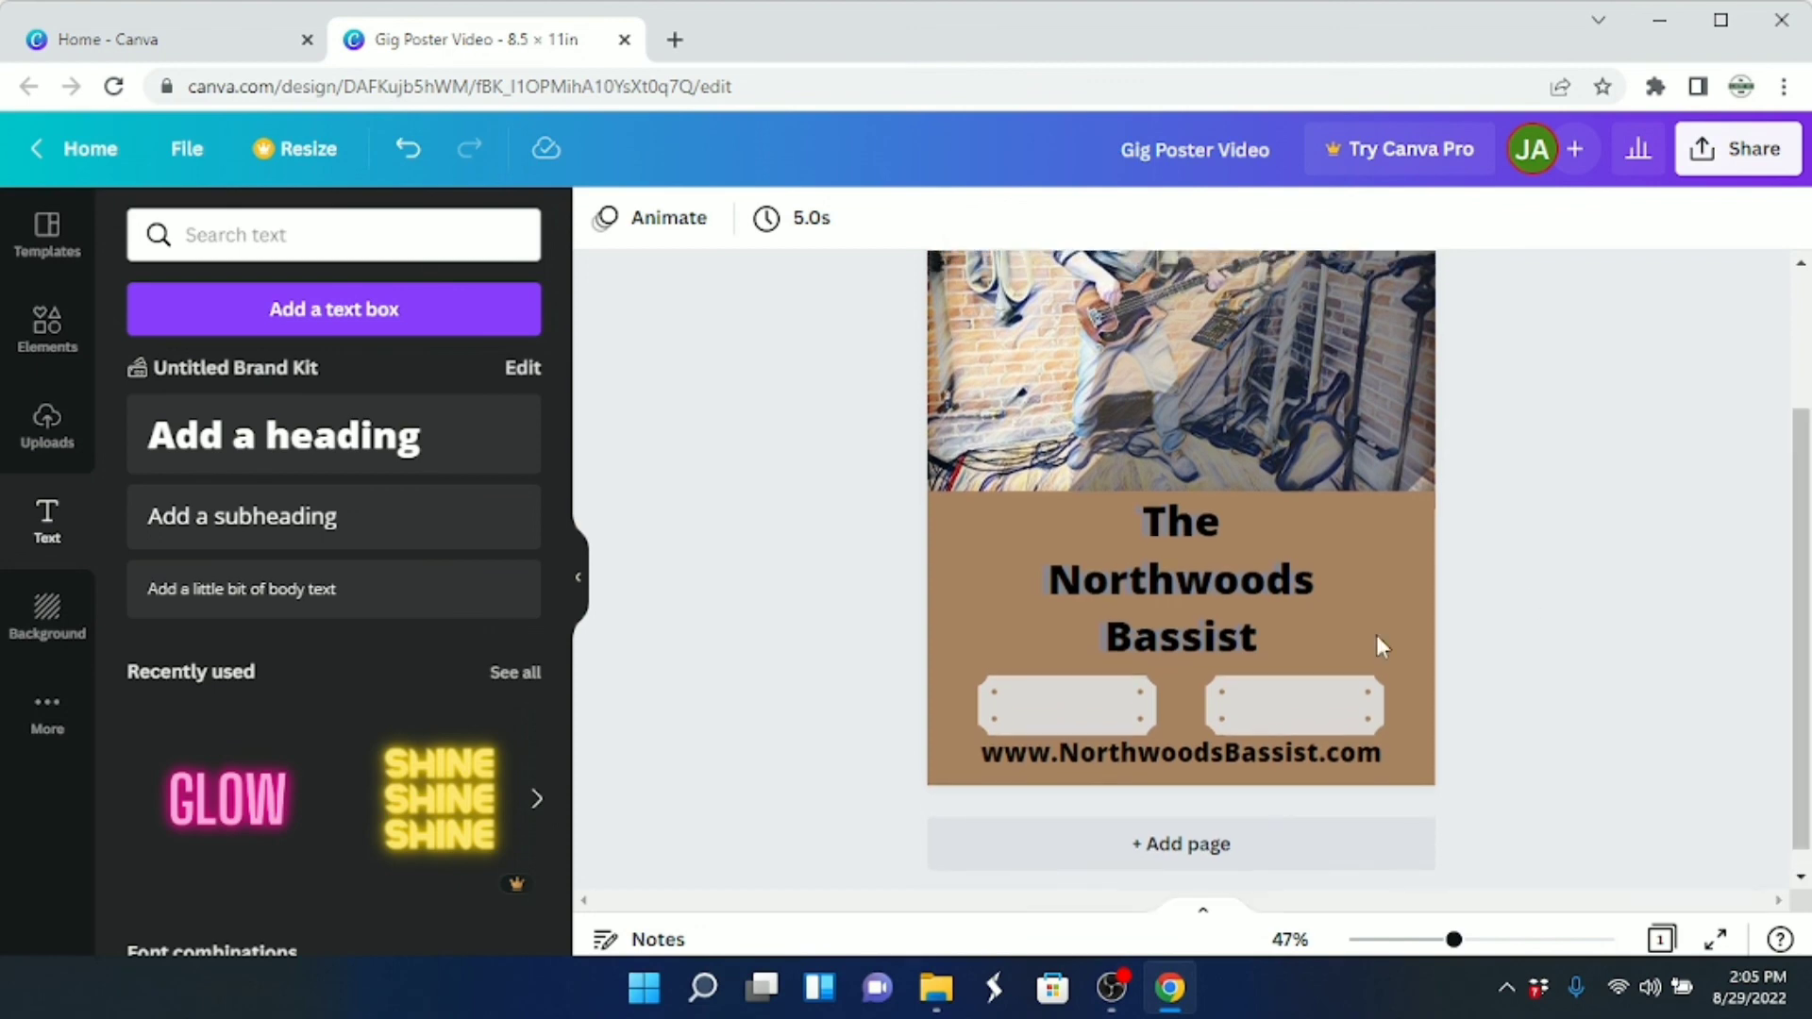
{"action": "left_click", "coordinate": [1101, 710]}
{"action": "left_click_drag", "start_coordinate": [1101, 705], "coordinate": [1101, 698]}
{"action": "left_click", "coordinate": [1285, 703]}
{"action": "left_click_drag", "start_coordinate": [1285, 704], "coordinate": [1285, 697]}
{"action": "left_click", "coordinate": [1615, 591]}
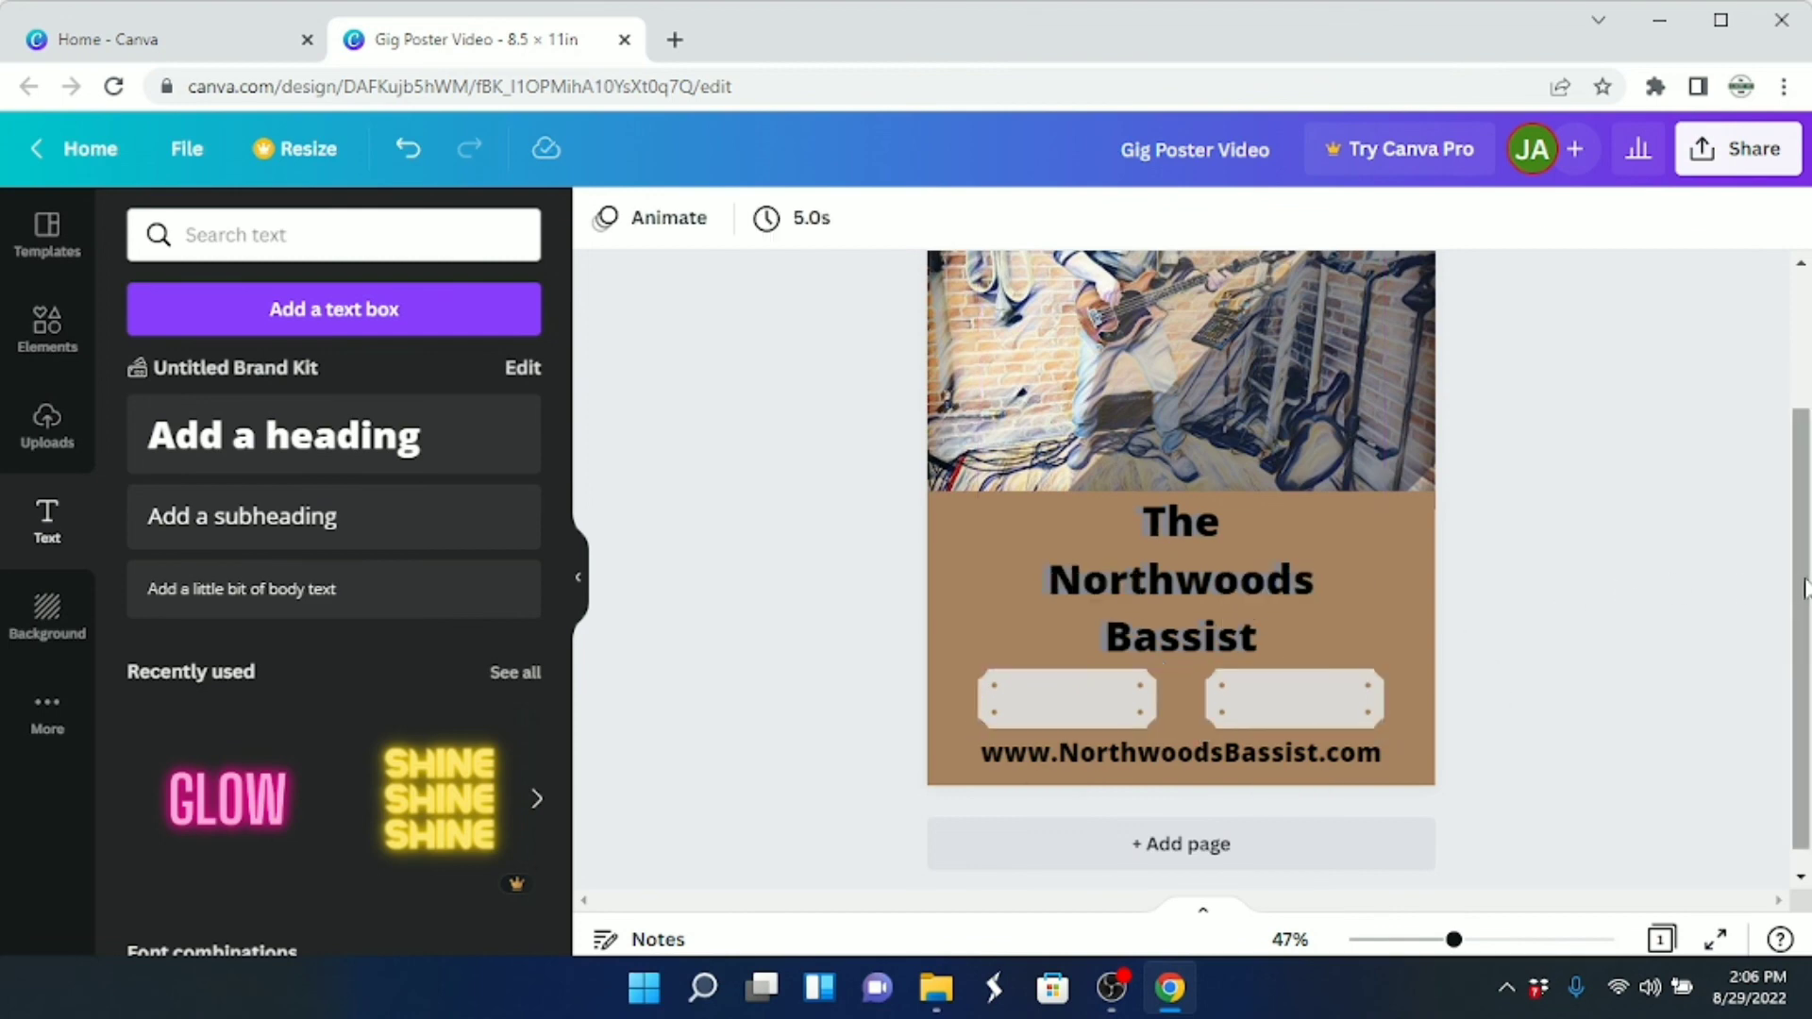
{"action": "left_click_drag", "start_coordinate": [1804, 589], "coordinate": [1804, 469]}
{"action": "scroll", "coordinate": [1804, 469], "scroll_direction": "down", "scroll_amount": 3}
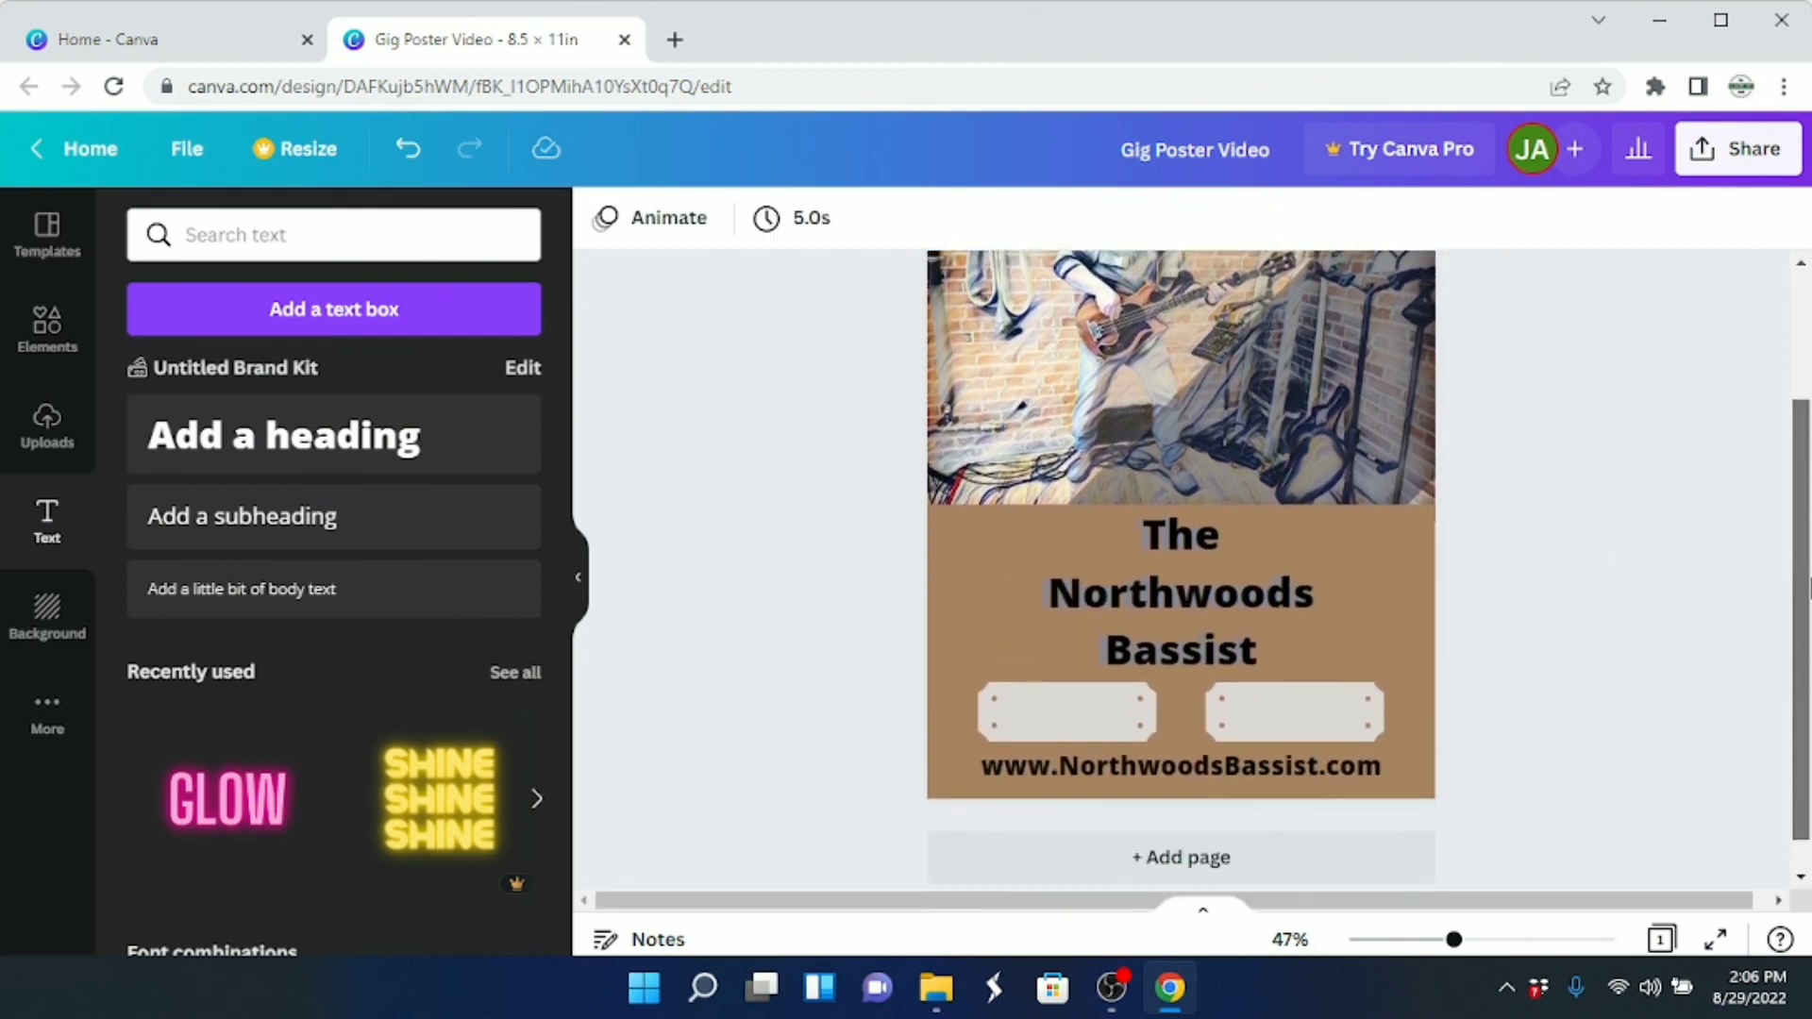